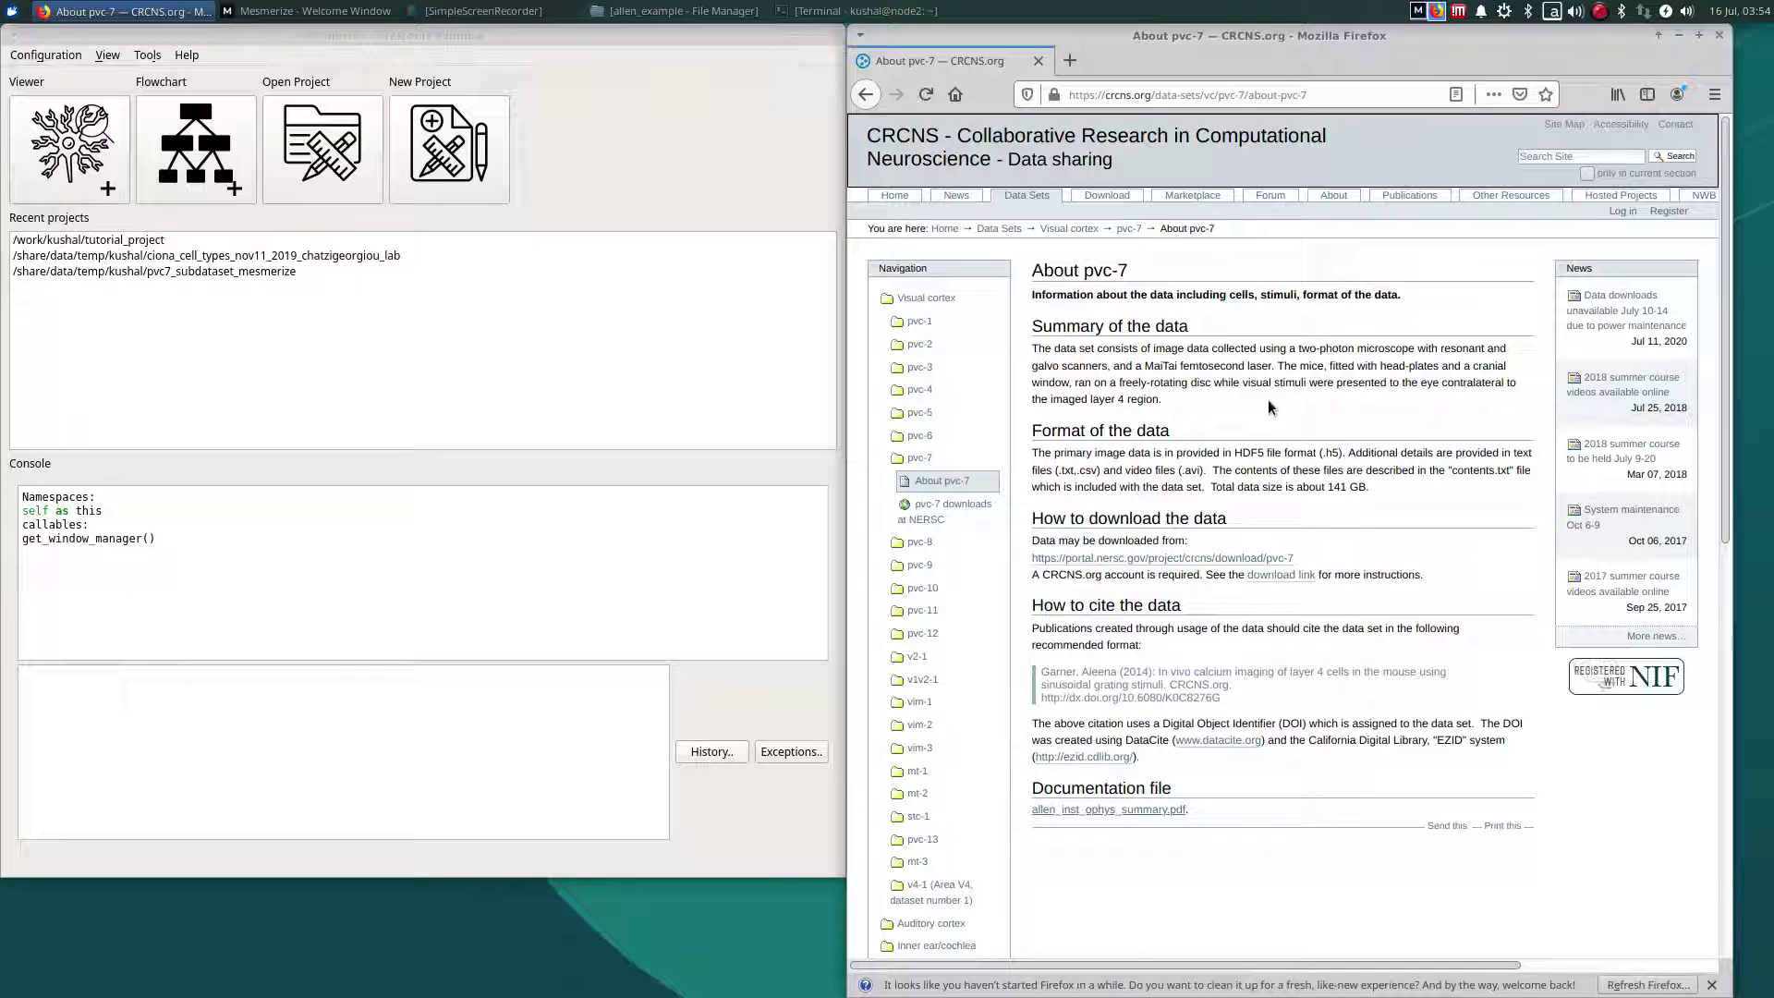
Step: Close the About pvc-7 page and view the blank new-issue form on the MESmerize GitHub issue tracker
middle_click(919, 62)
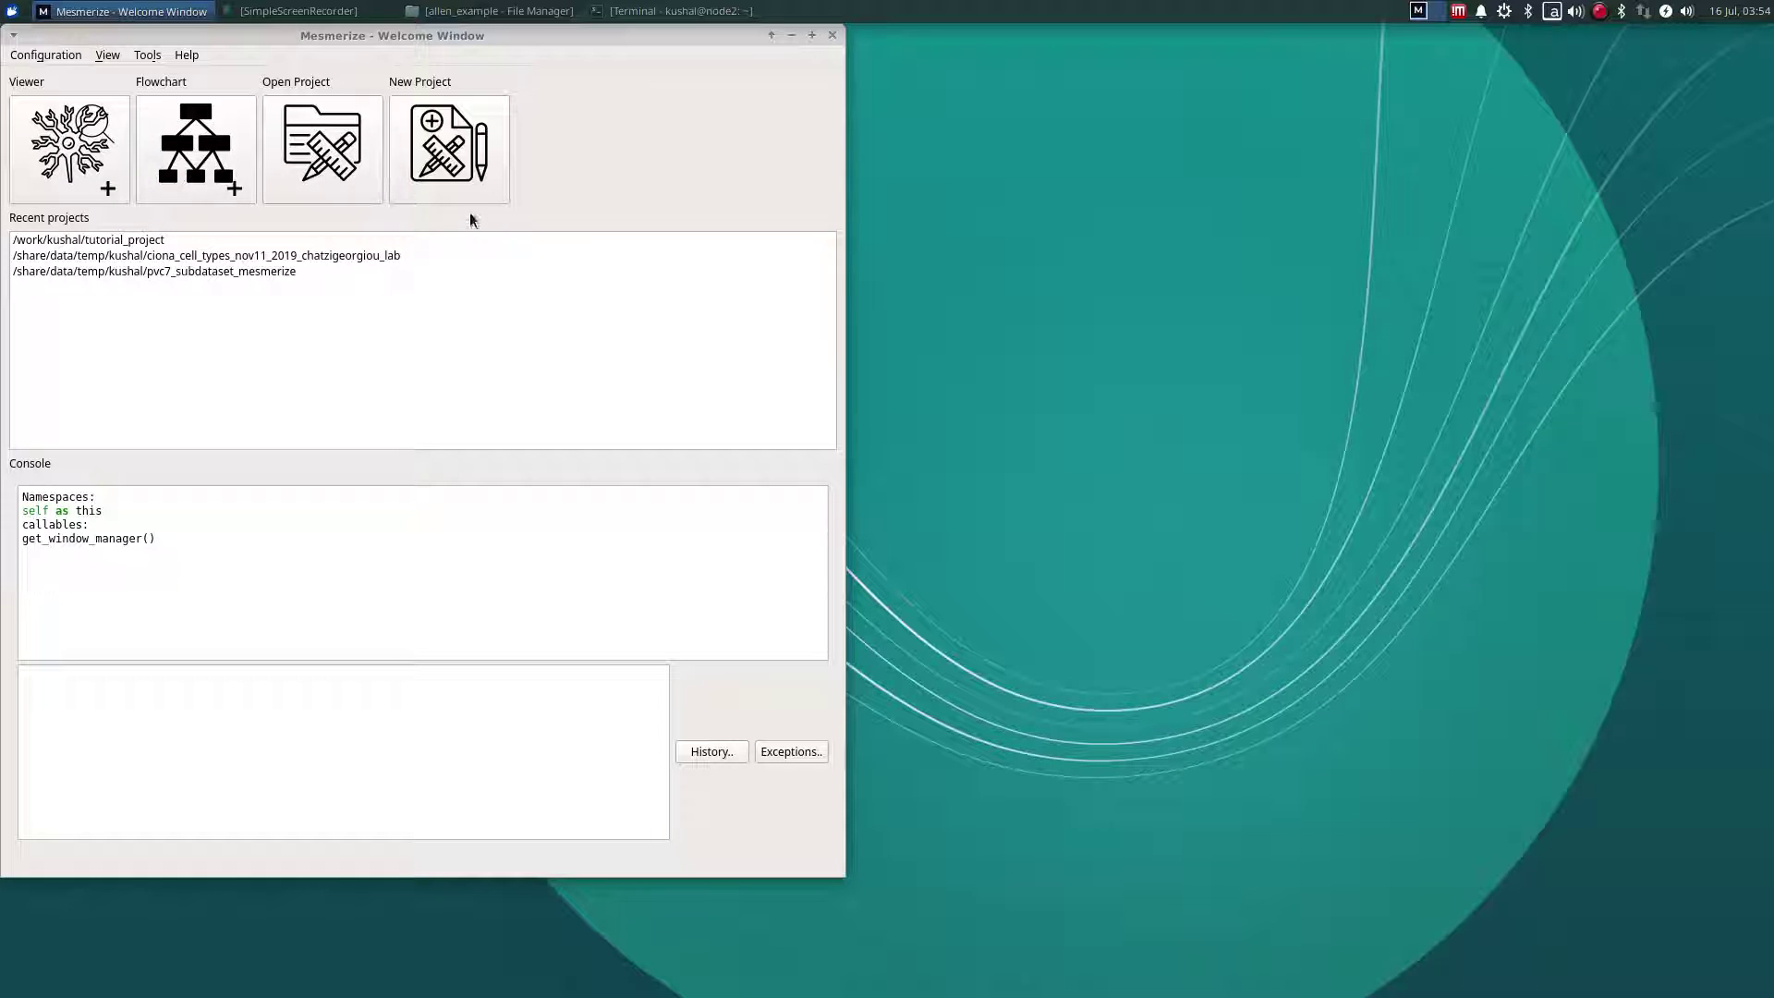
click(182, 58)
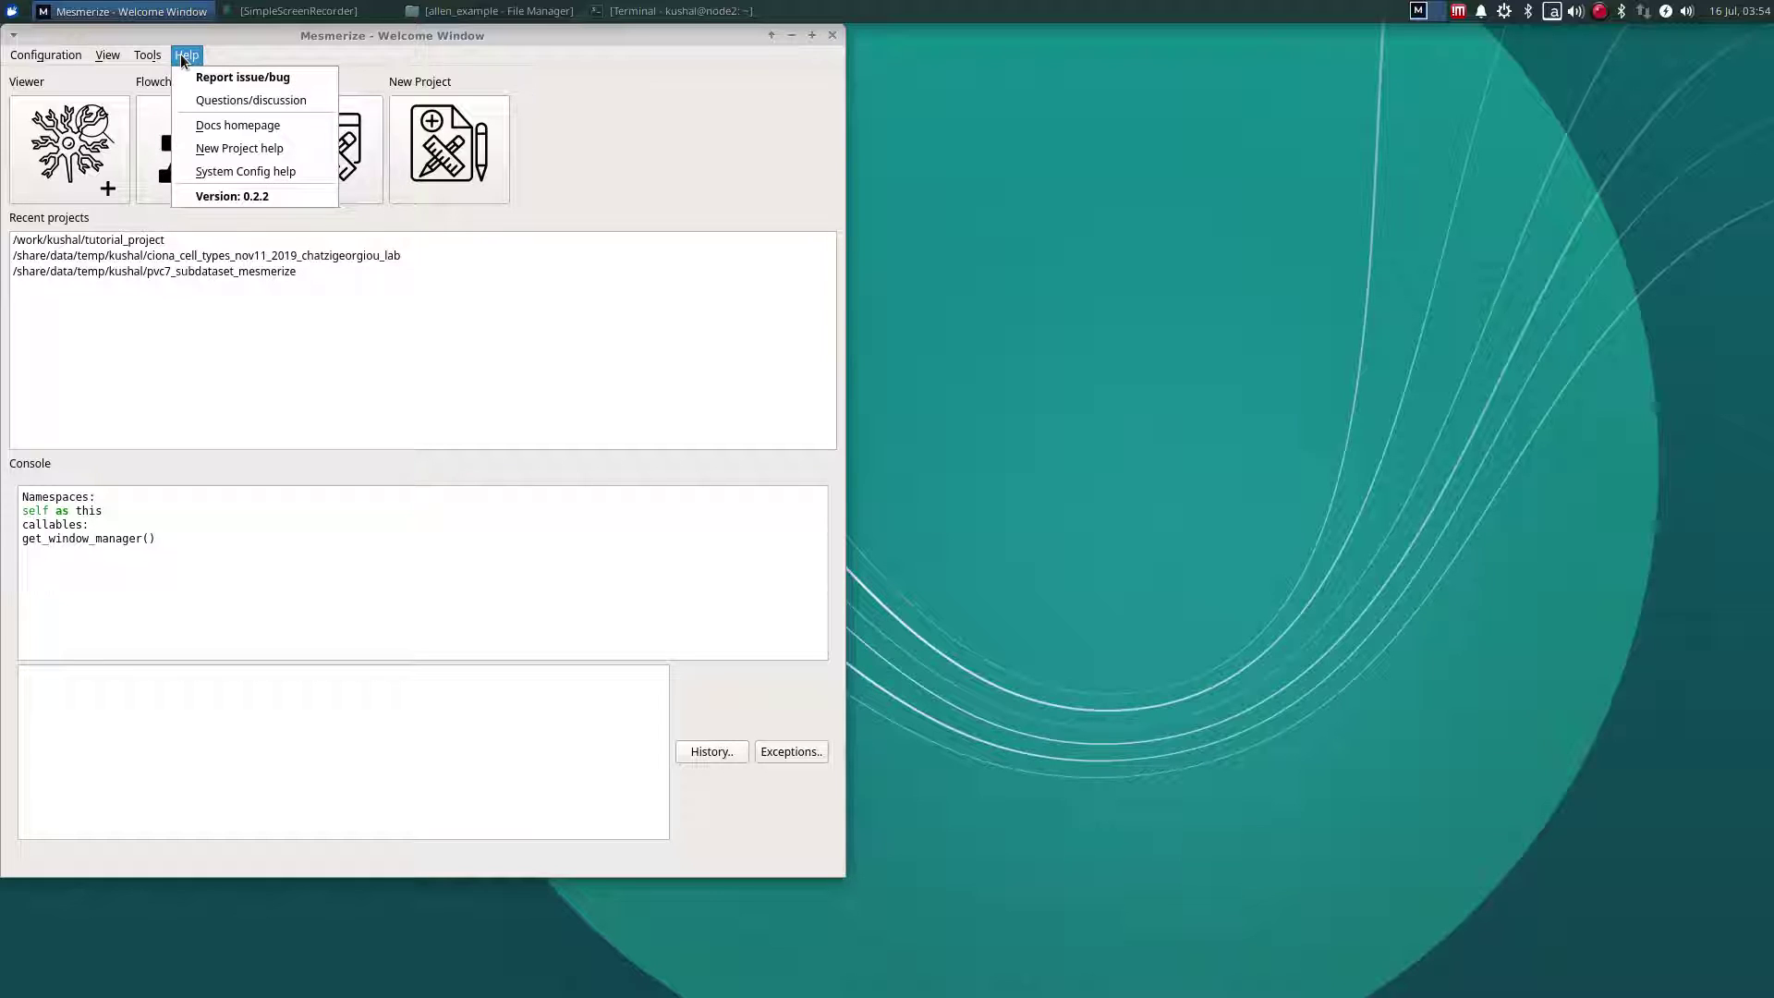
click(312, 79)
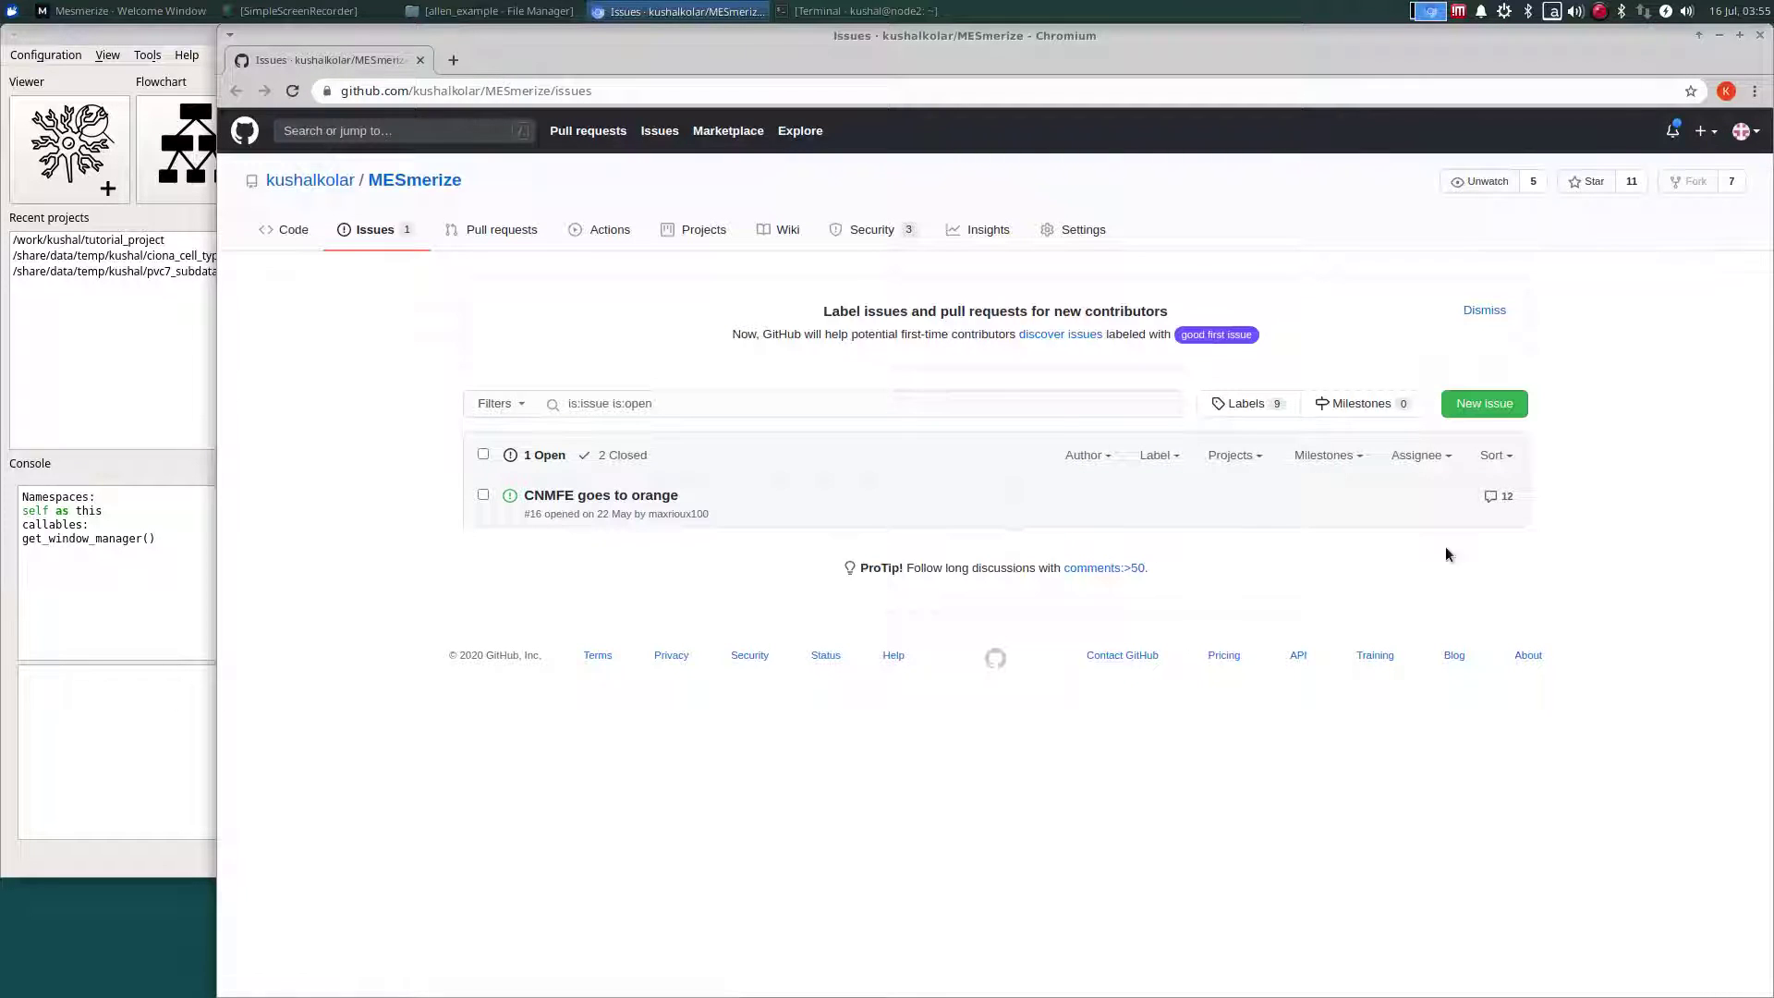
click(1490, 415)
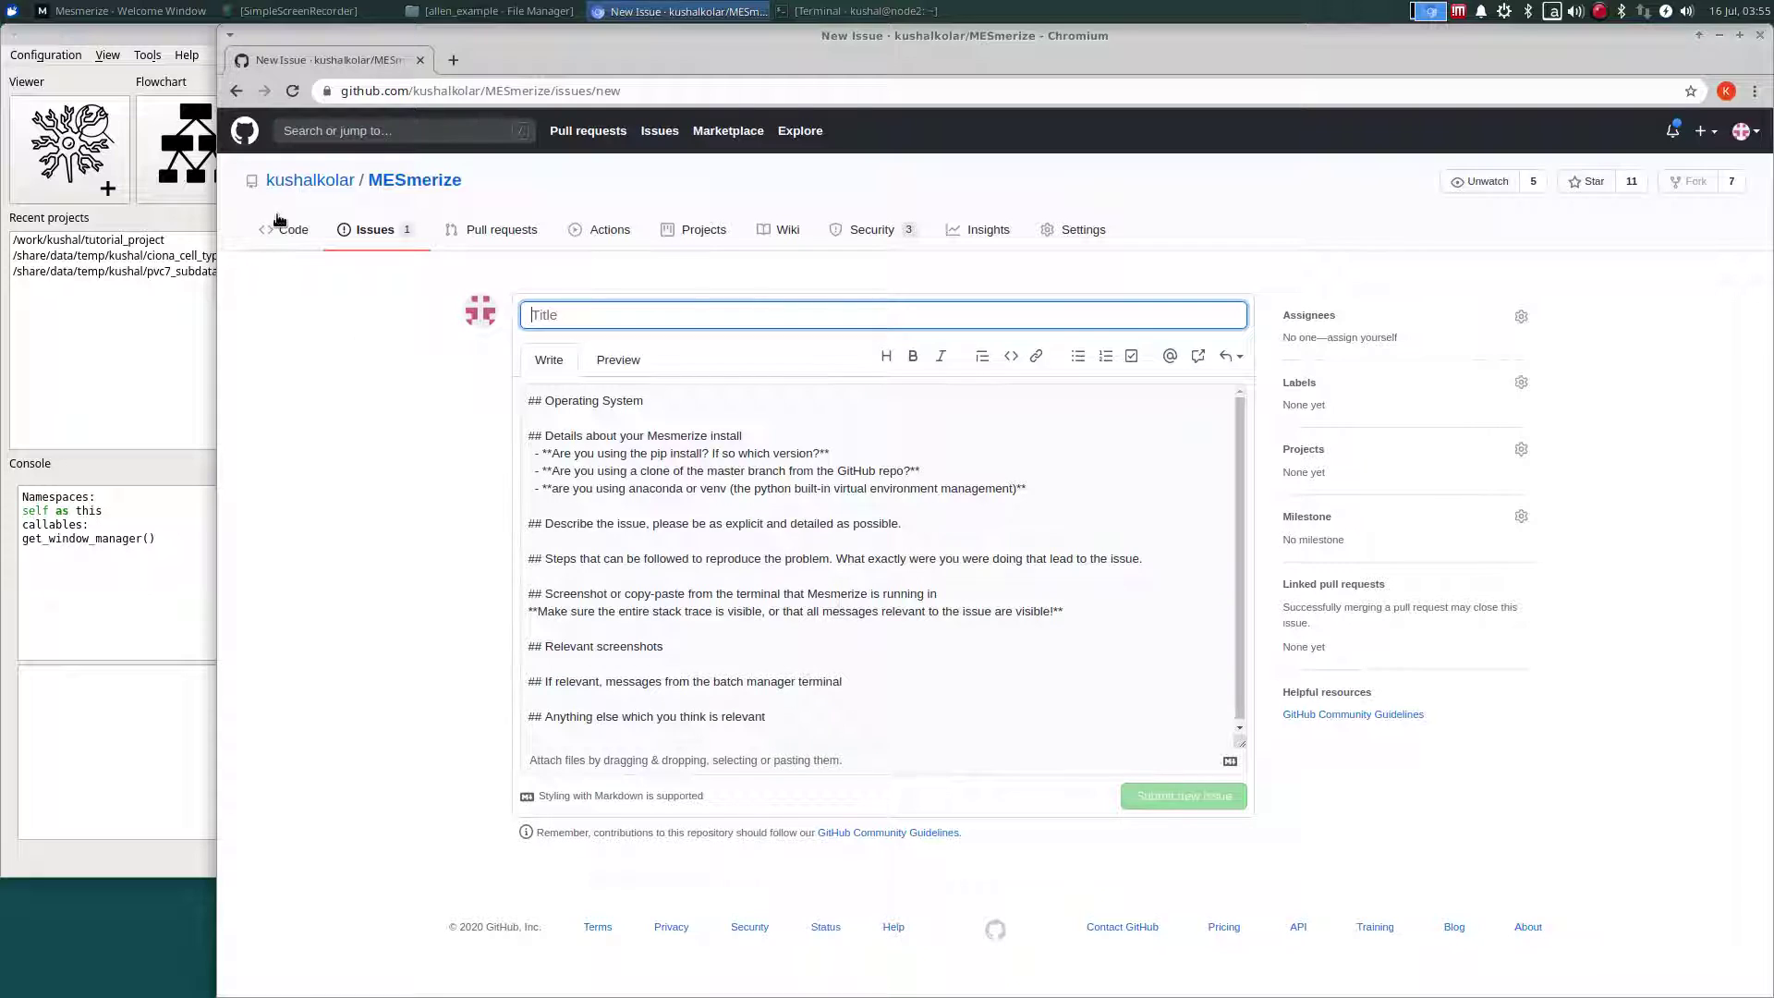
key(ctrl+w)
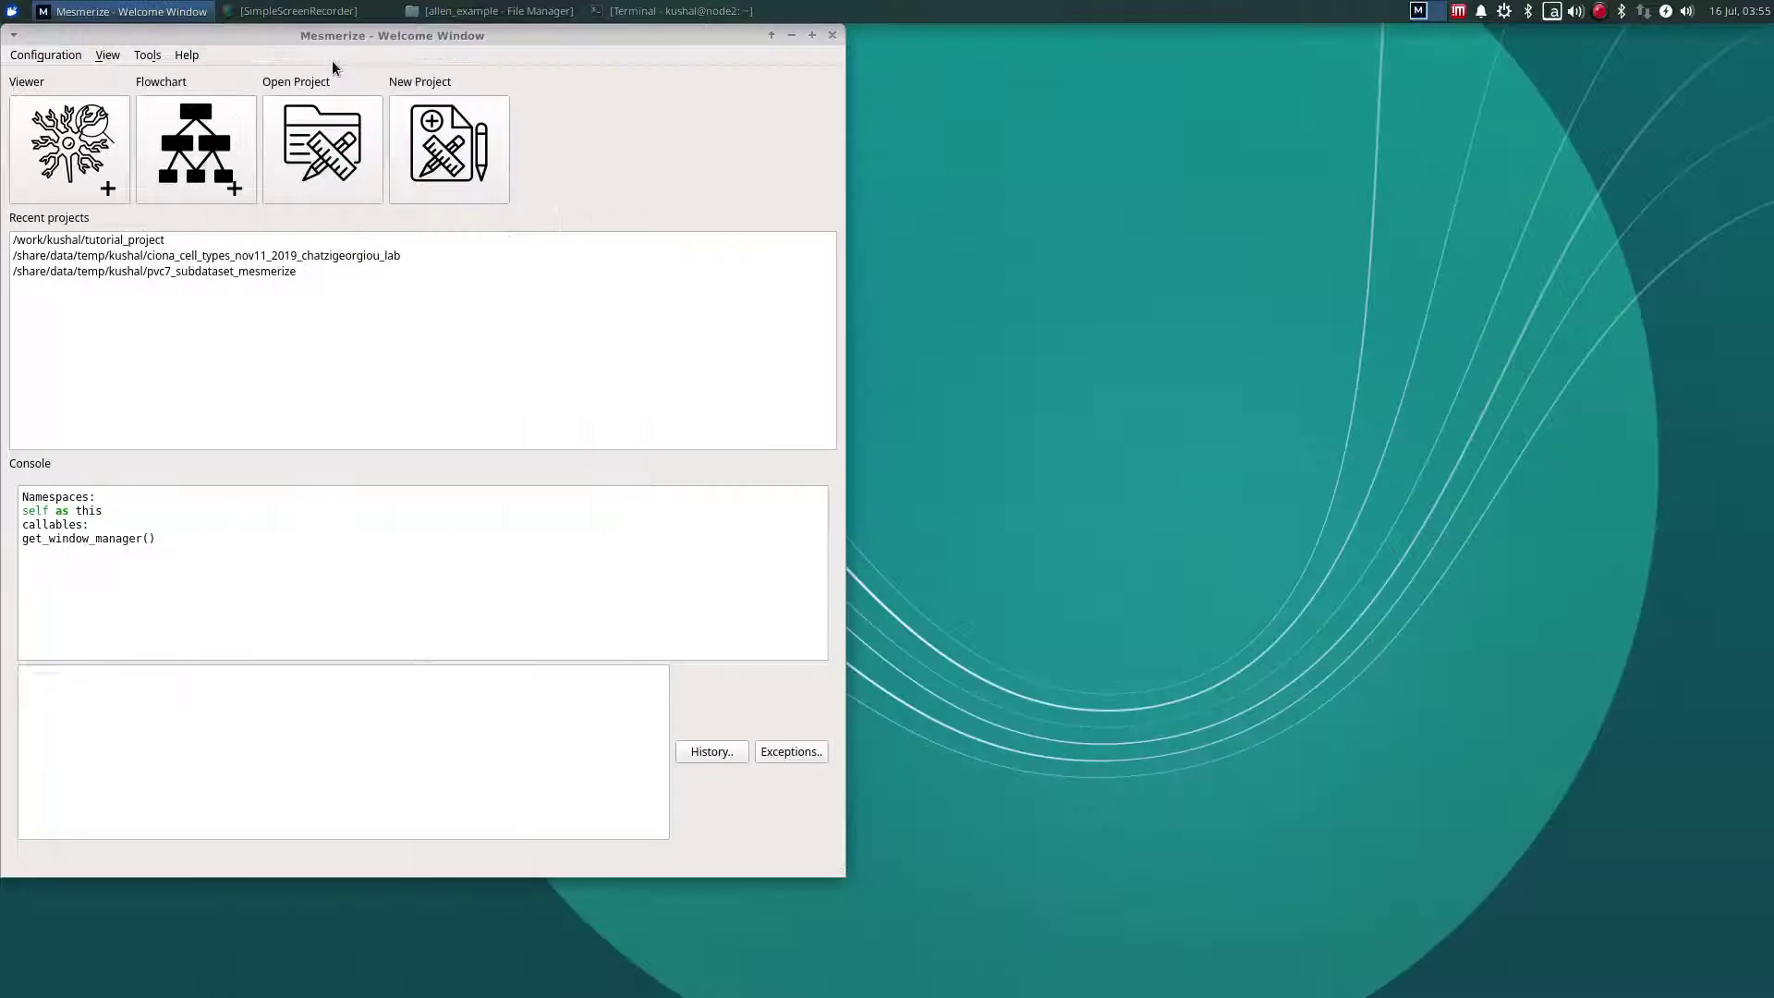
Step: View the Mesmerize questions and discussion community page, close it, and check the installed Mesmerize version
click(187, 55)
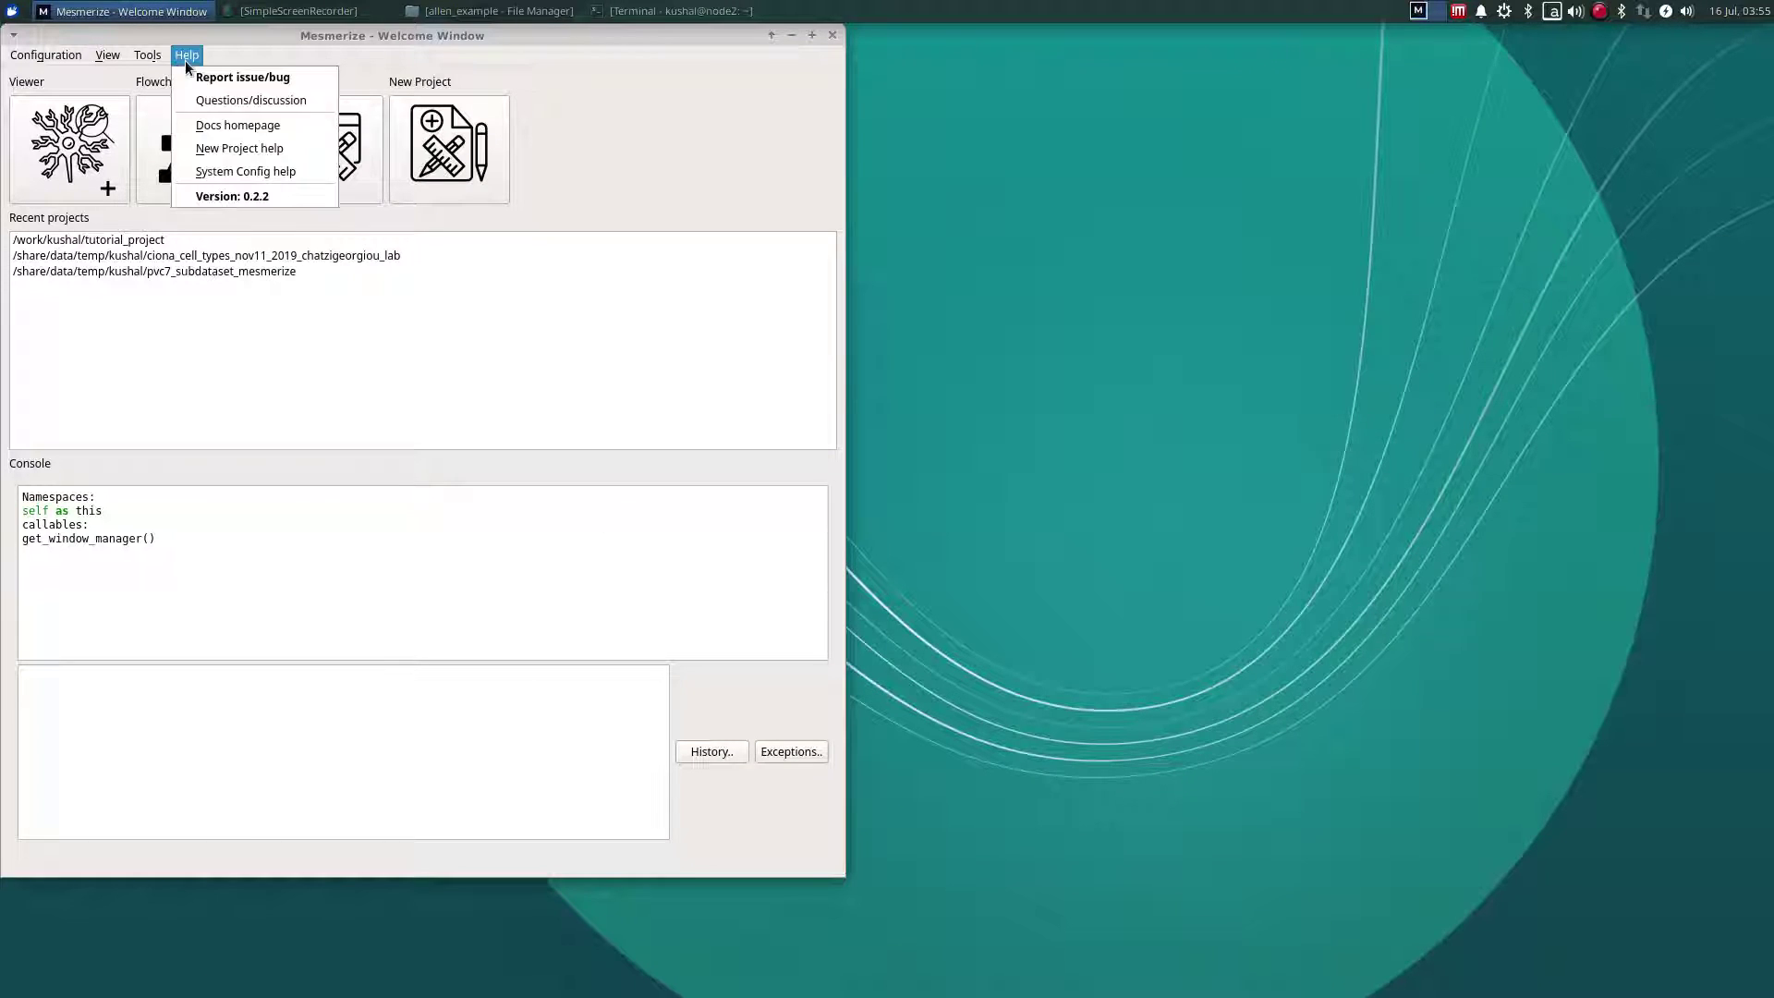
click(218, 101)
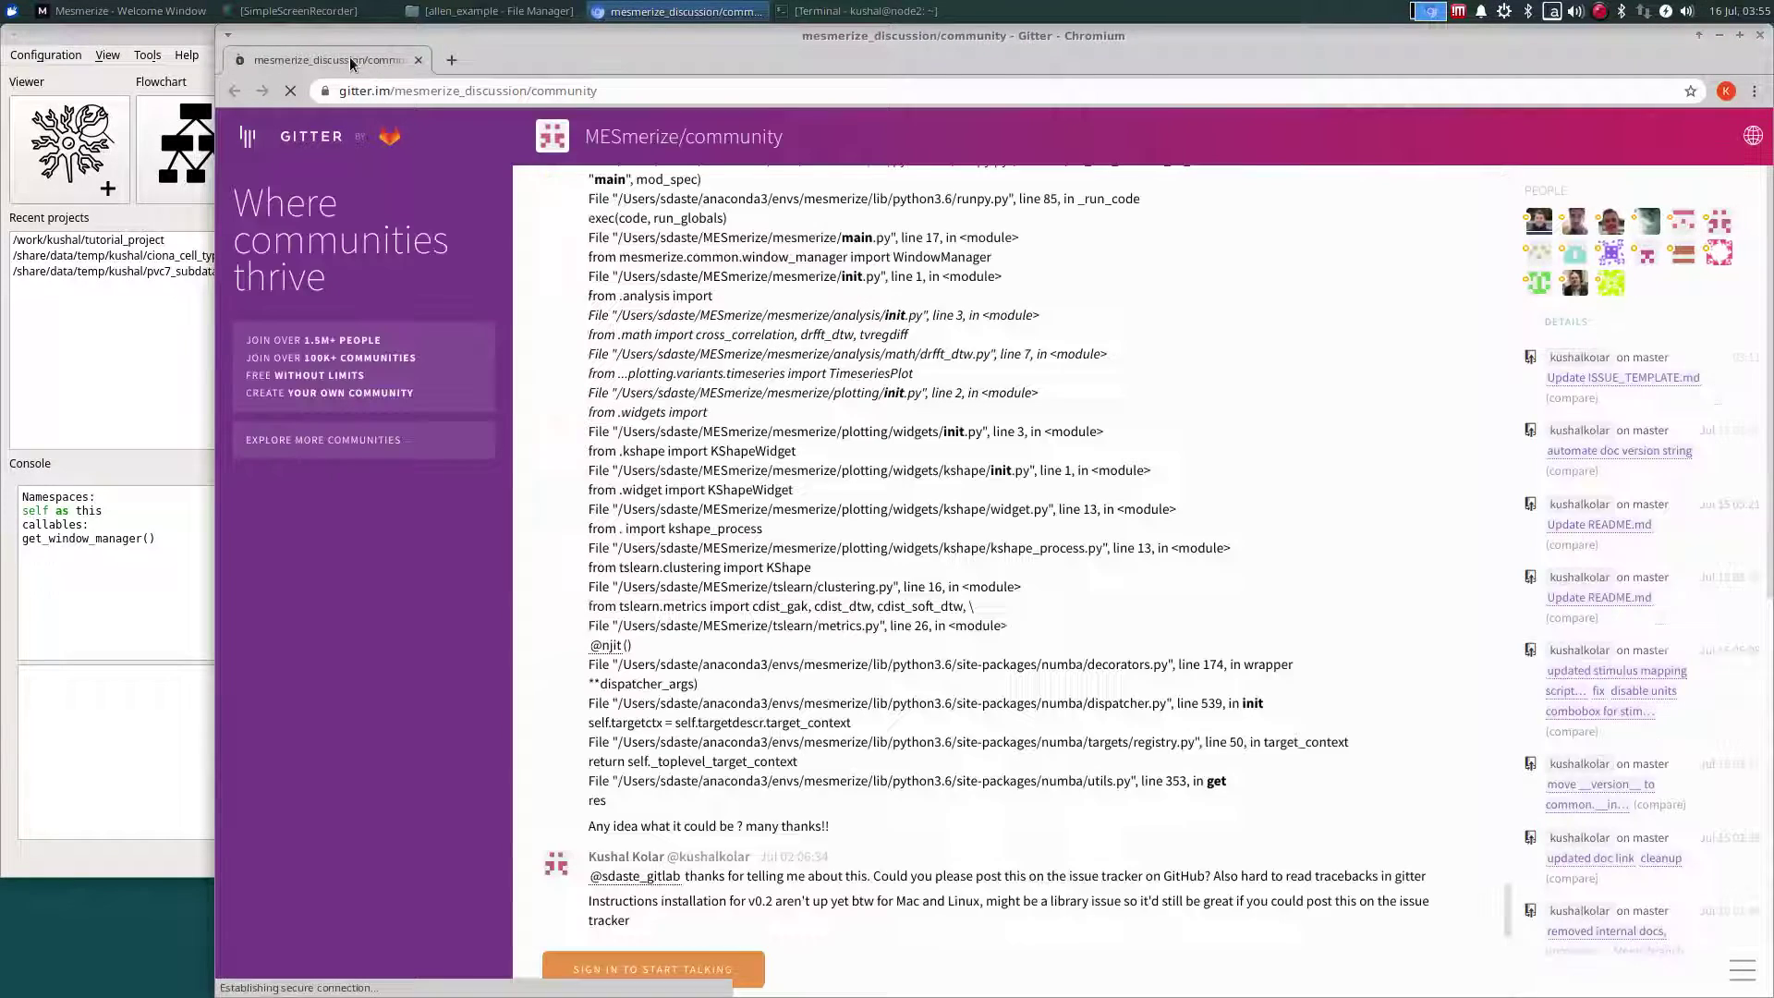
key(ctrl+w)
click(189, 57)
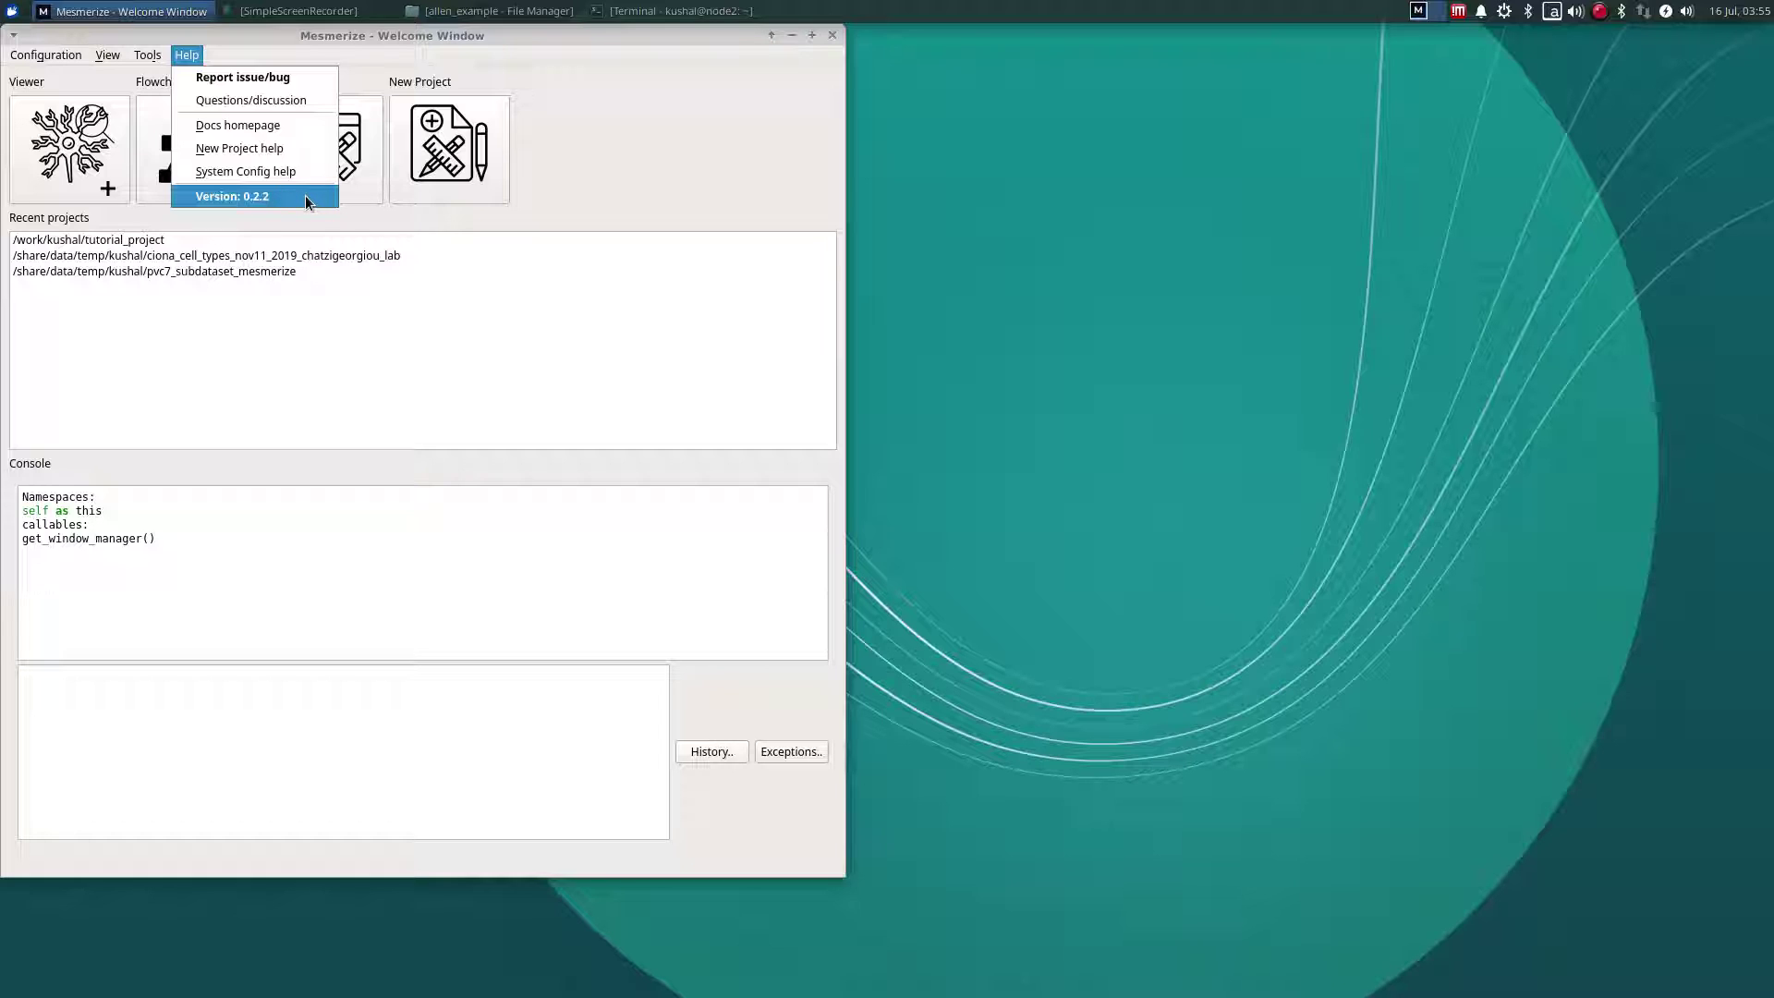
click(340, 403)
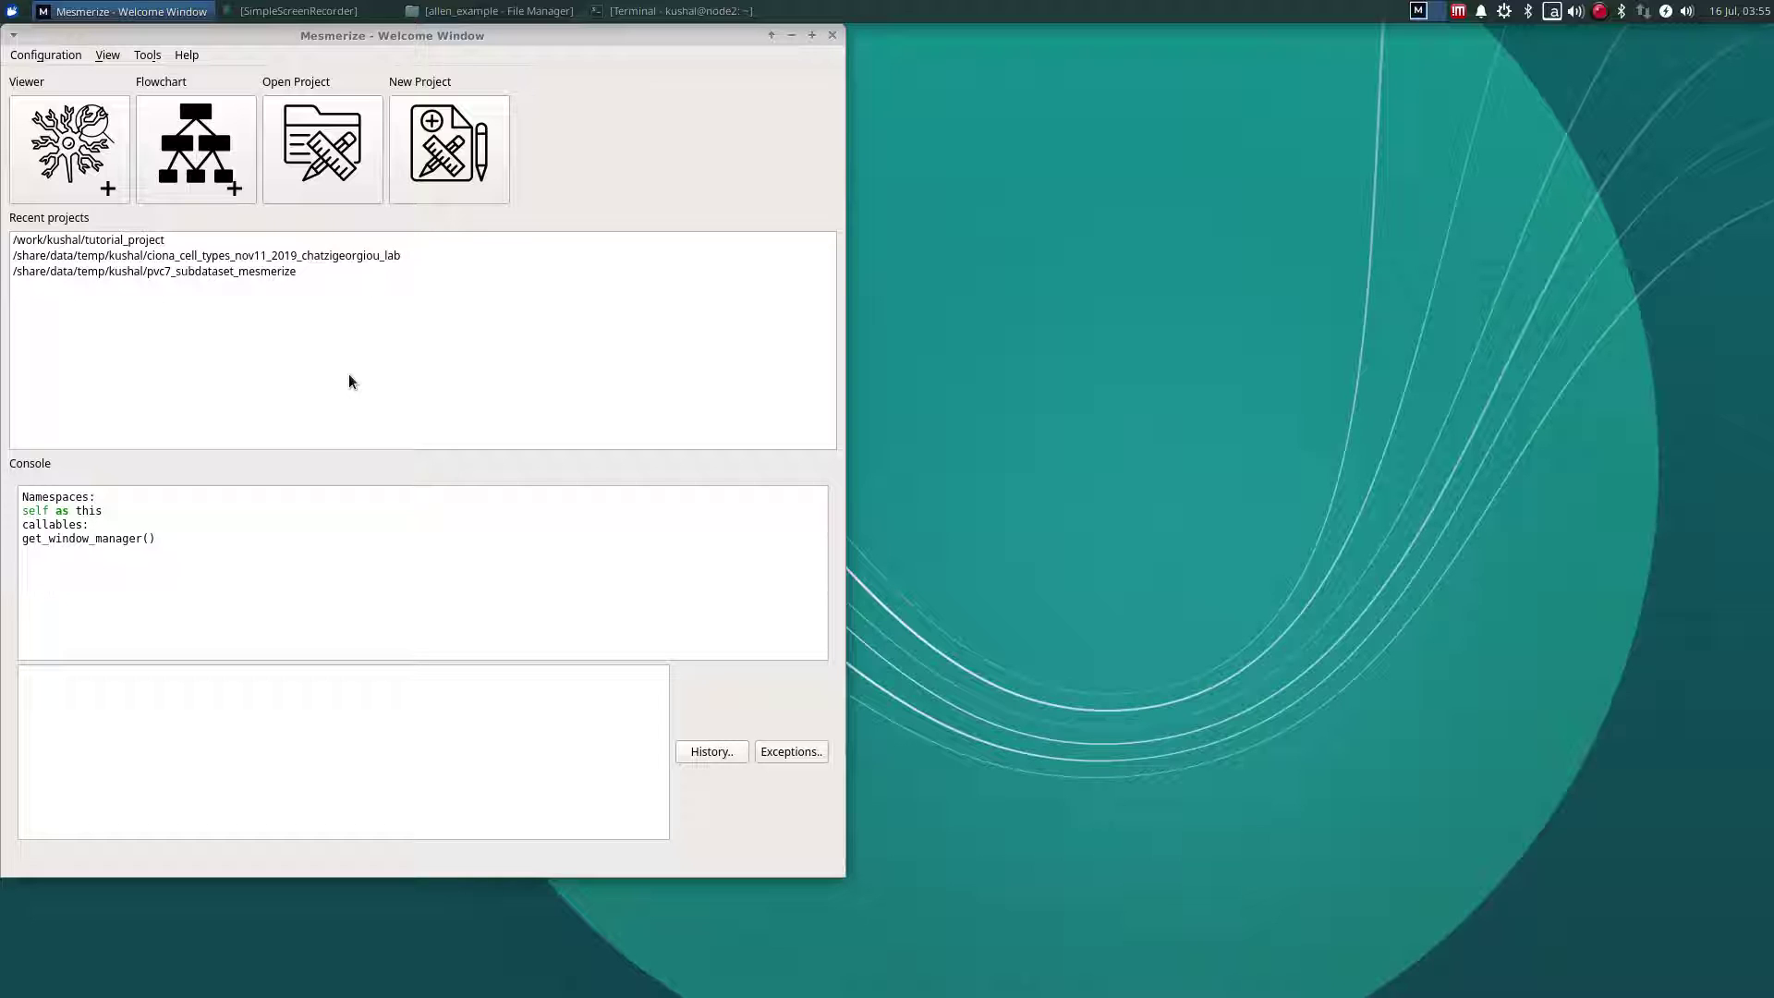
Step: Create a new project named tutorial_example in the bookmarked work location
click(435, 160)
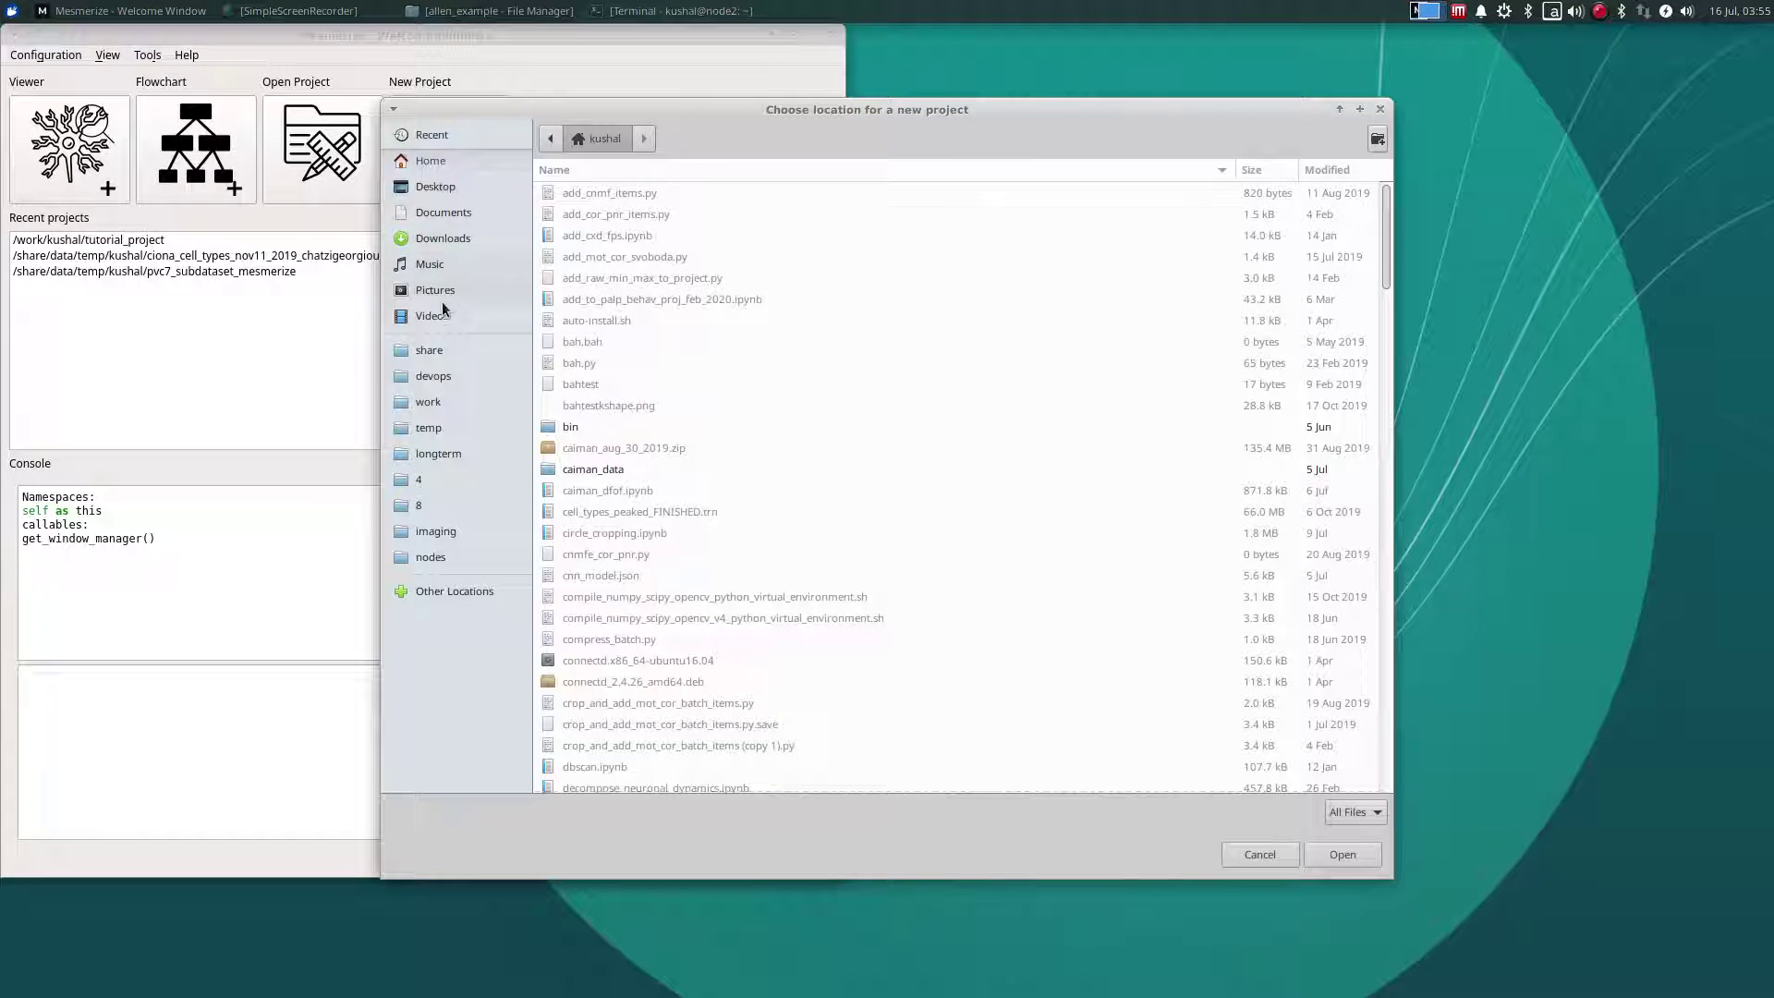
click(453, 402)
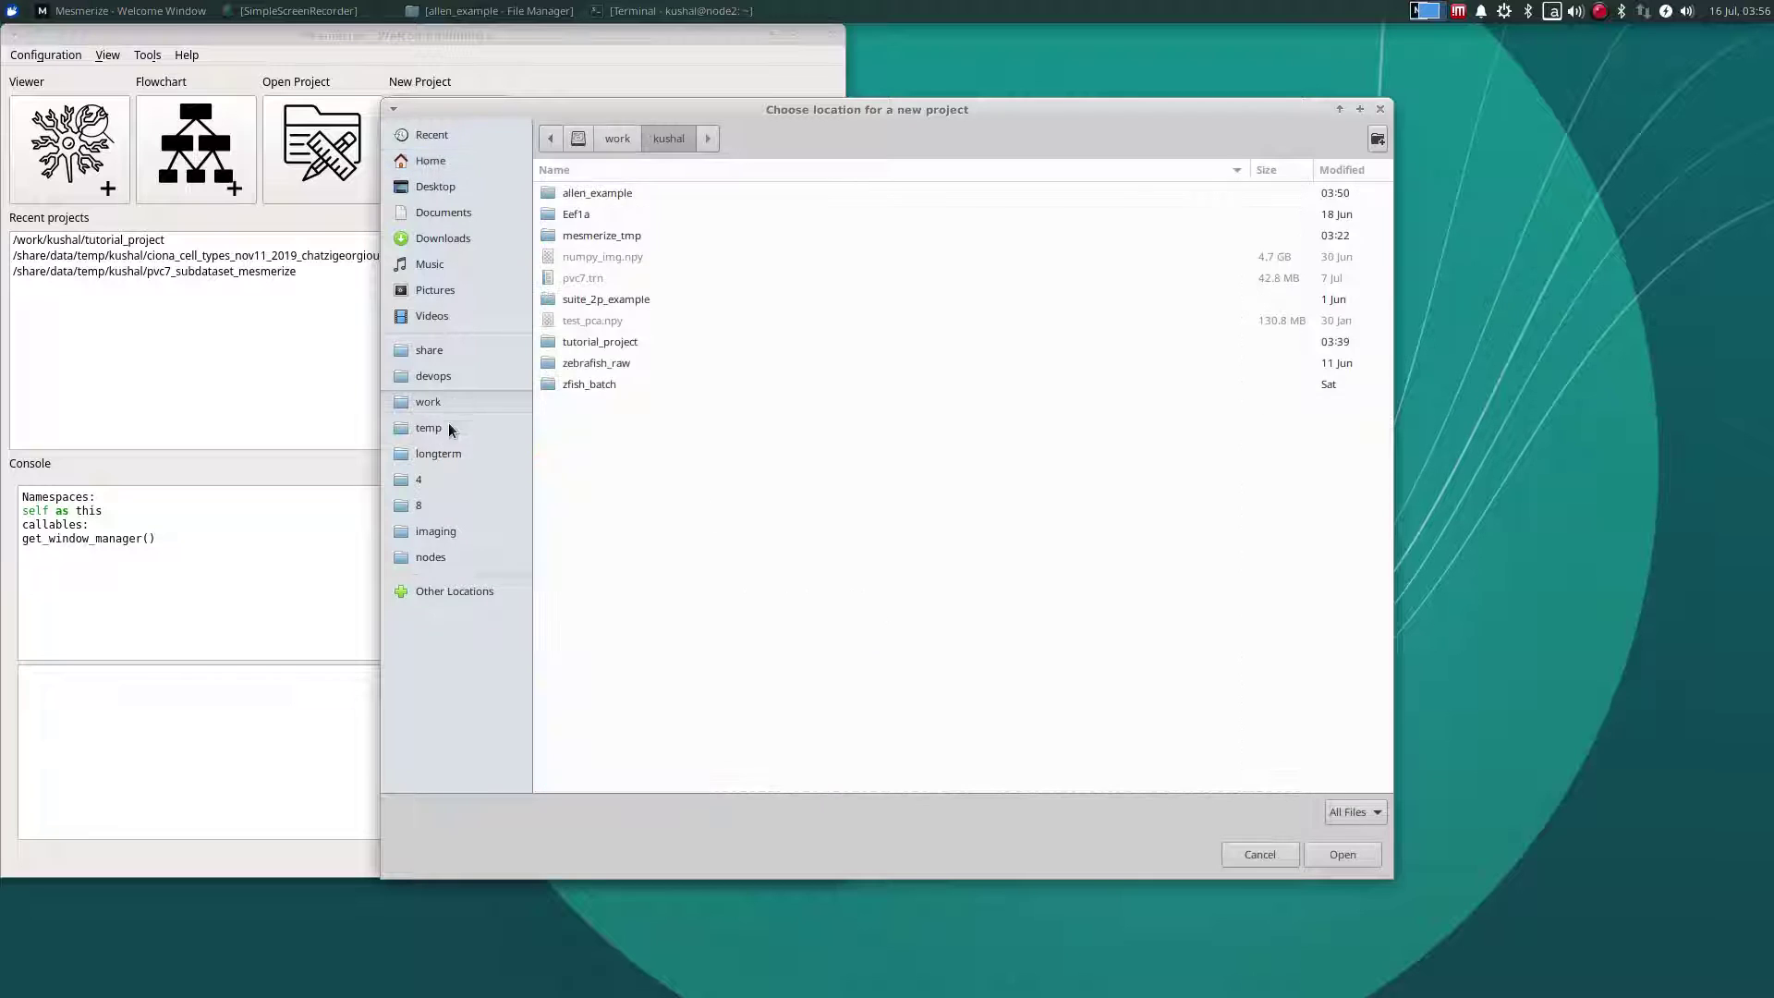
click(1360, 856)
text(to)
text(utorial_example)
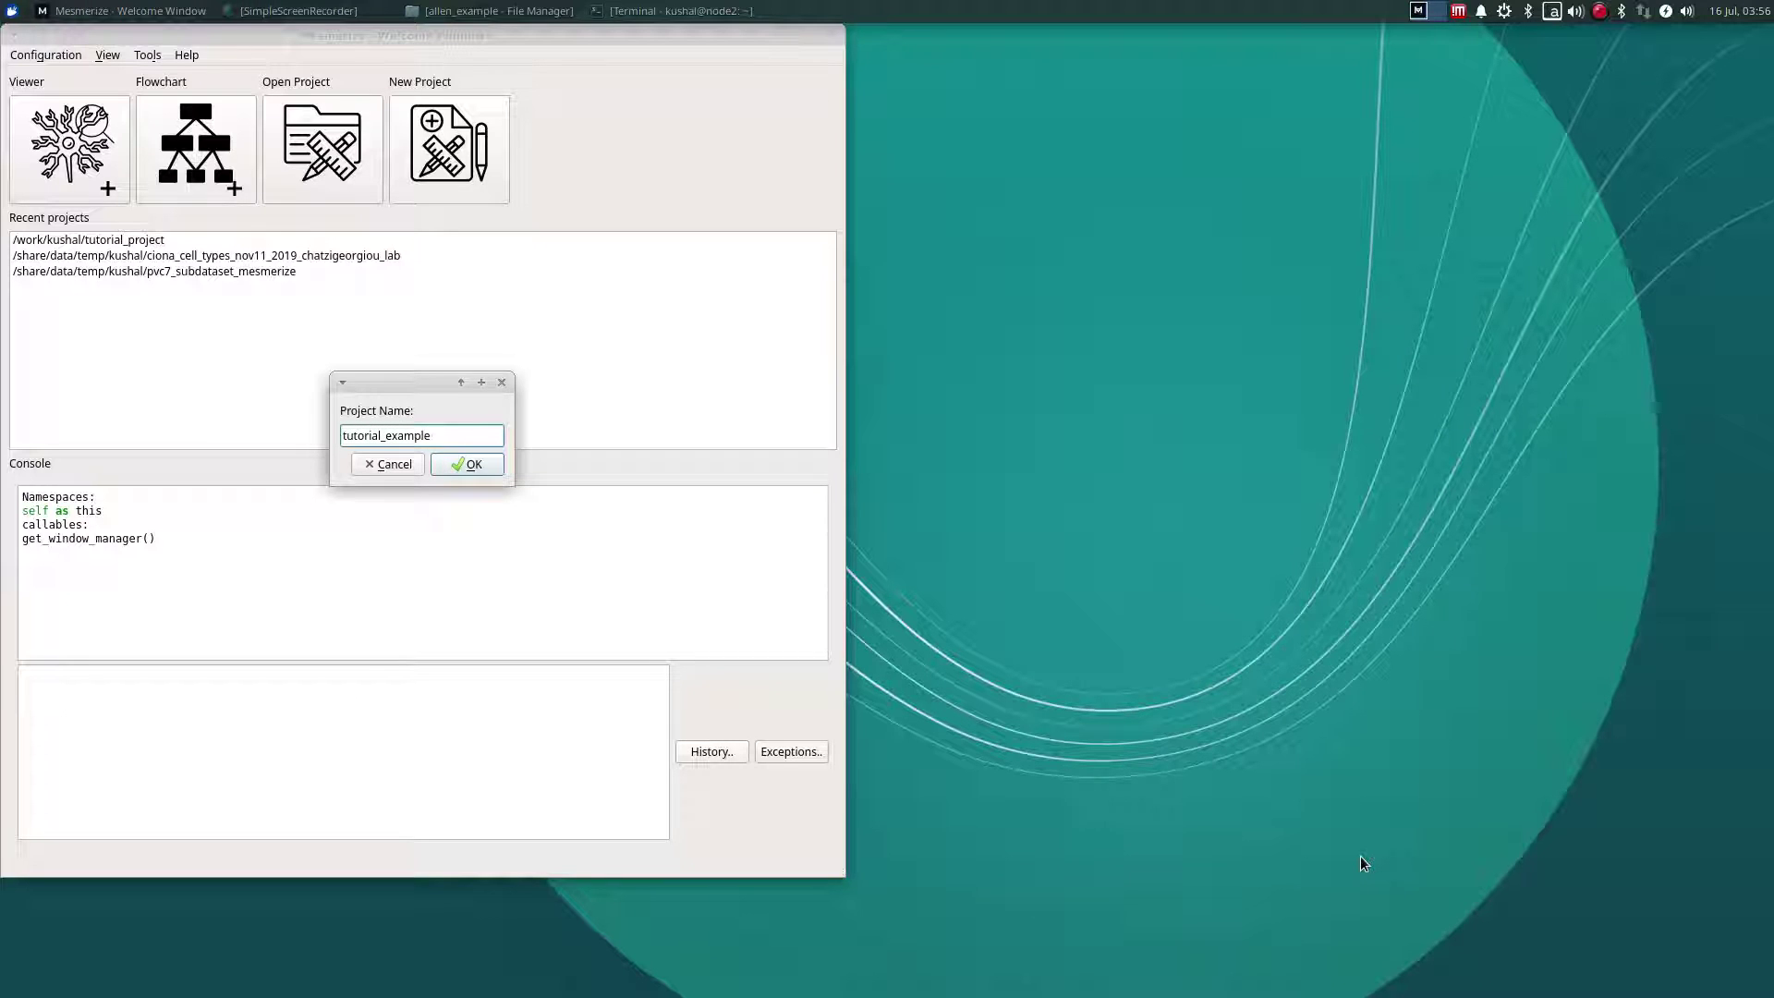
key(Return)
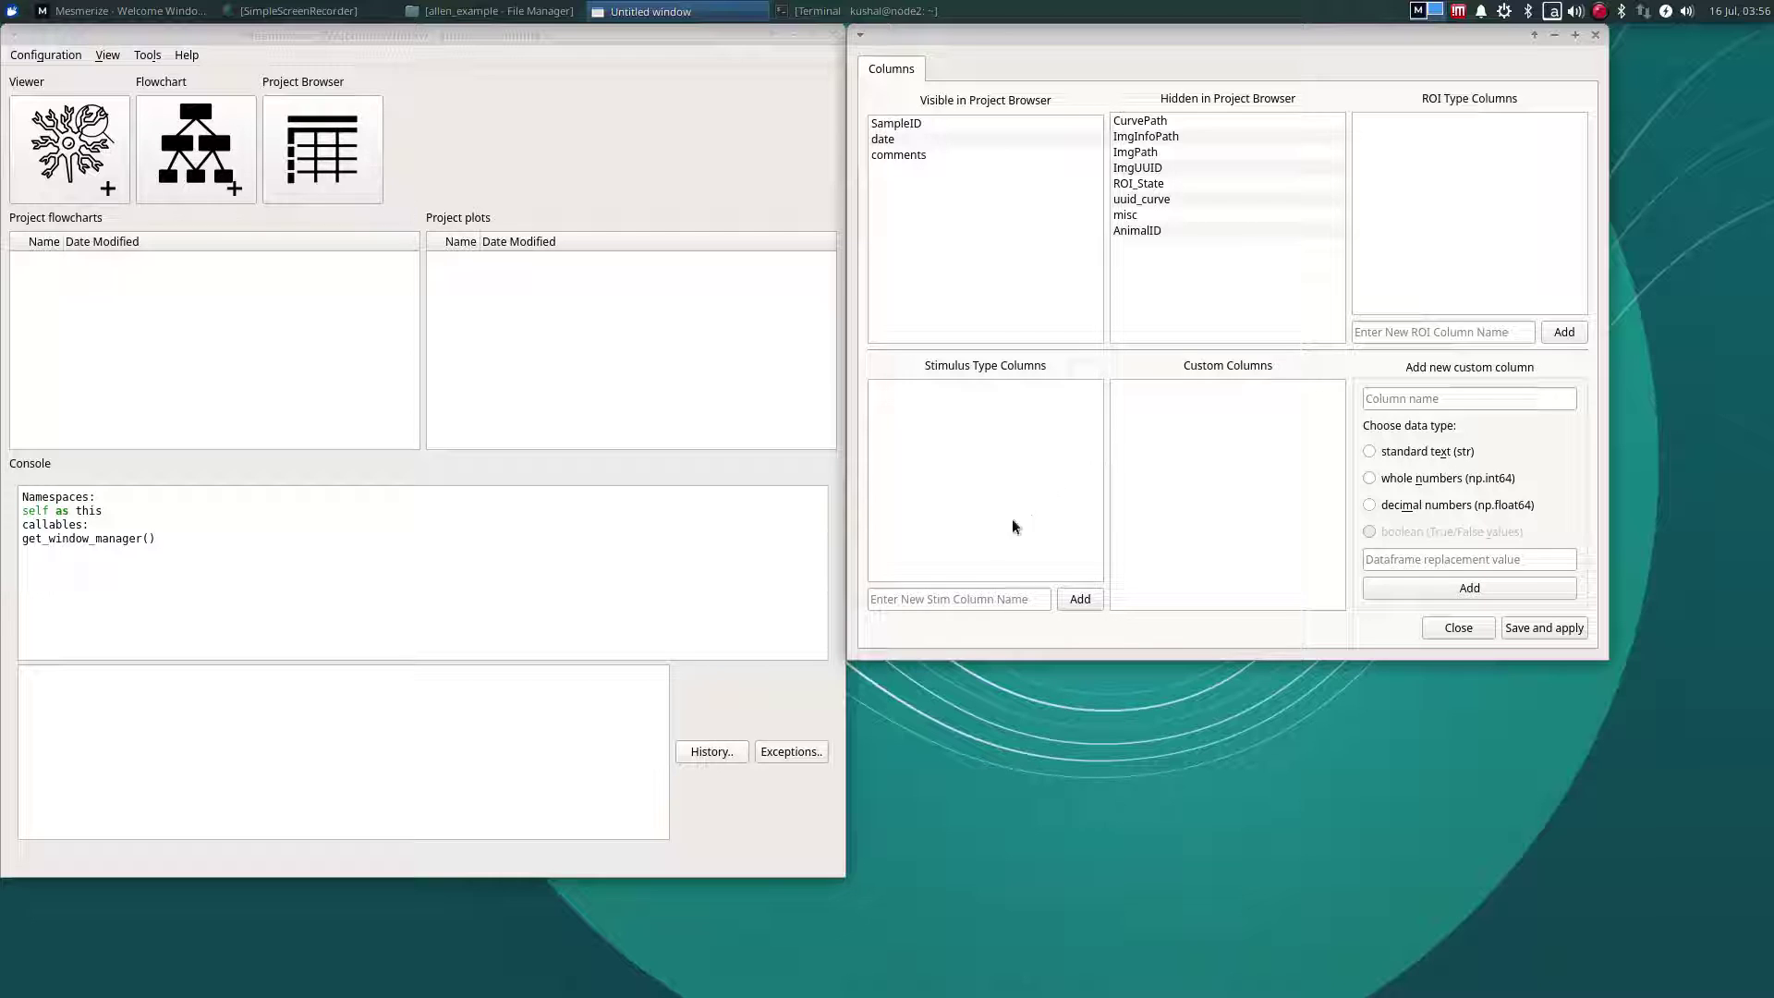
Step: Add the stimulus type columns ori, sf and tf to the project configuration
click(974, 600)
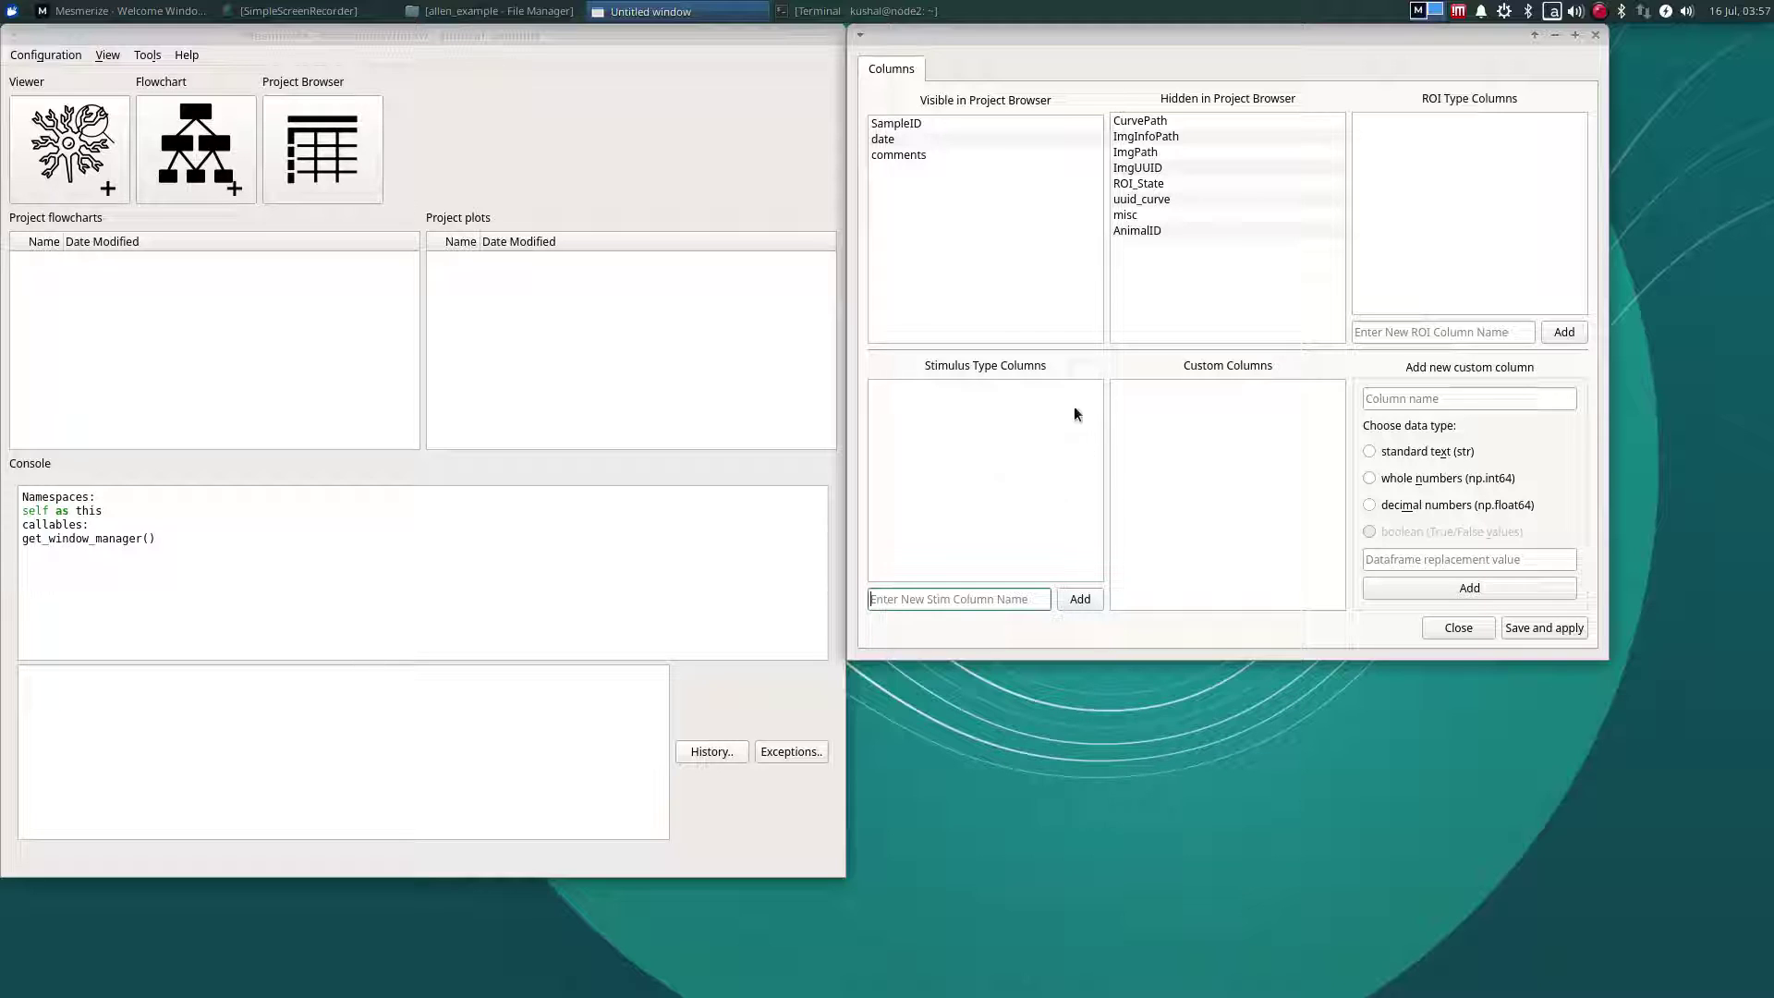
text(ori)
key(Return)
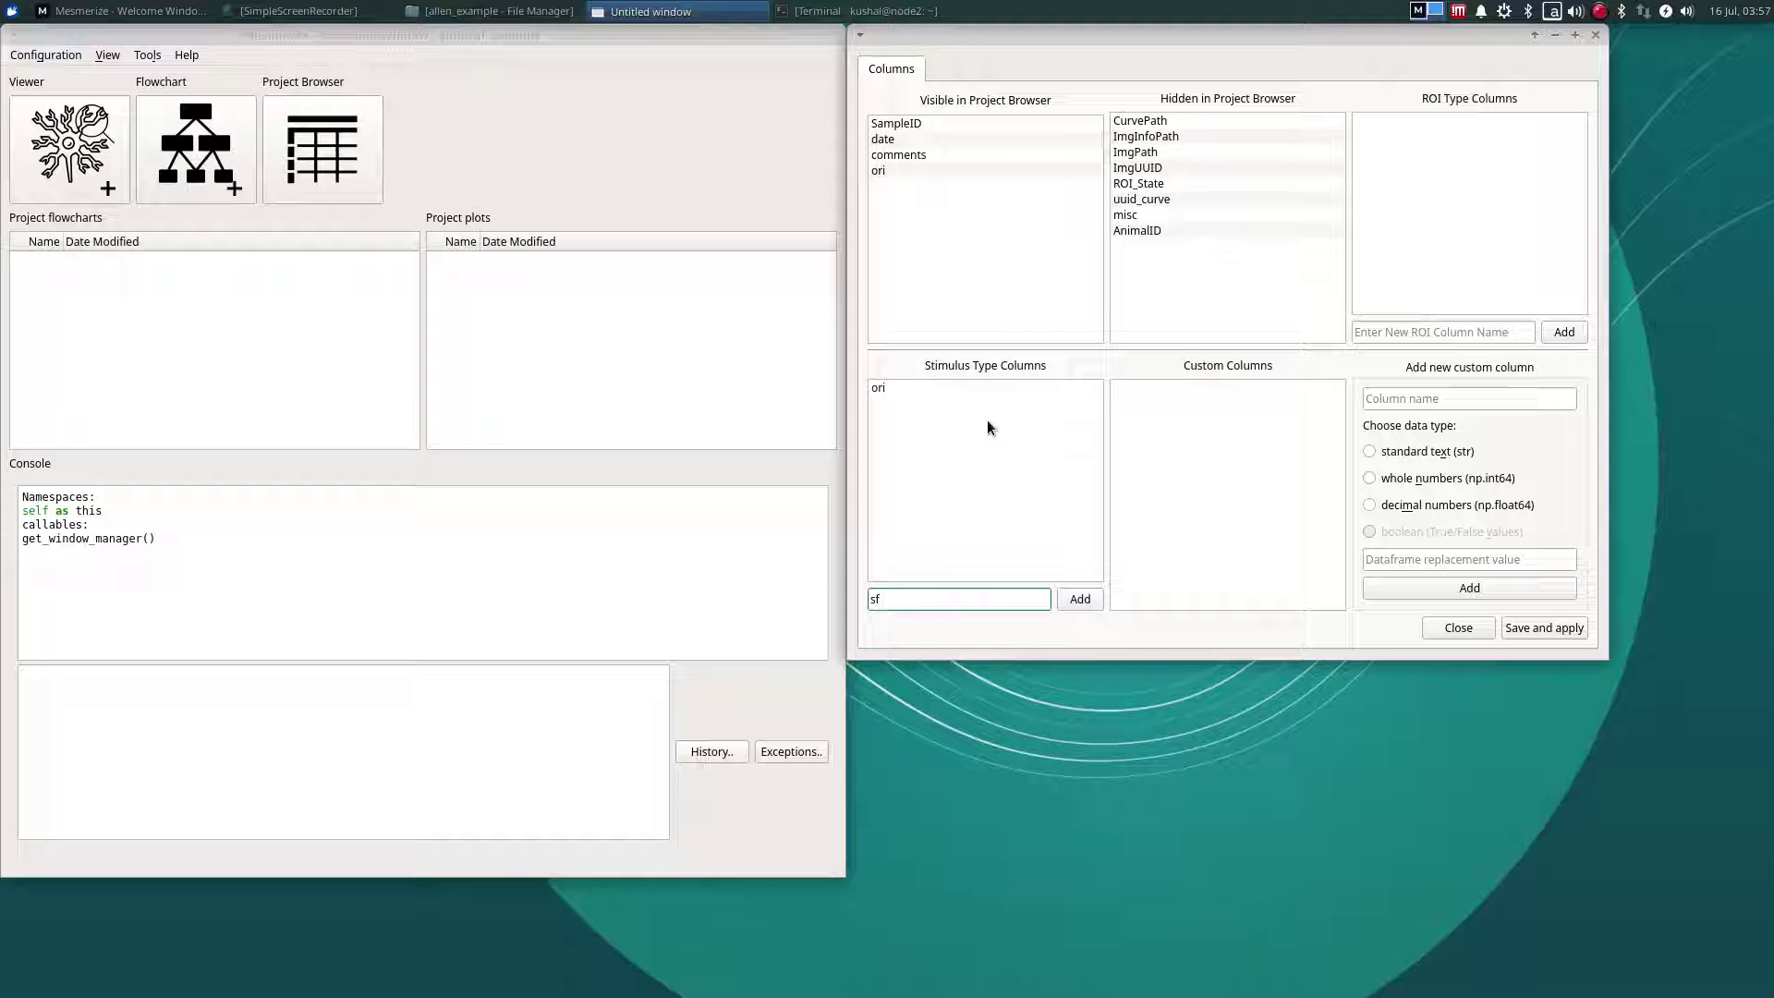
key(Return)
text(tf)
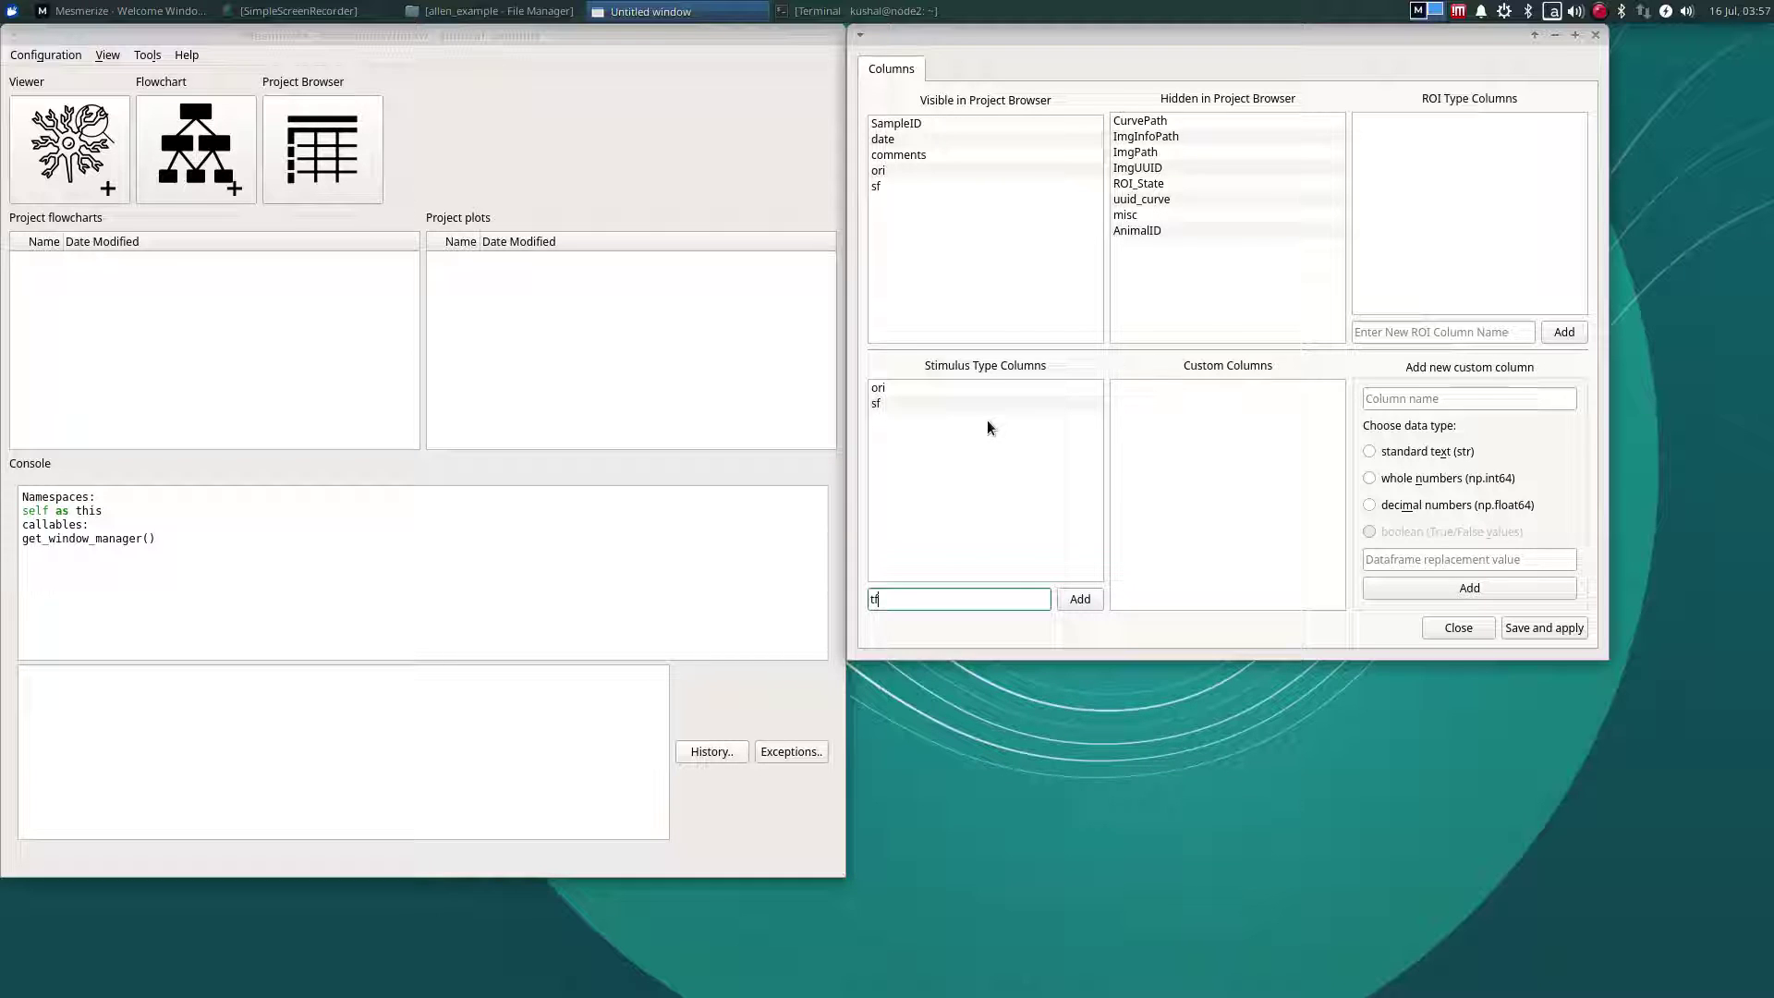
key(Return)
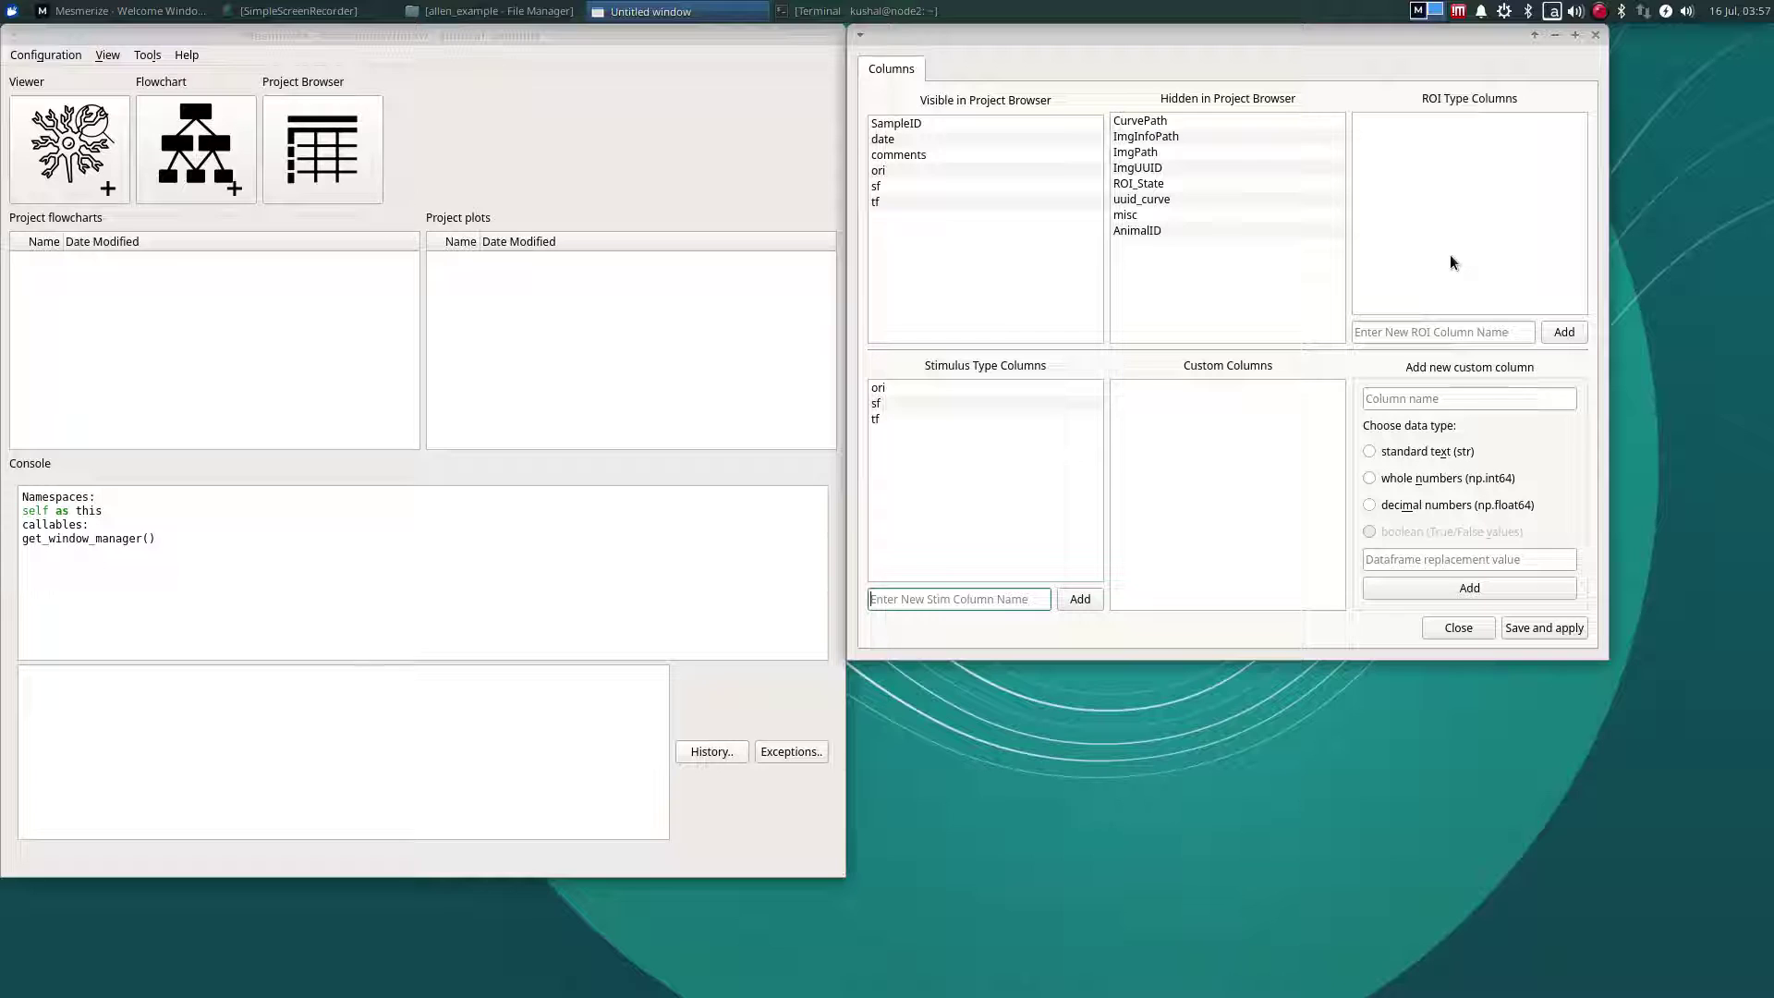
Step: Add the ROI type columns cell_type and anatomical_pos to the project configuration
click(1454, 334)
text(cell_type)
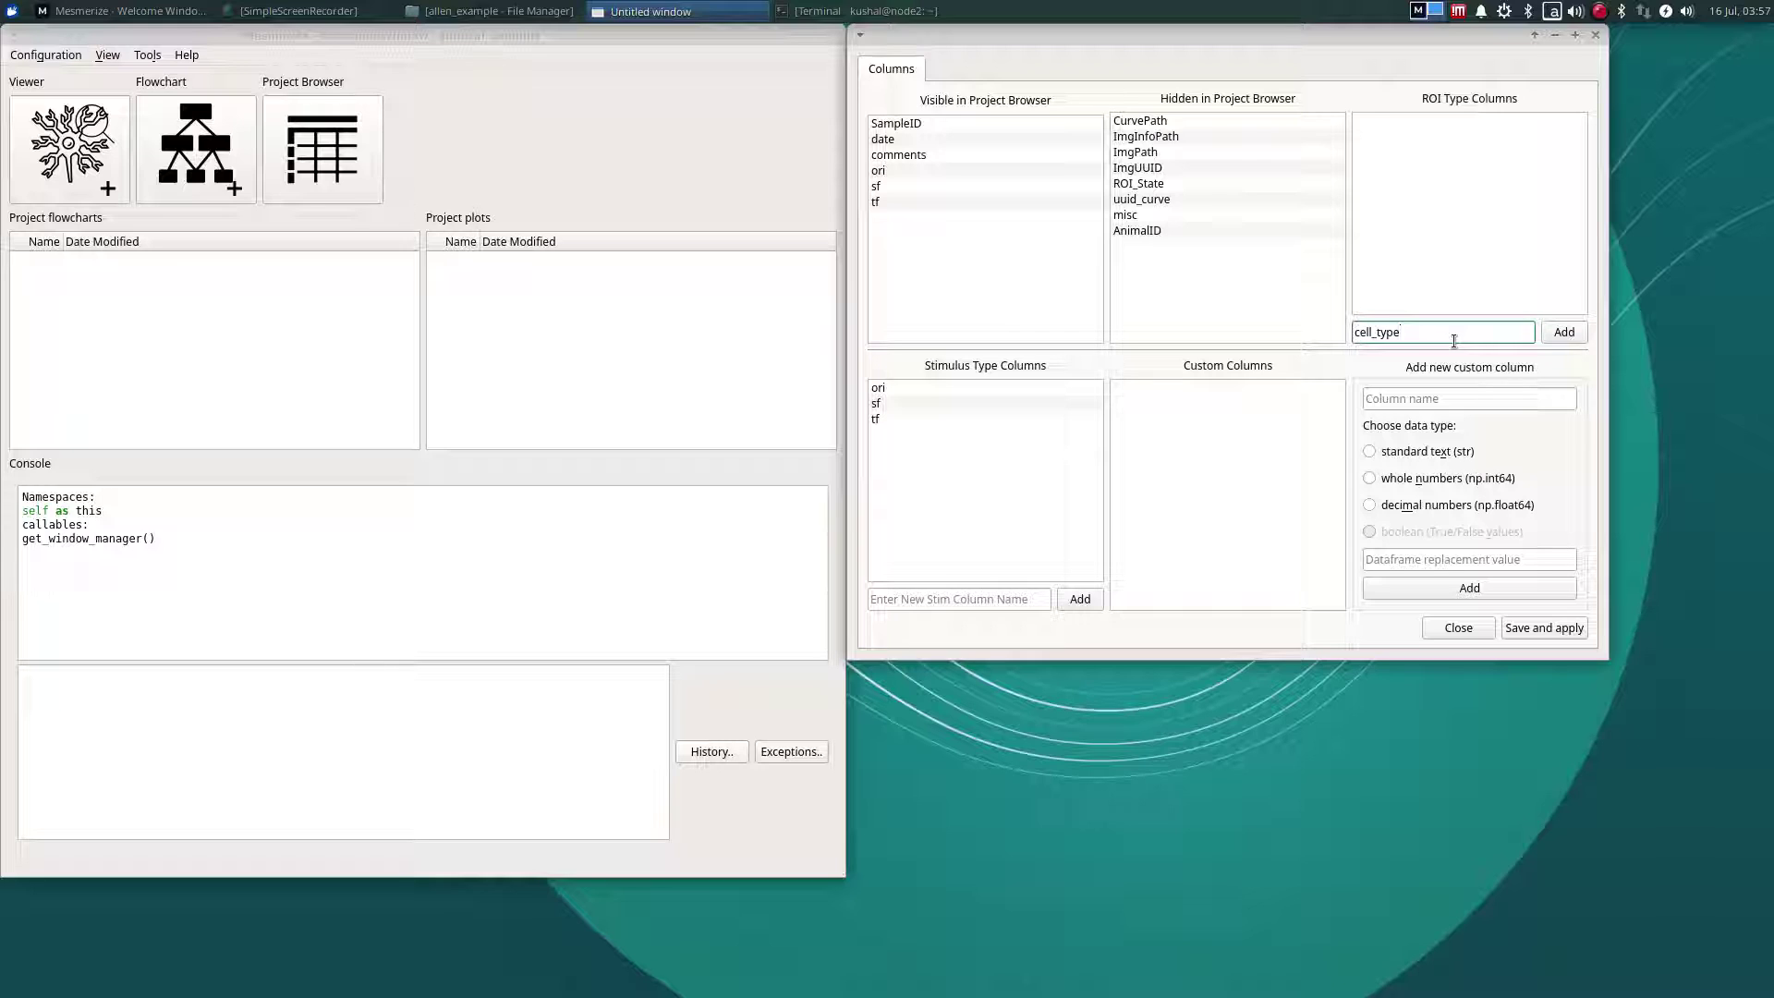
key(Return)
text(anatomical_pos)
key(Return)
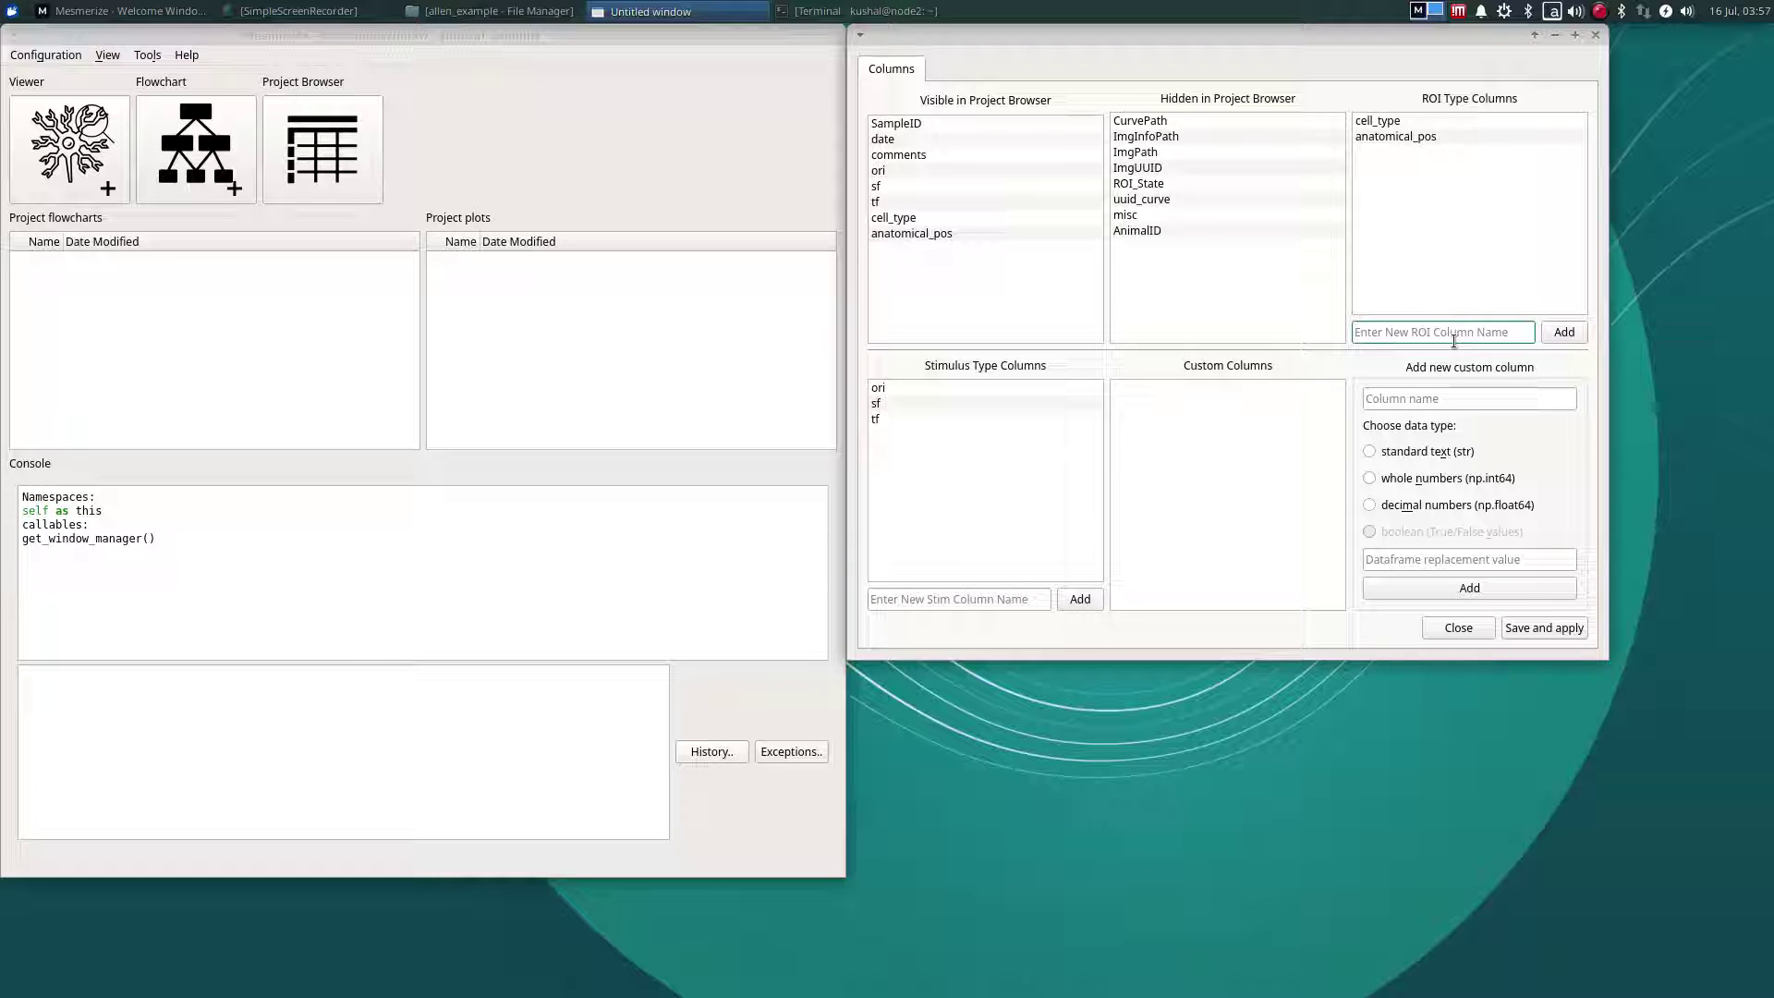
Step: Add a custom column named age with the whole numbers (np.int64) data type
click(1453, 398)
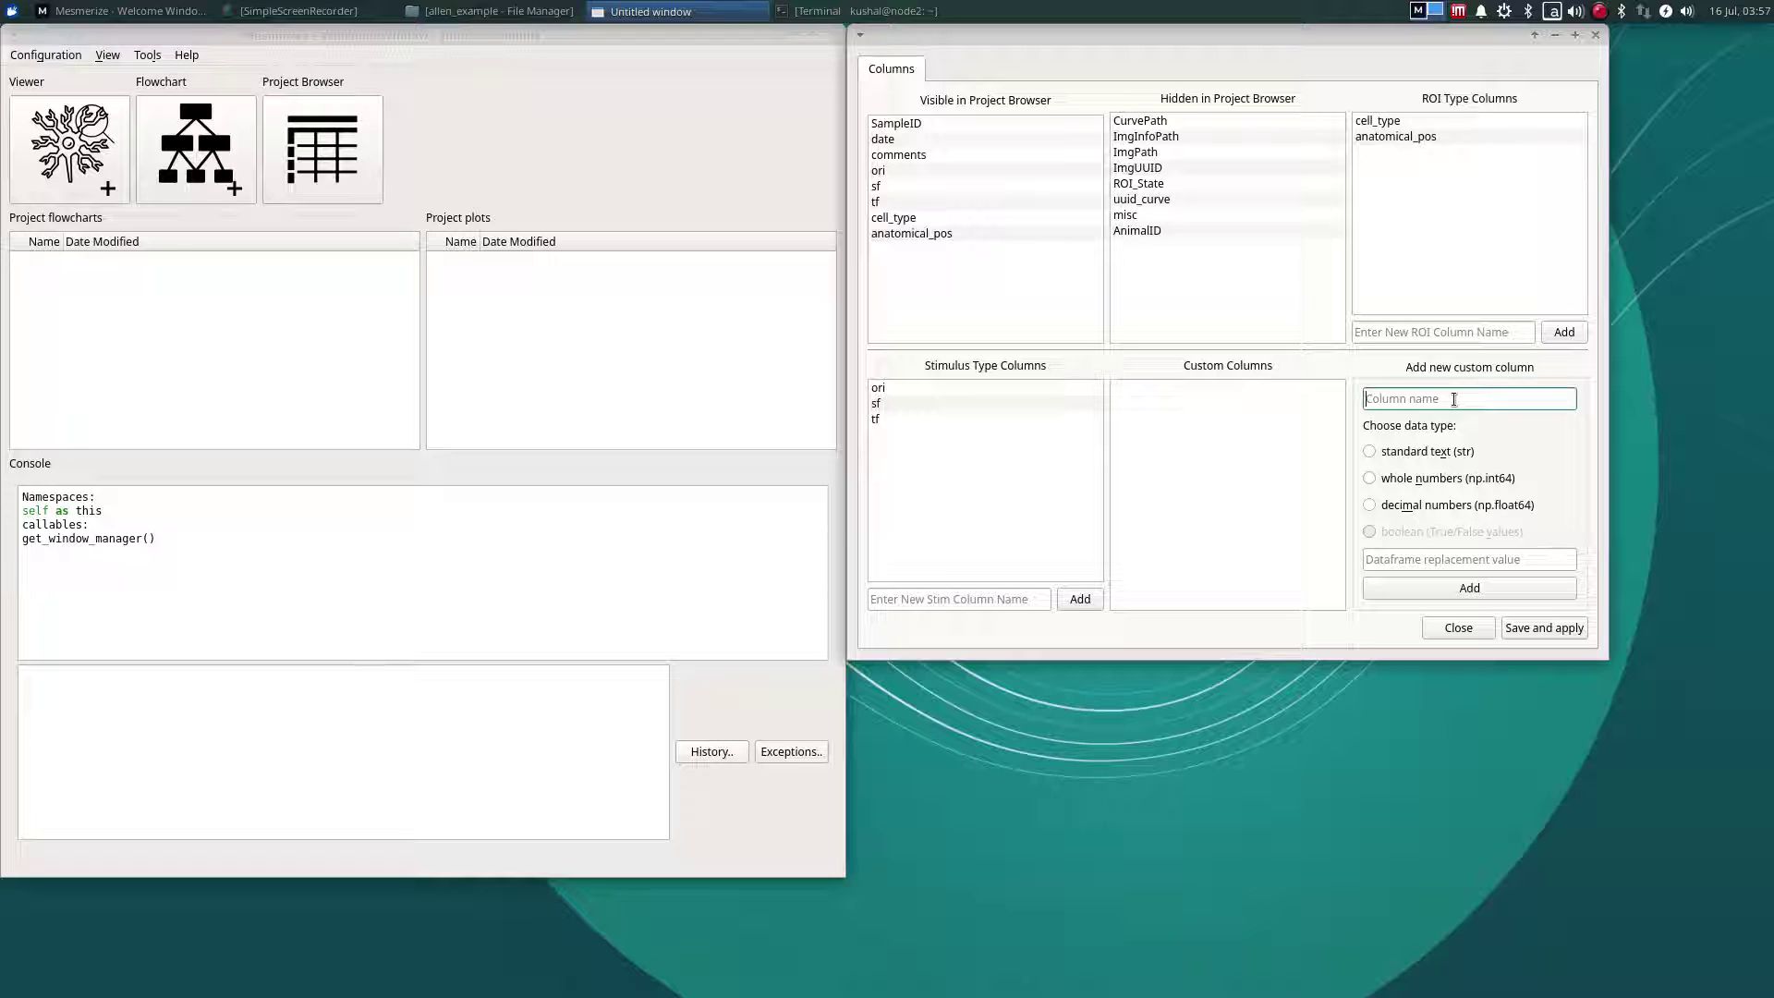
text(age)
click(1463, 475)
click(1442, 592)
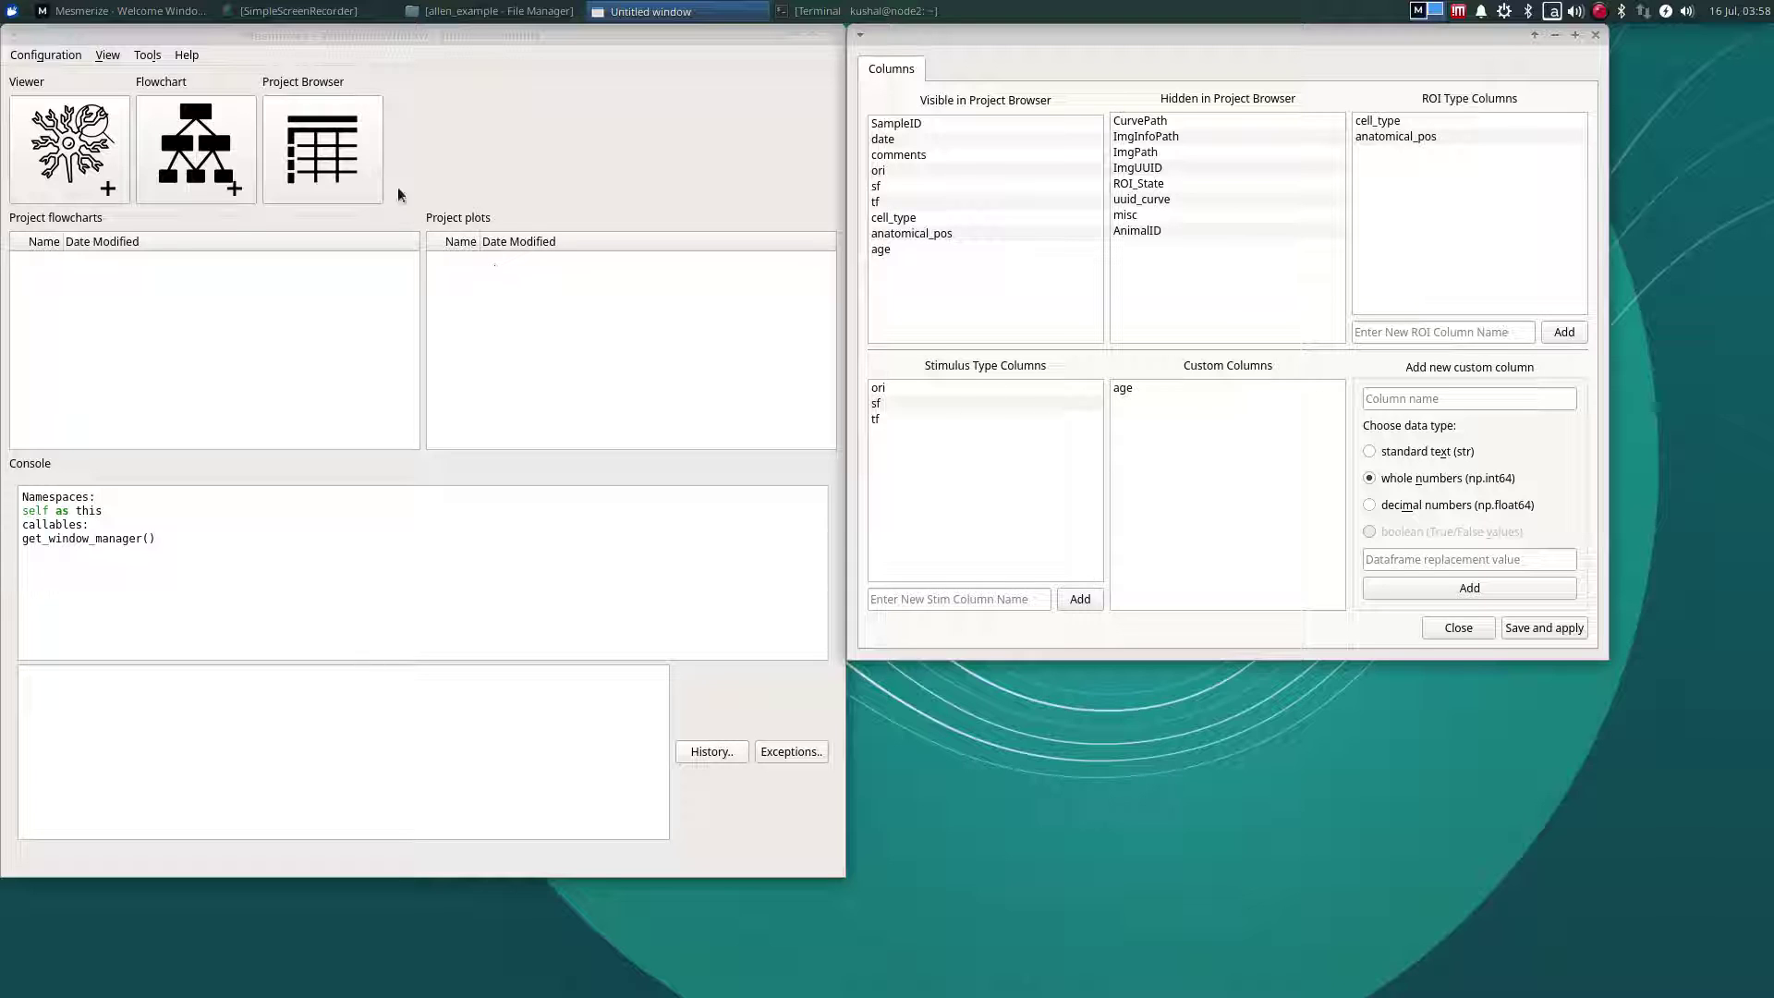
Step: Look through the New Project help page, including its guidance on project configuration and custom columns, and close it
click(190, 56)
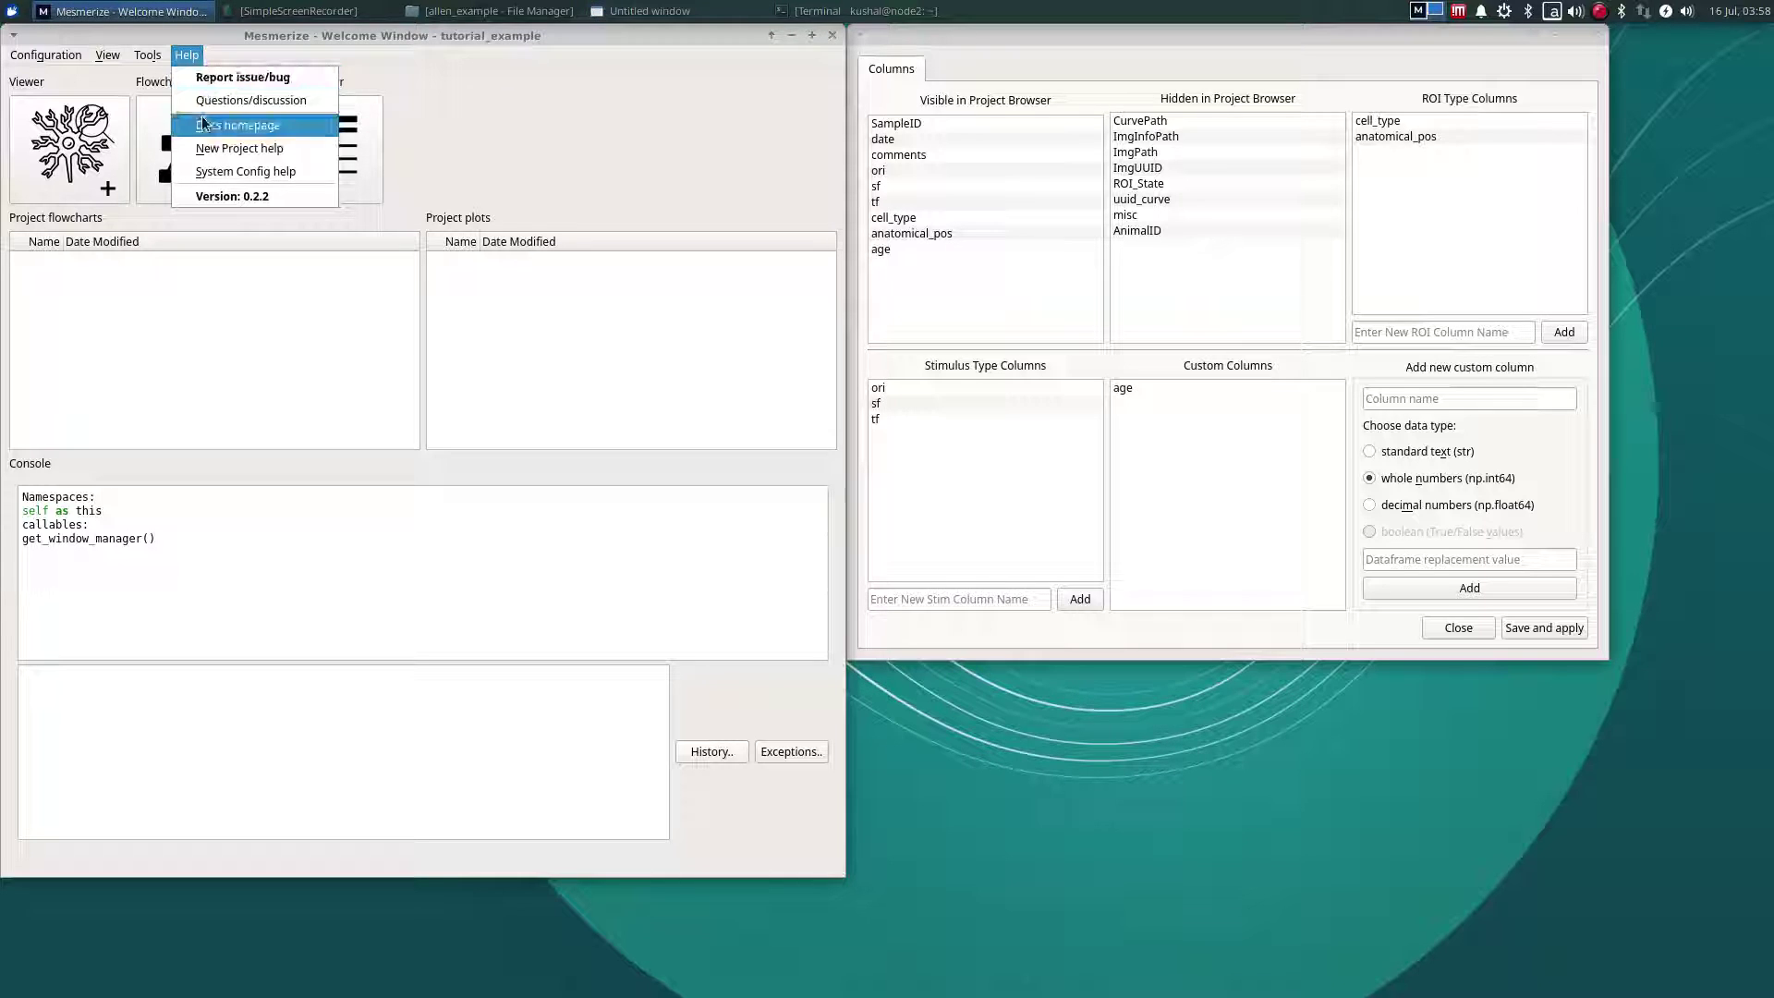
click(239, 148)
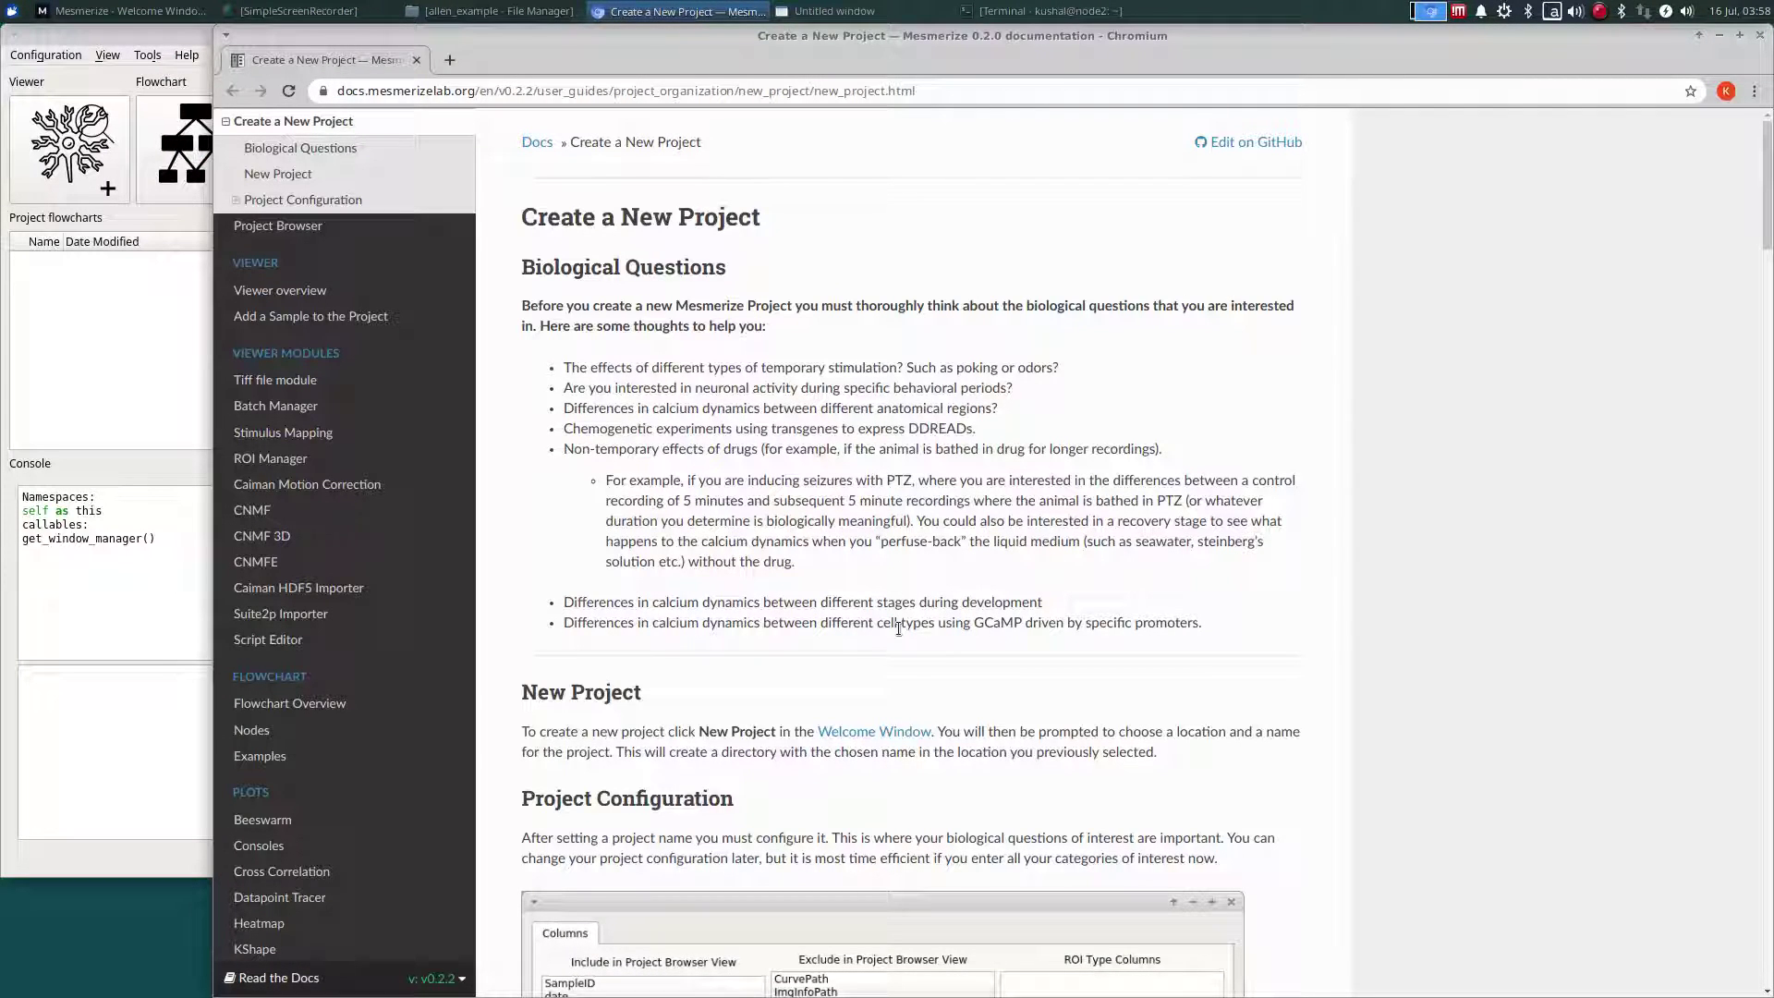
scroll(860, 591, down, 2)
scroll(861, 607, down, 10)
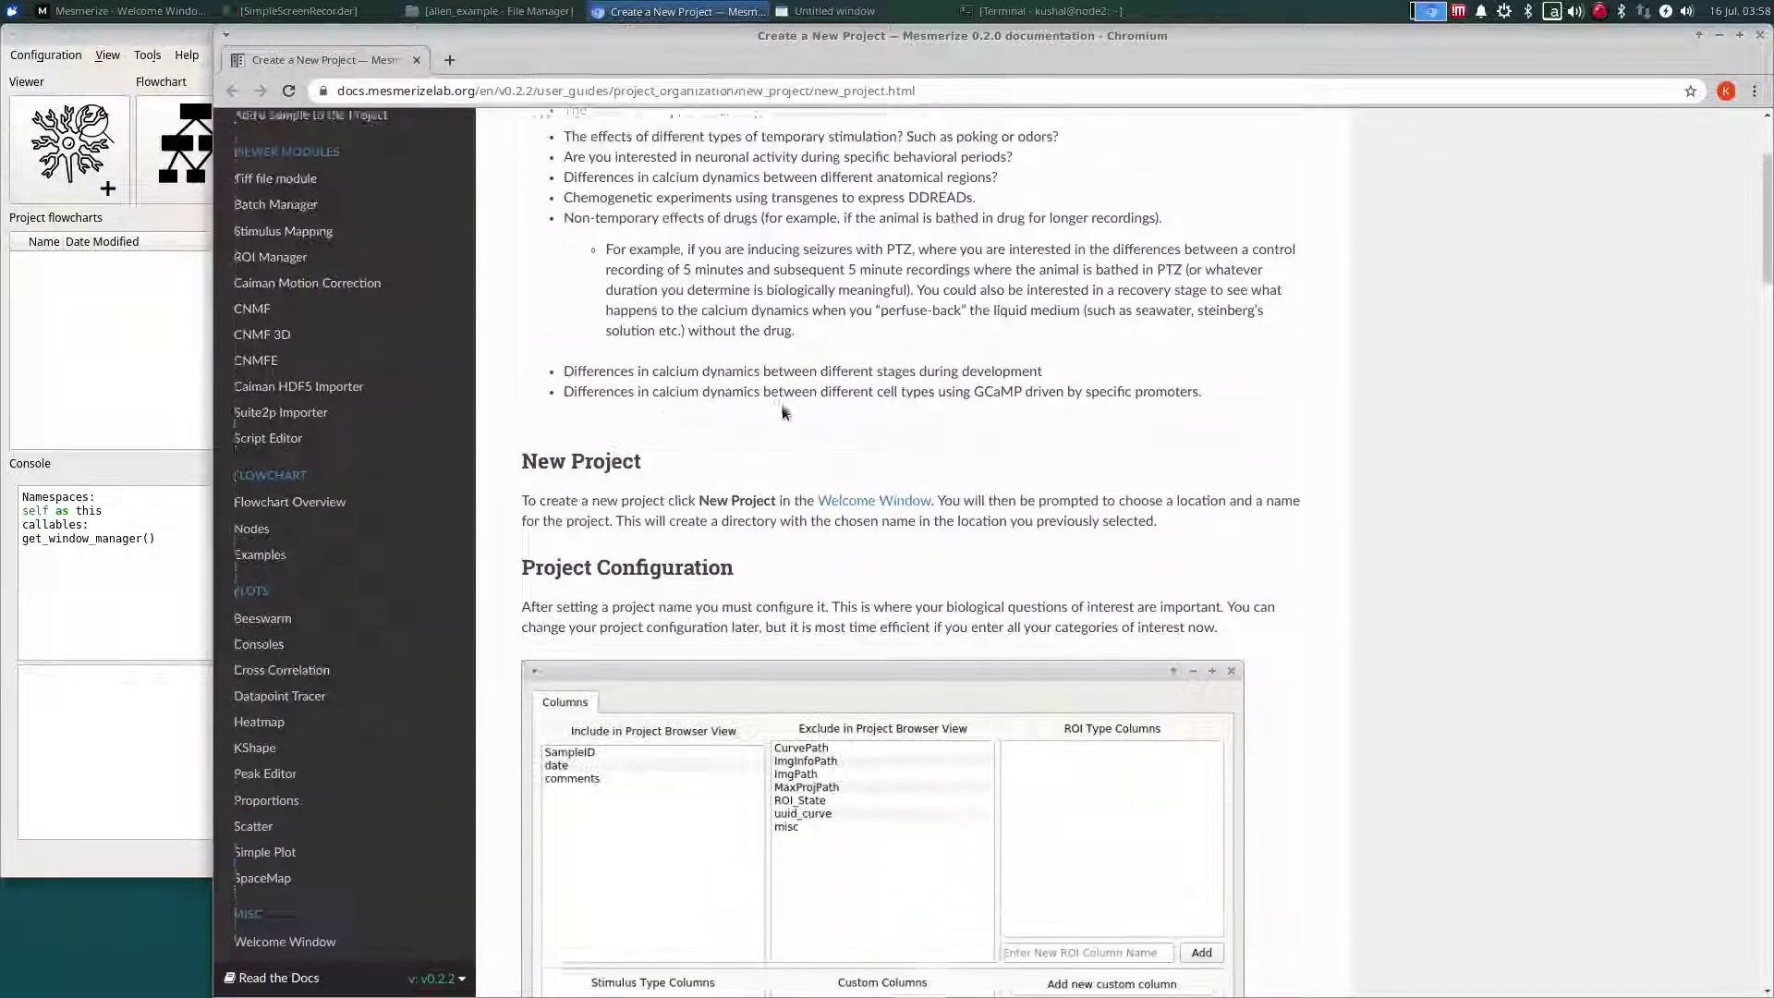
scroll(805, 389, down, 20)
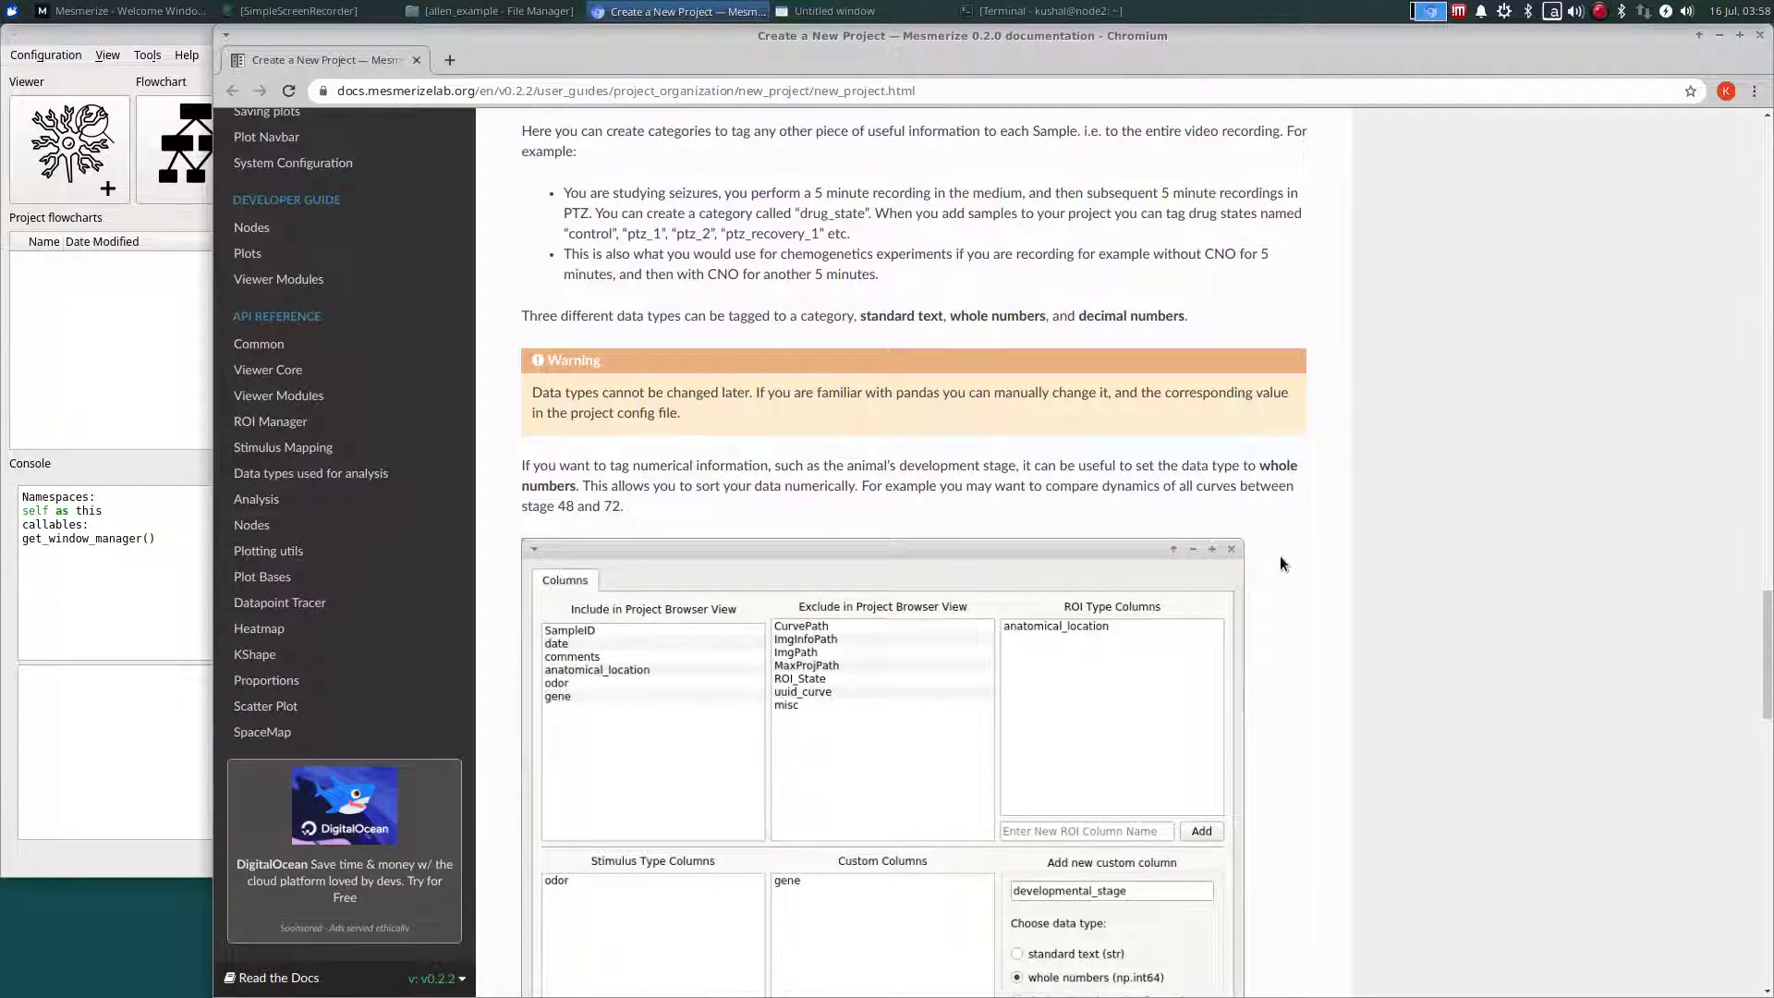
key(ctrl+w)
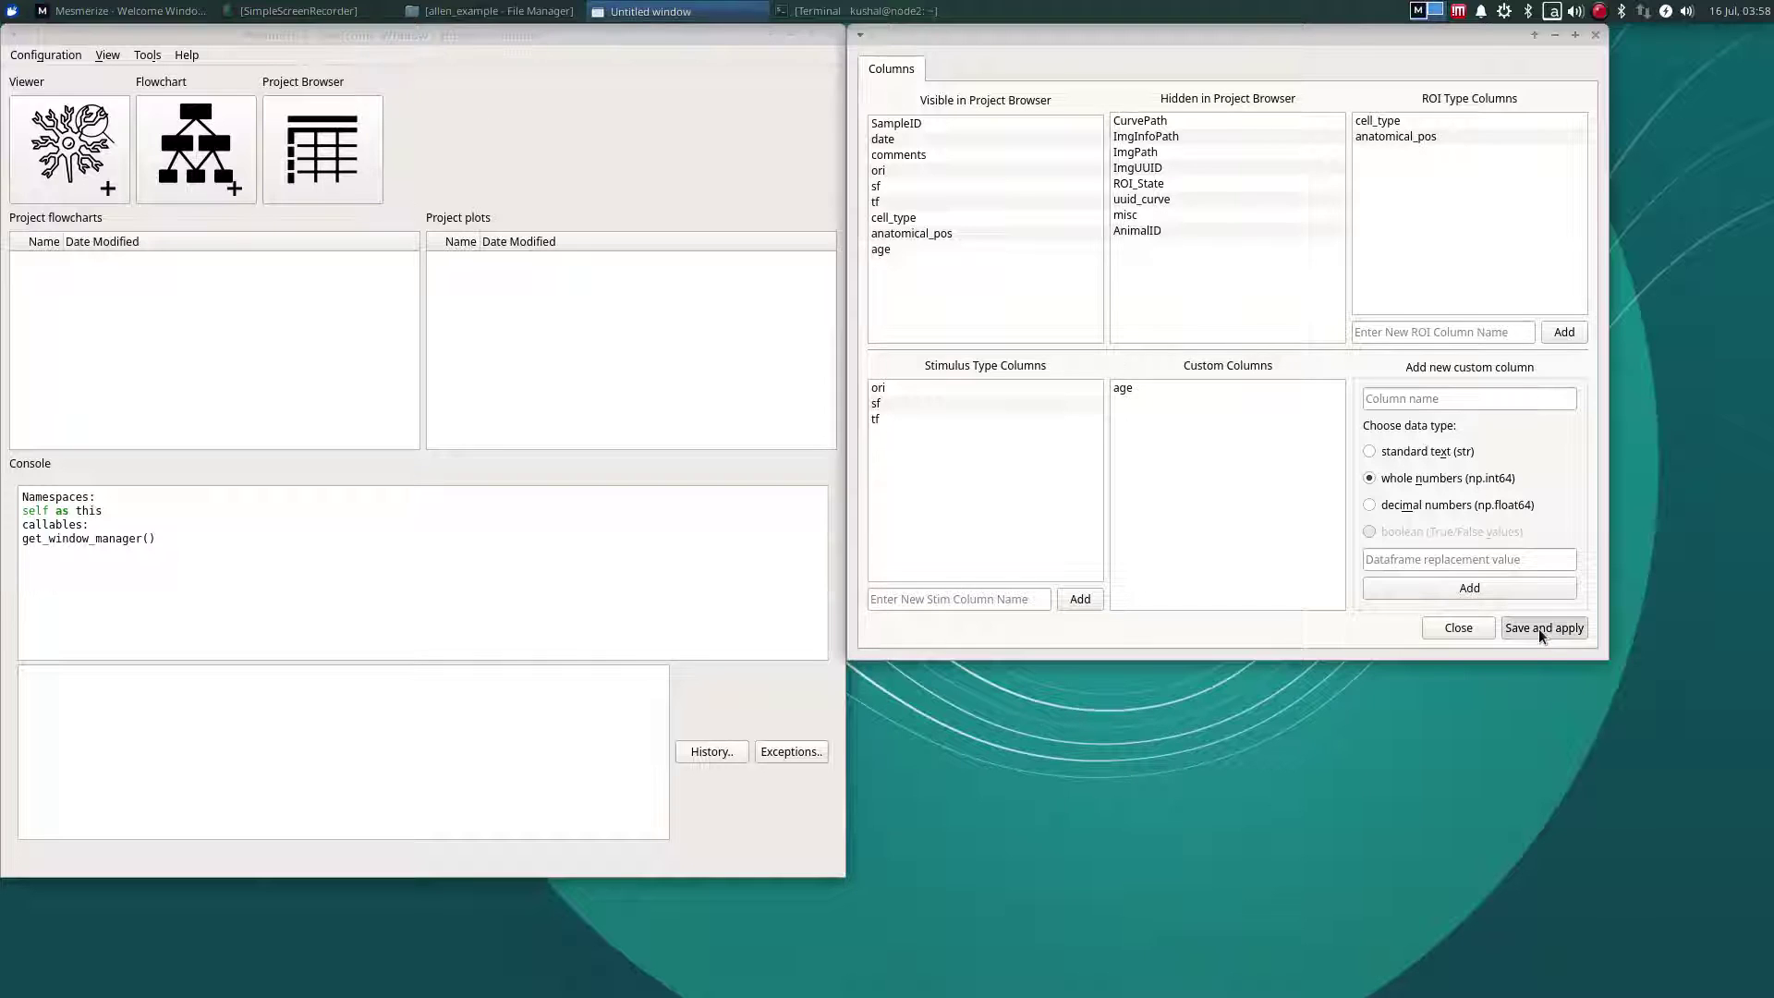
Step: Save and apply the project's column configuration and open a new Viewer window
click(1539, 628)
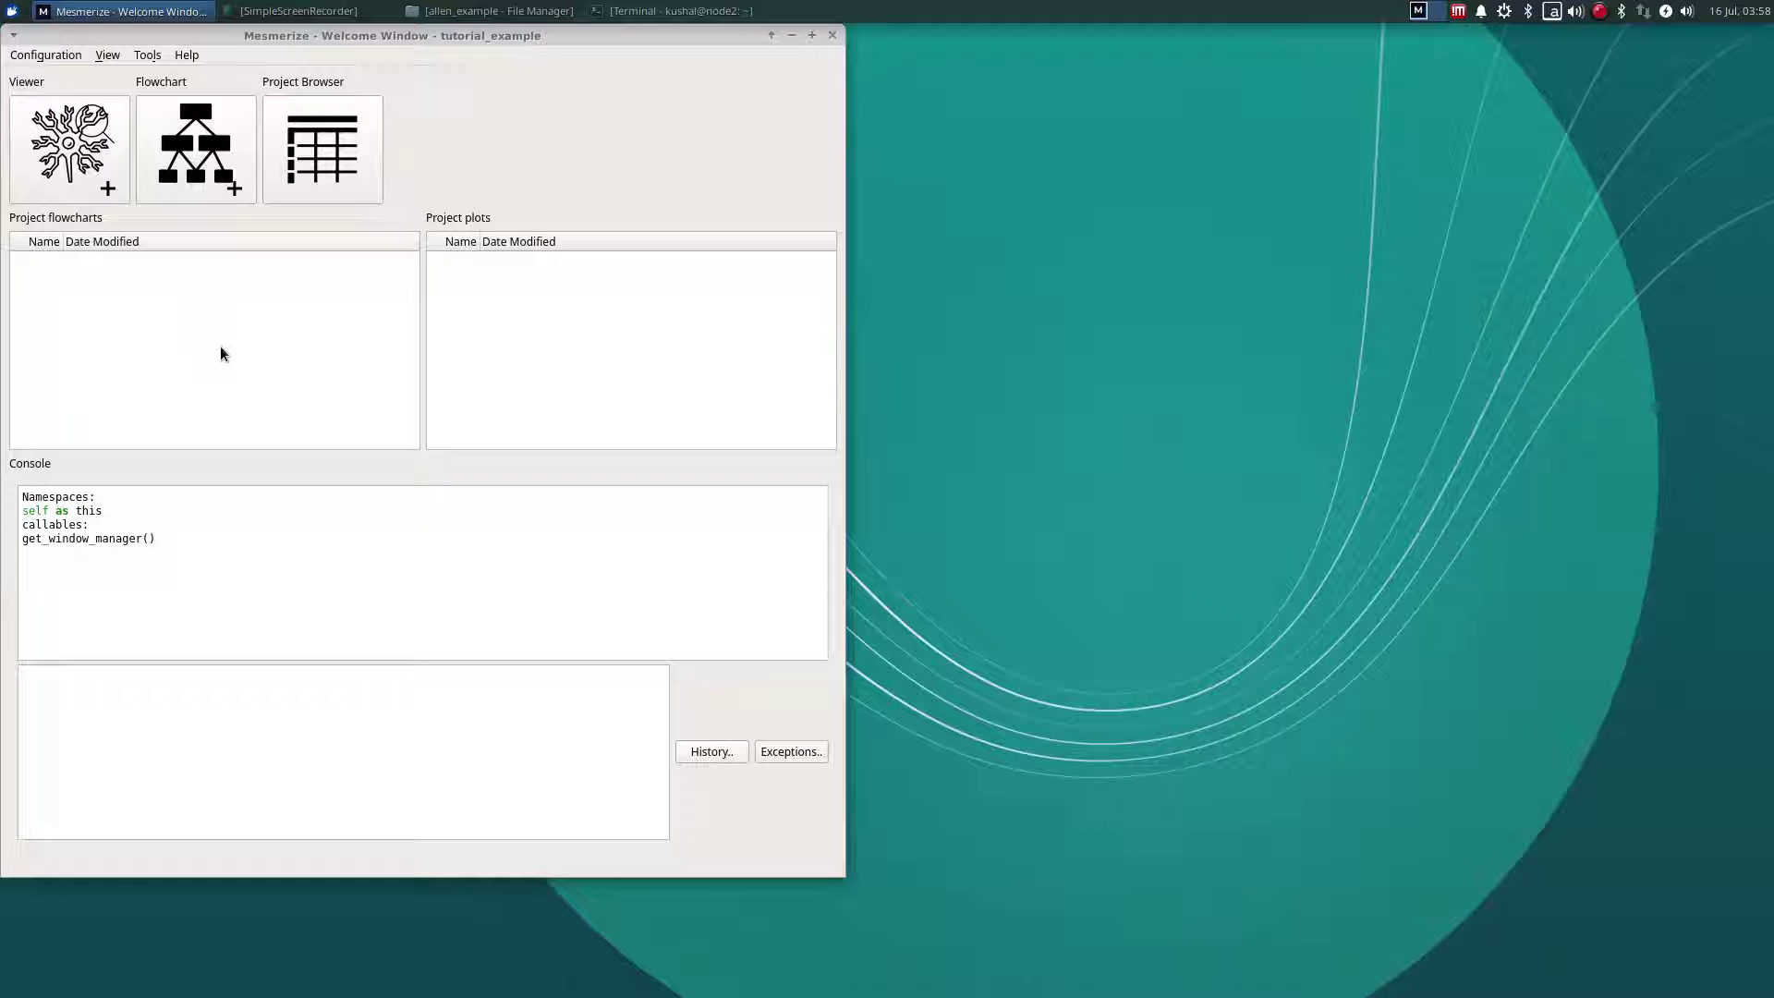
click(69, 171)
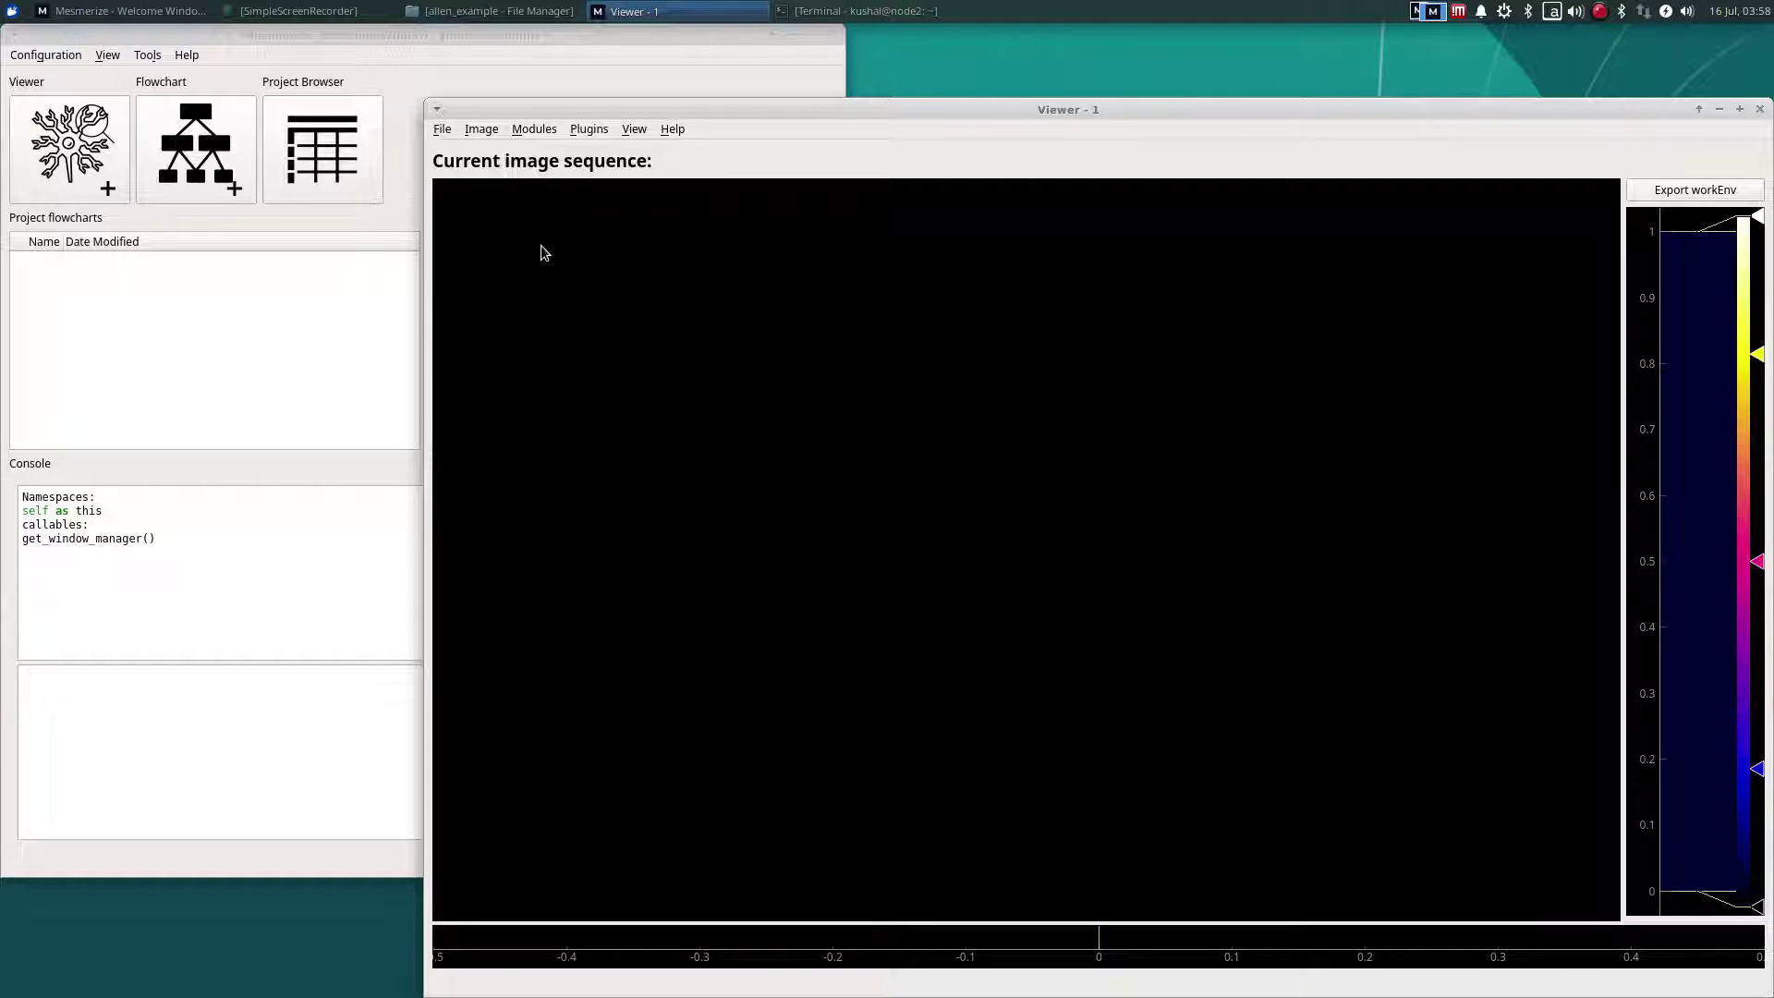
Step: Open the Tiff file loading module in the Viewer and select img.tiff from the allen_example folder as the image file
click(531, 132)
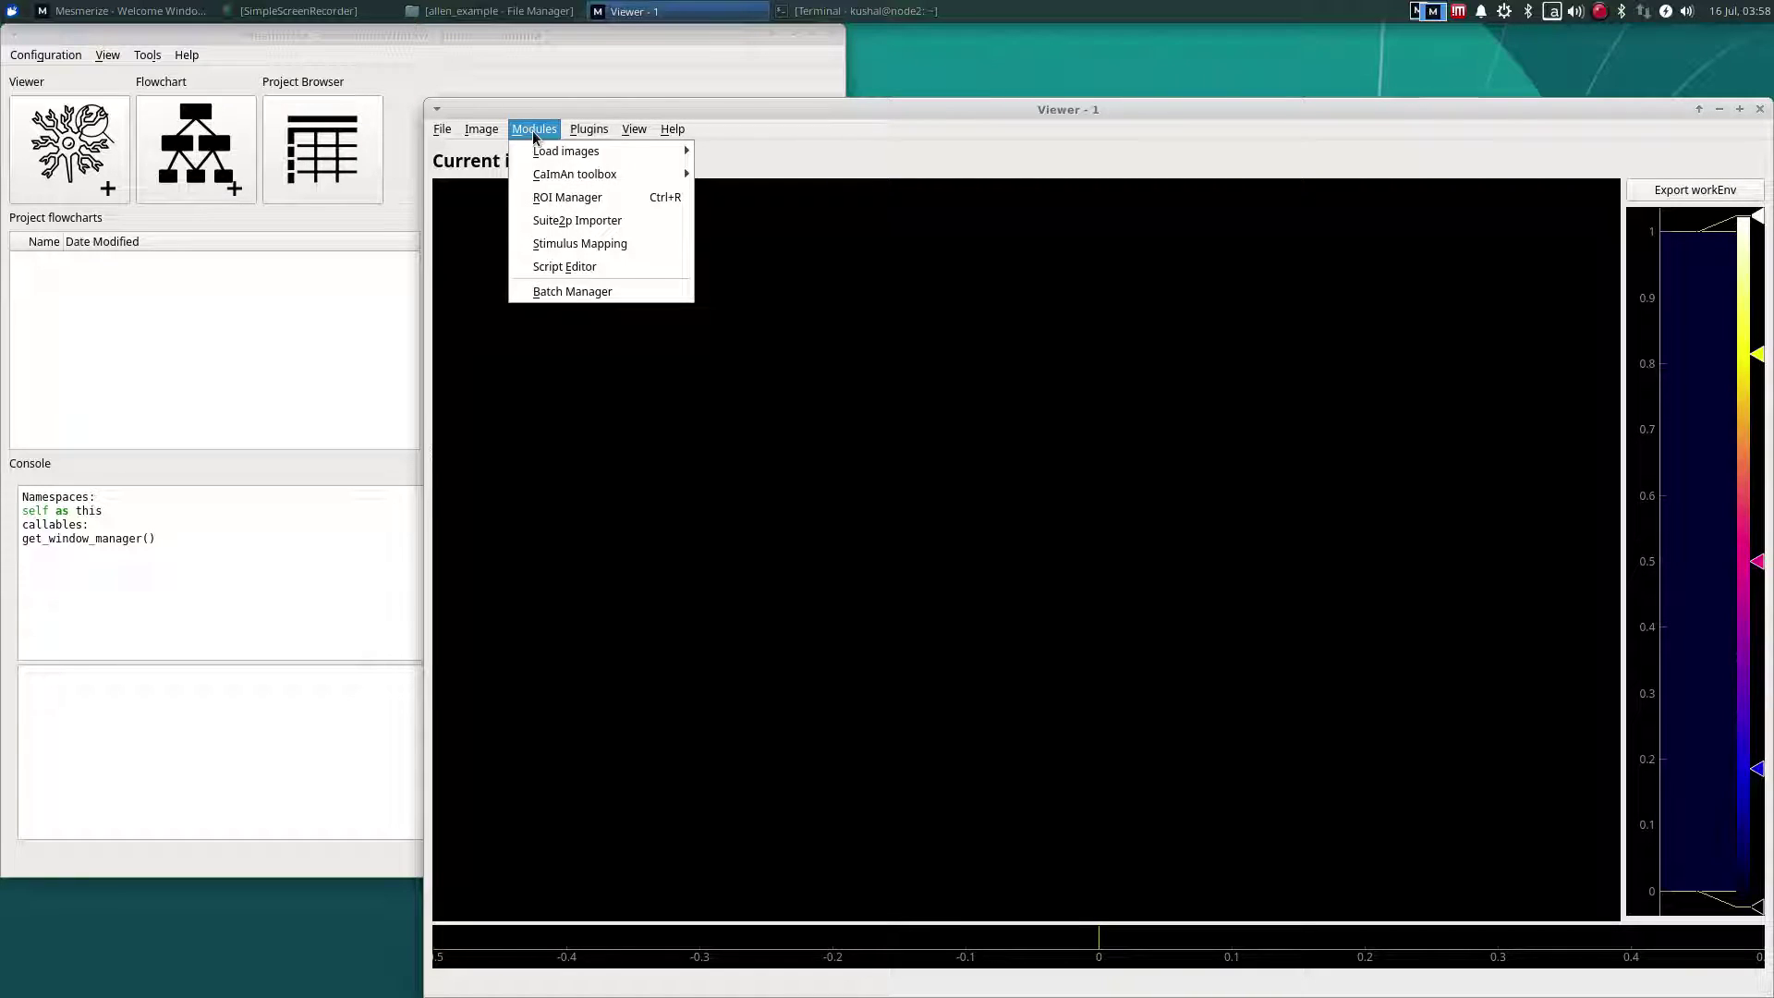
mouse_move(543, 180)
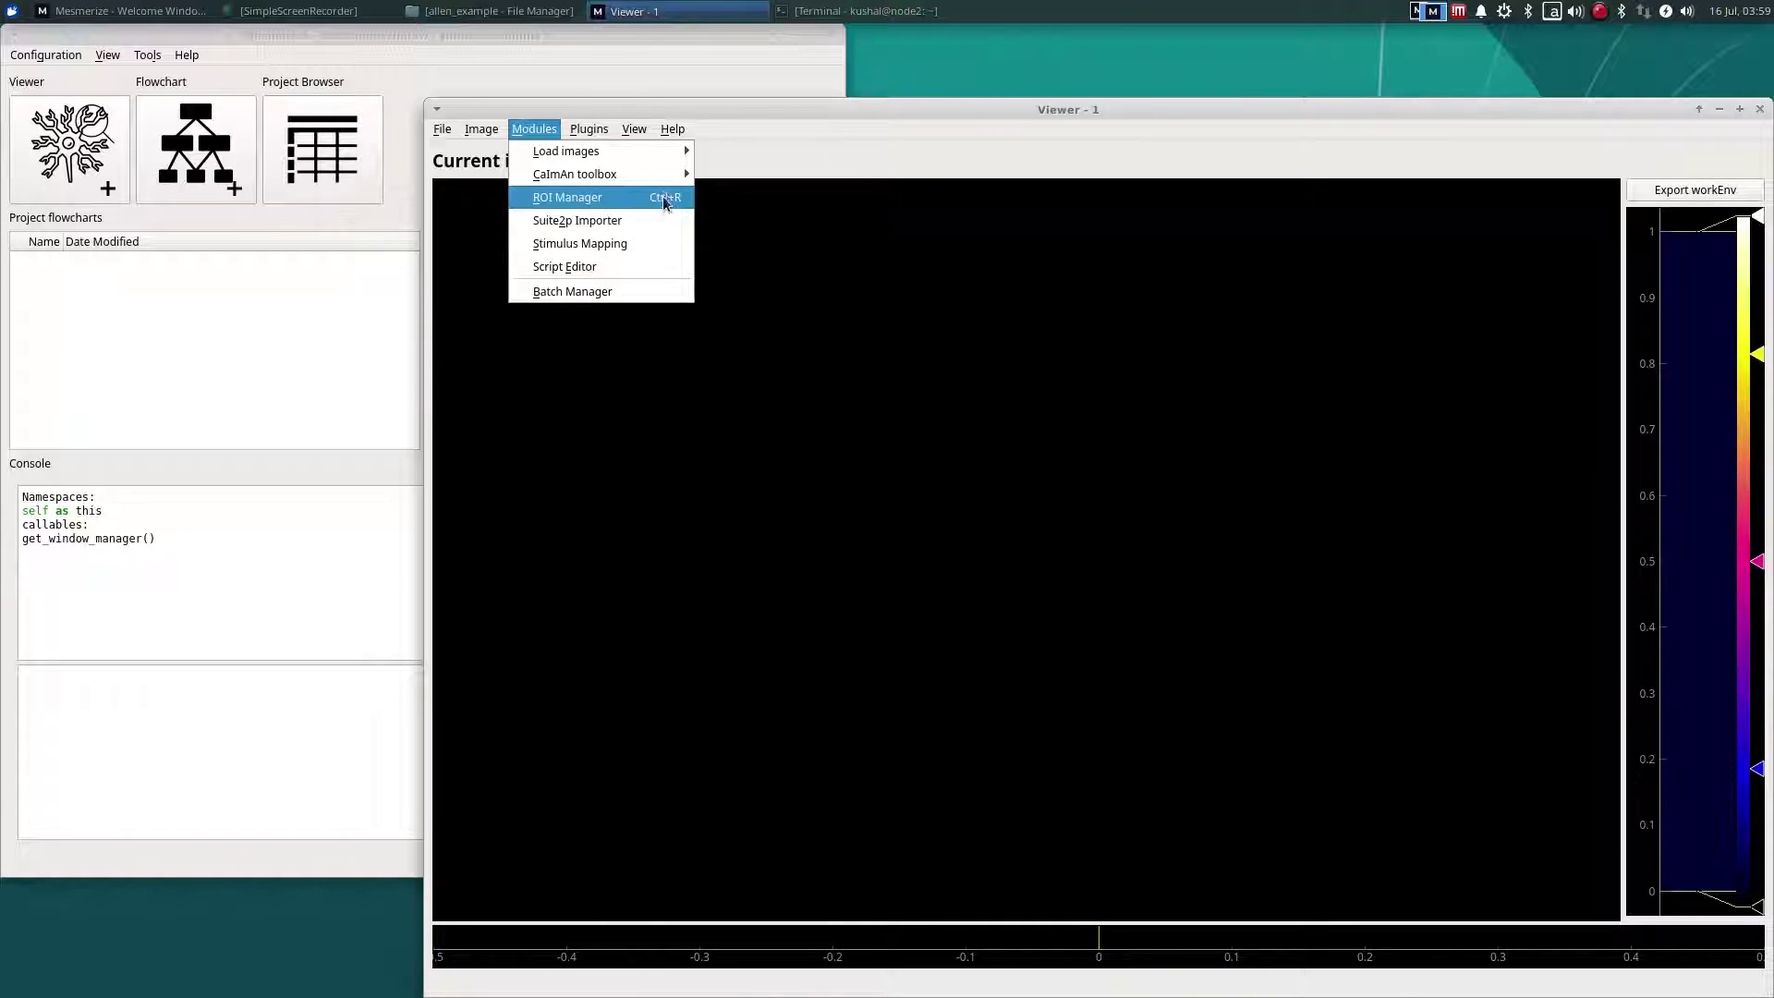
mouse_move(660, 161)
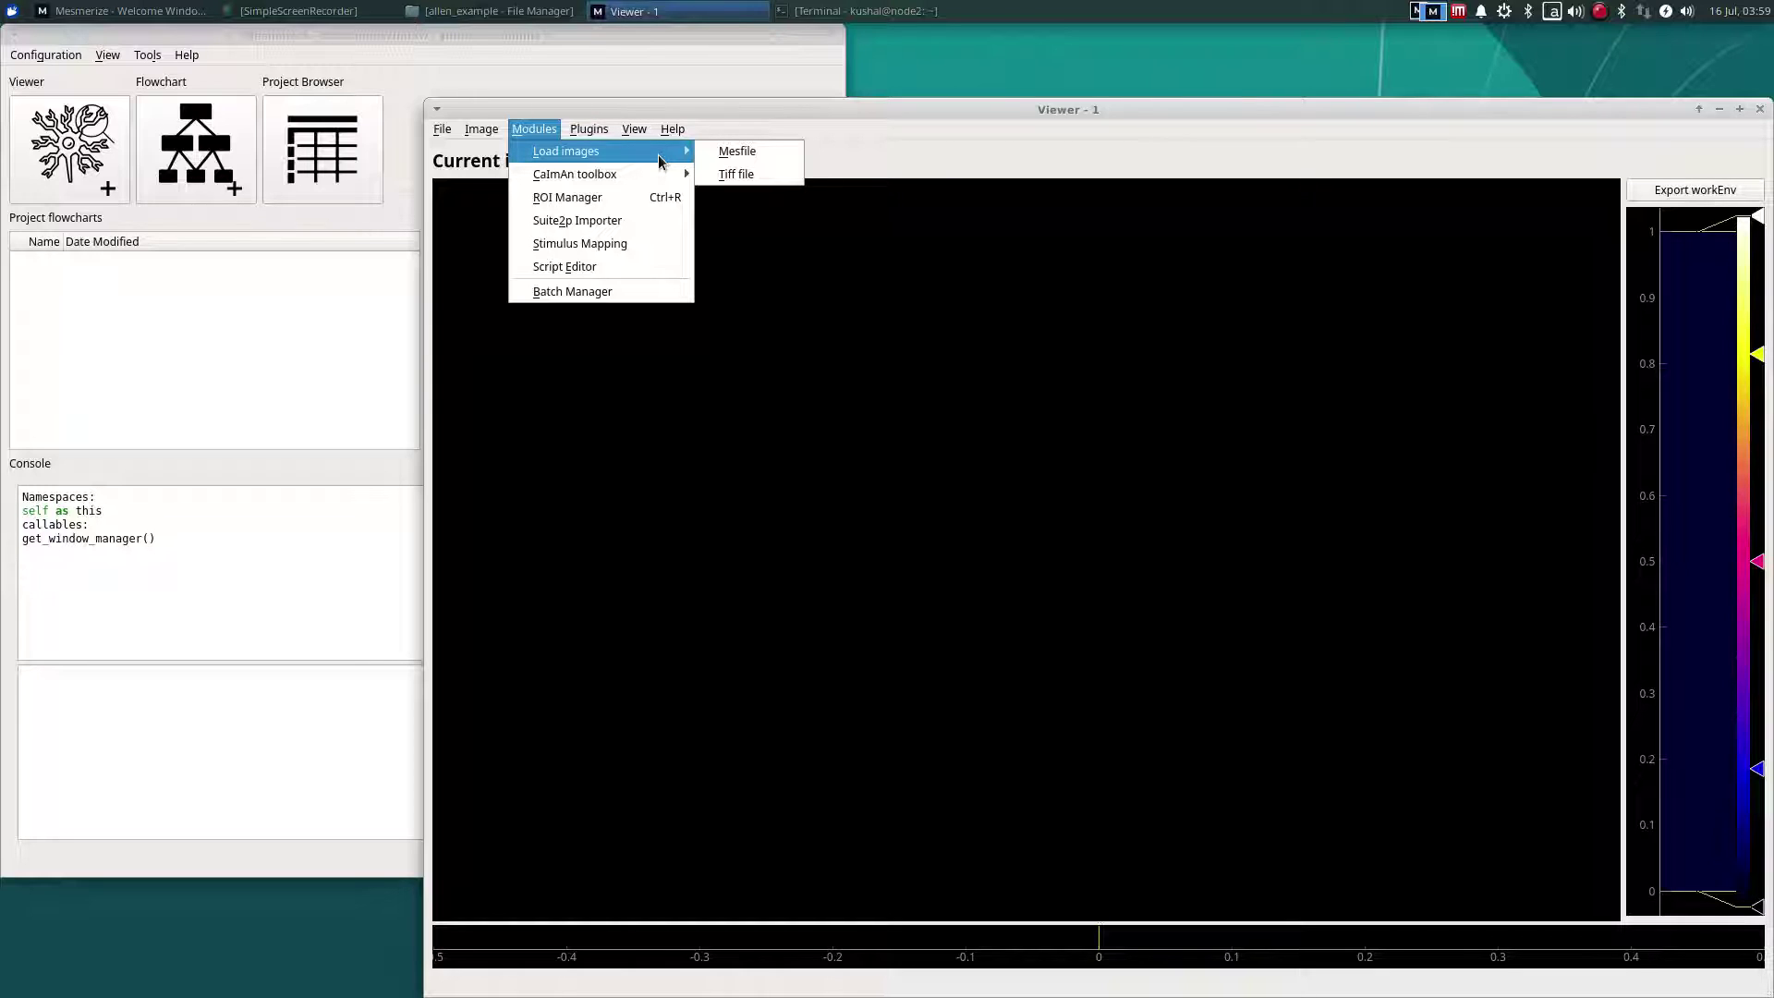
click(734, 174)
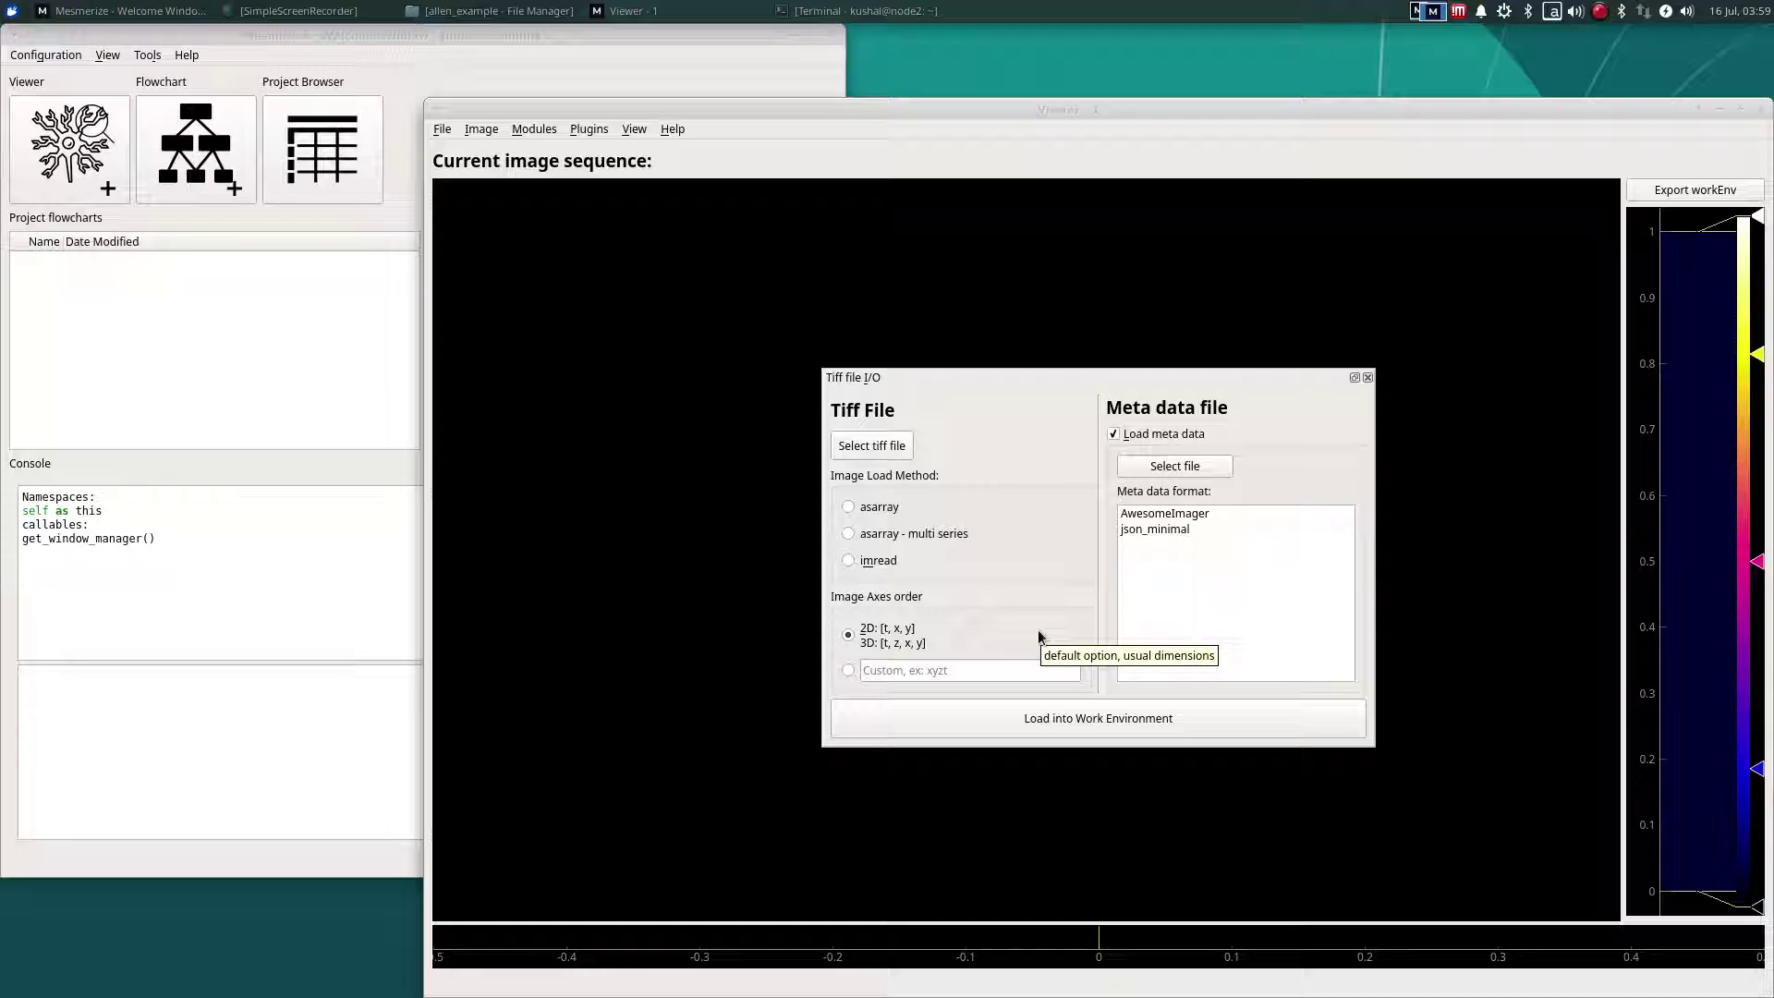
click(849, 452)
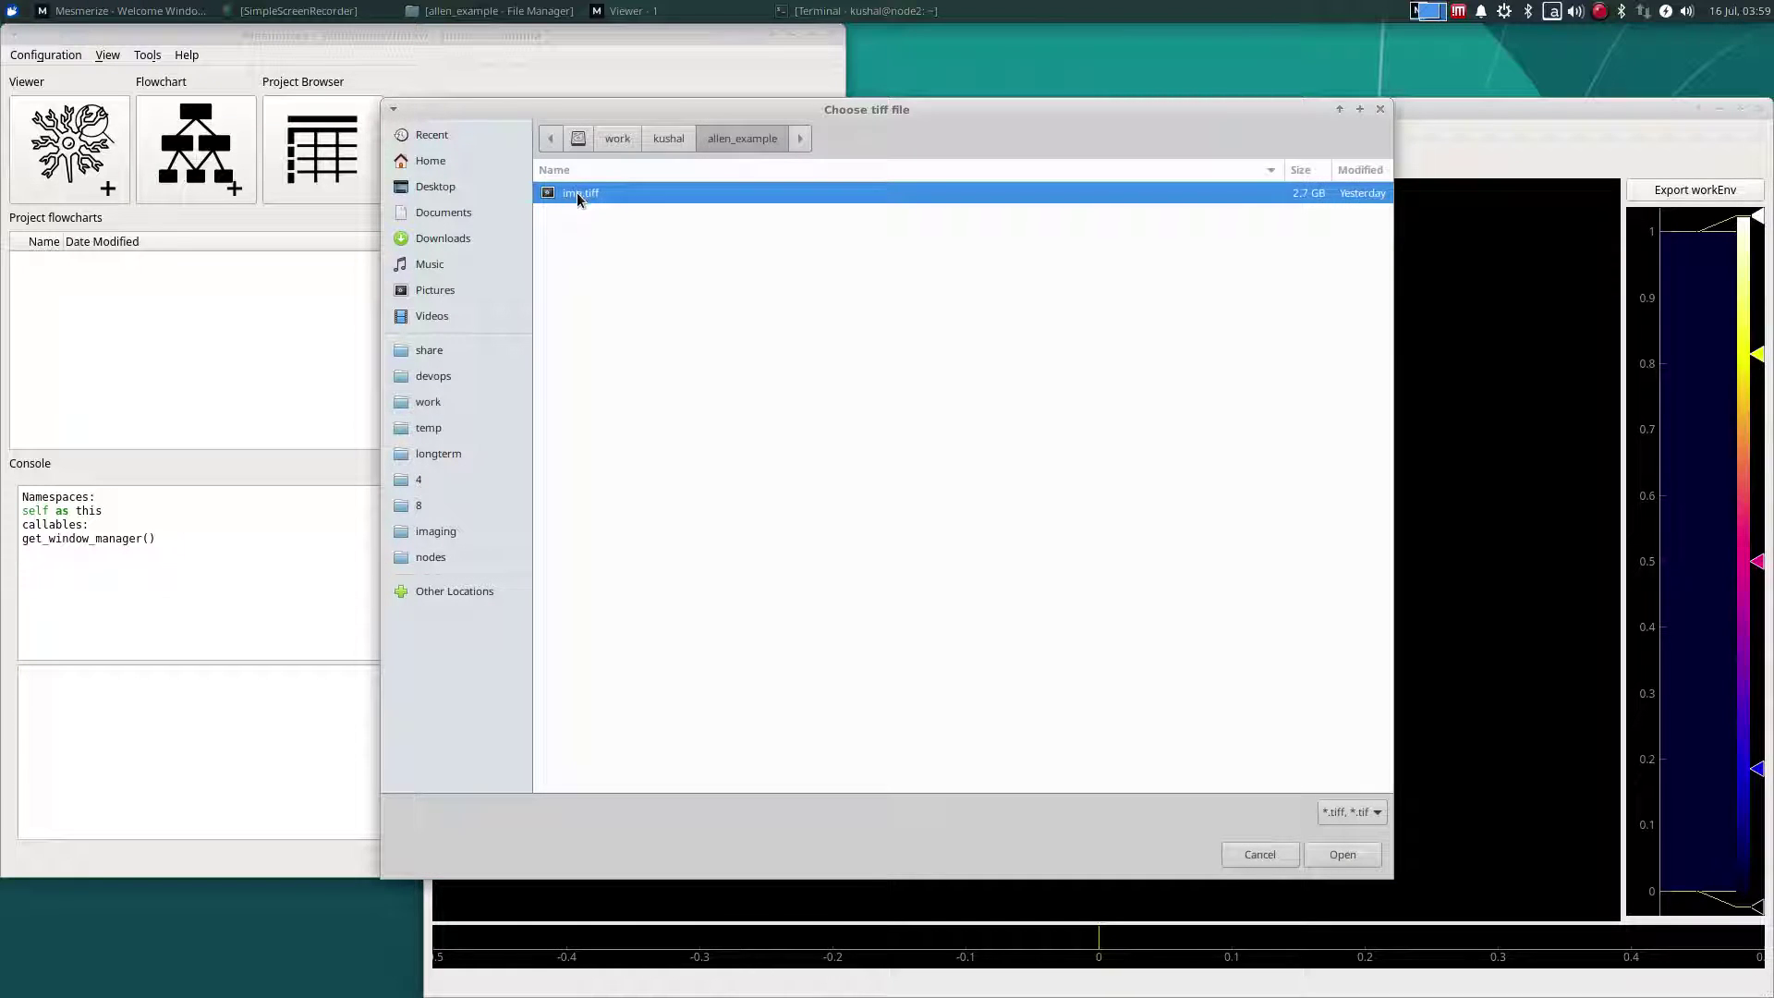
double_click(576, 192)
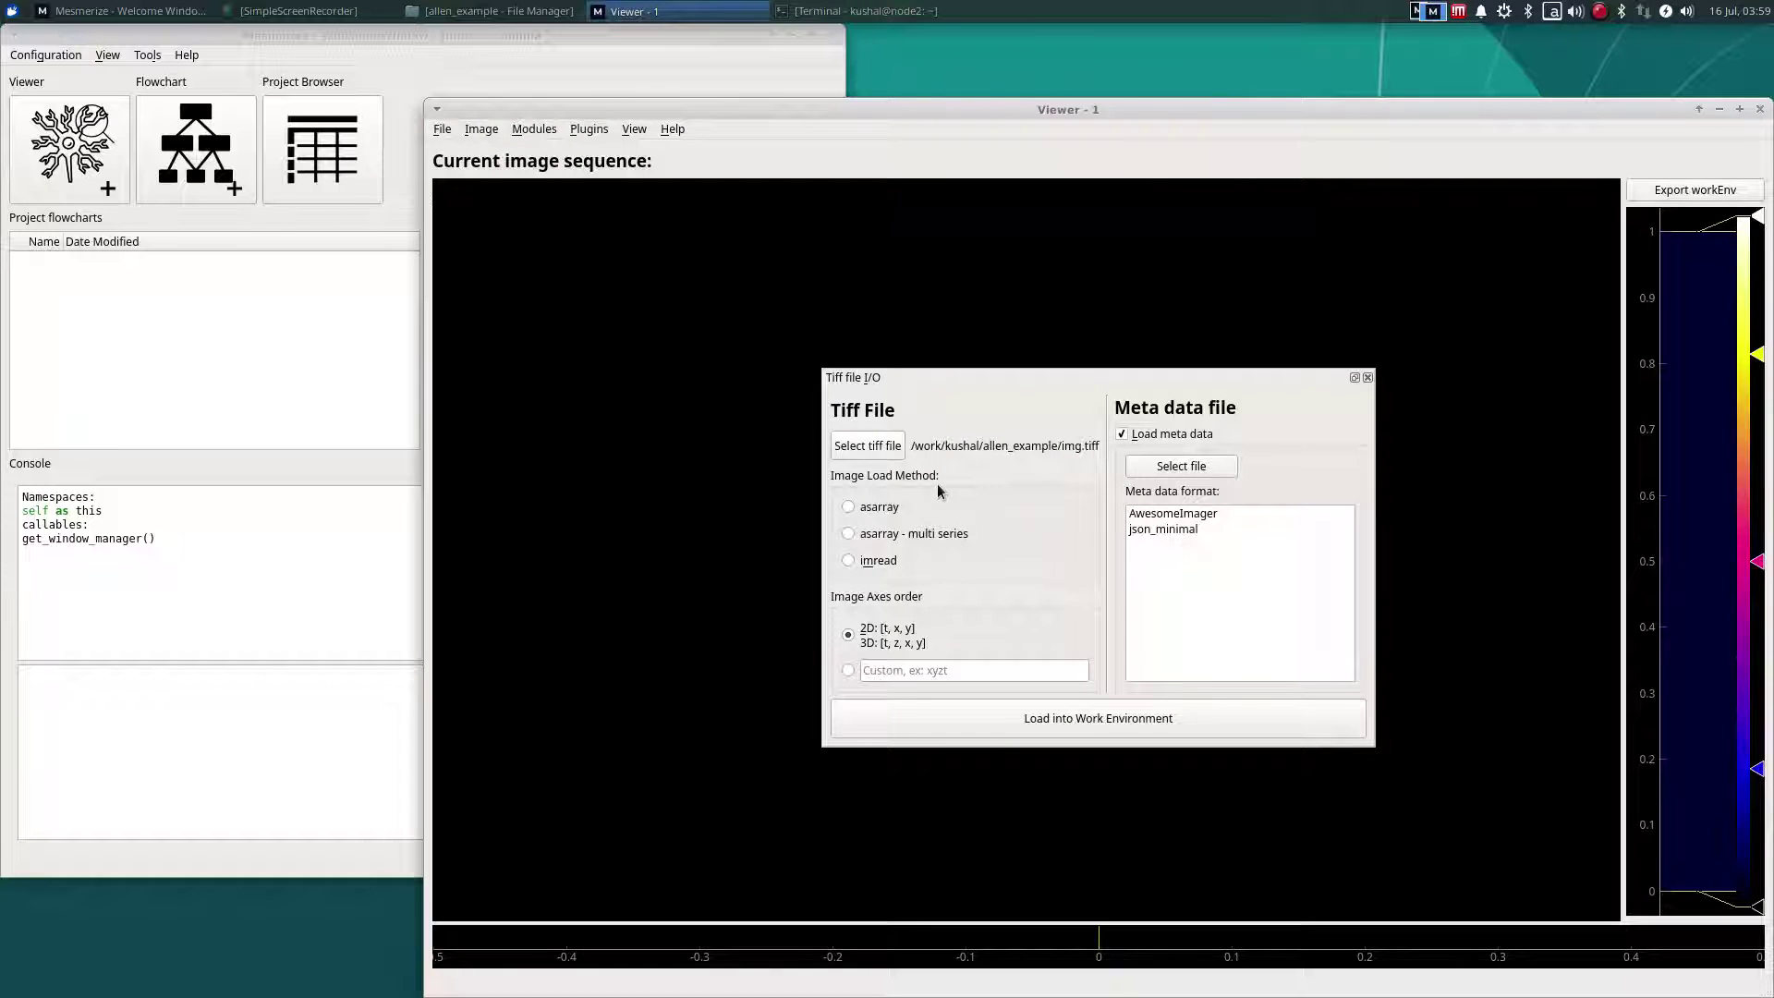
mouse_move(938, 484)
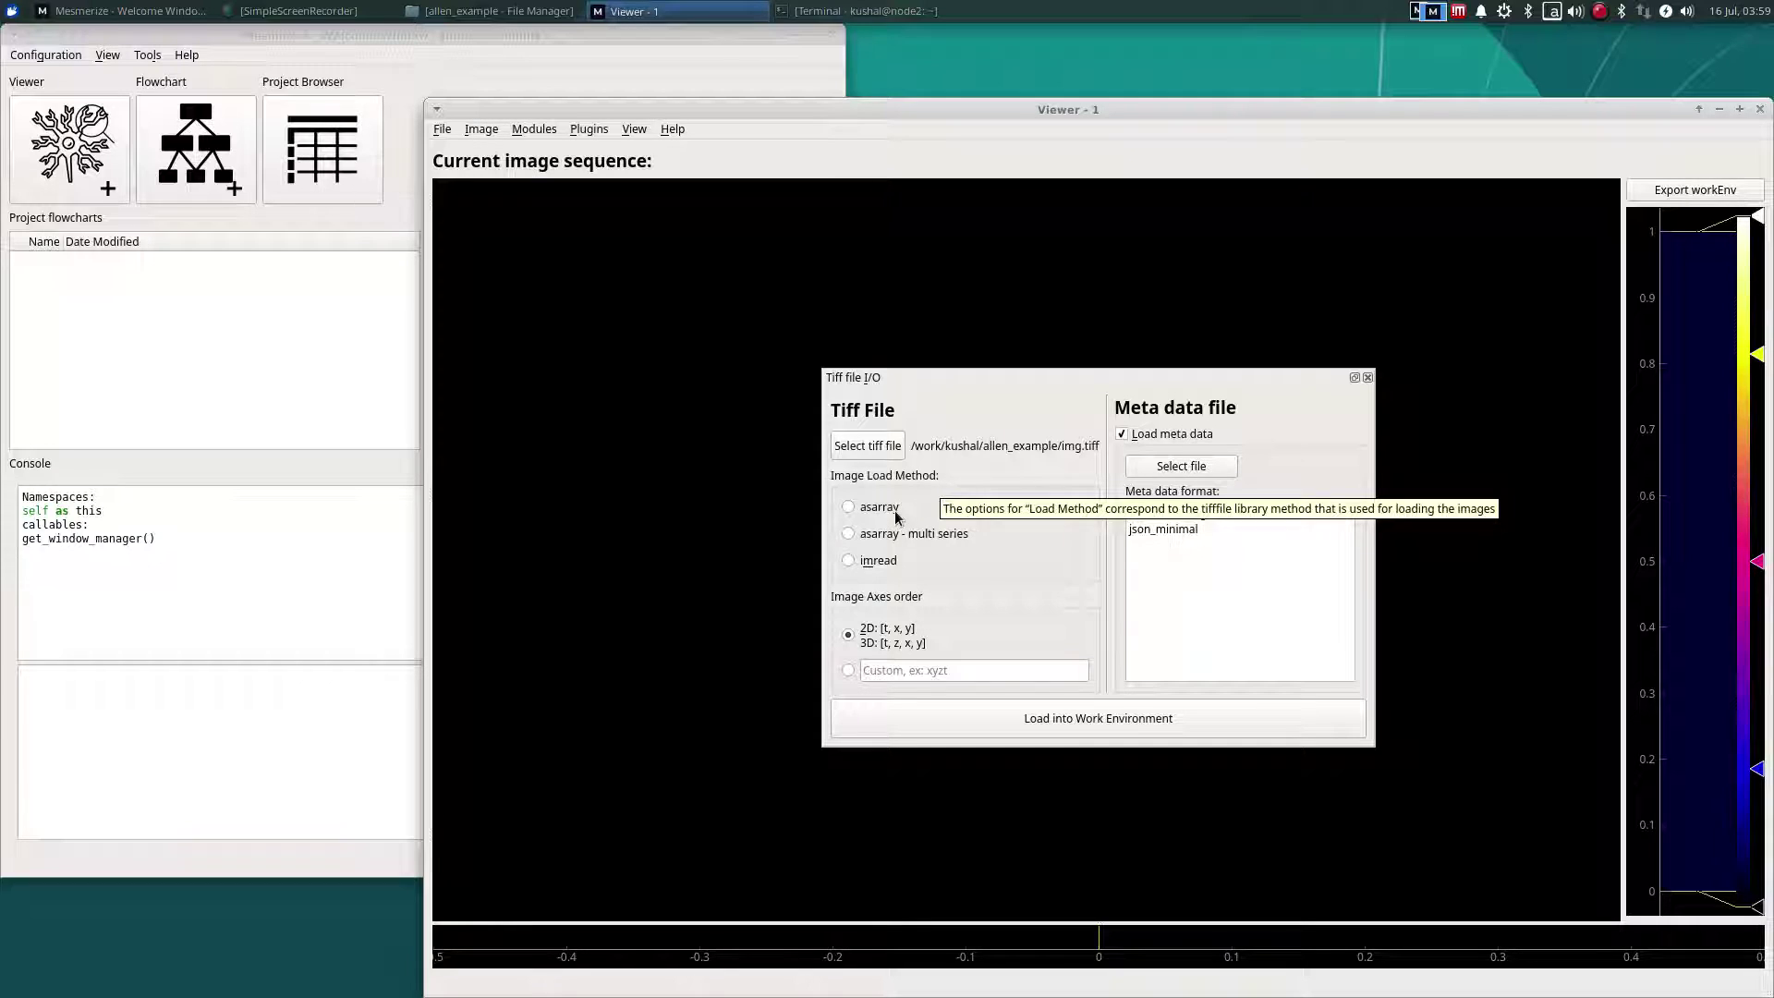
Step: Review the image load method options and choose asarray for the TIFF file
mouse_move(896, 517)
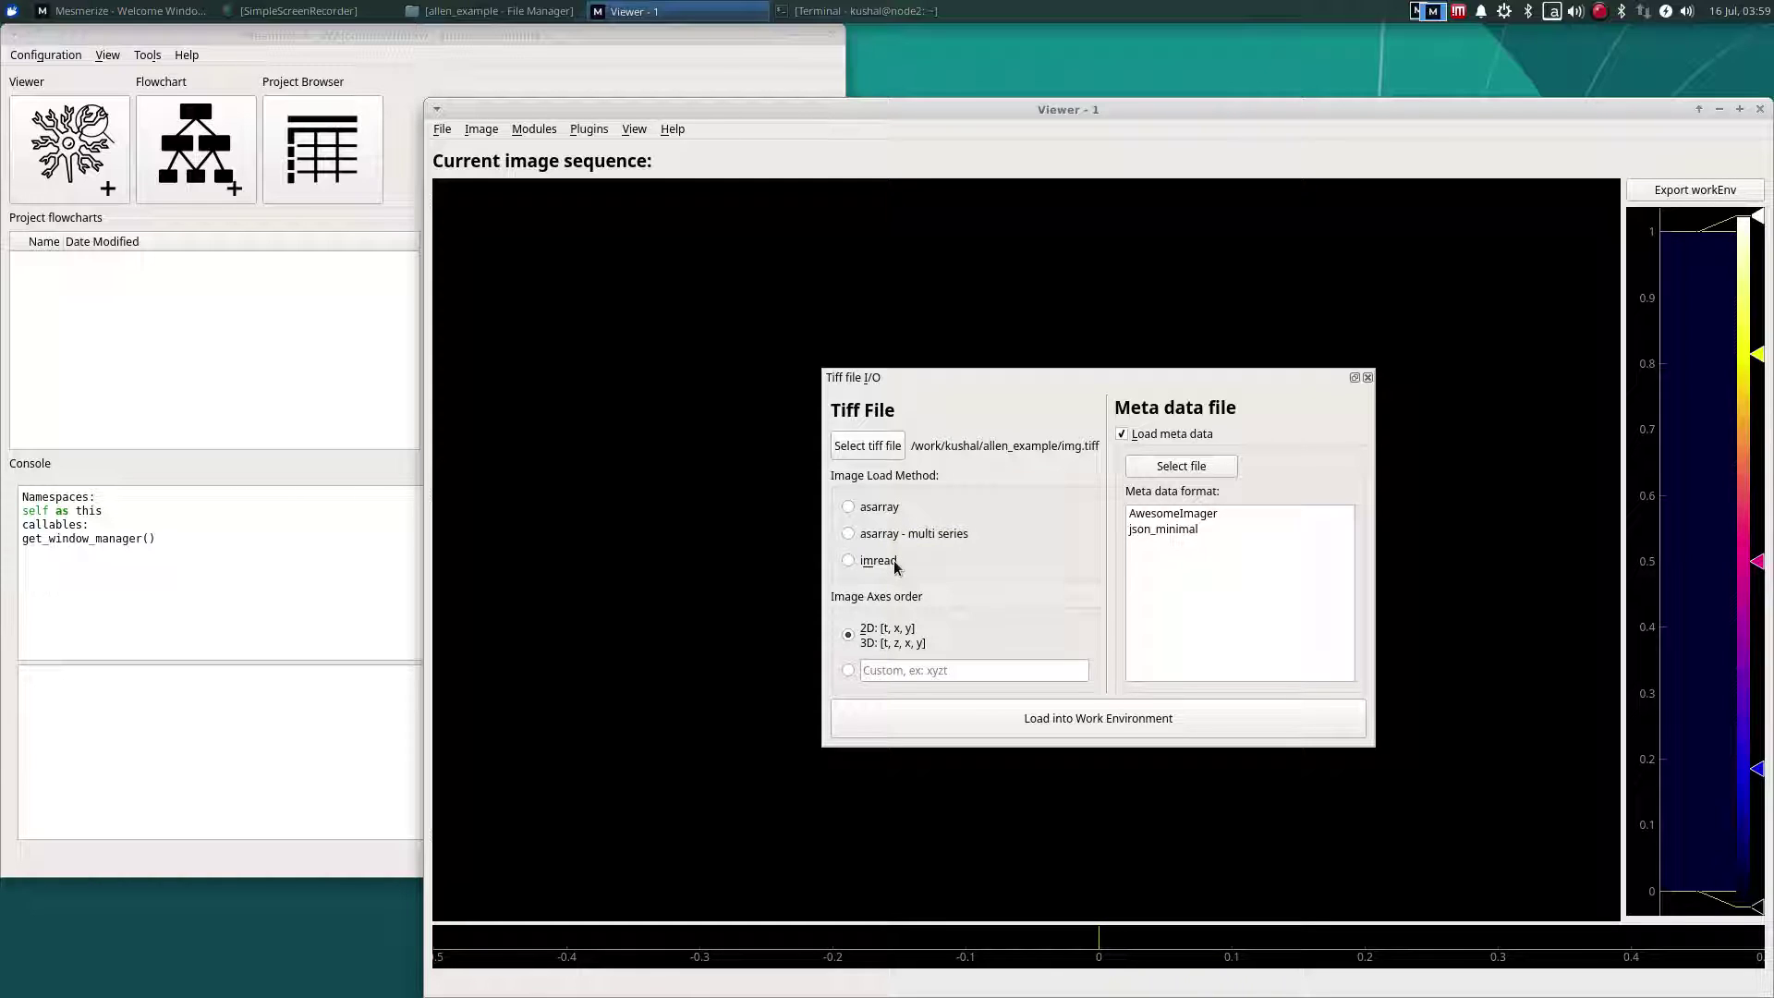
mouse_move(896, 568)
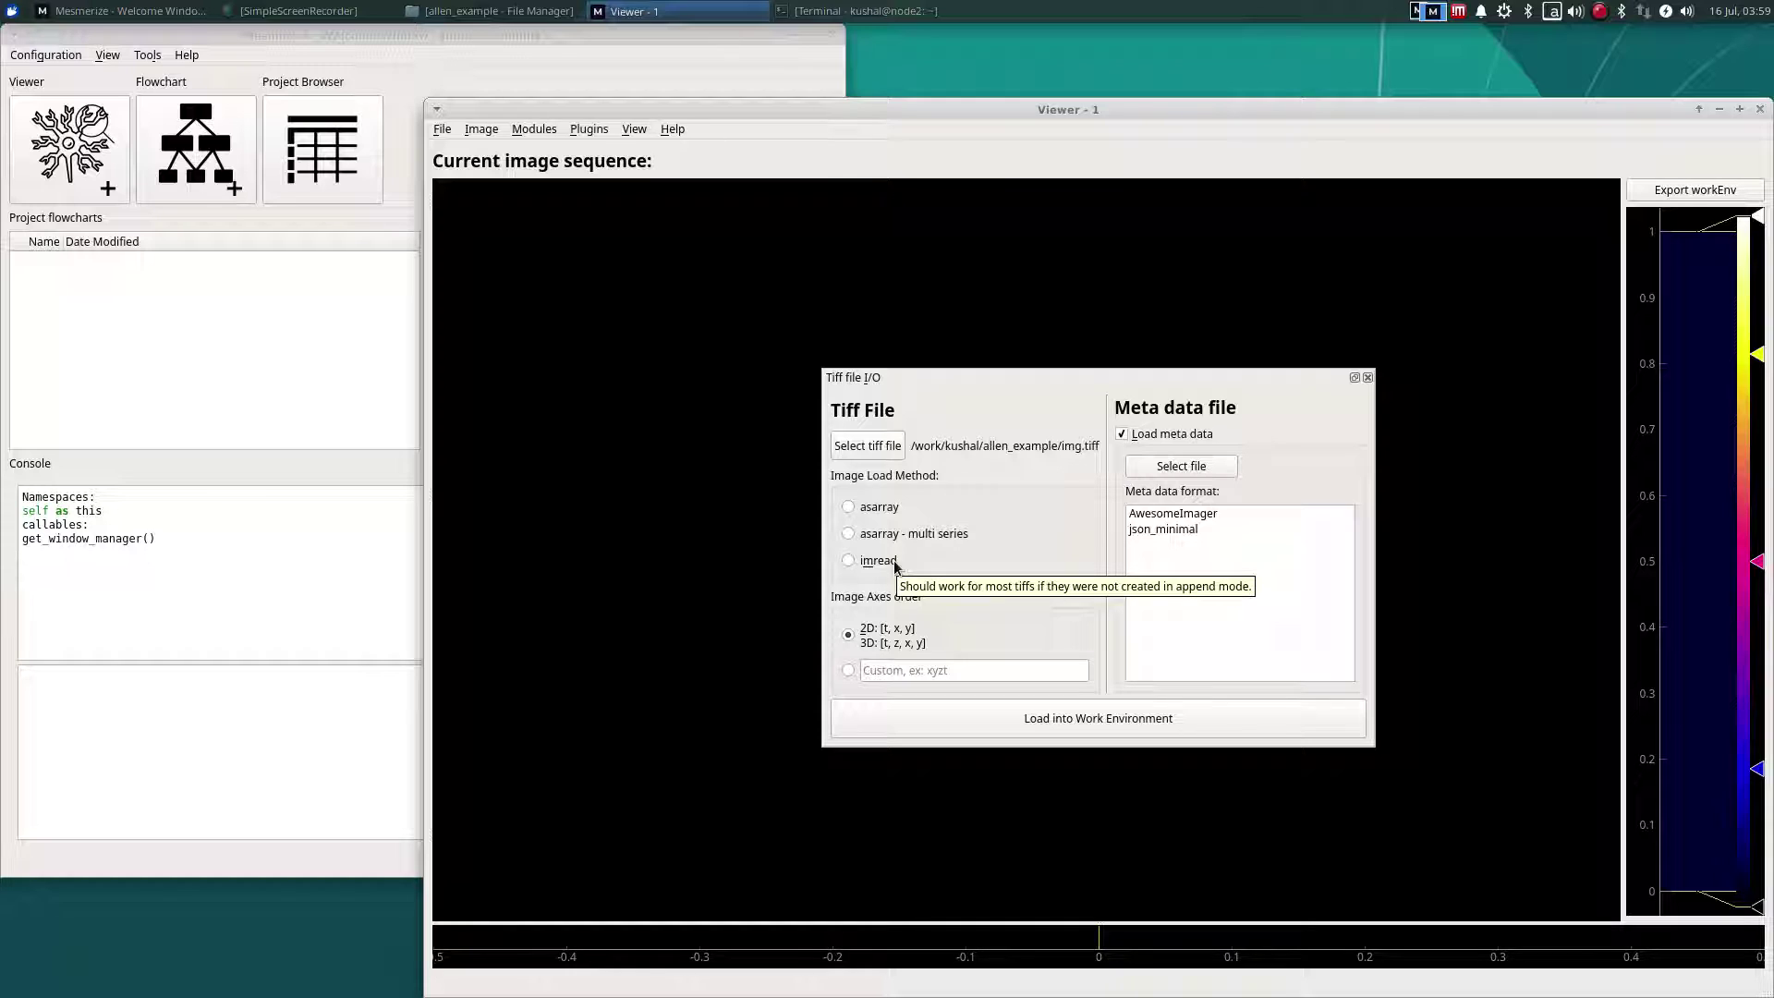
click(885, 514)
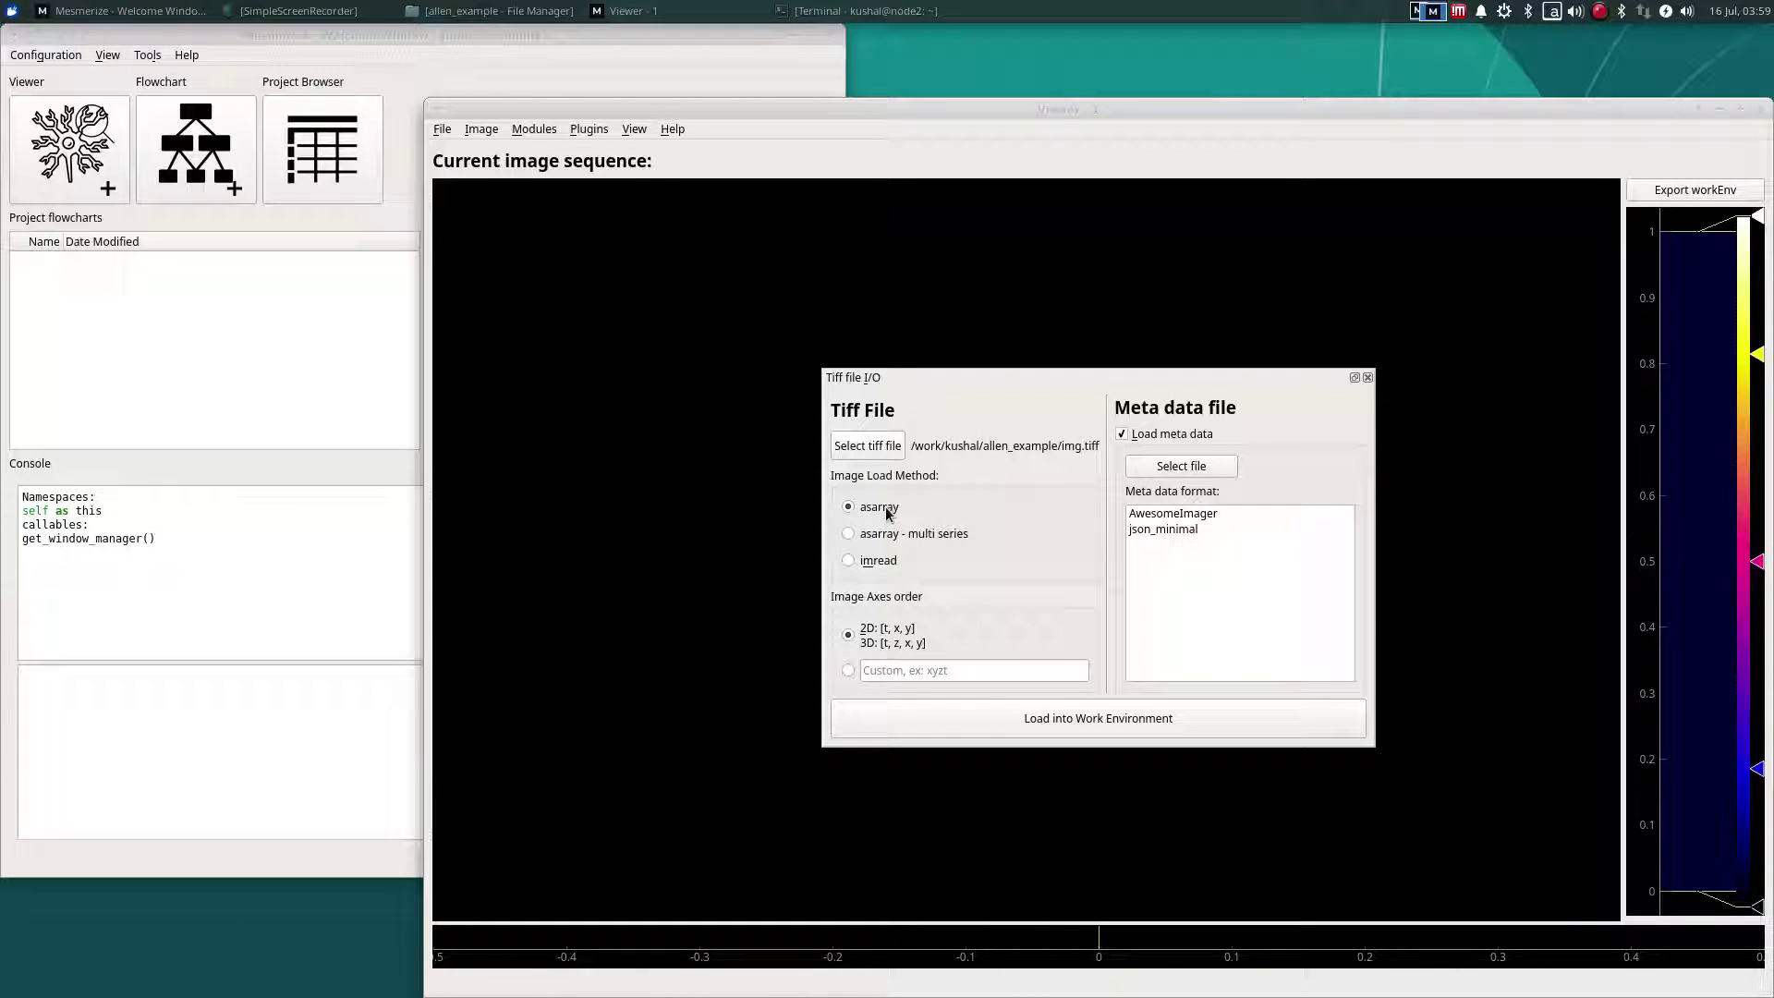
Step: Switch to the file manager, open img.json from the allen_example folder to examine its metadata fields and fps entry, and close it
mouse_move(995, 638)
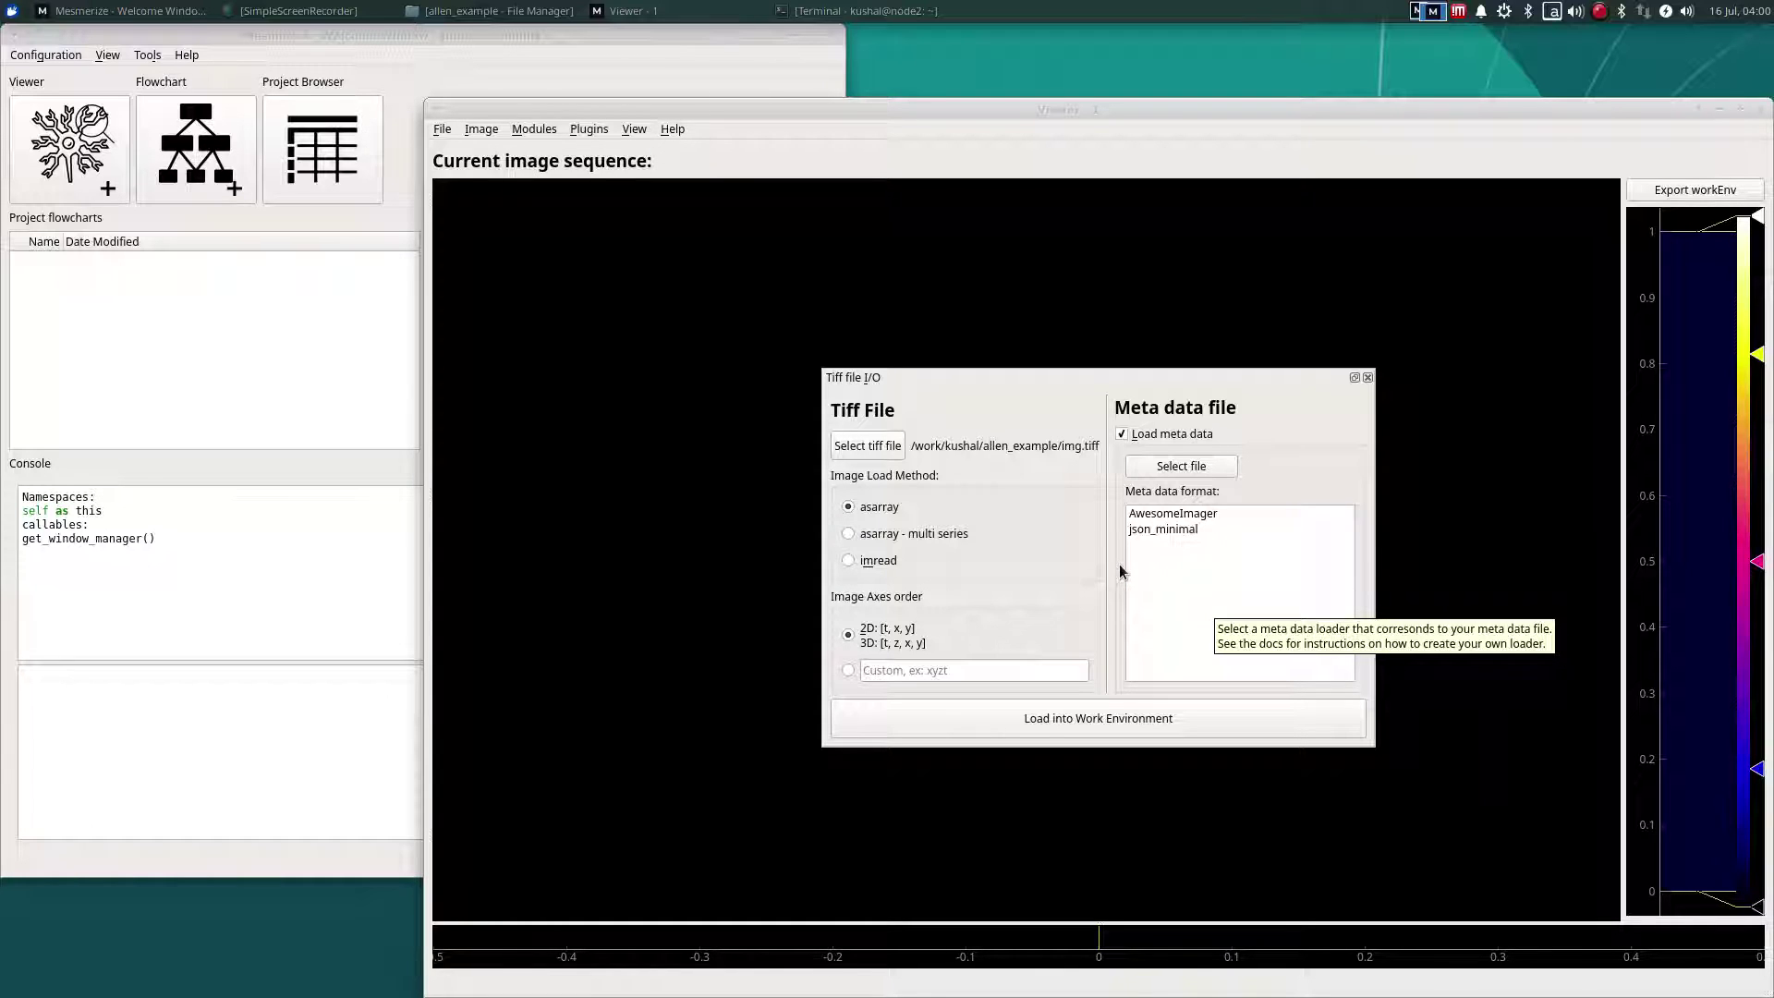
click(446, 9)
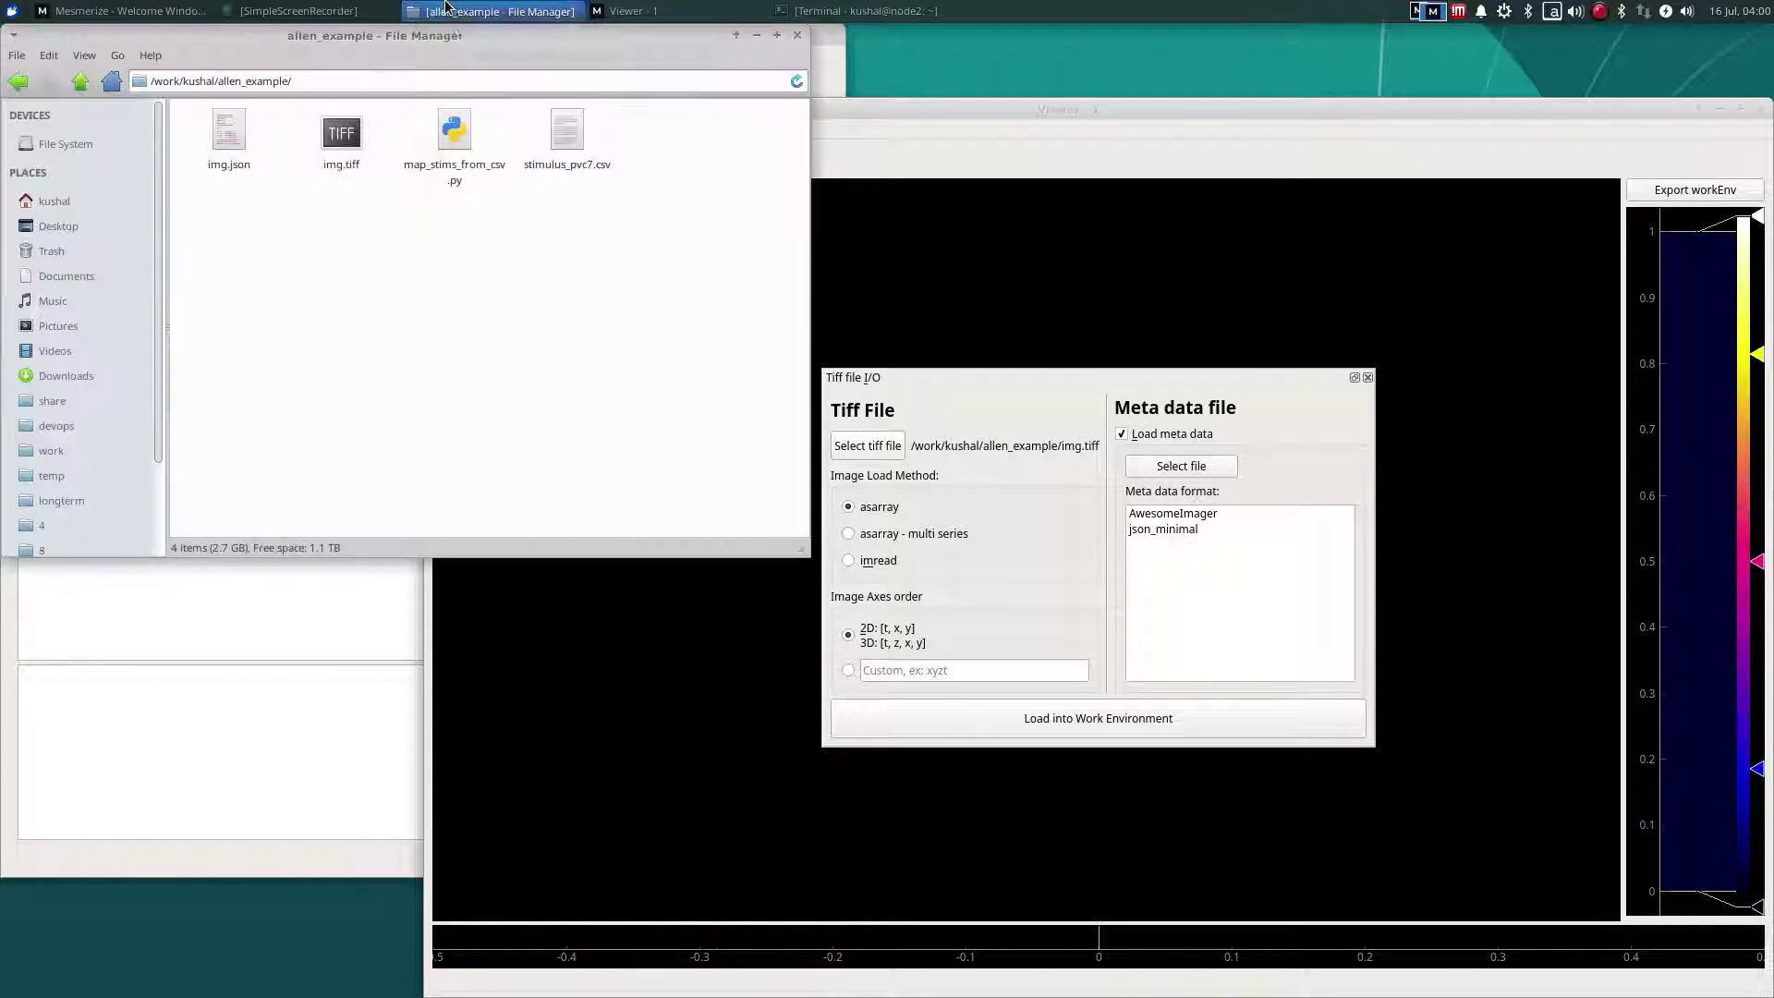
double_click(233, 145)
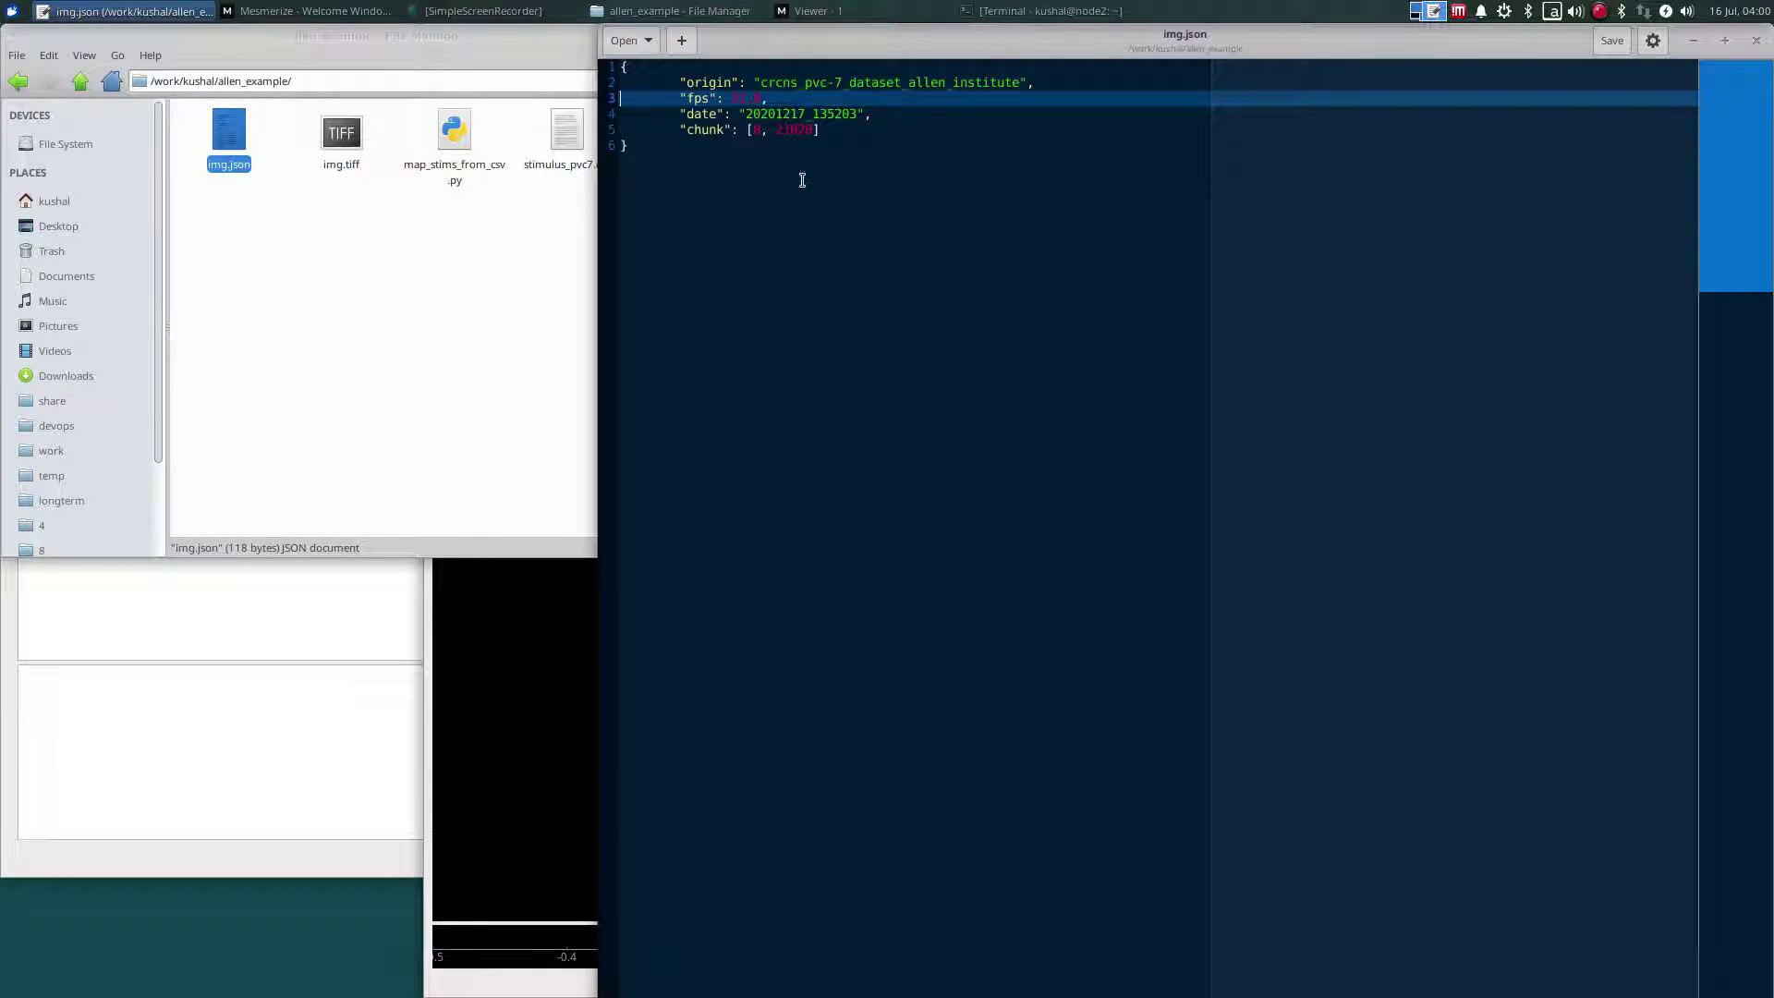
triple_click(801, 98)
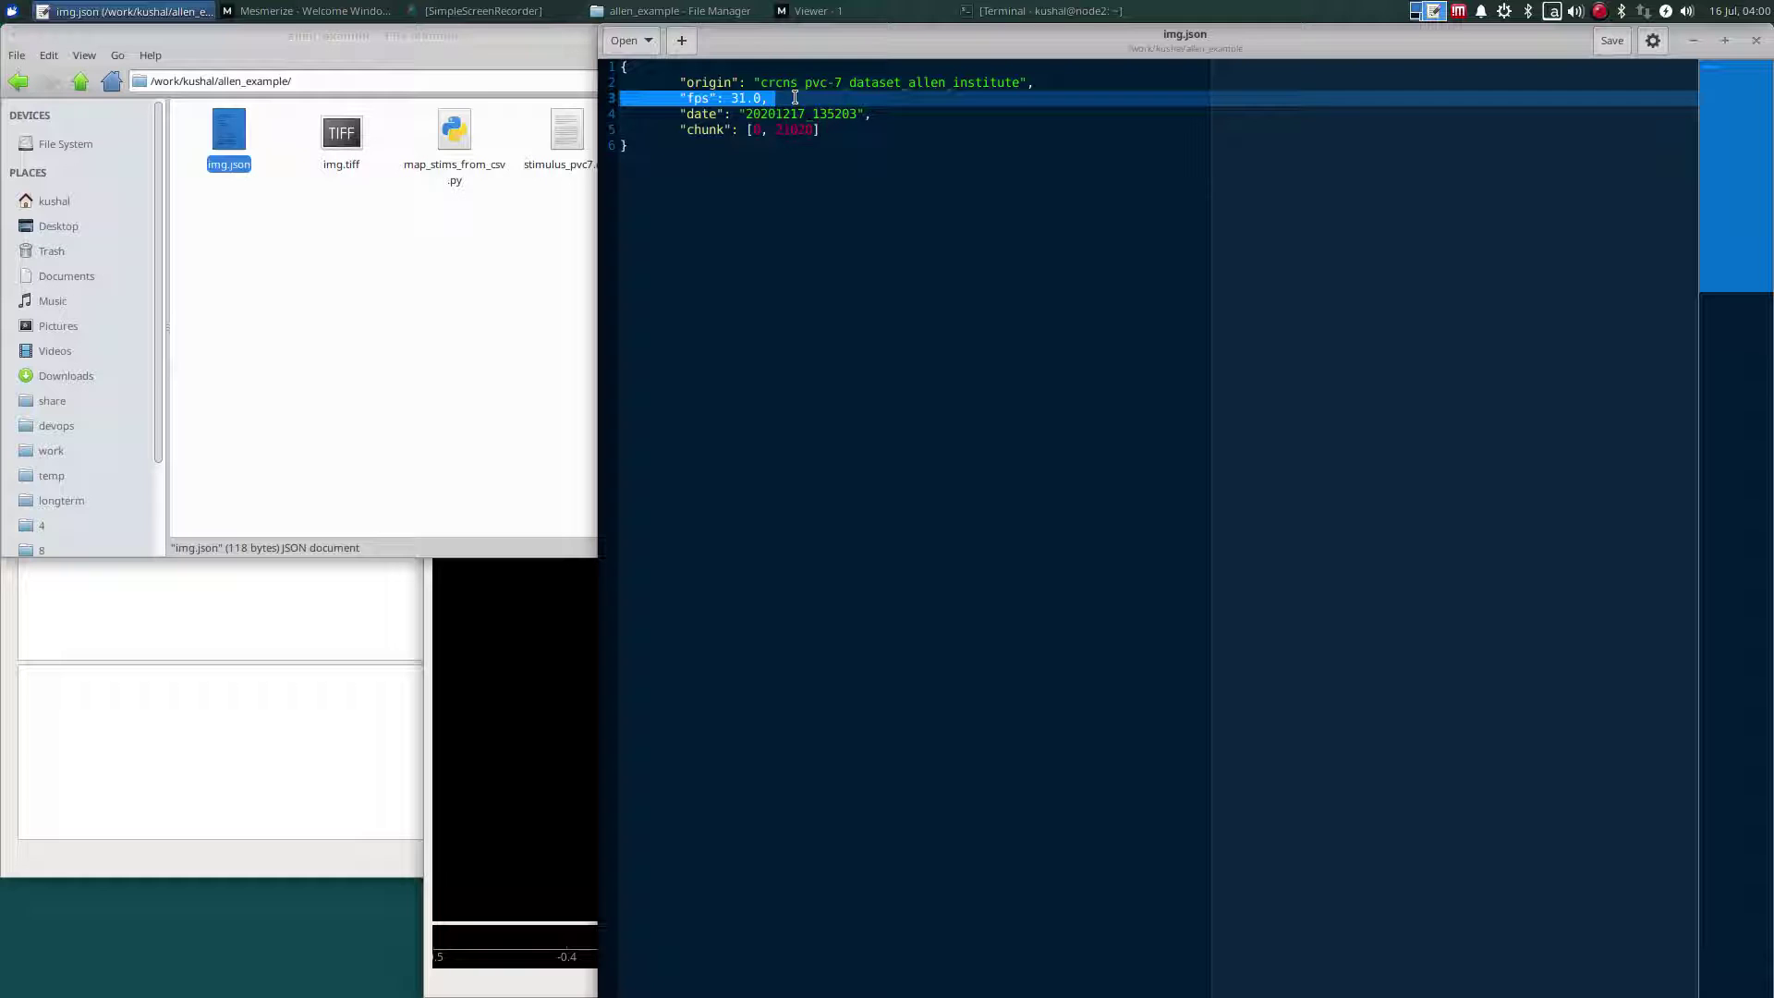
click(1756, 40)
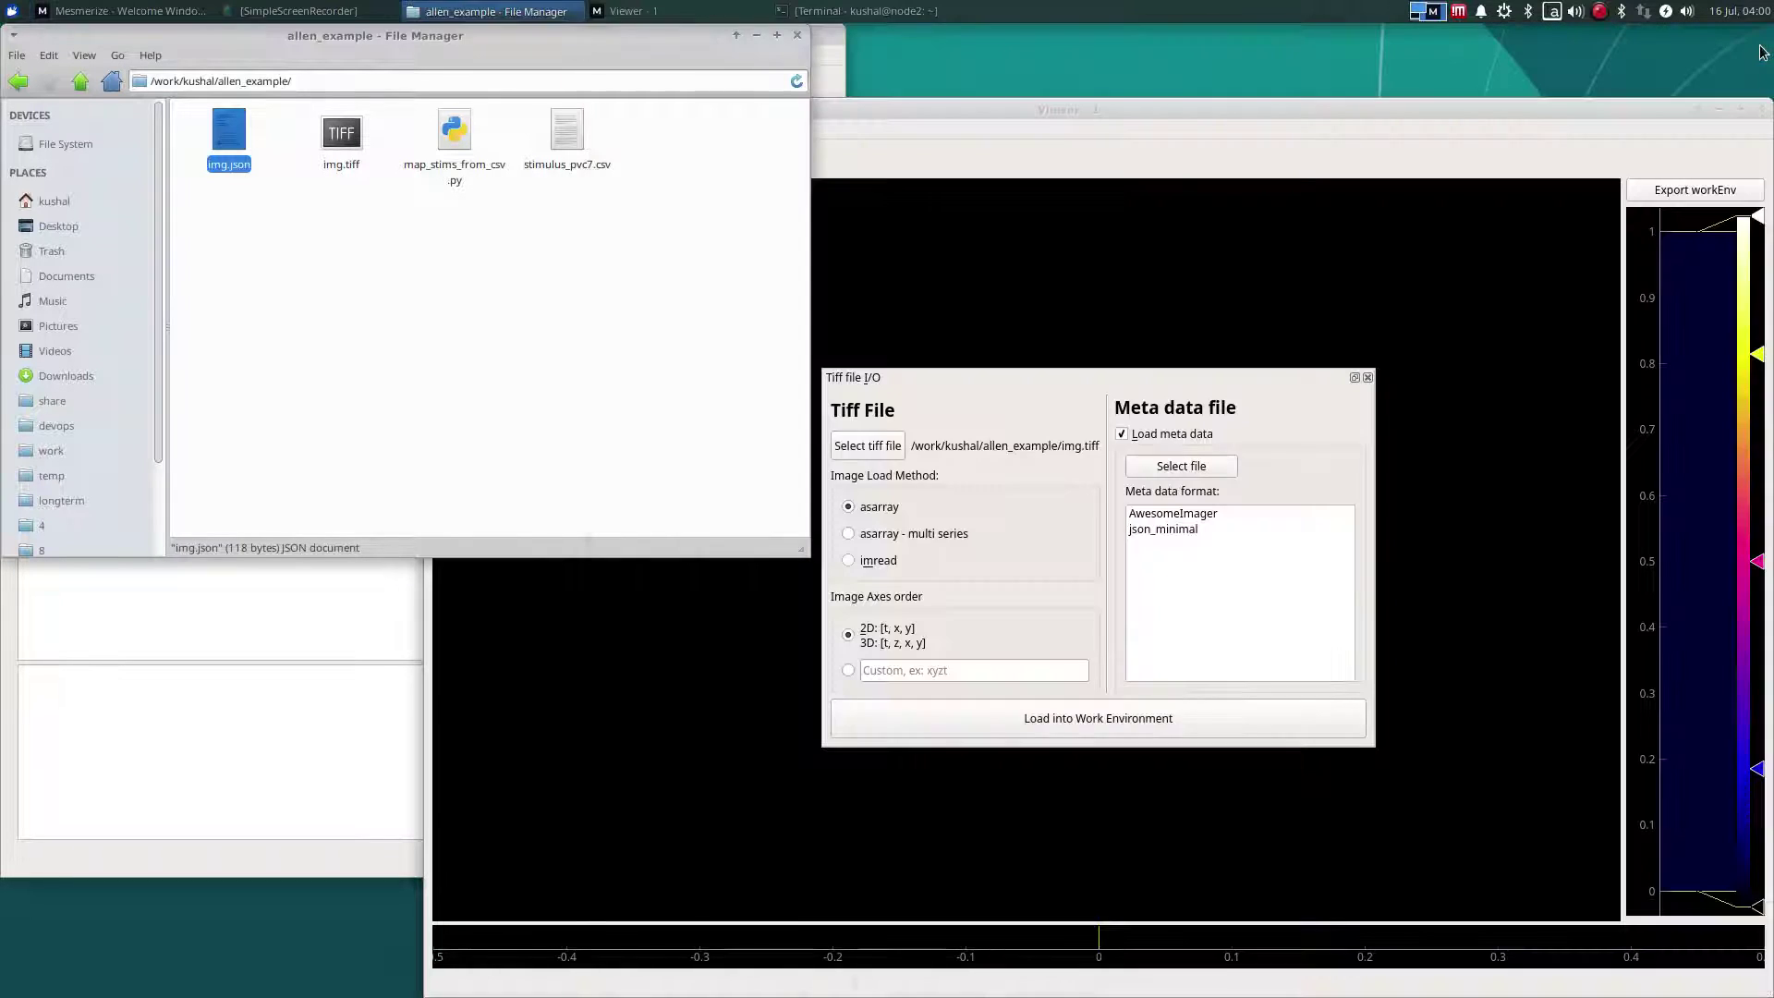
Step: Load img.tiff into the work environment with img.json as the meta data file in json_minimal format, and close the Tiff module
click(1196, 528)
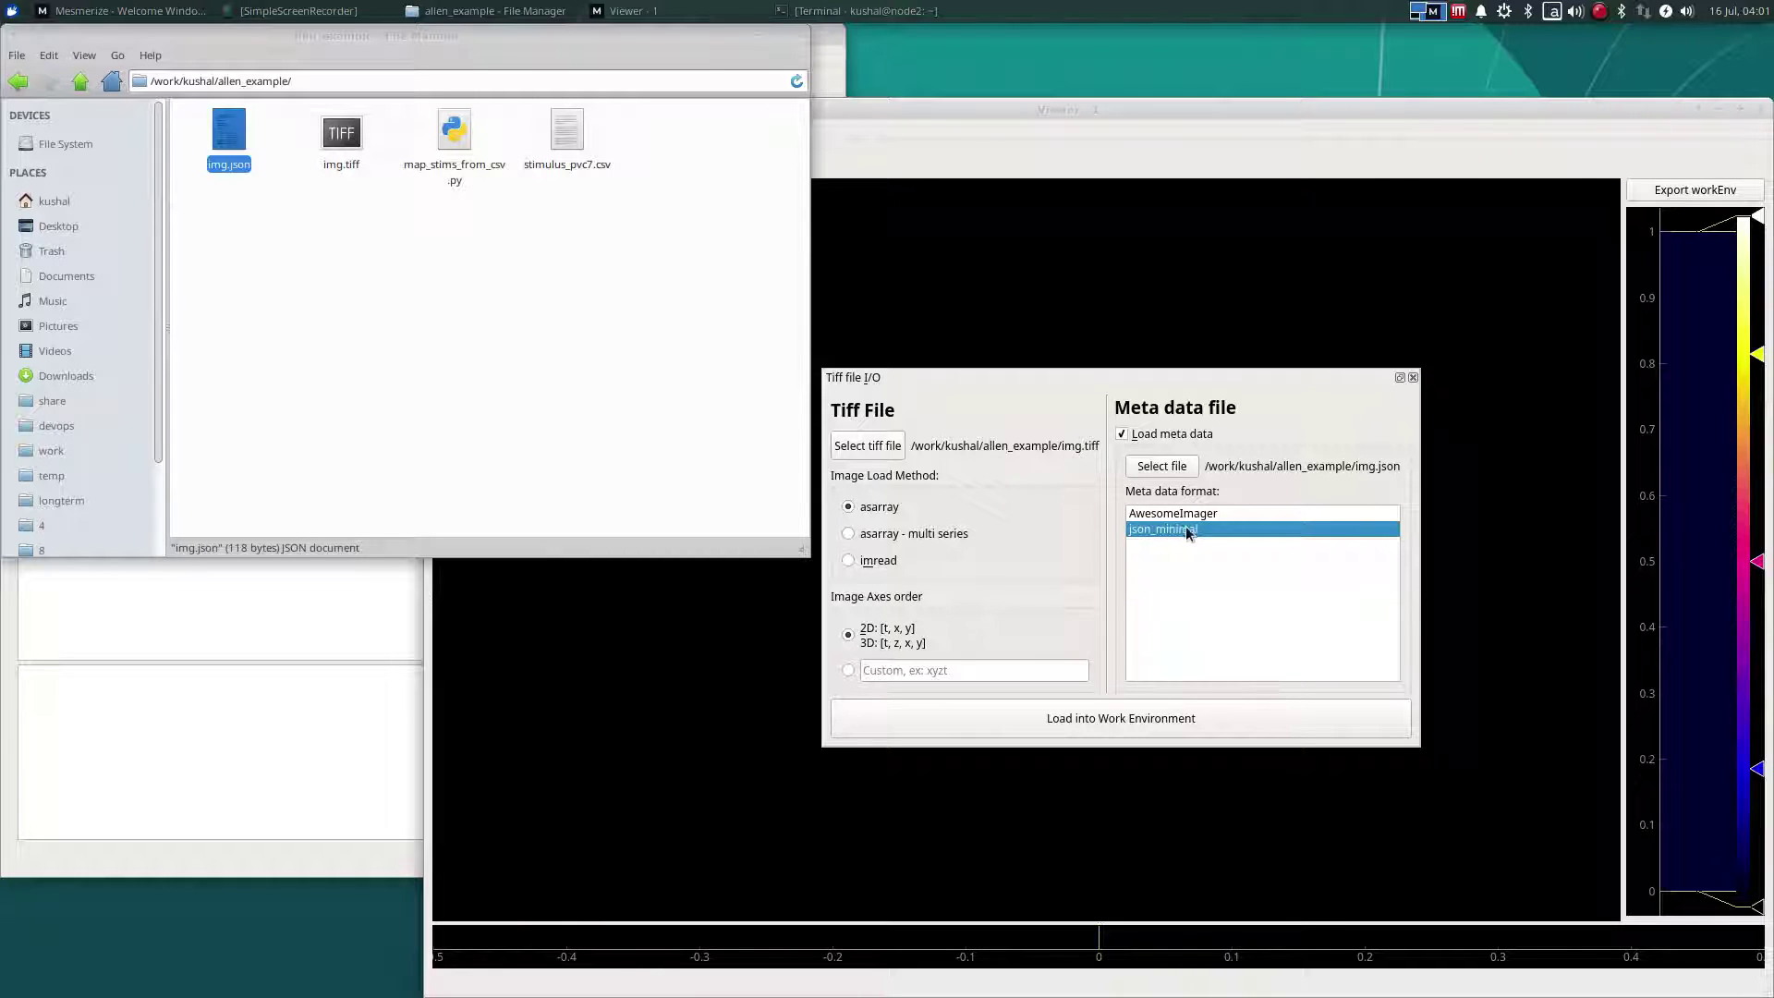
click(1058, 718)
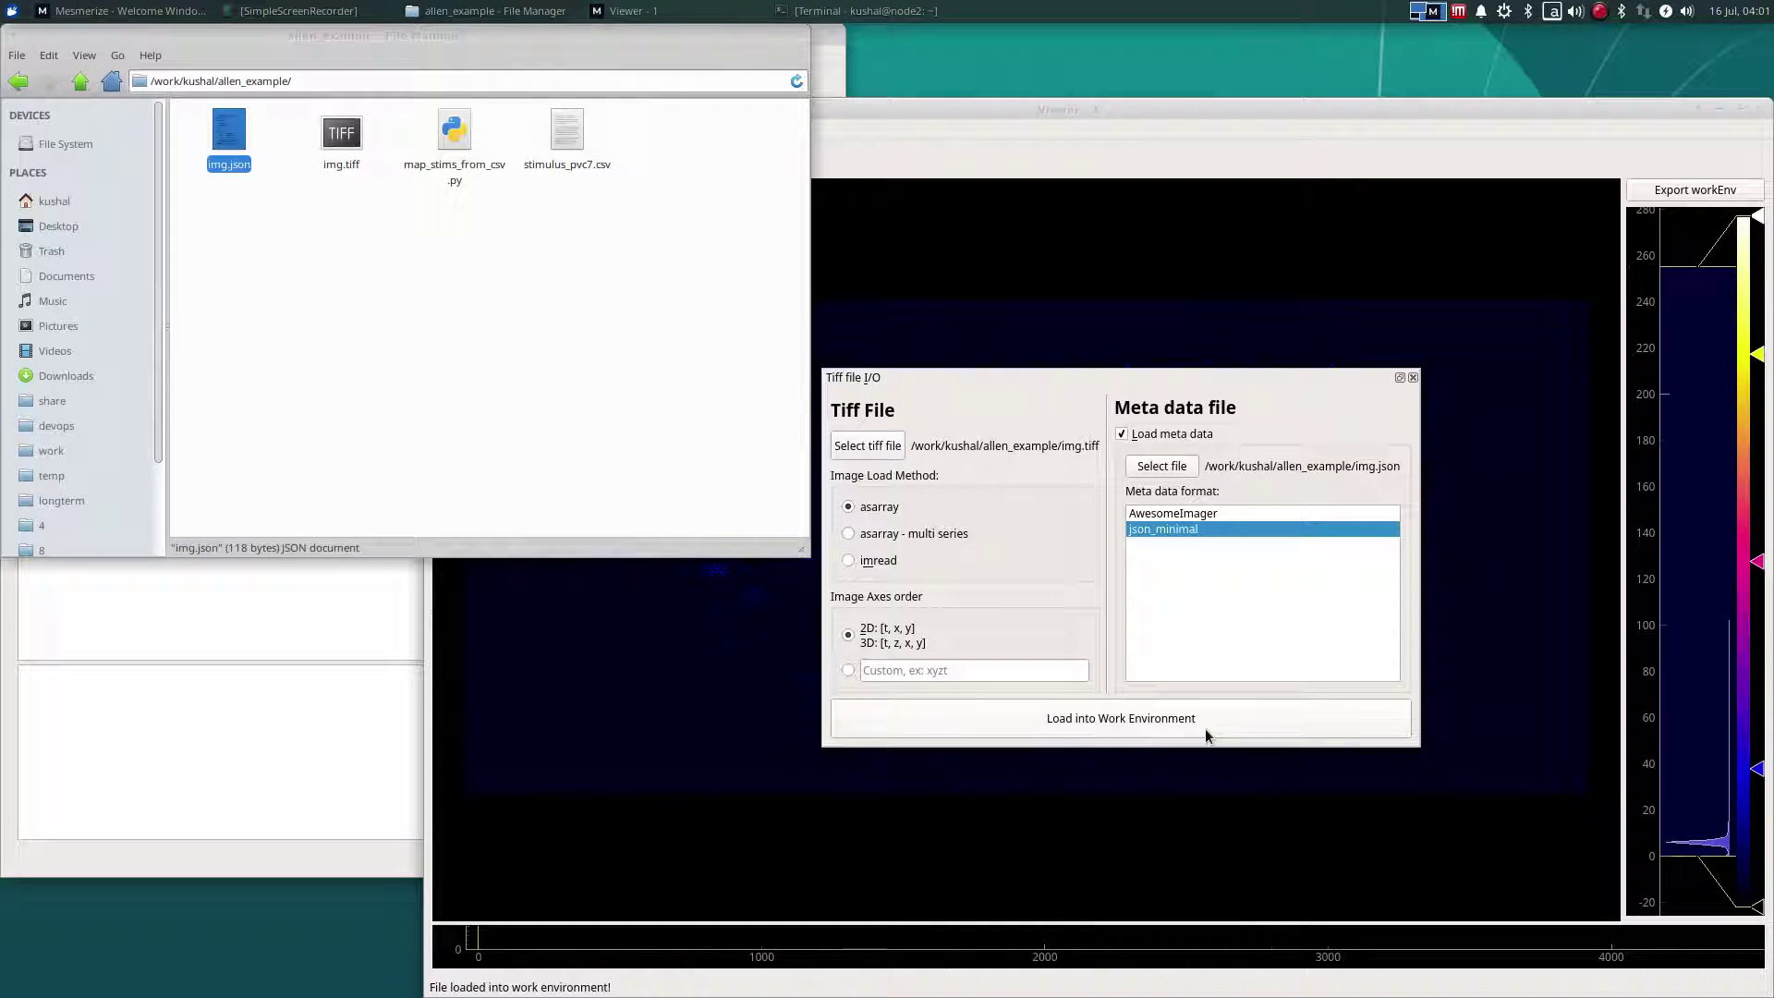
click(1413, 377)
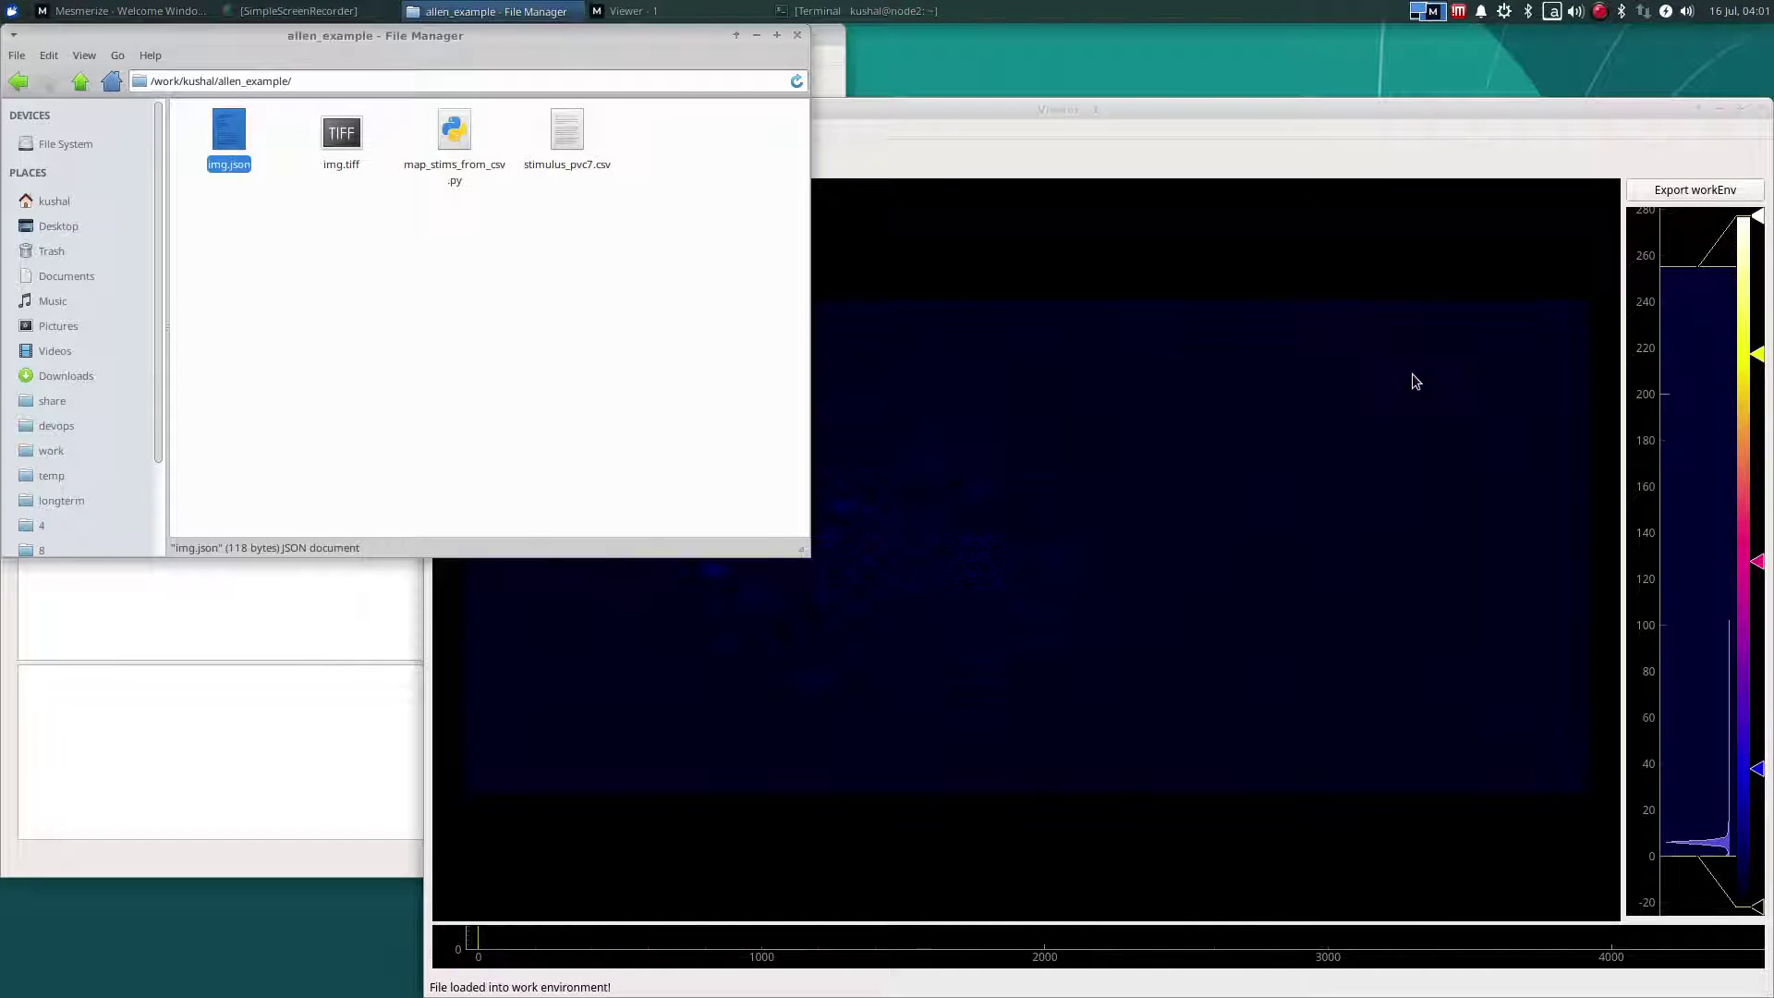
click(973, 630)
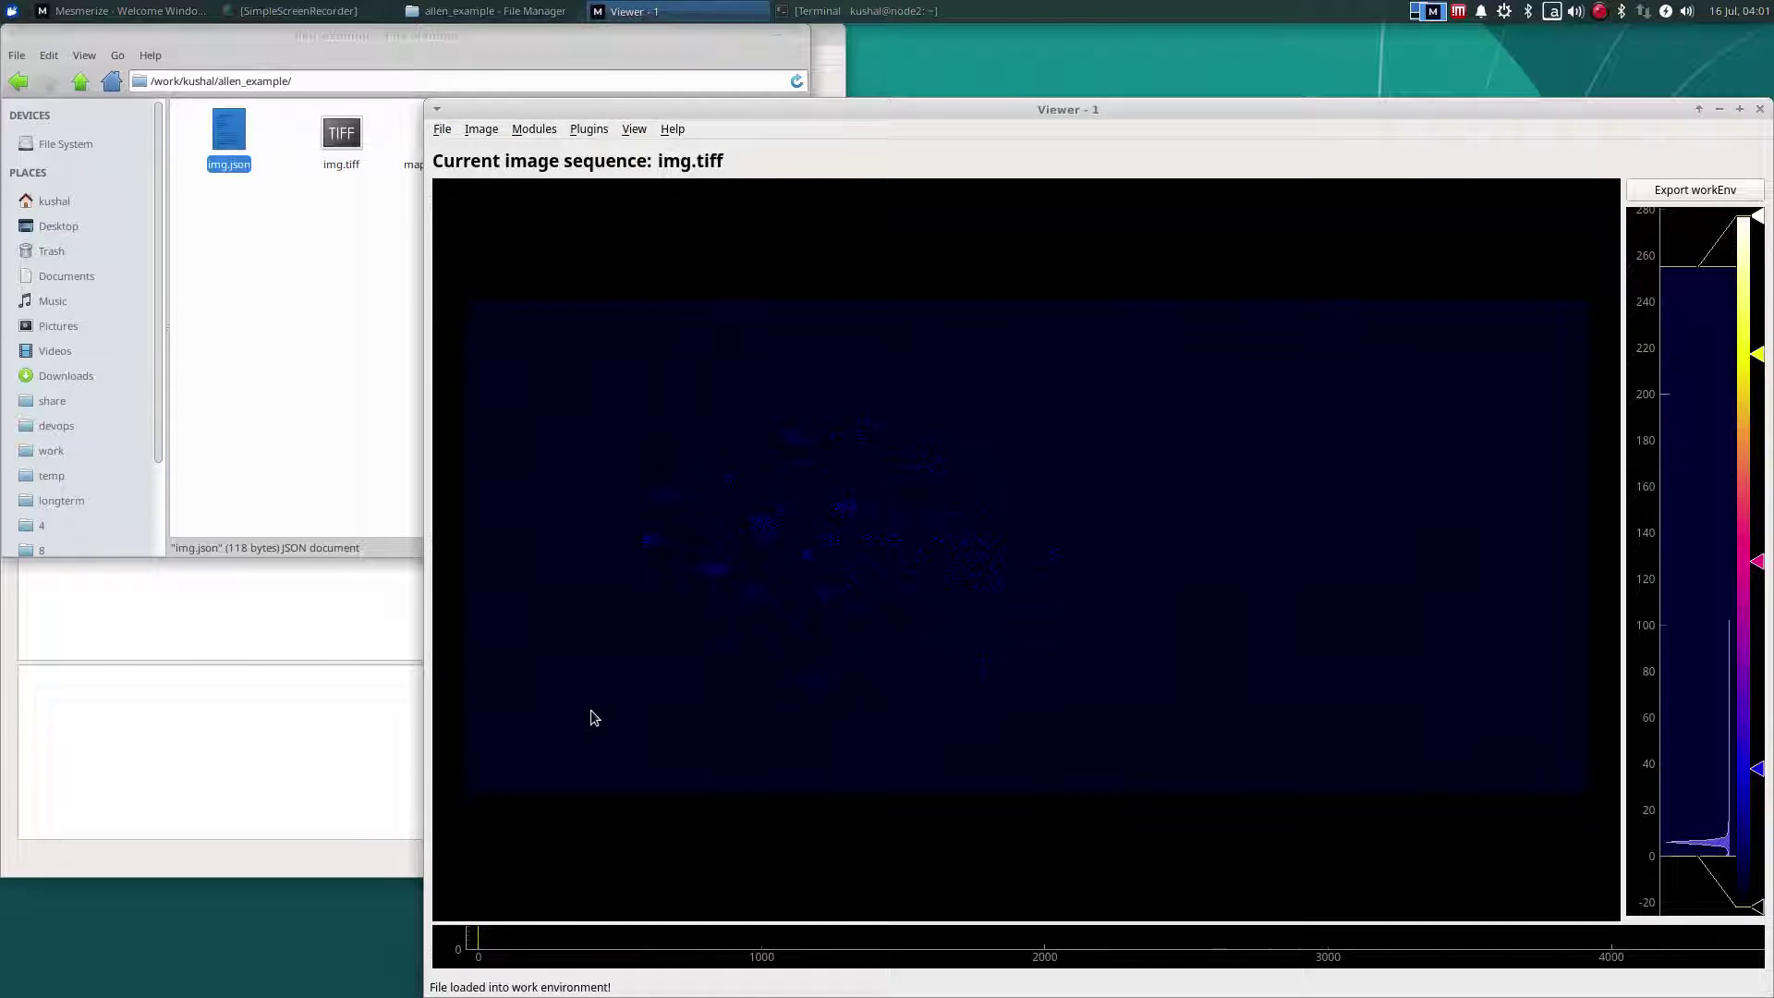
Step: Try an upper display level of about 153 on the image histogram and reset the image scale
mouse_move(482, 947)
mouse_down()
mouse_move(1081, 922)
mouse_move(430, 935)
mouse_up()
drag(1734, 235, 1682, 496)
mouse_move(1679, 594)
mouse_down()
mouse_move(1661, 560)
mouse_move(1668, 605)
mouse_up()
right_click(1747, 519)
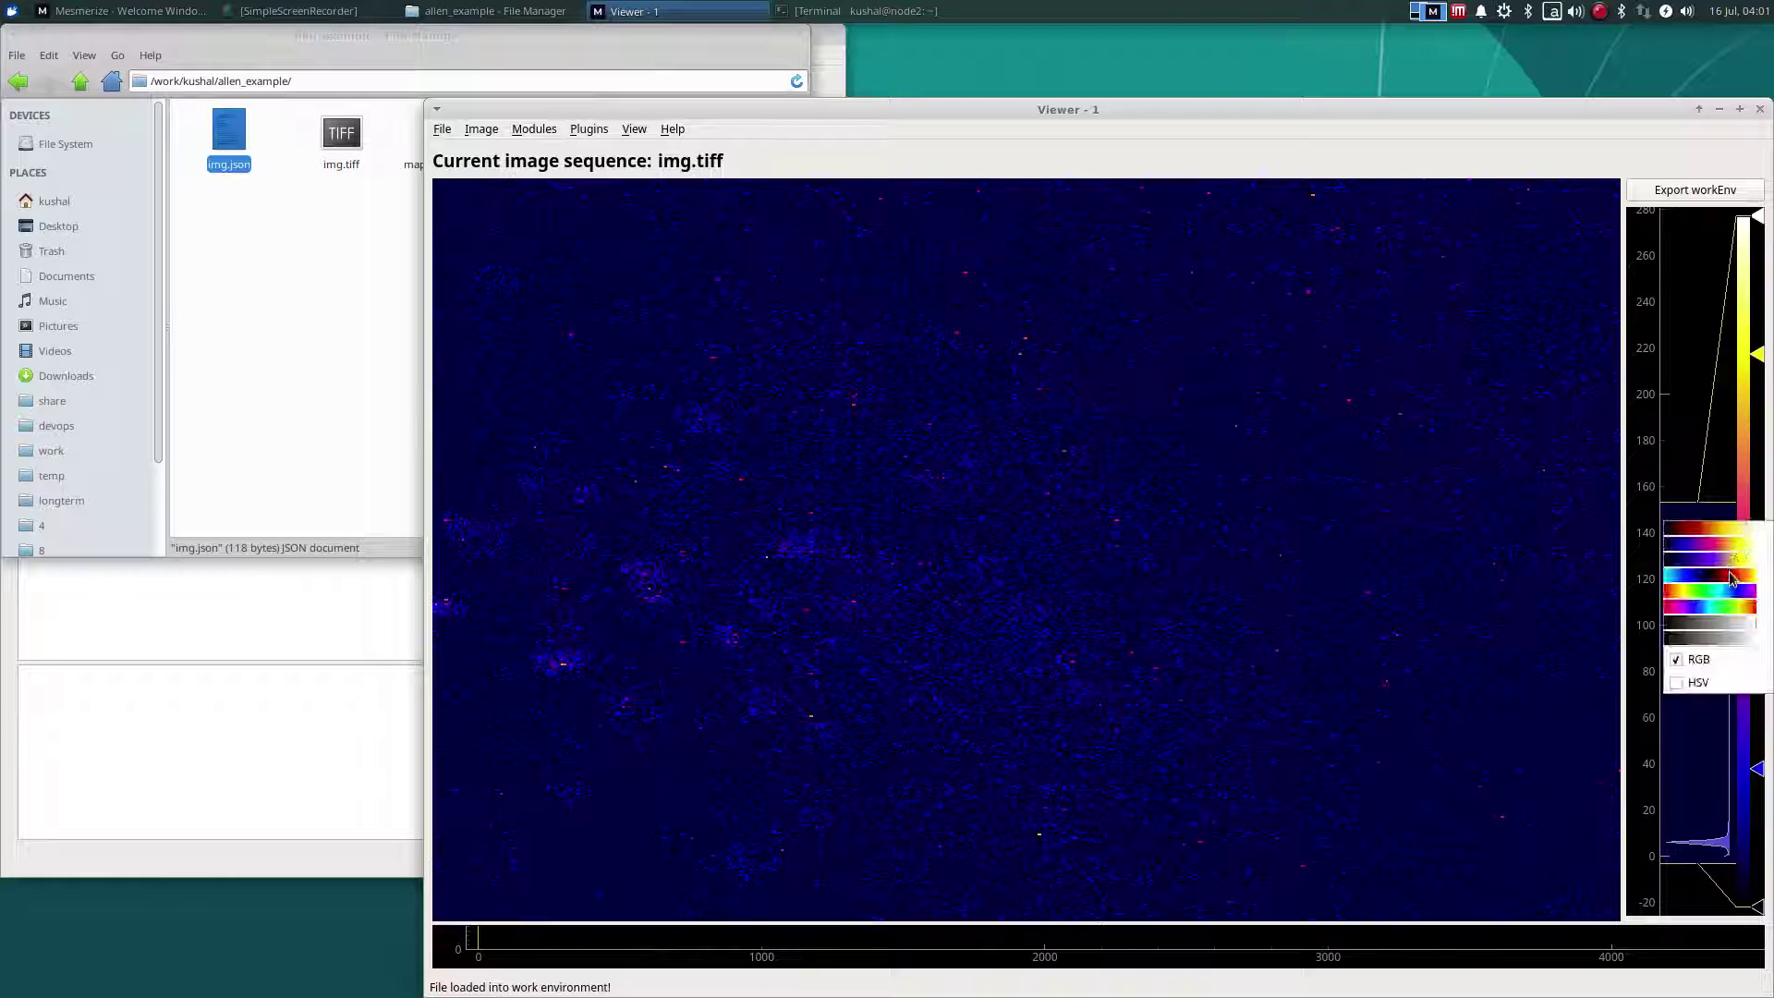
click(843, 625)
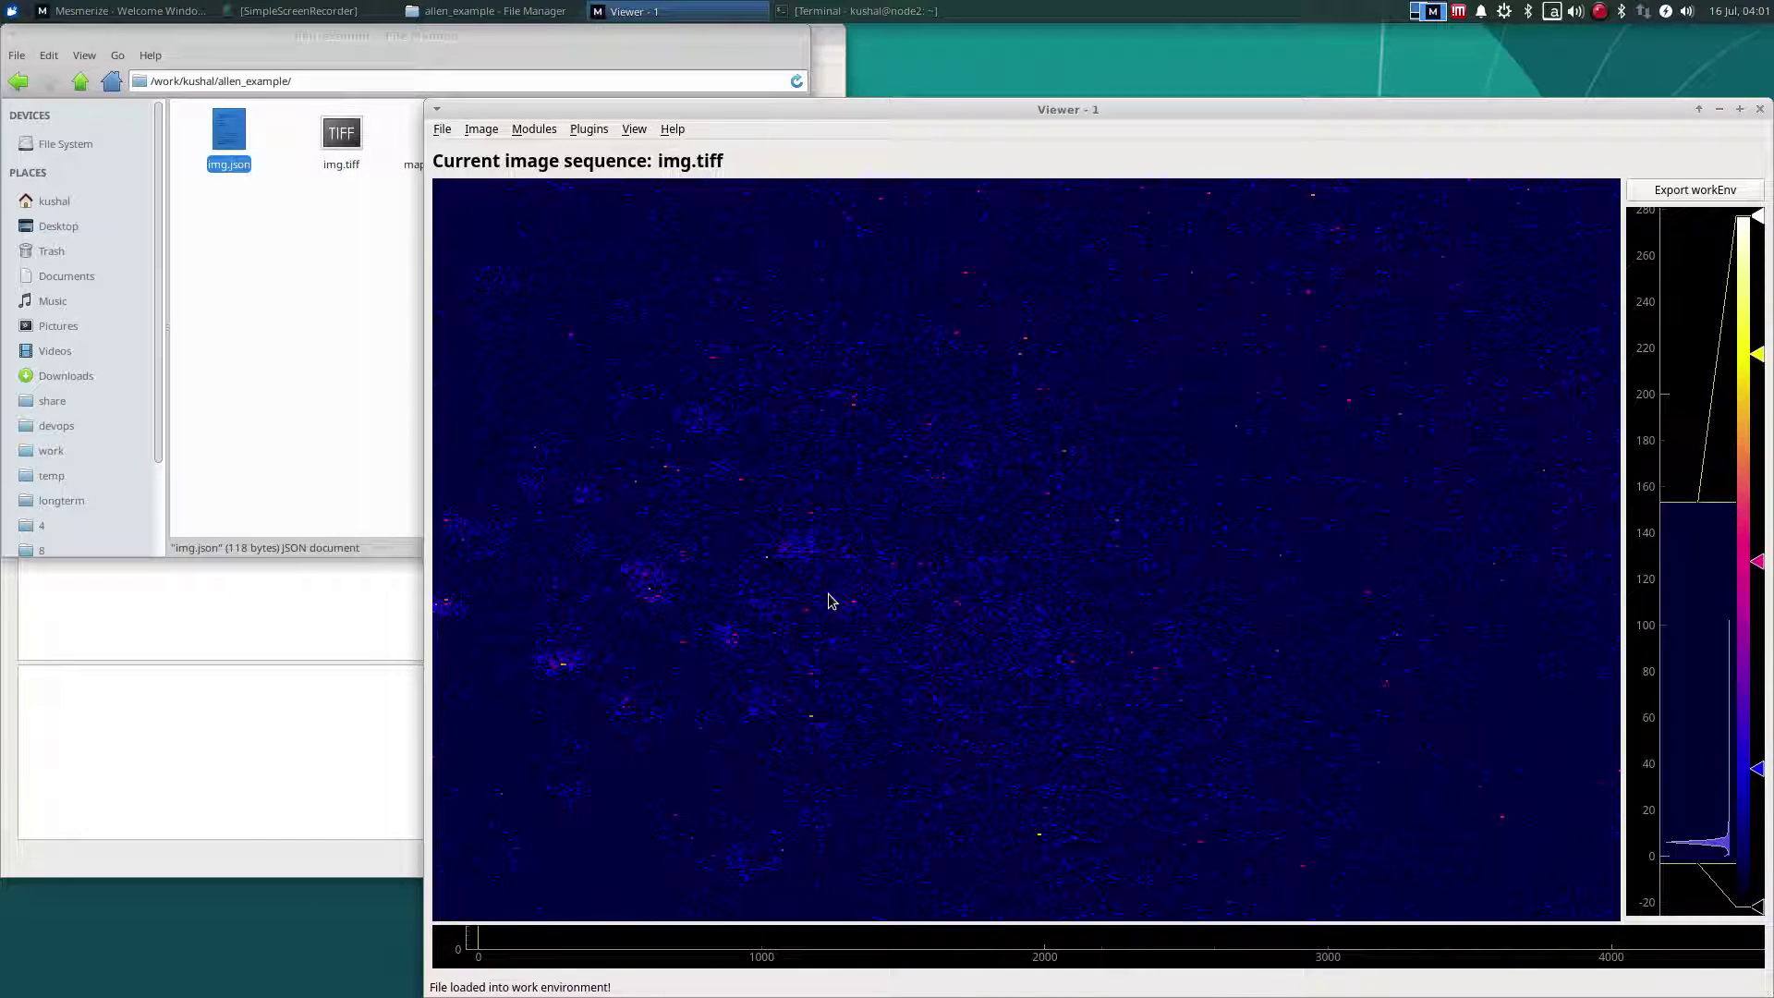
click(483, 129)
click(515, 151)
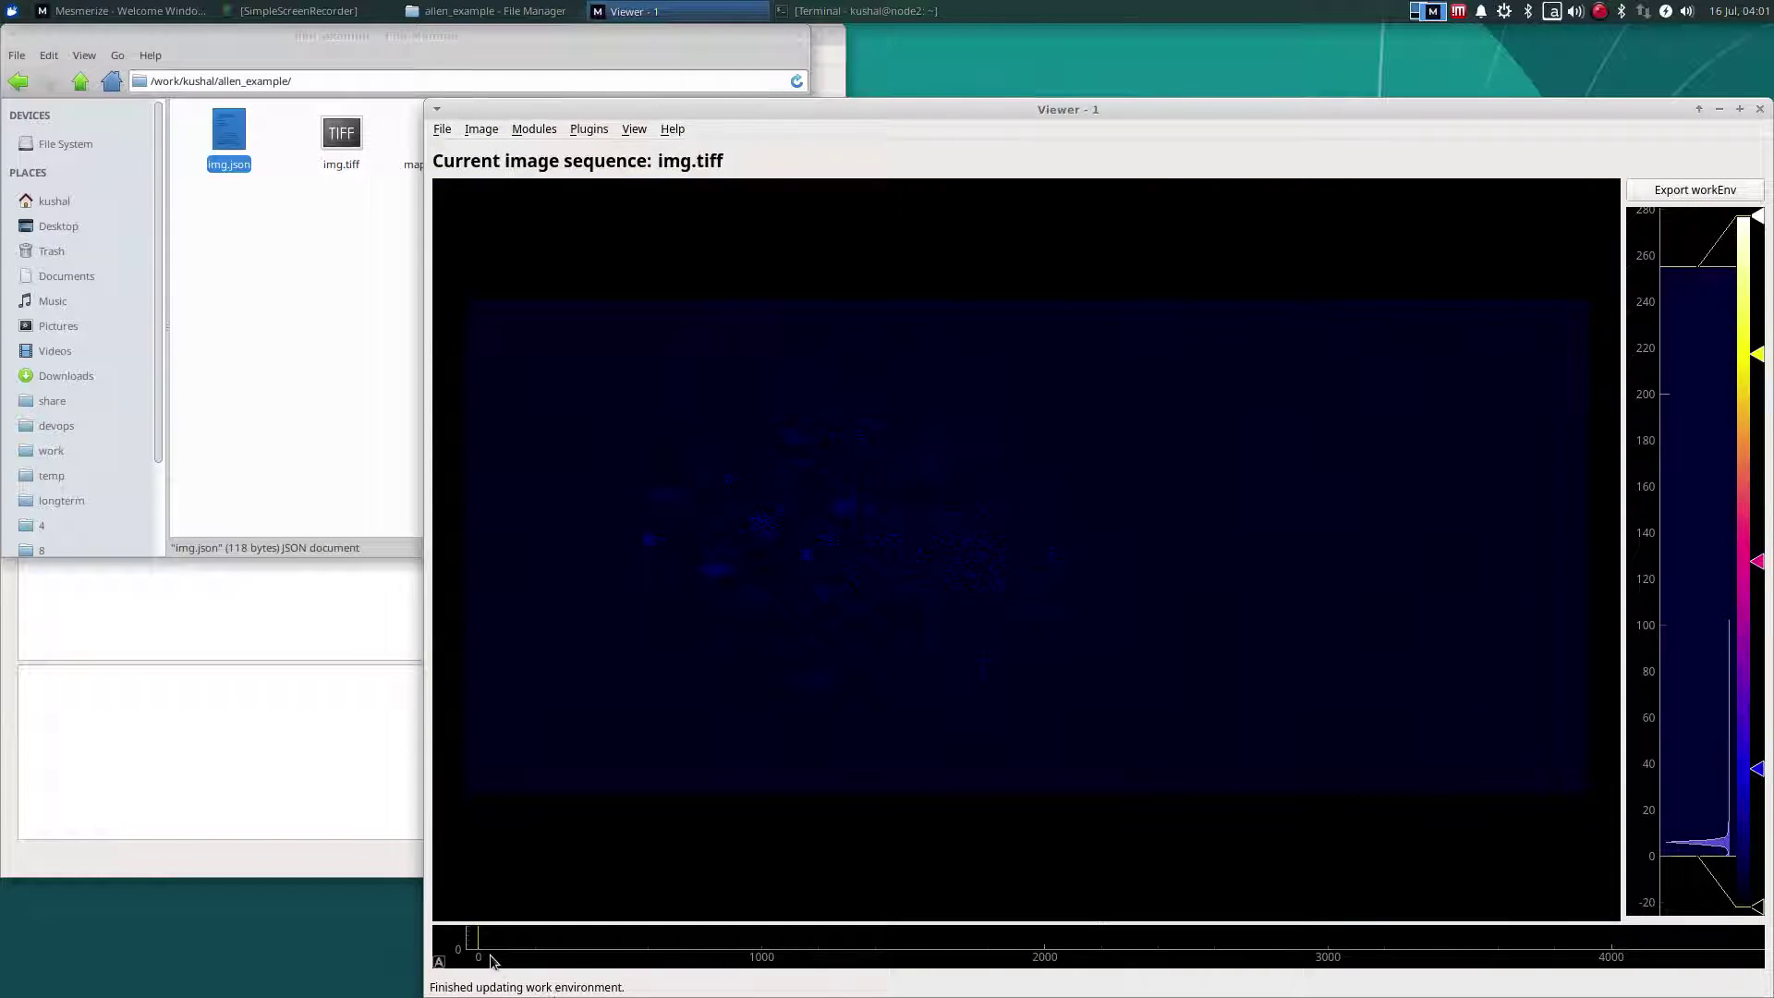
Step: Scrub the timeline to about frame 500 and crop the image sequence to a rectangle enclosing the bright cells
mouse_move(480, 941)
mouse_down()
mouse_move(1742, 939)
mouse_move(1270, 943)
mouse_move(800, 976)
mouse_move(468, 958)
mouse_move(1026, 939)
mouse_move(618, 965)
mouse_up()
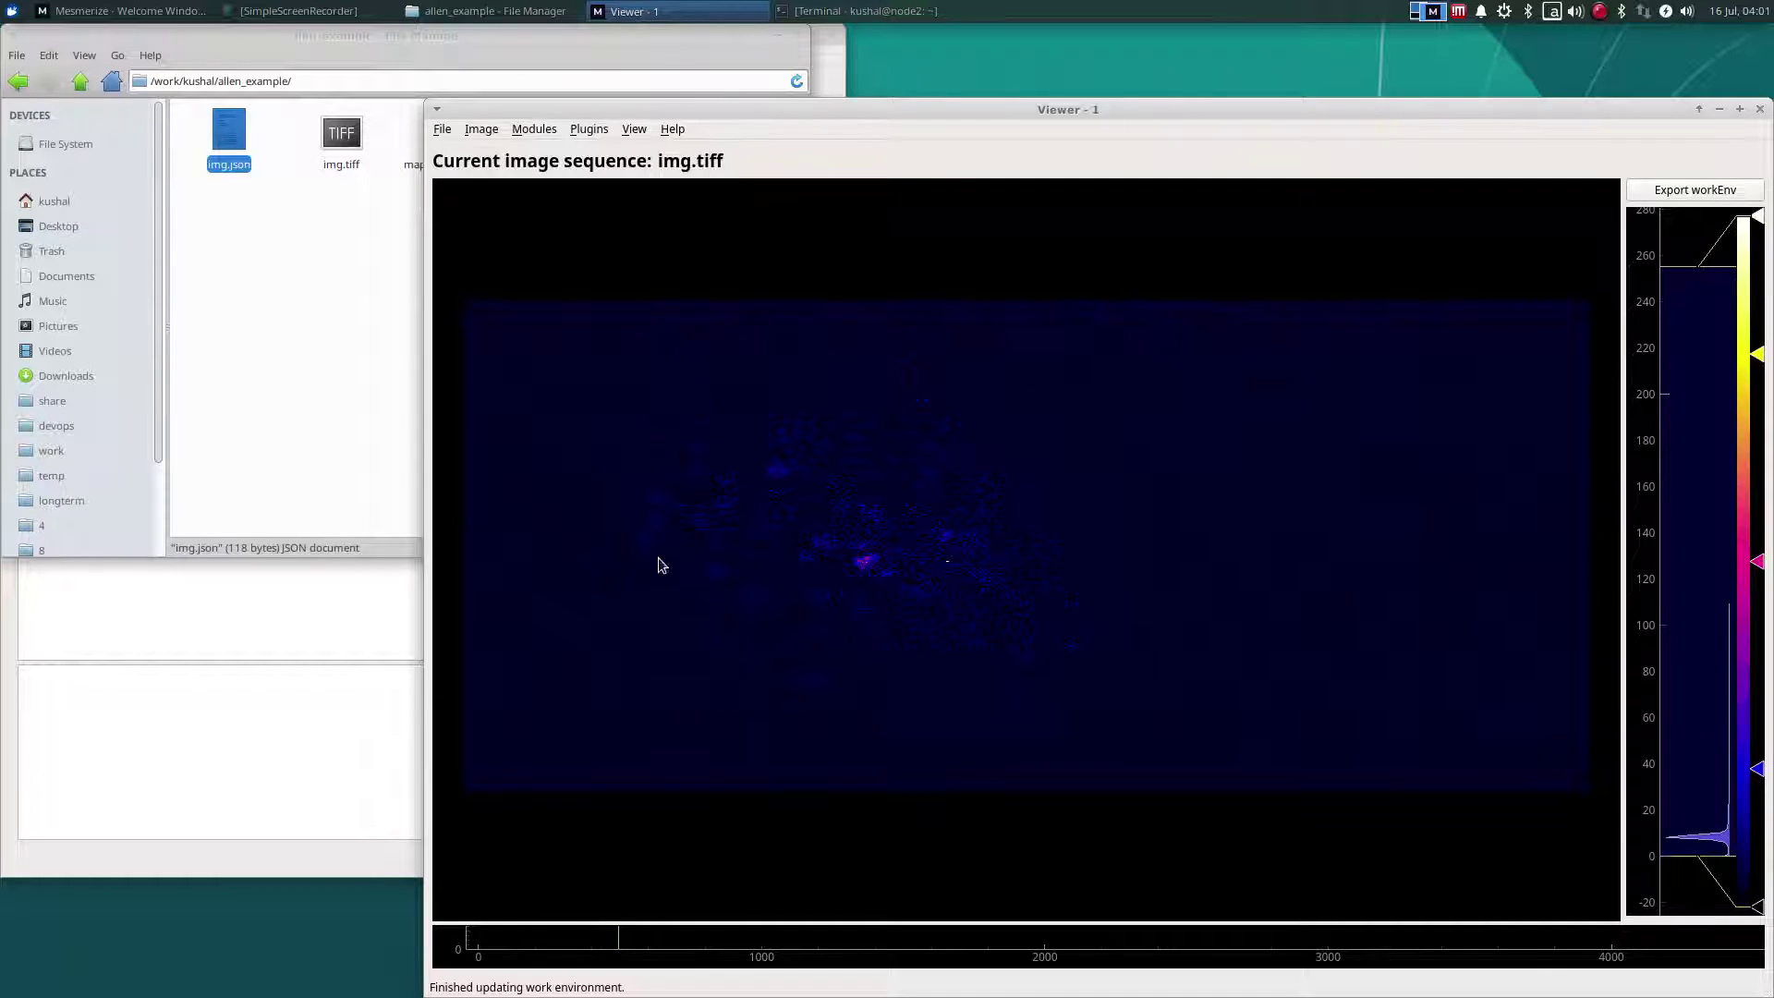
click(482, 129)
click(504, 199)
drag(606, 432, 697, 459)
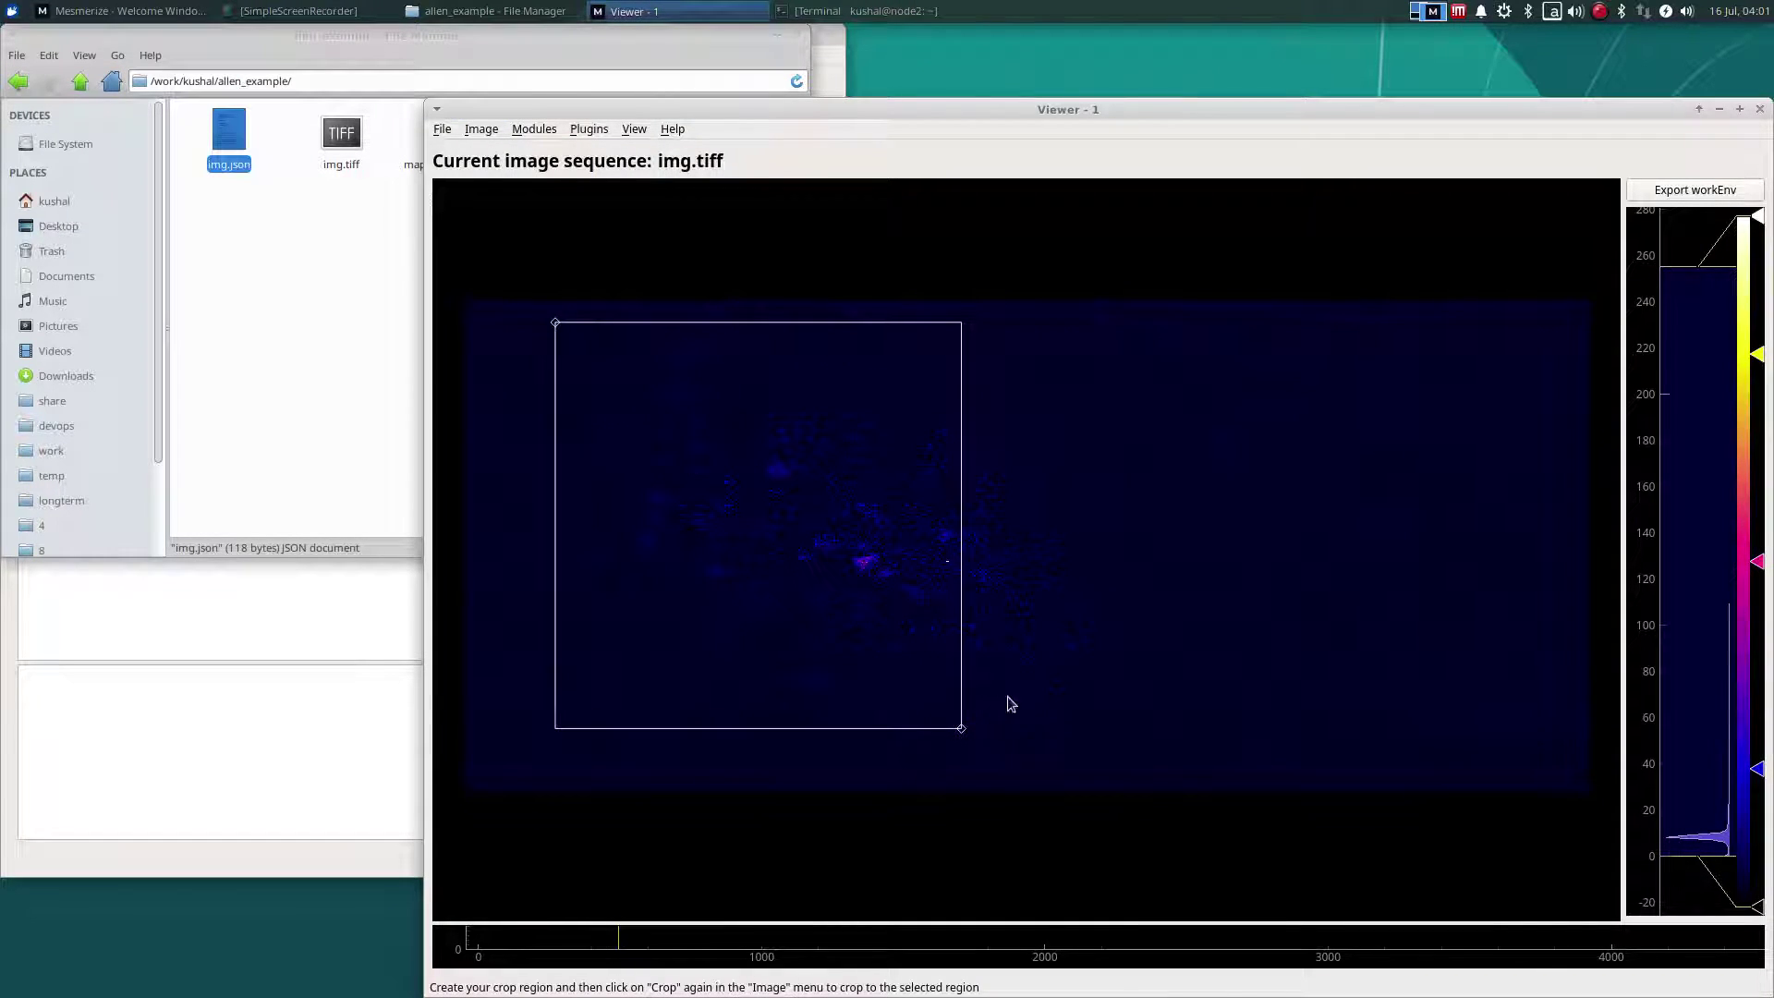
drag(962, 729, 1163, 788)
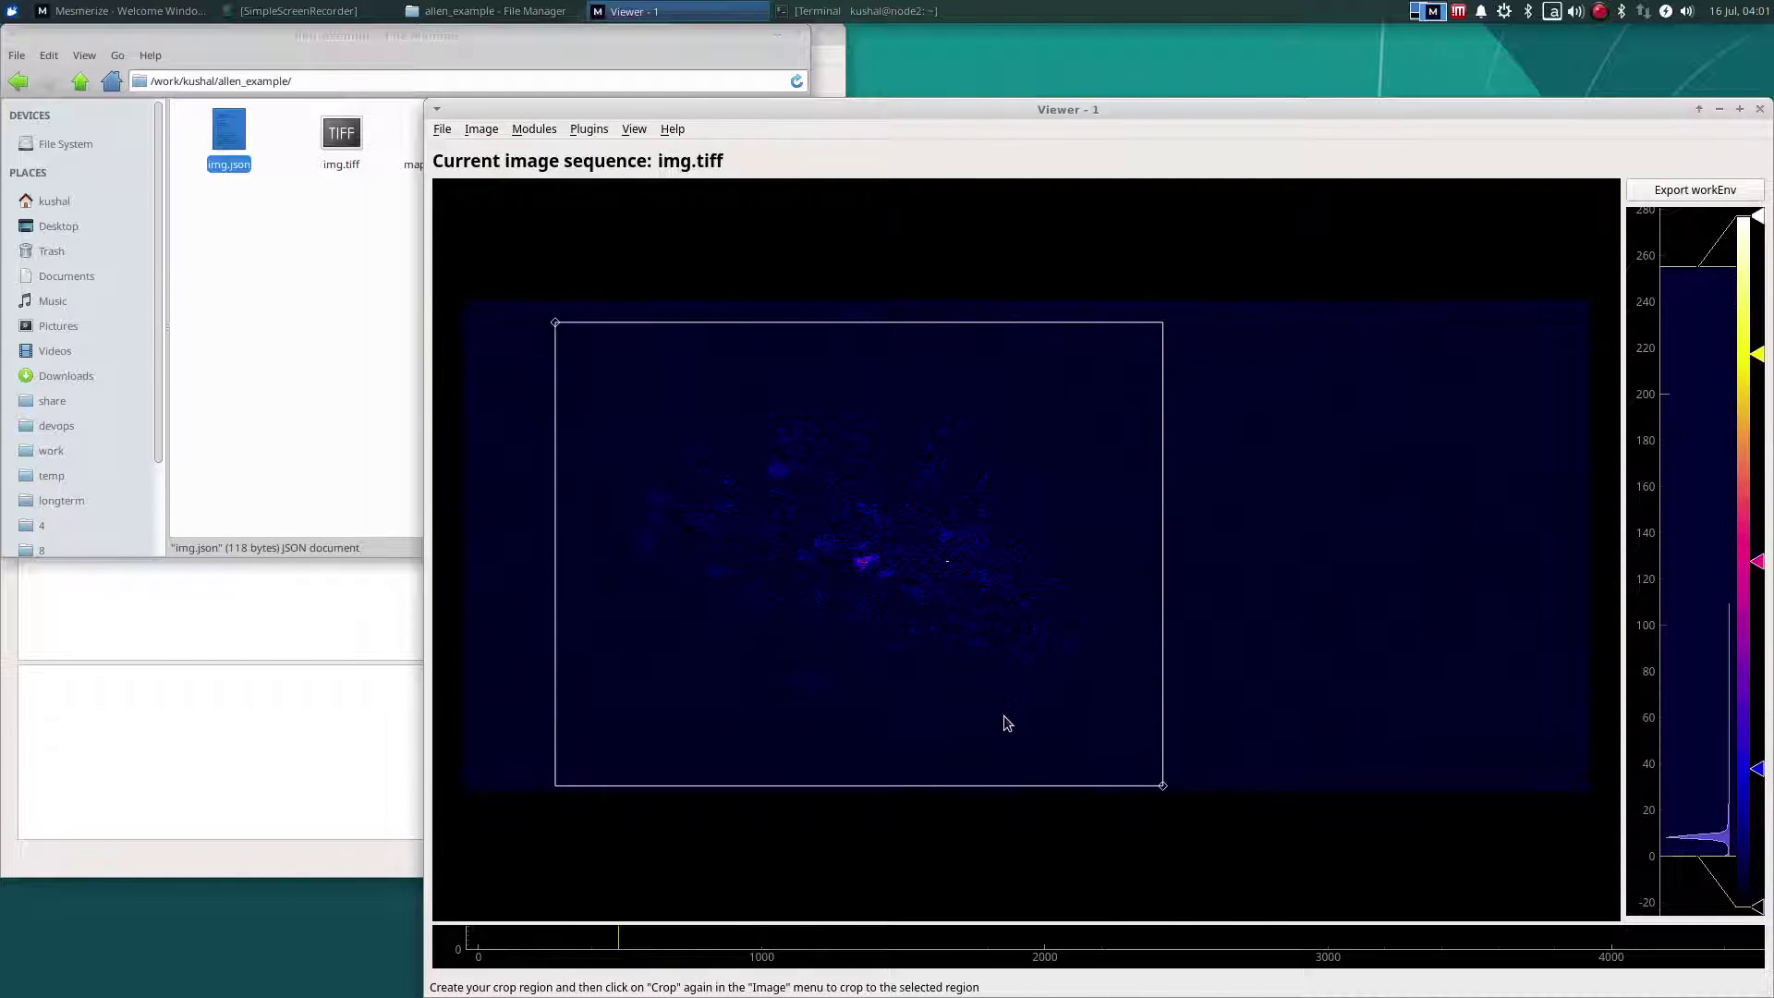
drag(1006, 721, 1018, 724)
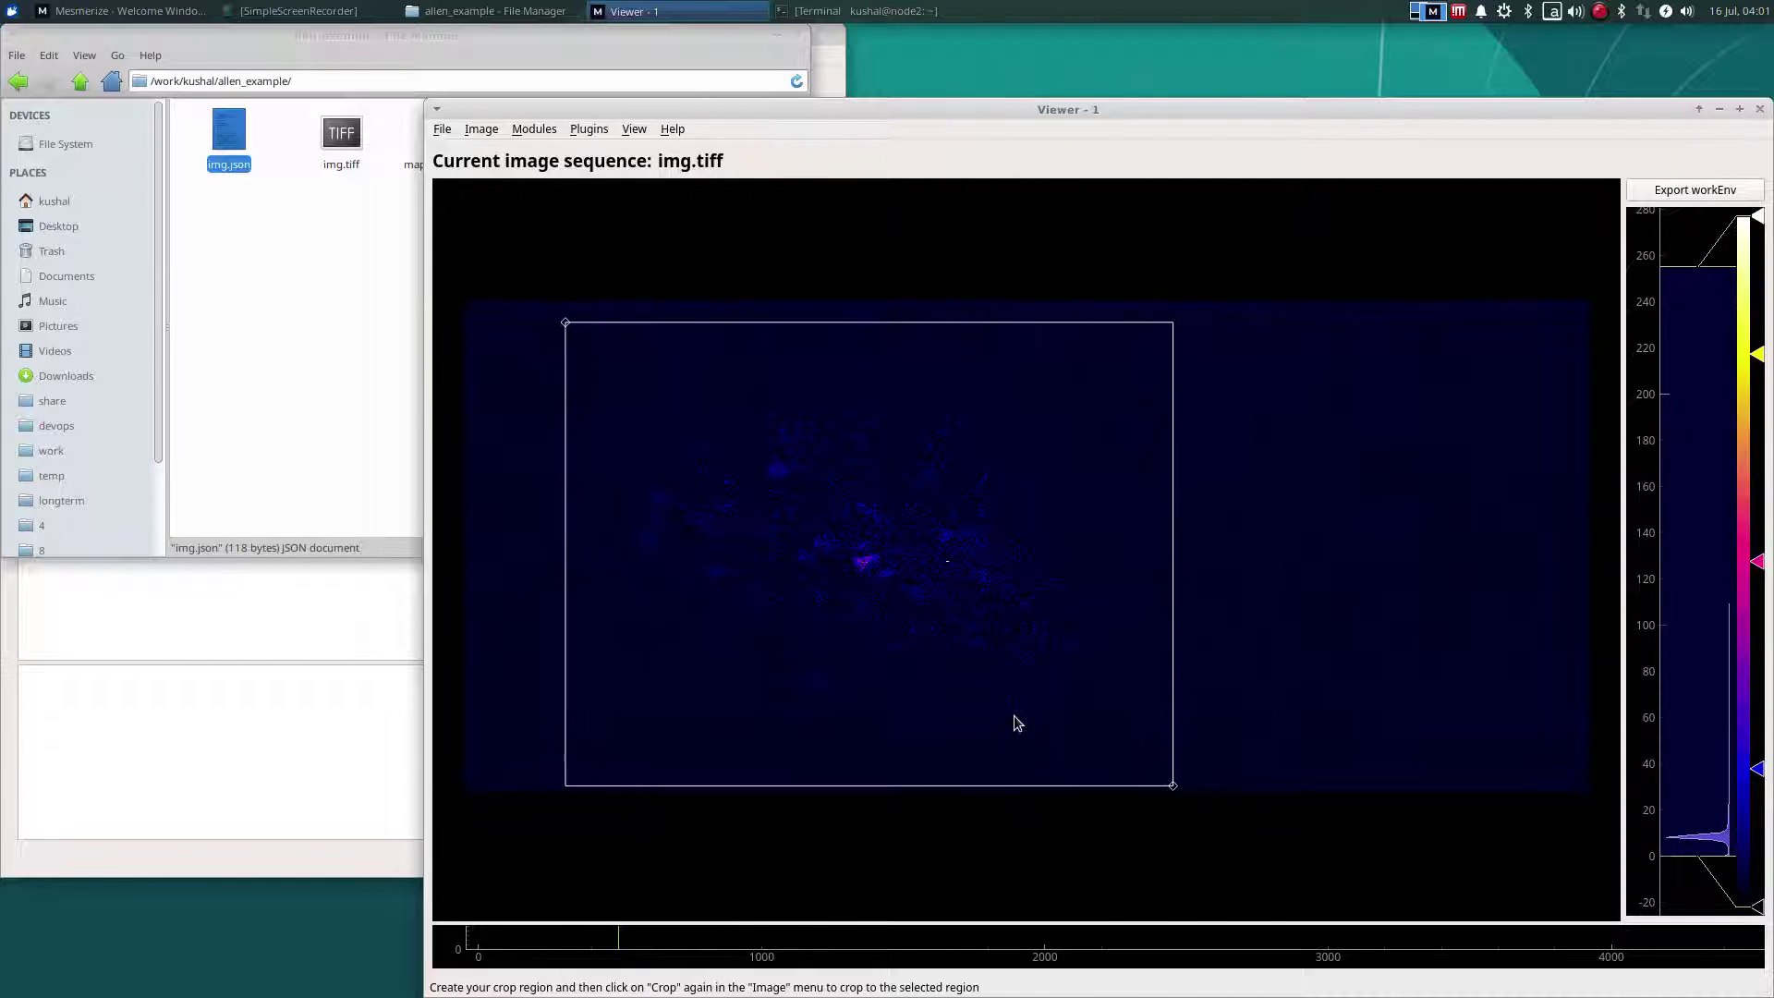
click(485, 129)
click(511, 197)
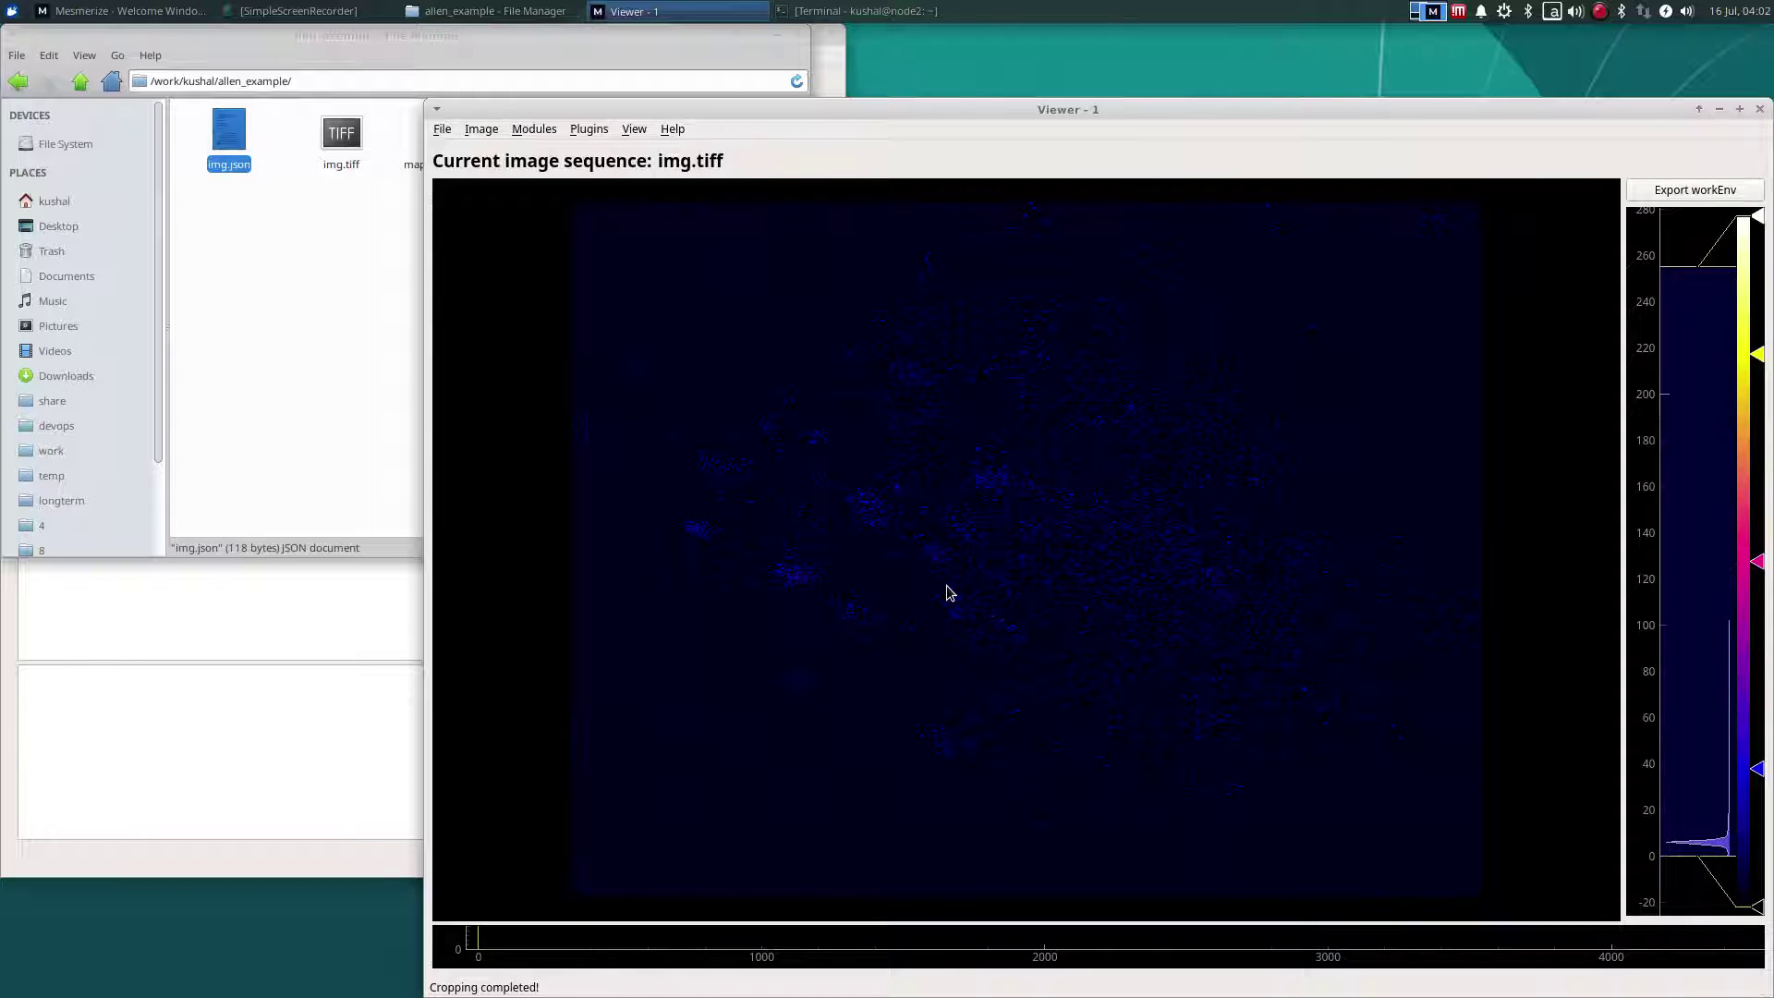
Step: Open the Stimulus Mapping module and look through its ori, sf and tf maps
click(534, 129)
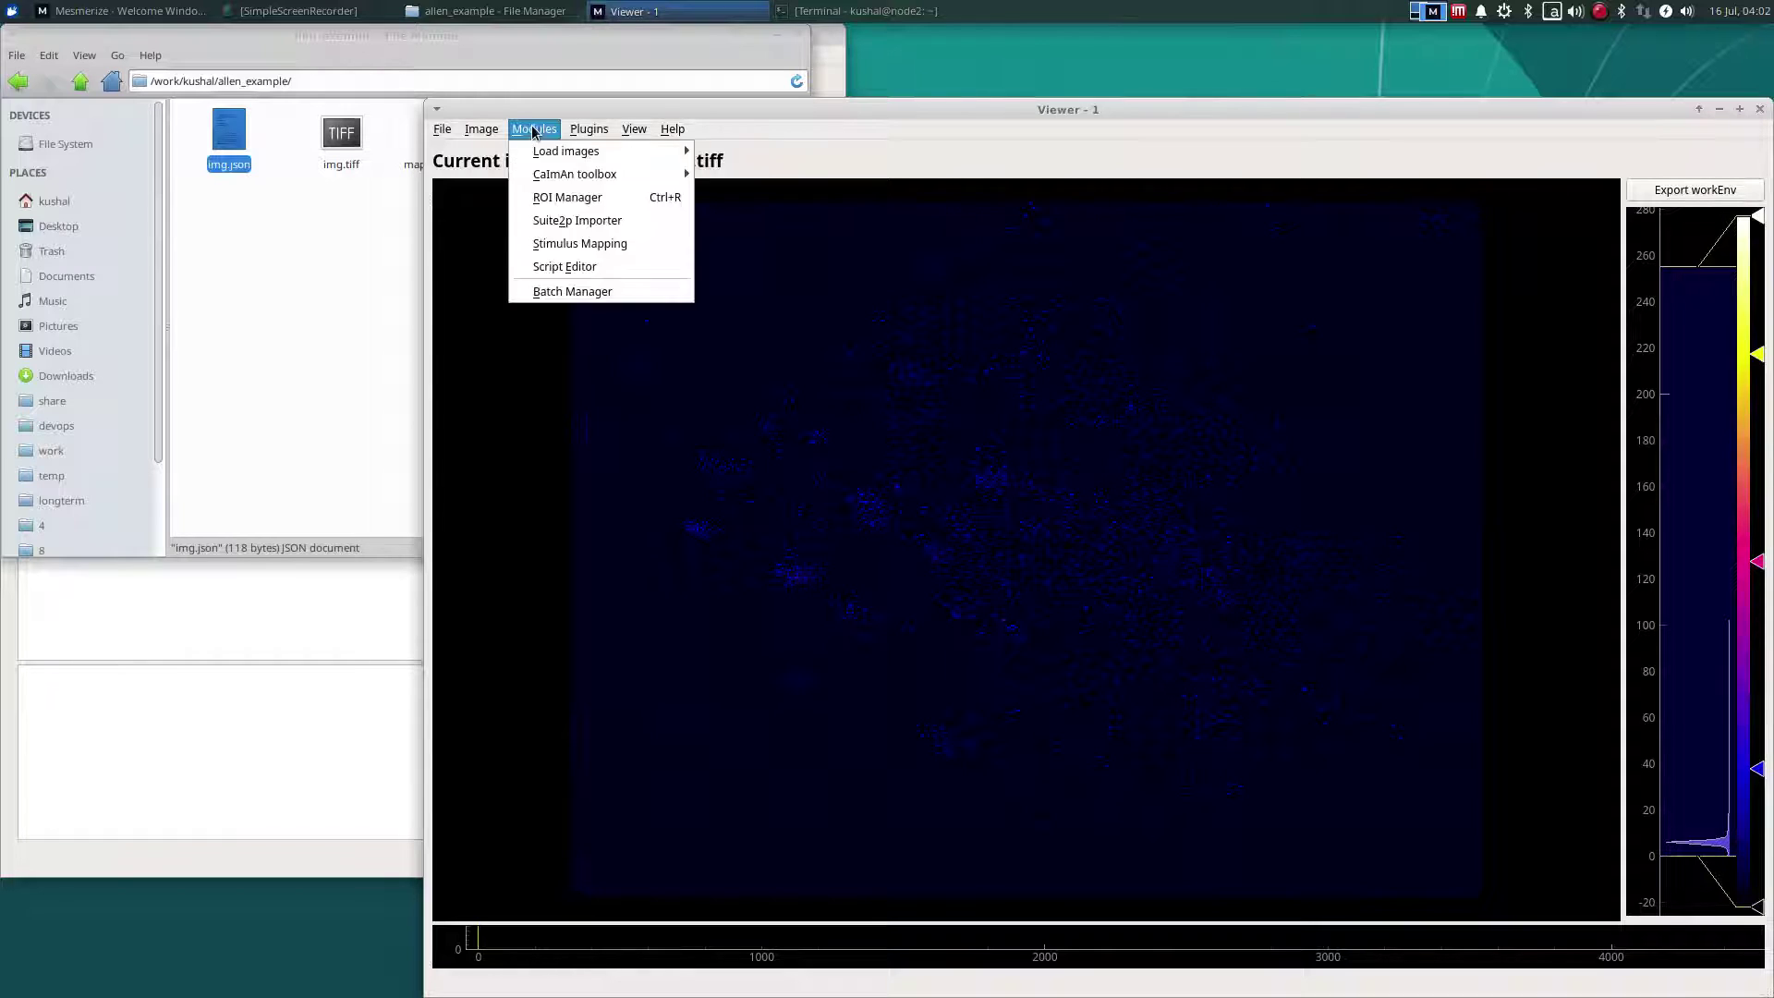
click(578, 245)
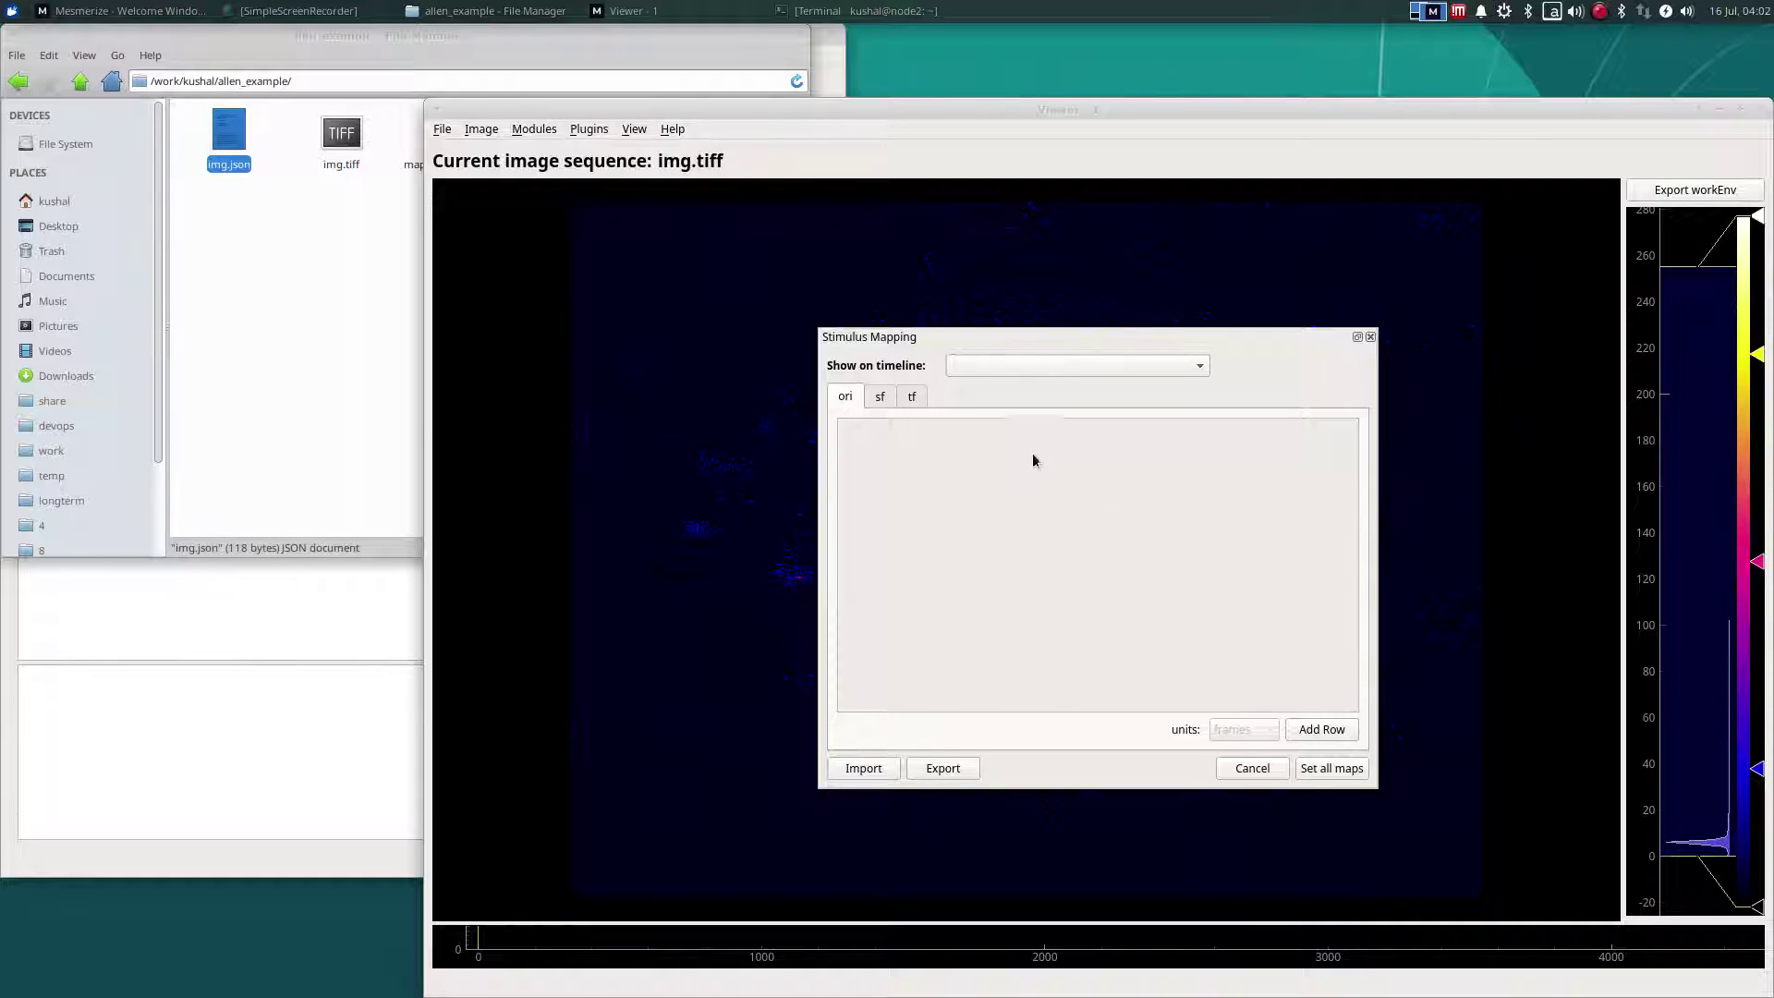
click(879, 399)
click(906, 402)
click(846, 397)
Step: Check the stimulus type columns in the project configuration, close it and return to Stimulus Mapping
click(360, 638)
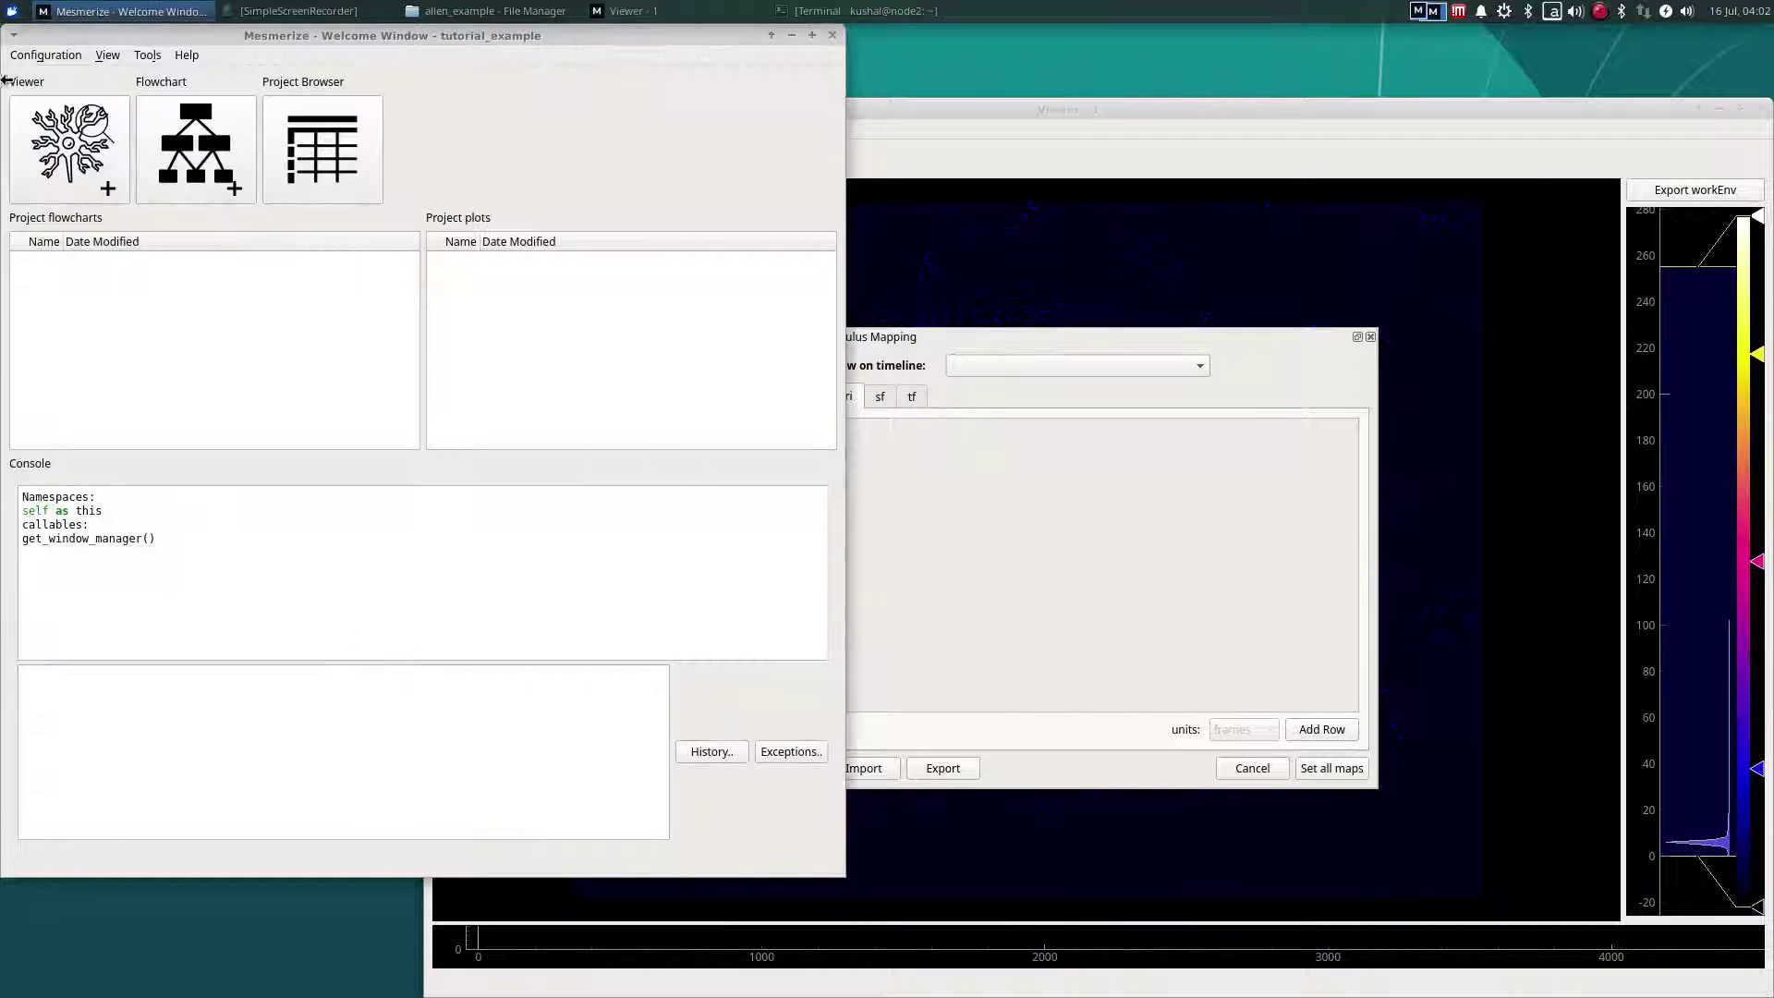
click(39, 58)
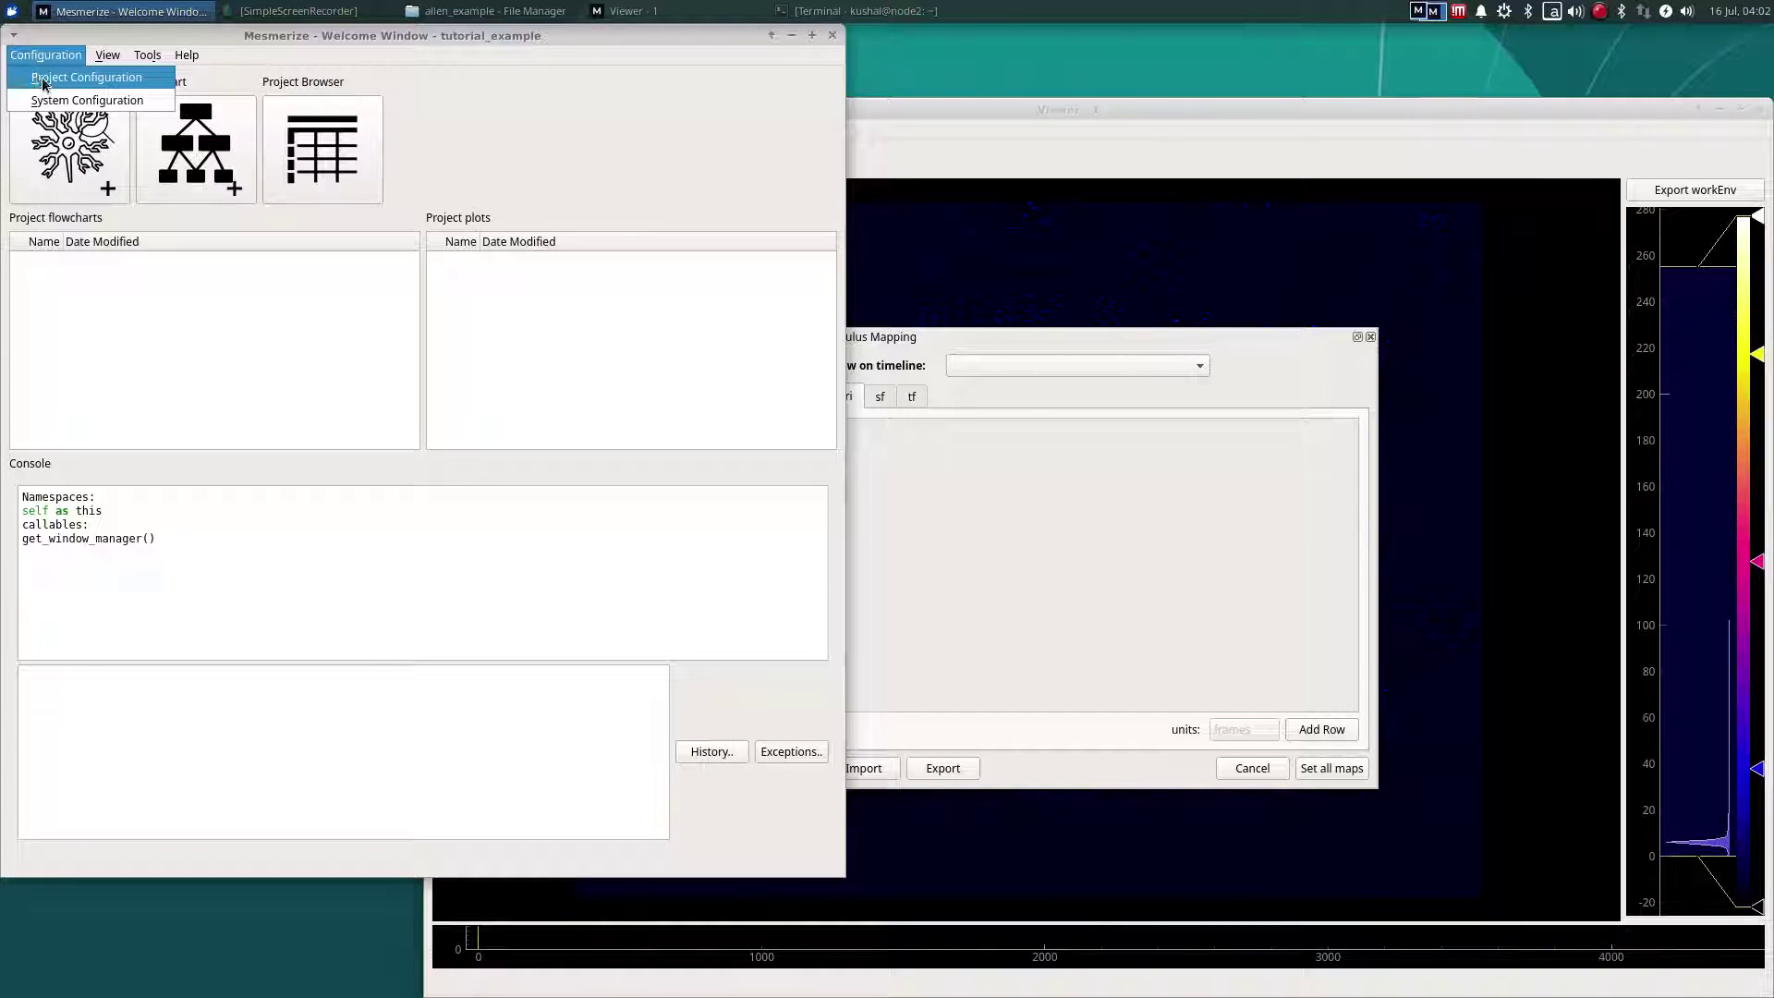
click(42, 77)
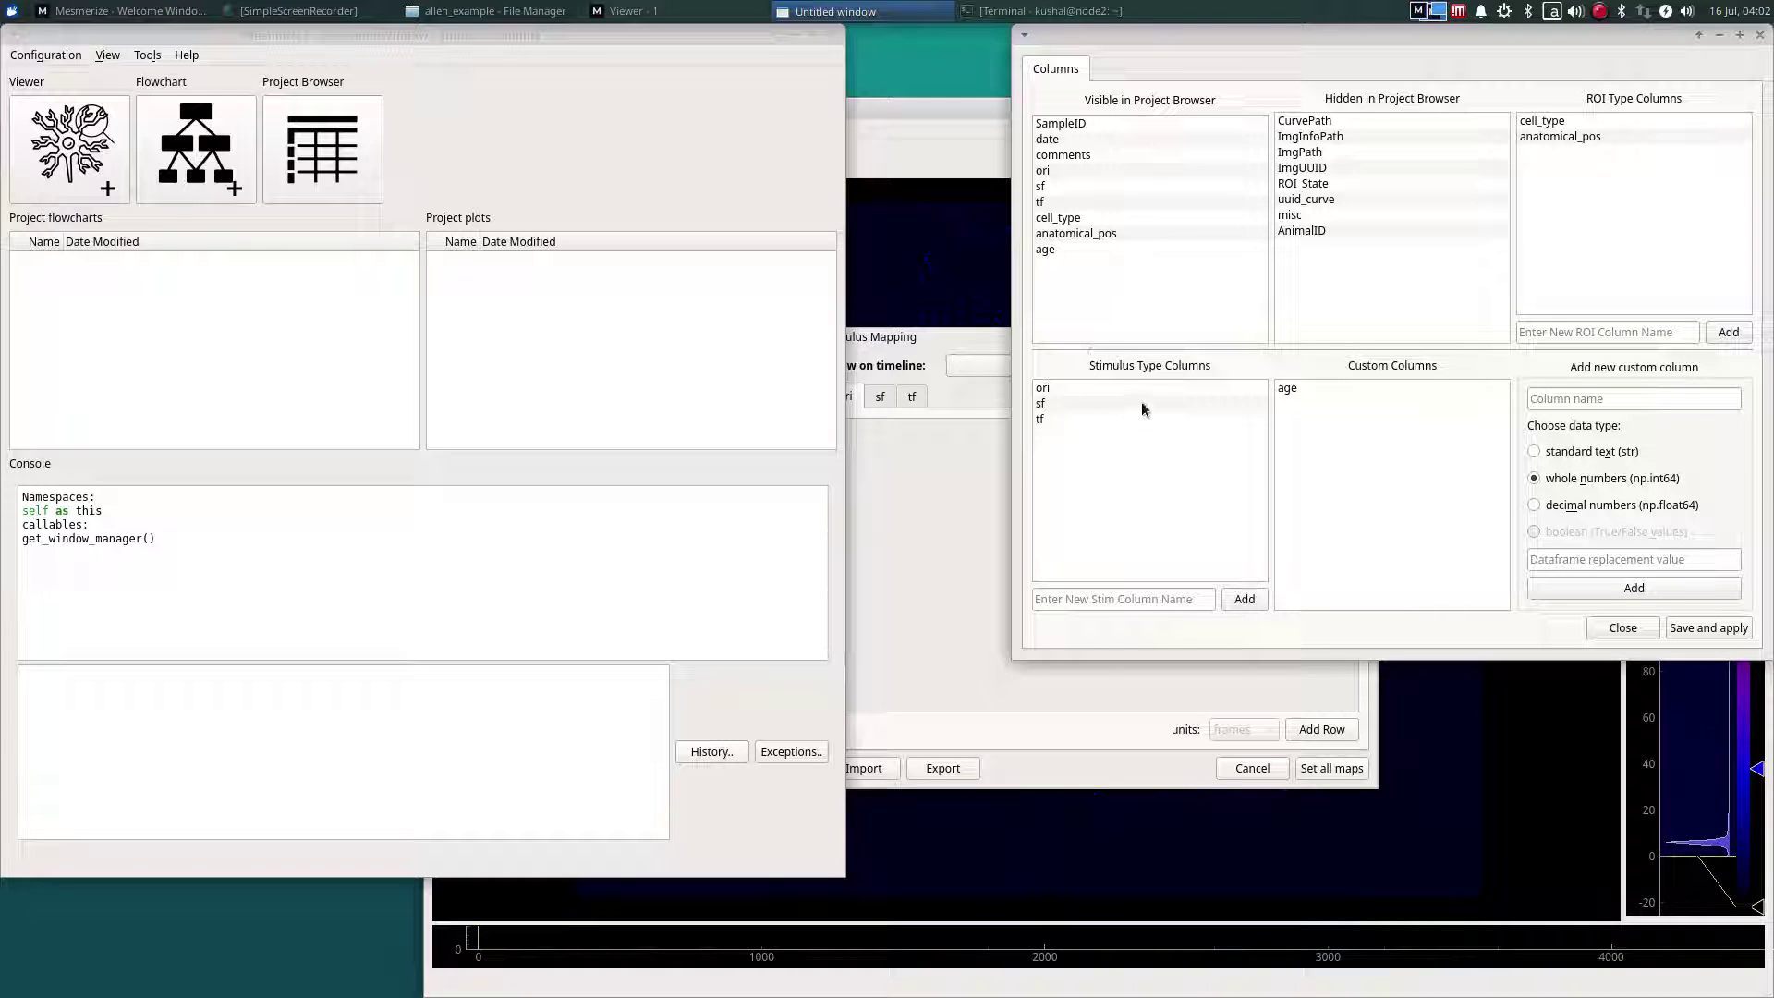
click(1620, 631)
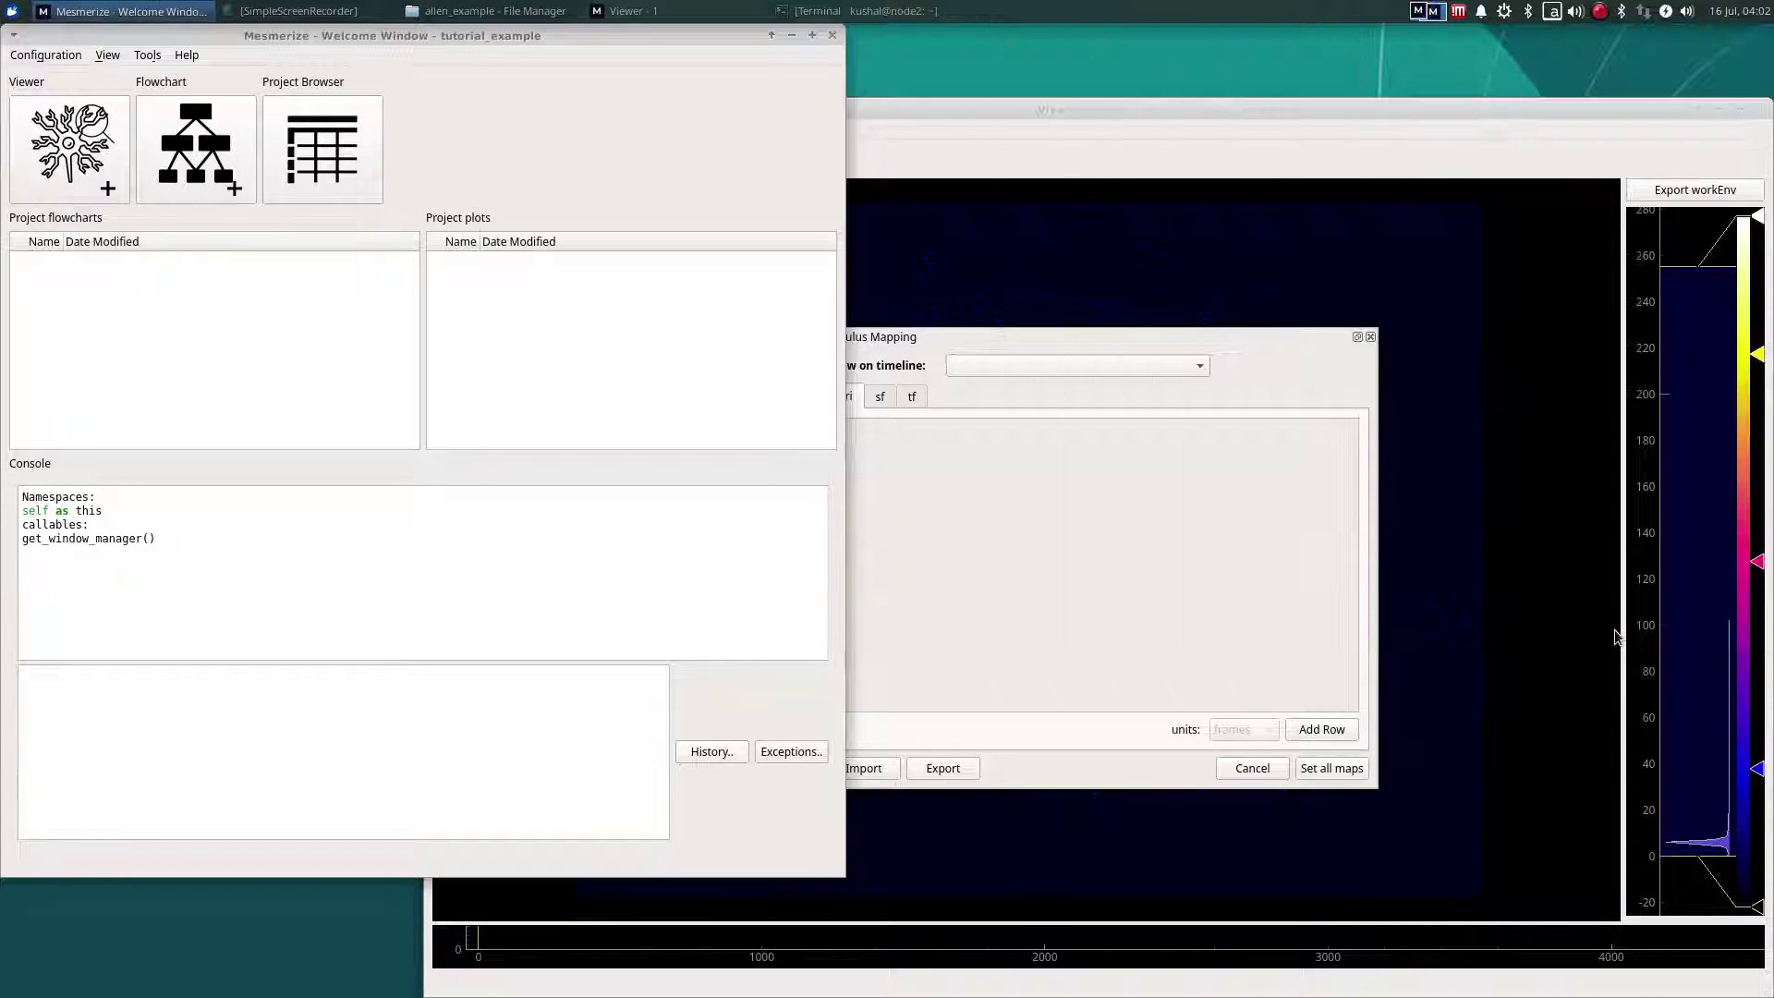
click(989, 578)
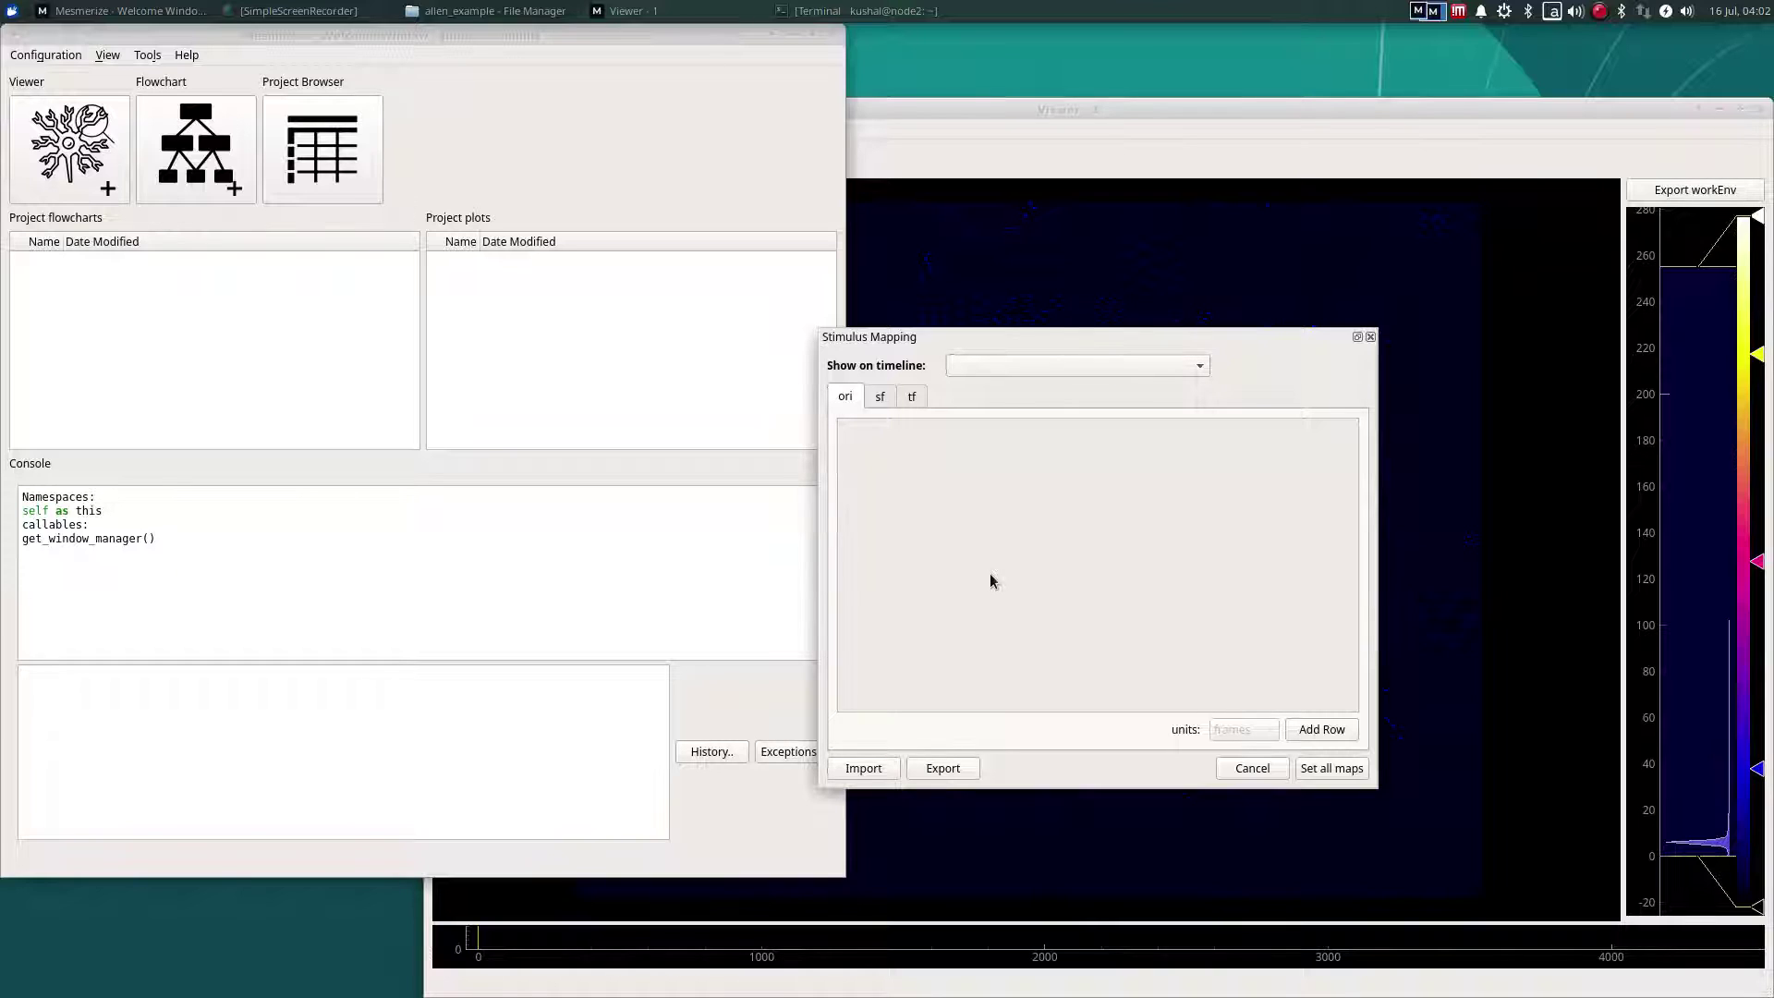
Step: Add a stimulus row to the ori map with name 90, start time 500 and end time 700
click(1303, 734)
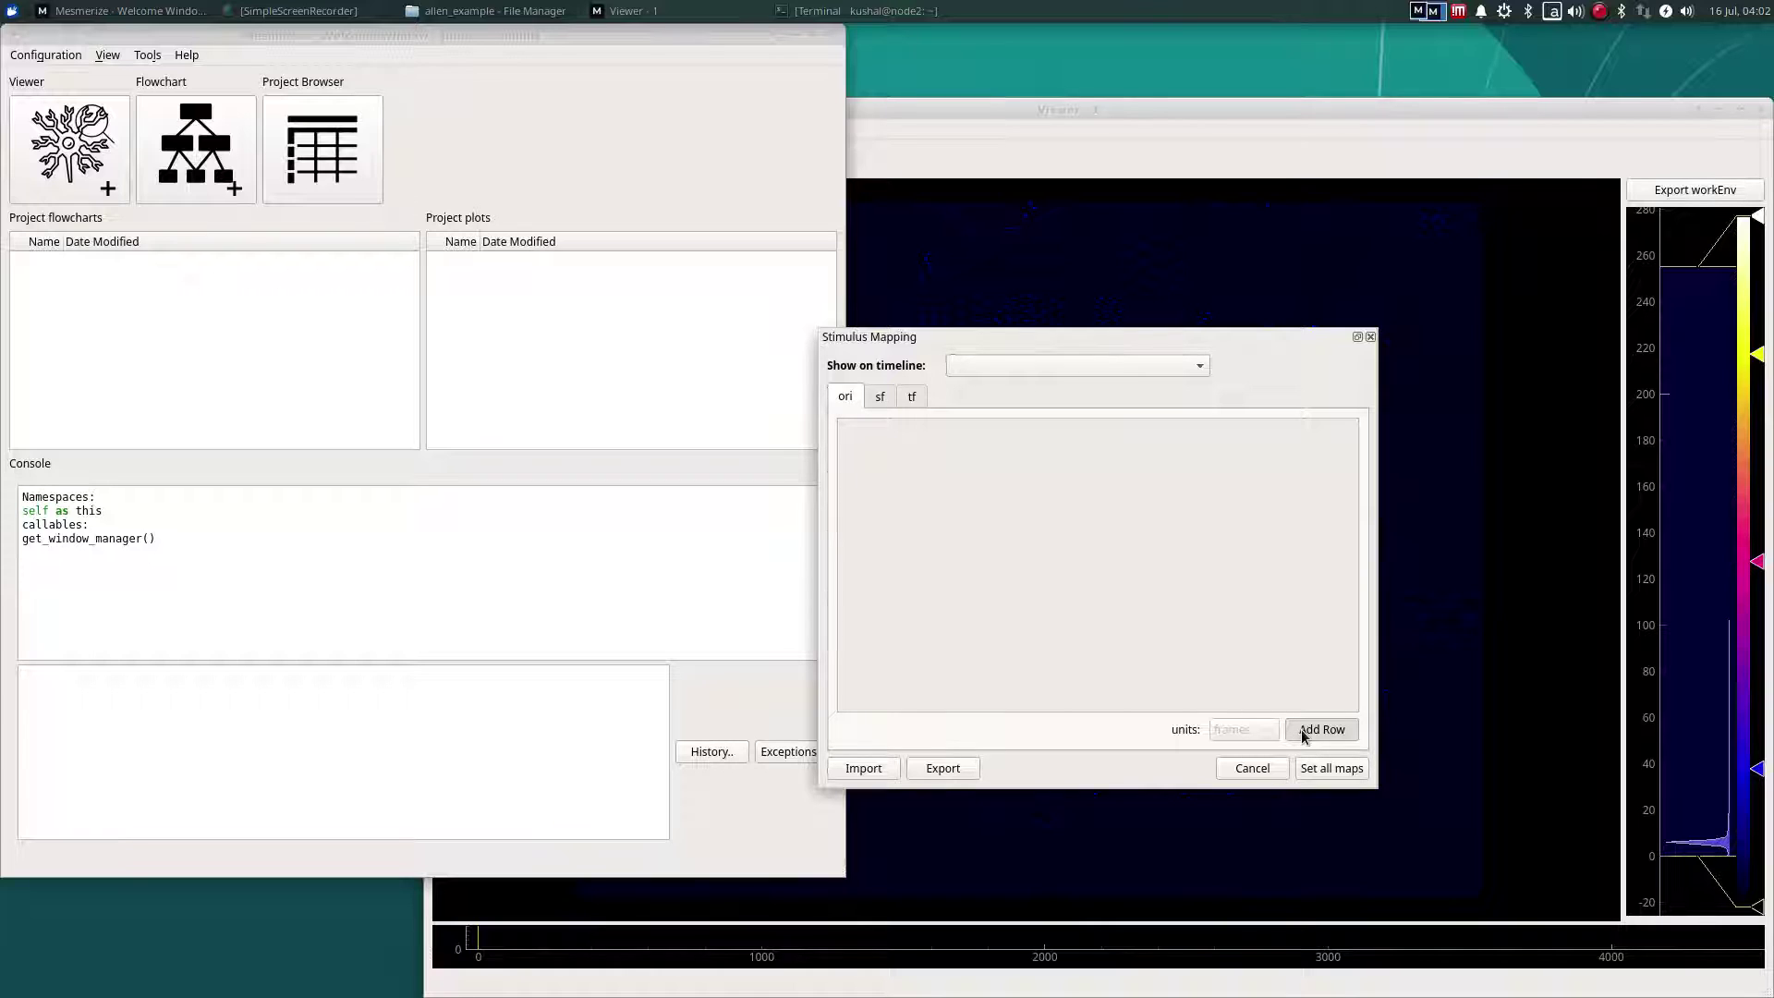
click(1390, 625)
click(1333, 736)
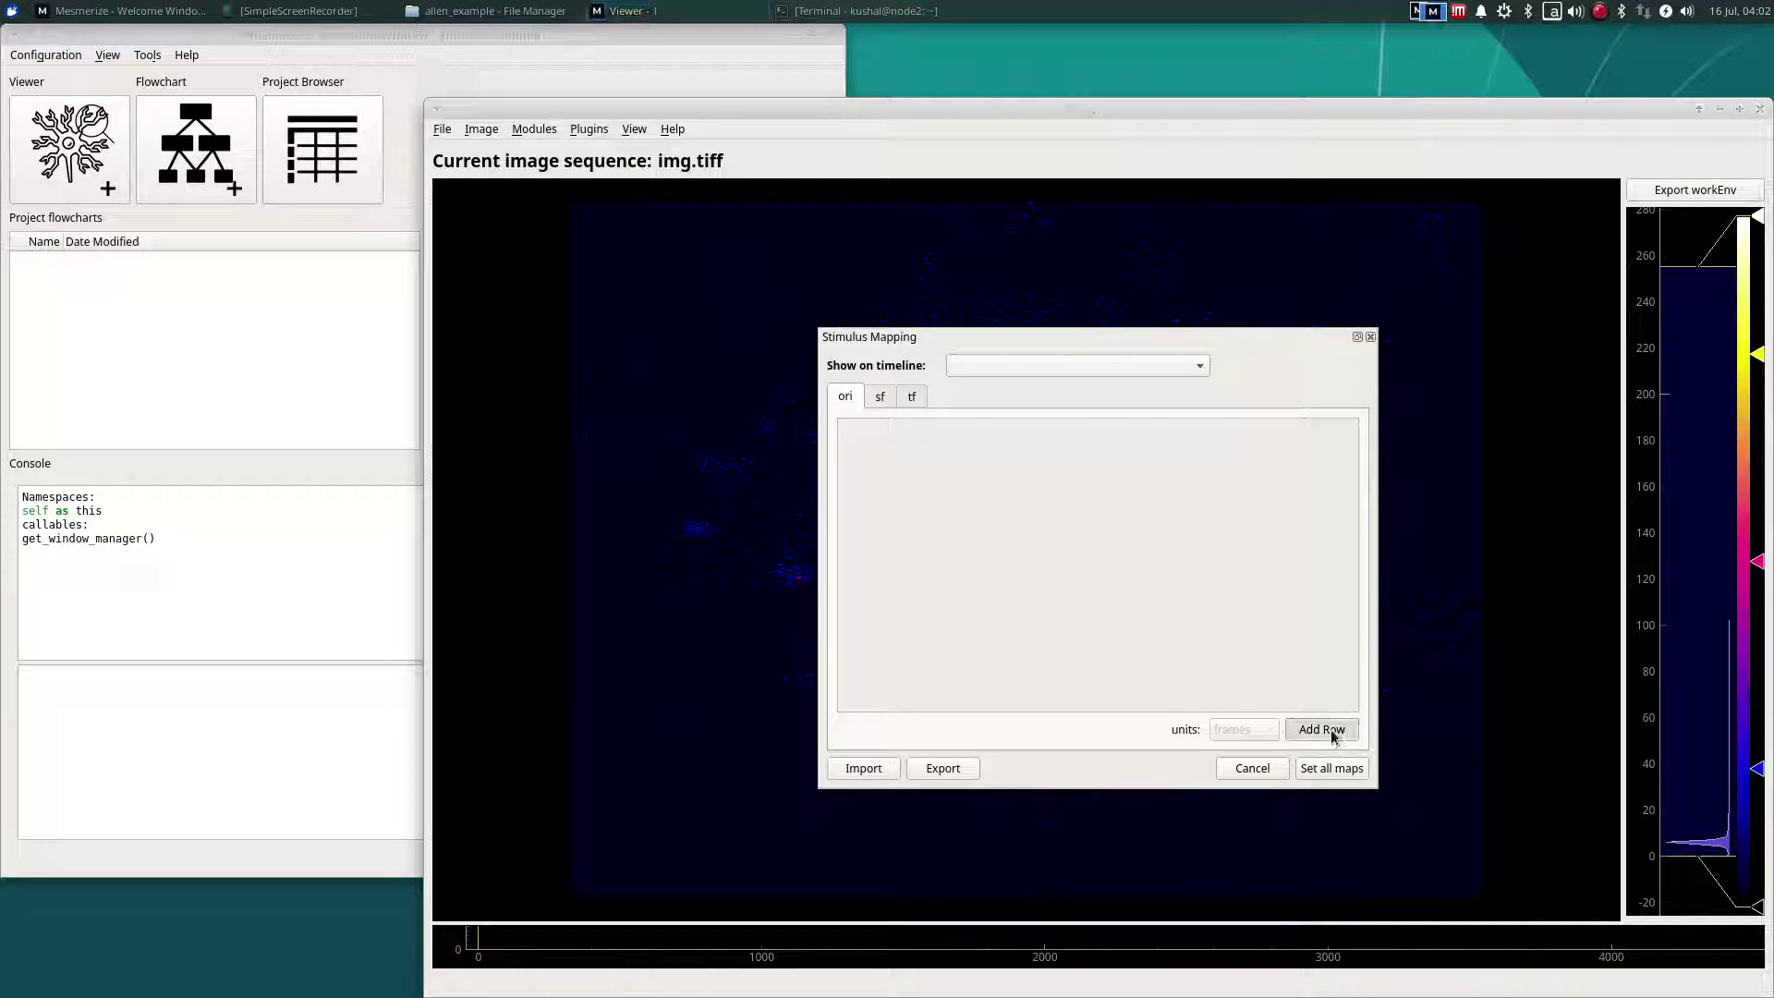
click(952, 441)
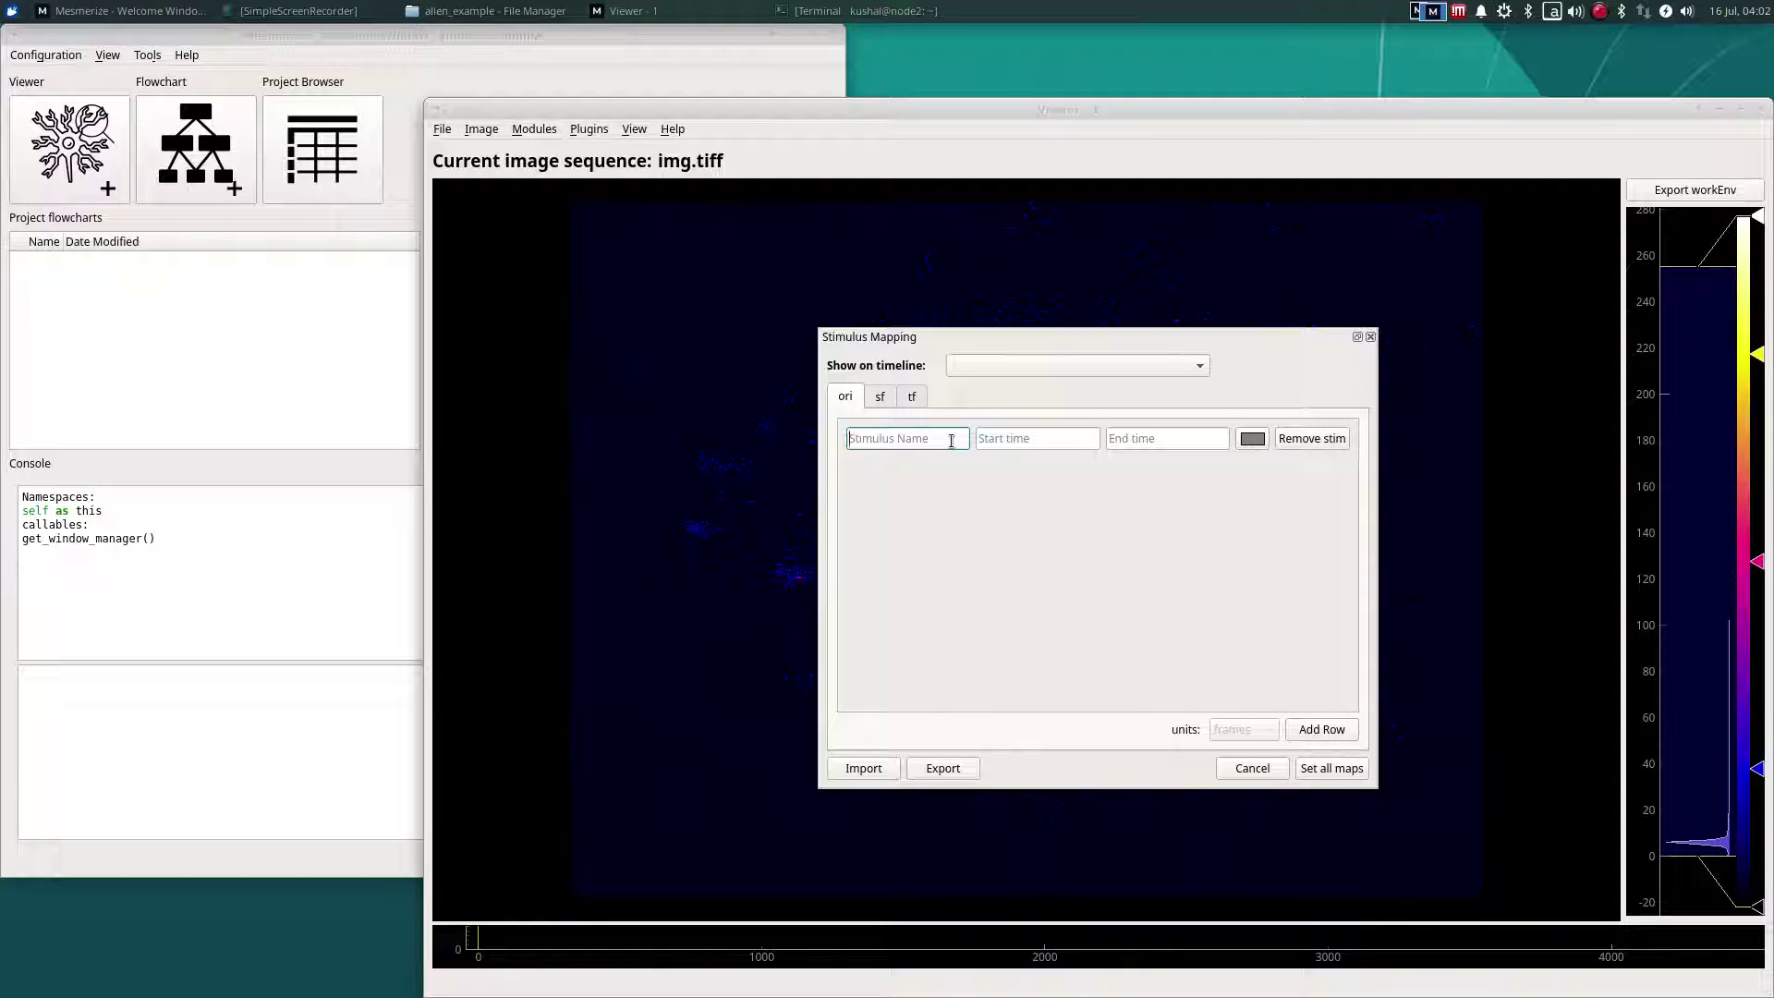
text(90)
key(Tab)
text(5)
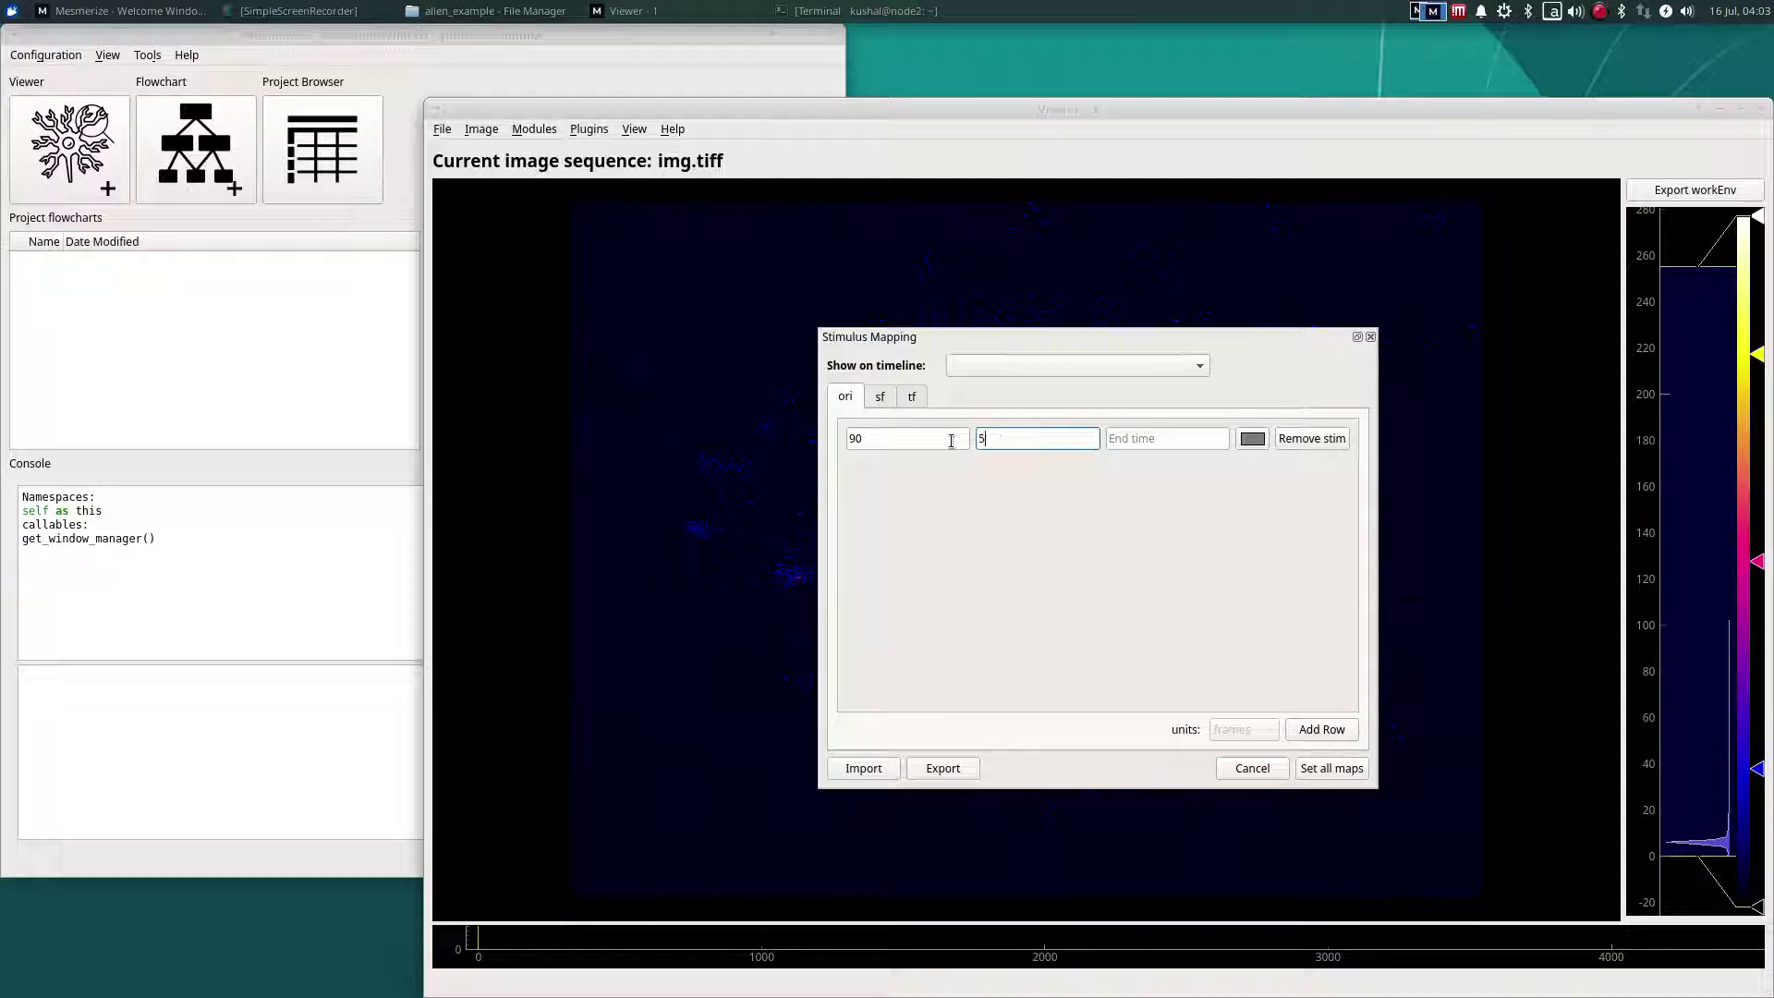
text(00)
key(Tab)
text(700)
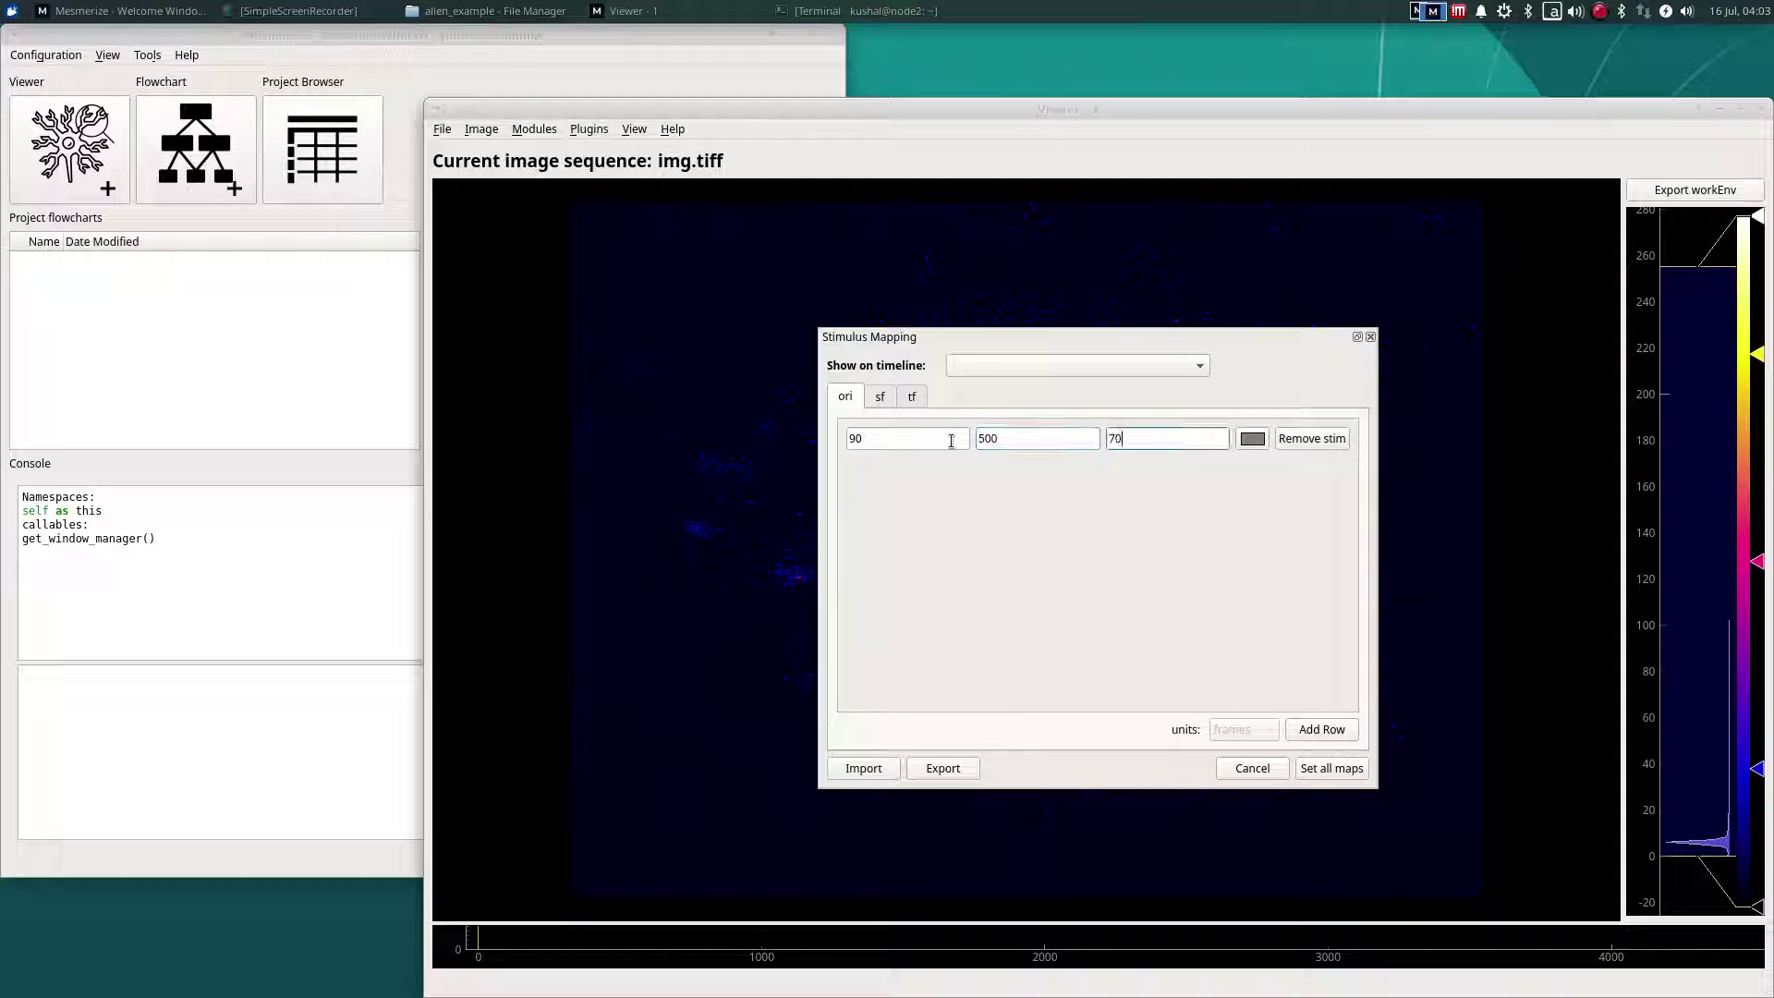
Step: Set the color of the 90 stimulus in the ori map to dark red, #800002
click(1253, 438)
drag(948, 405, 843, 214)
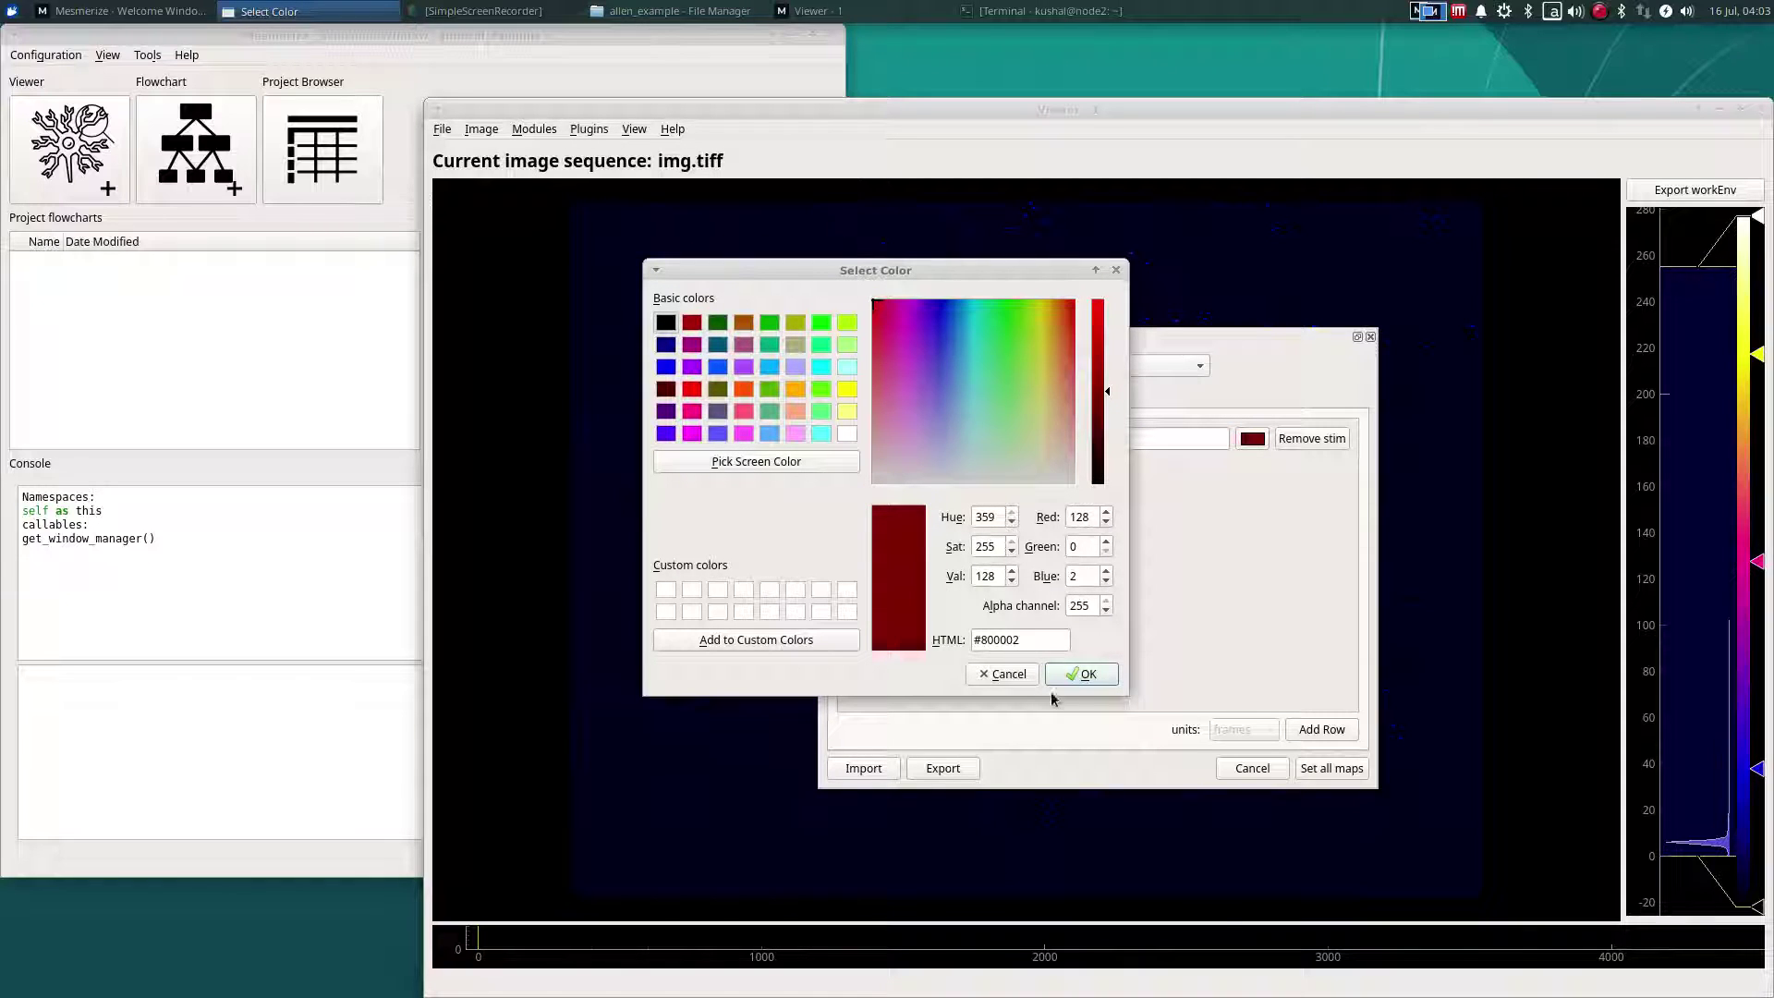
click(1079, 674)
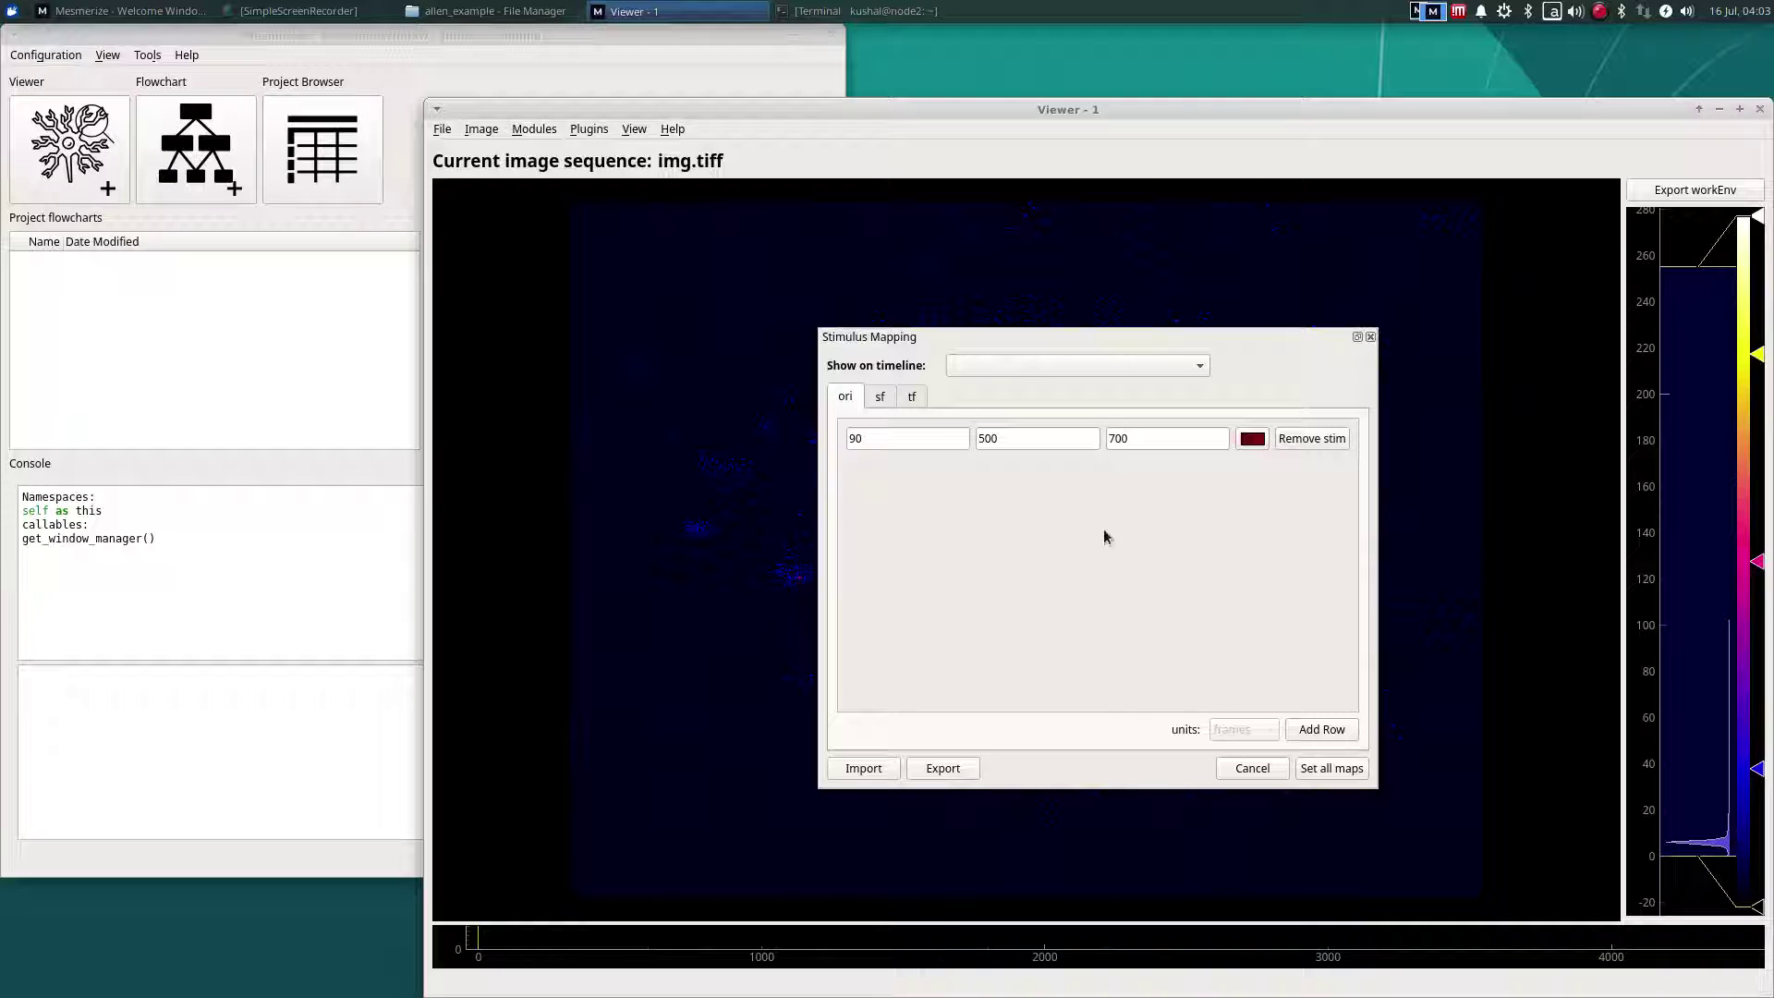
Step: Add two stimulus rows to the sf map and fill the first with name stim_1, start time 2500 and end time 3000
click(880, 398)
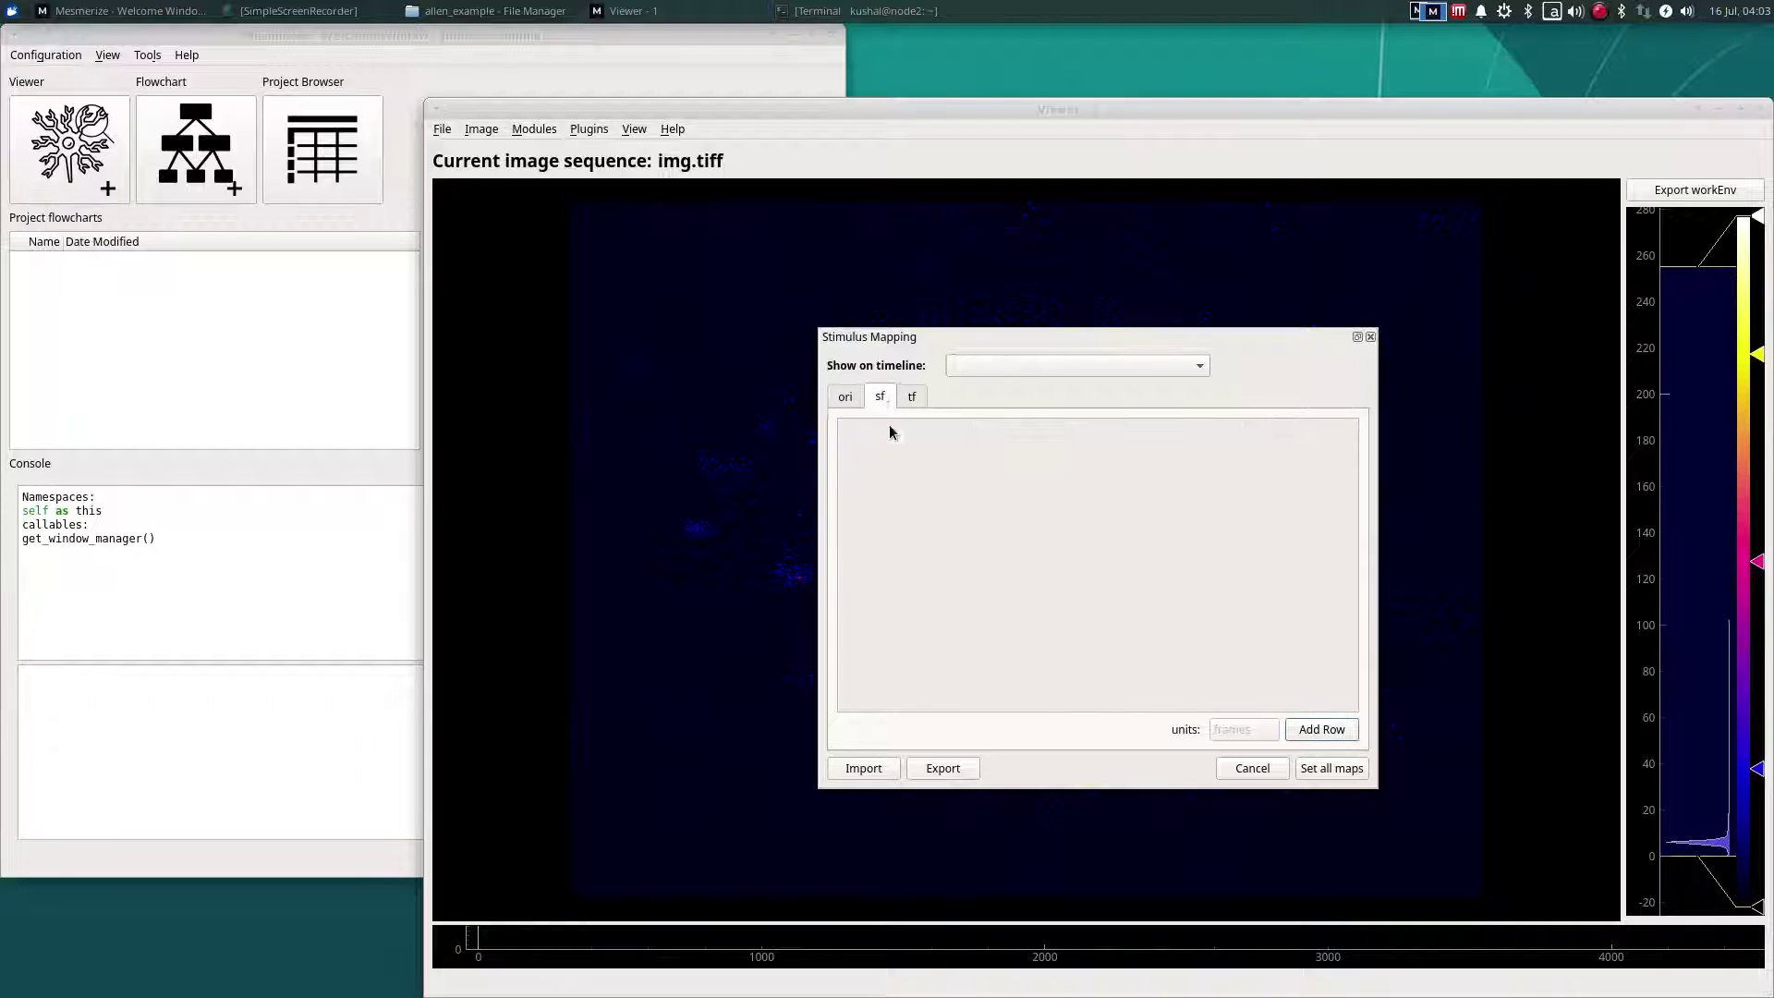
click(1311, 730)
click(1311, 730)
click(930, 440)
text(stim_1)
key(Tab)
text(2)
text(05)
text(0)
key(Tab)
text(3)
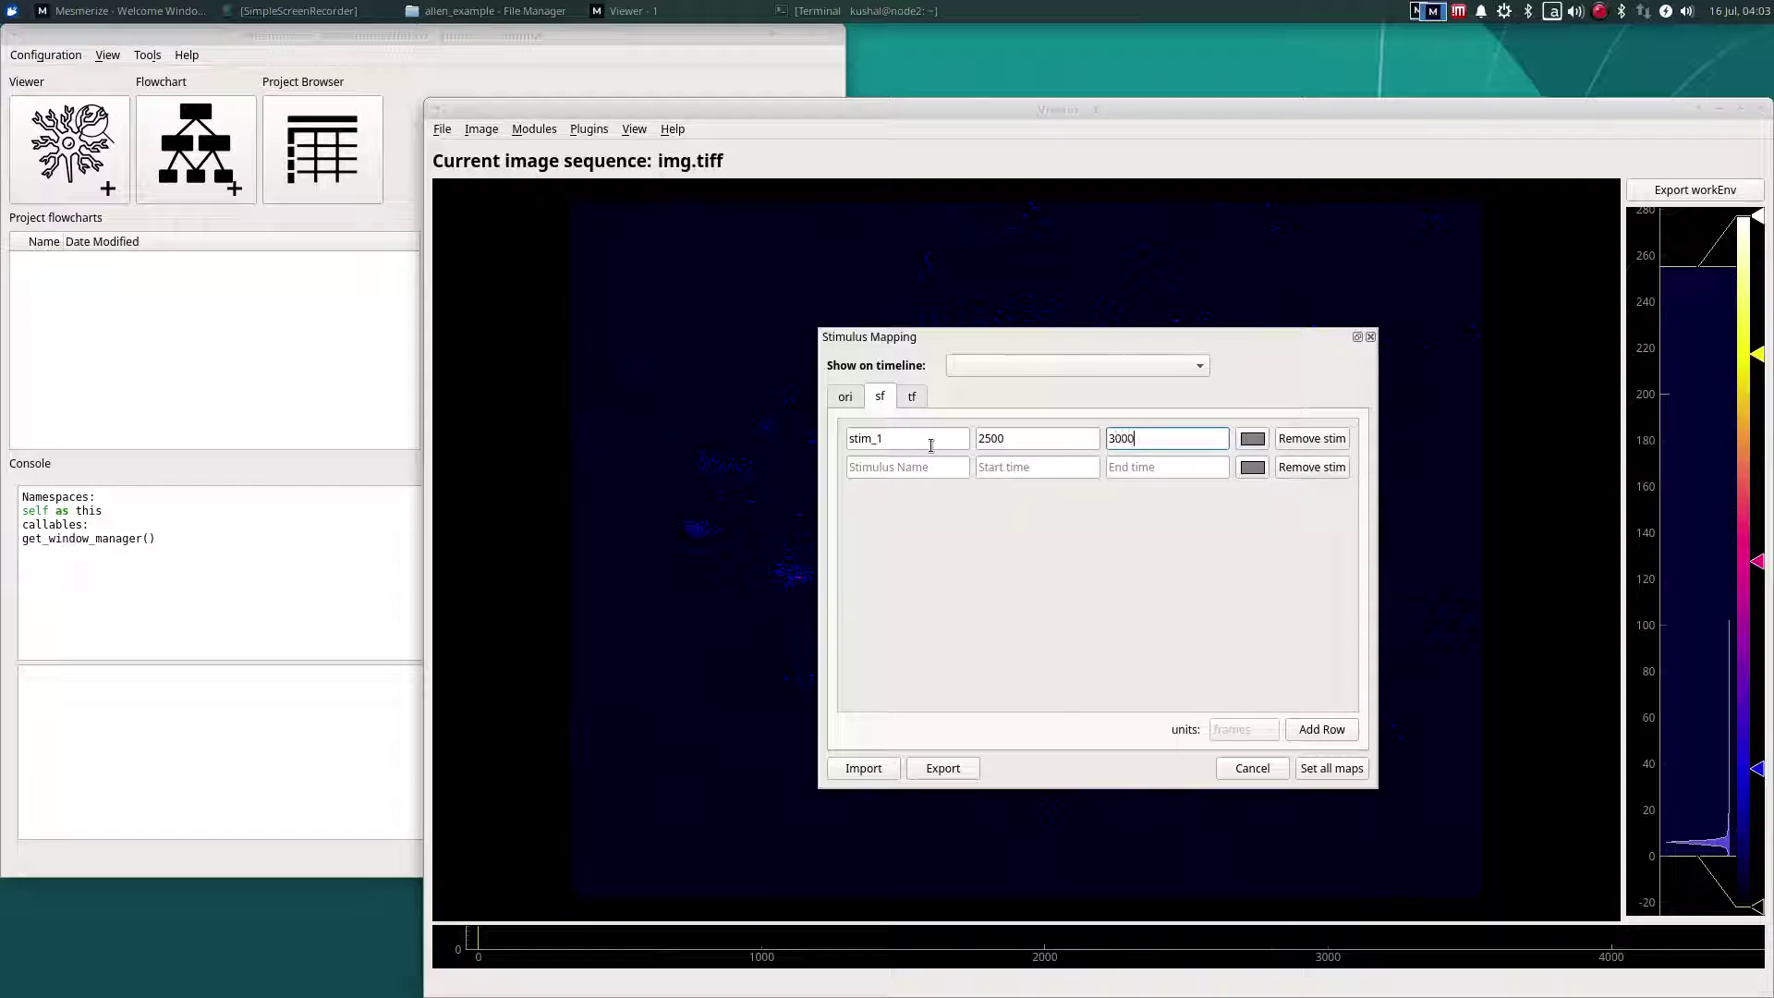
Step: Color the stim_1 stimulus dark red and the second sf row dark blue, #001d80
click(1253, 438)
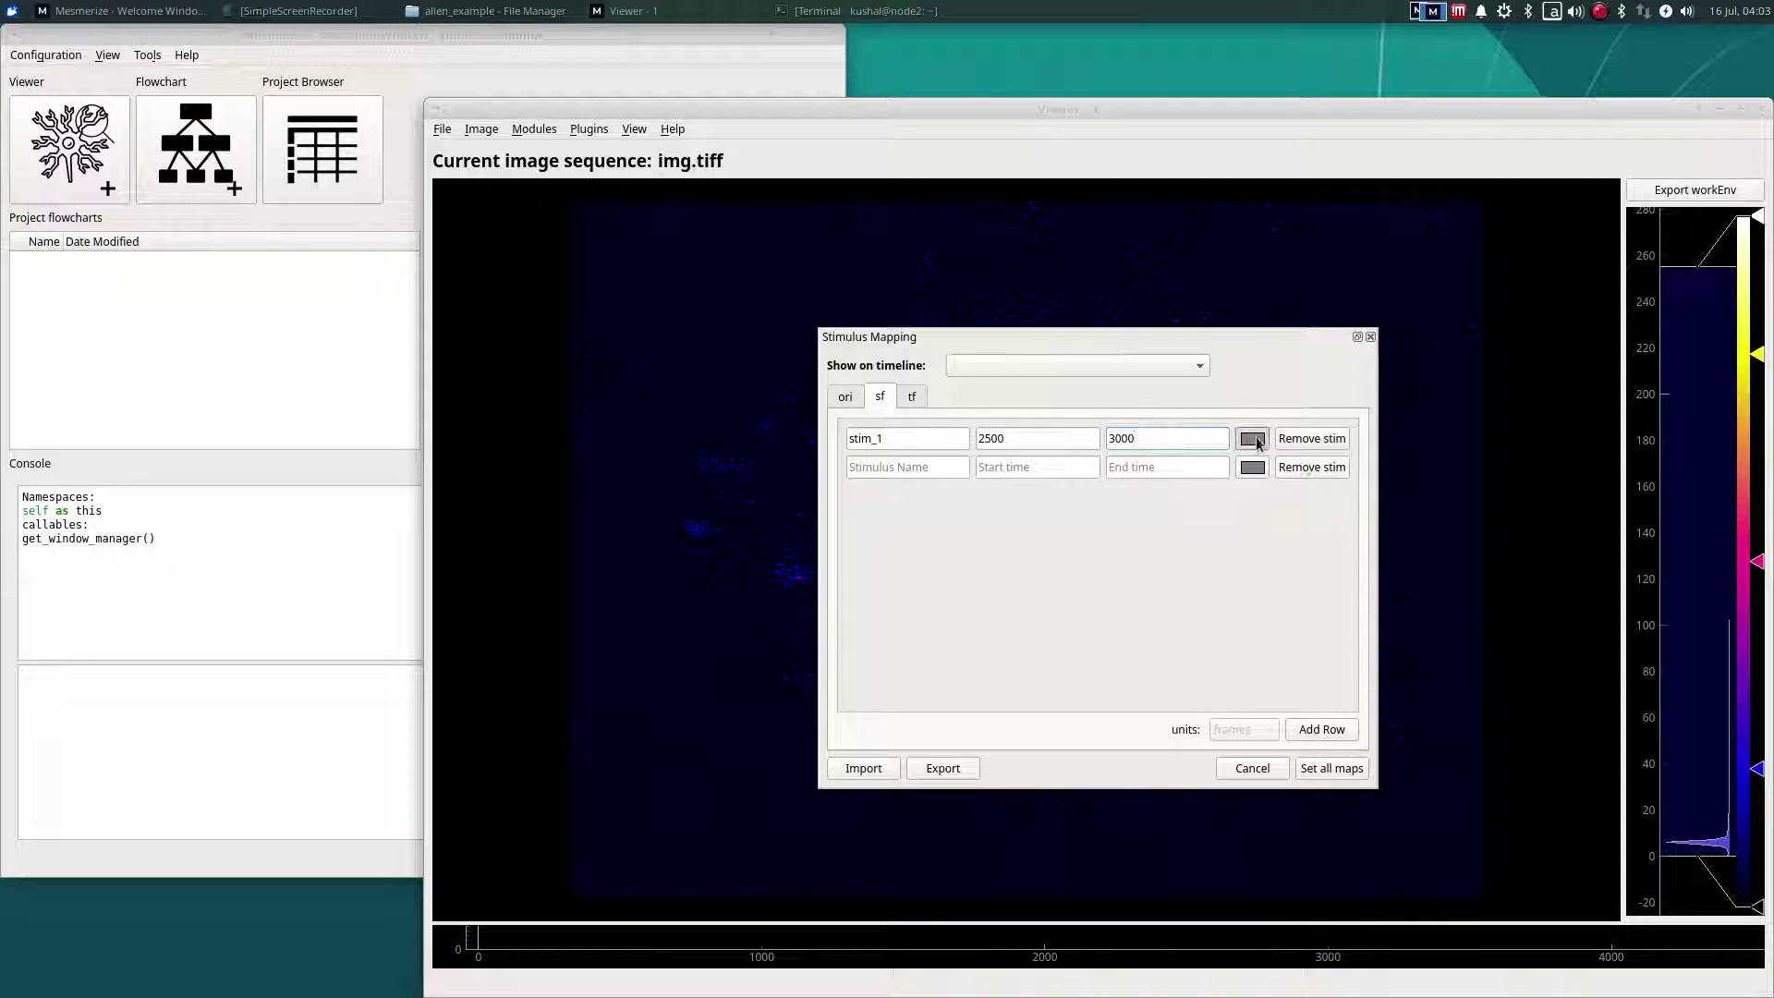
drag(949, 383, 850, 278)
click(1083, 673)
click(1251, 467)
drag(973, 364, 946, 285)
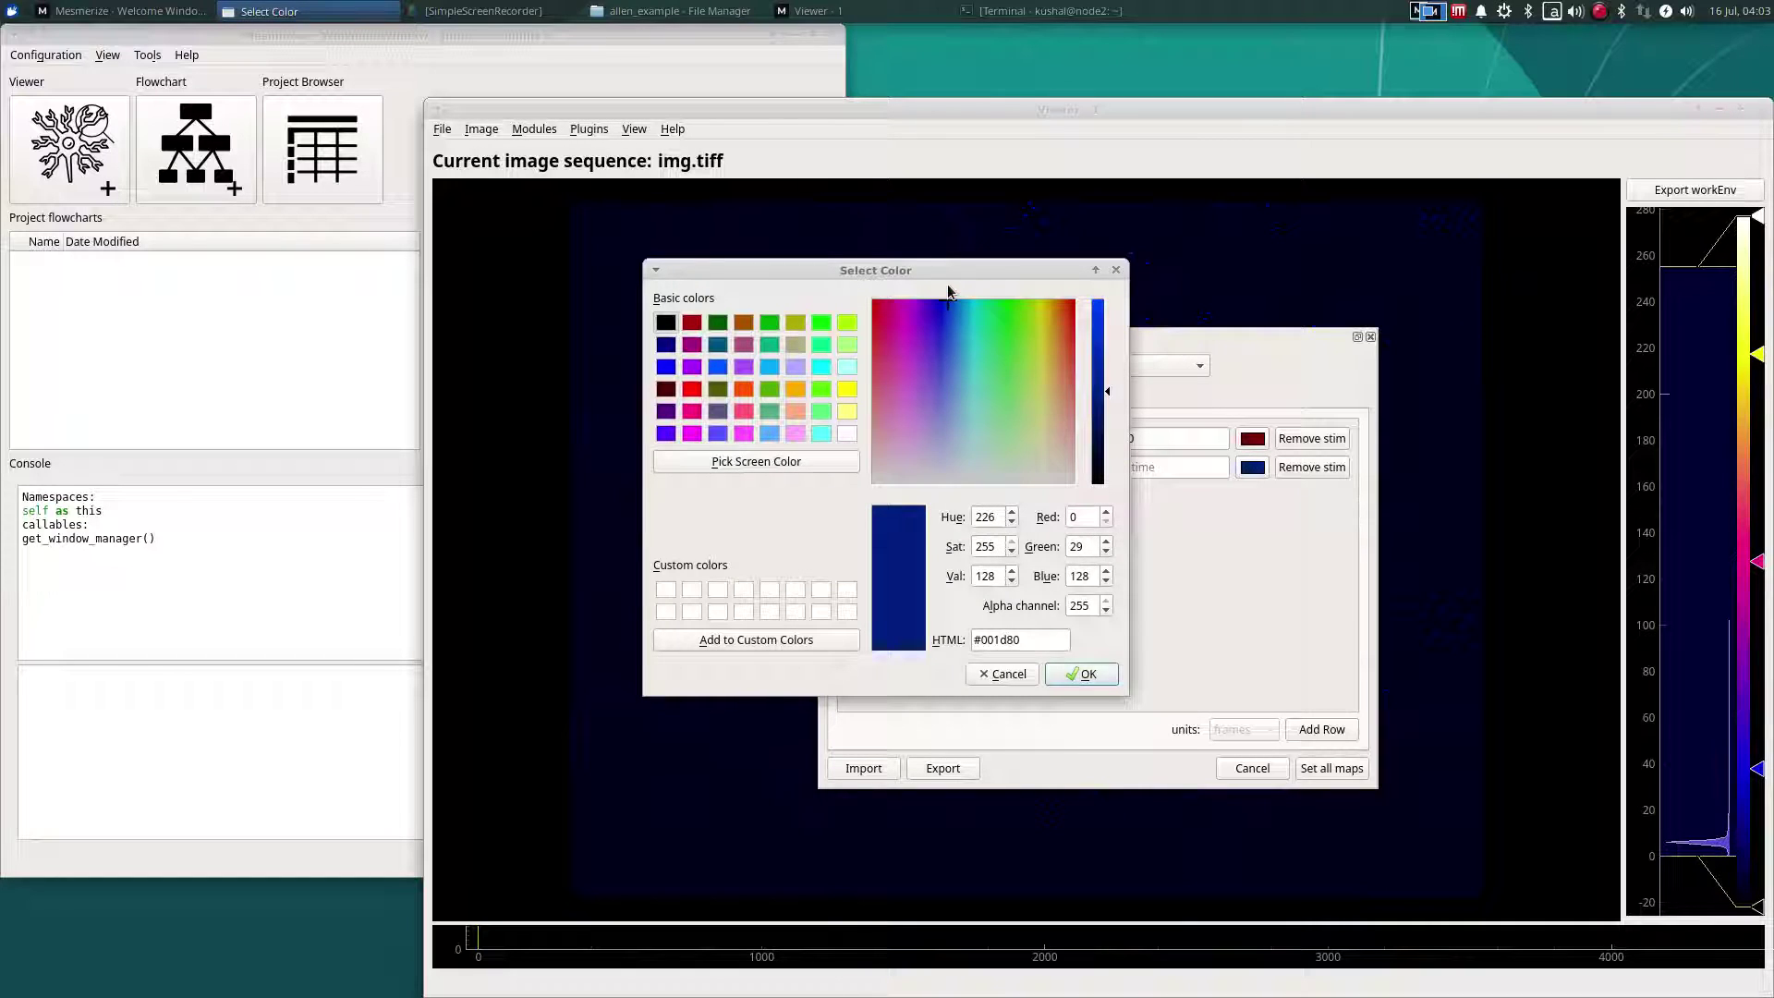
click(1105, 676)
Step: Fill the second sf row with name stim_2, start time 1200 and end time 1500
click(921, 468)
text(stim)
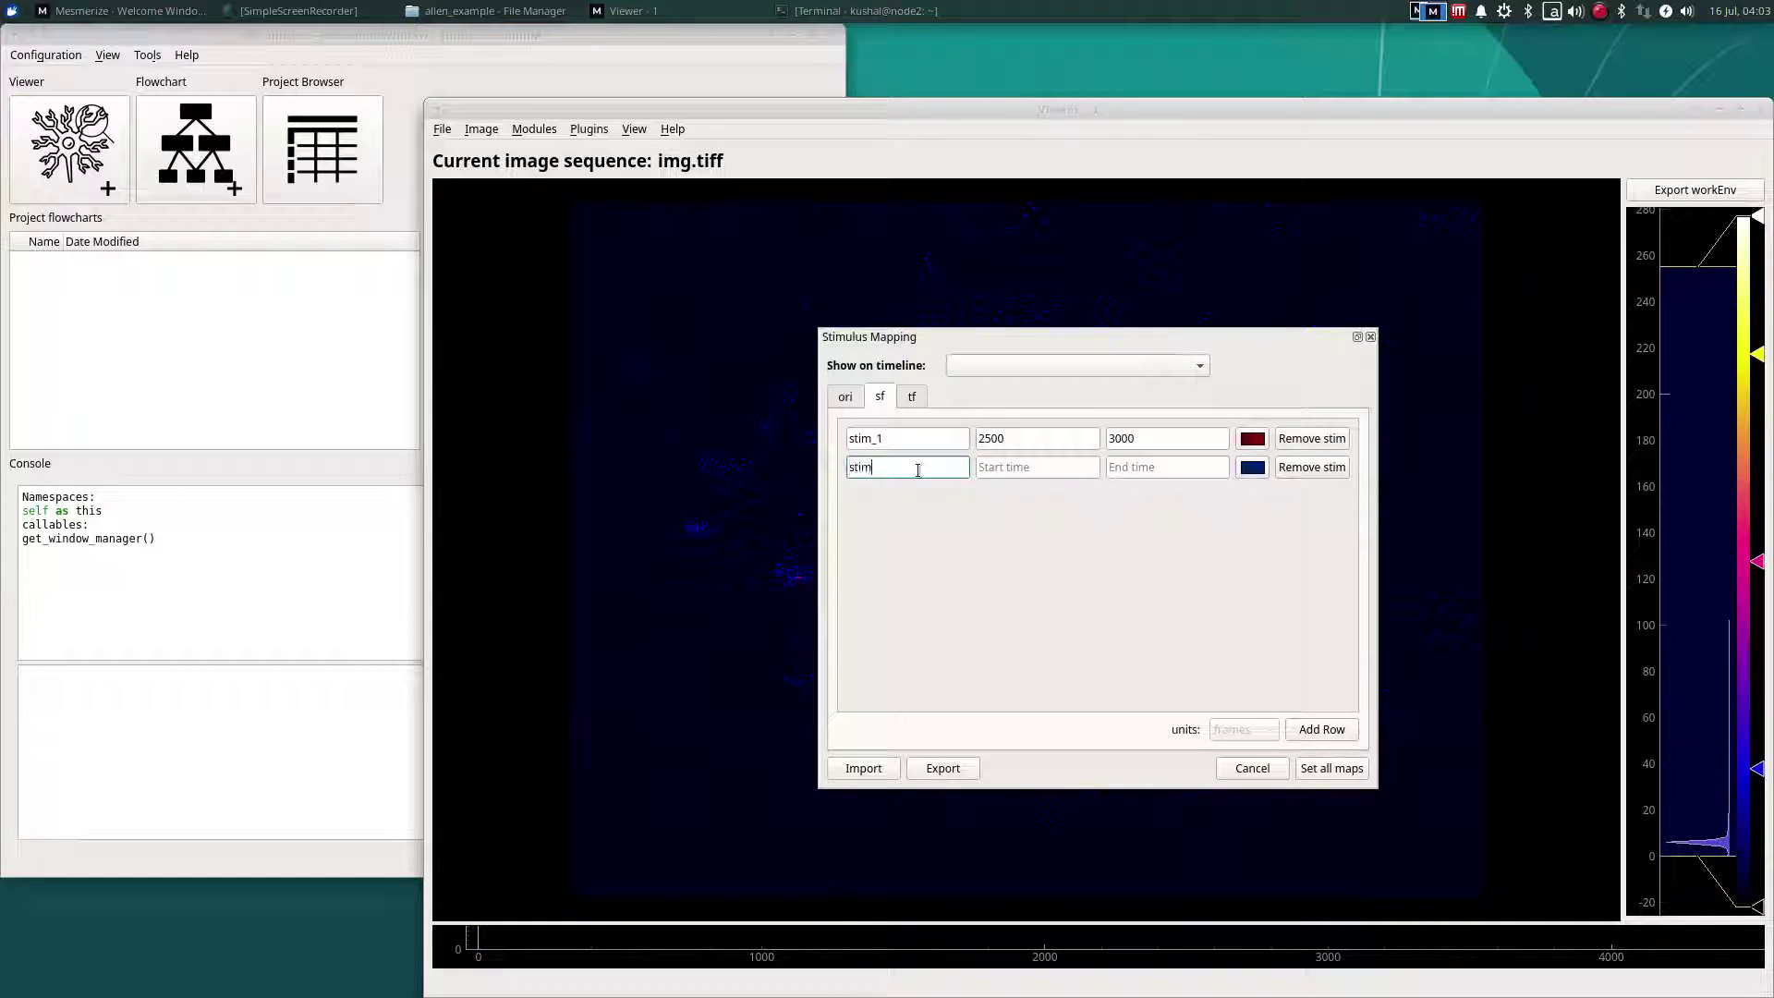
text(_2)
key(Tab)
text(1200)
key(Tab)
text(1500)
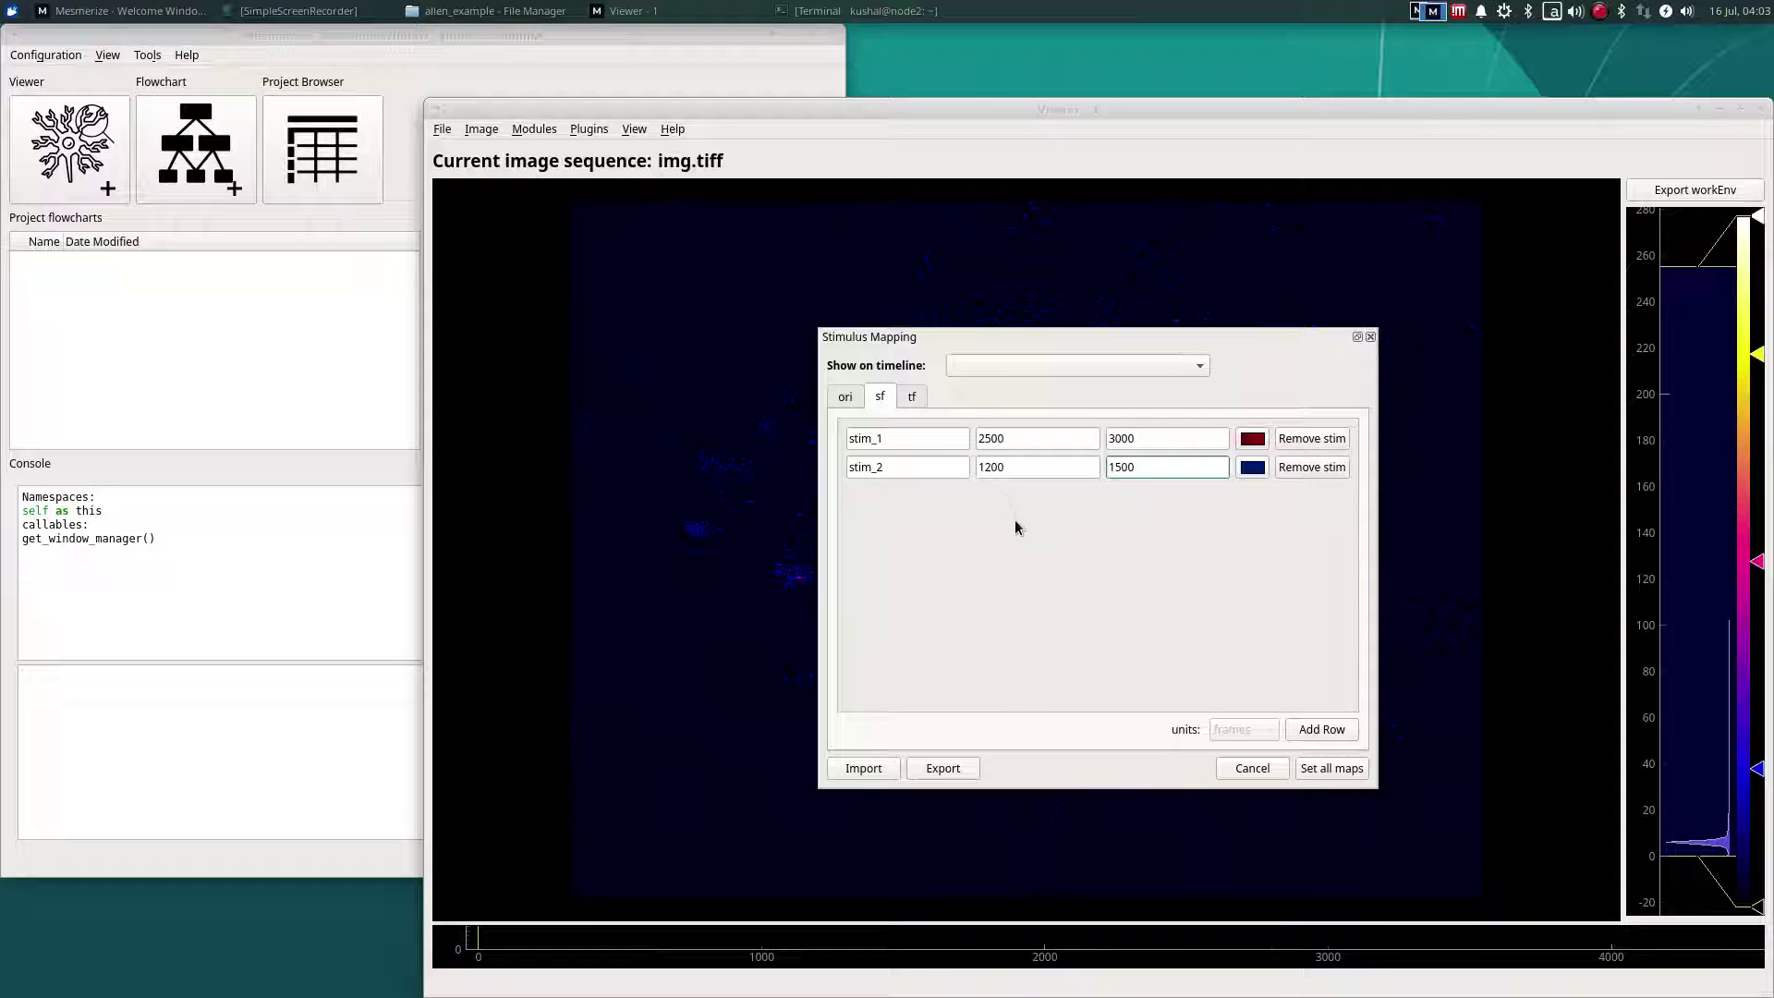
Step: Add three stimulus rows to the tf map and fill the first with name stim_a, start time 200 and end time 300
click(912, 395)
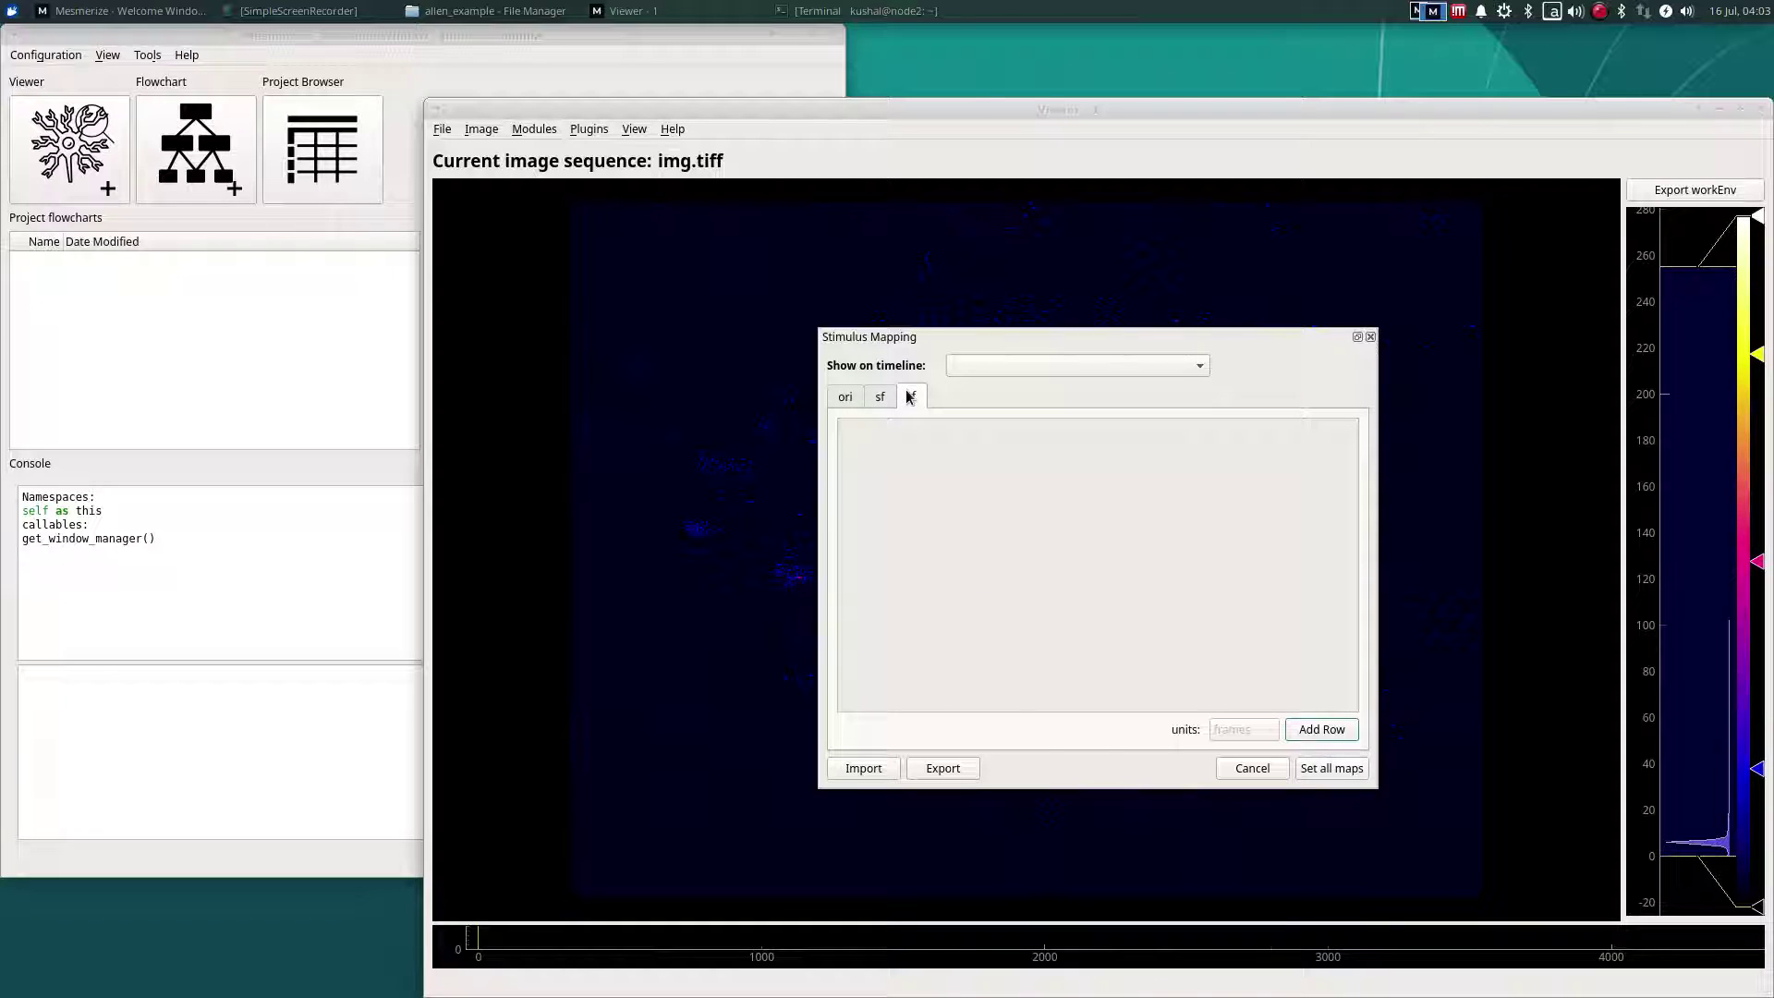
click(1351, 730)
click(1351, 730)
click(1351, 730)
click(913, 442)
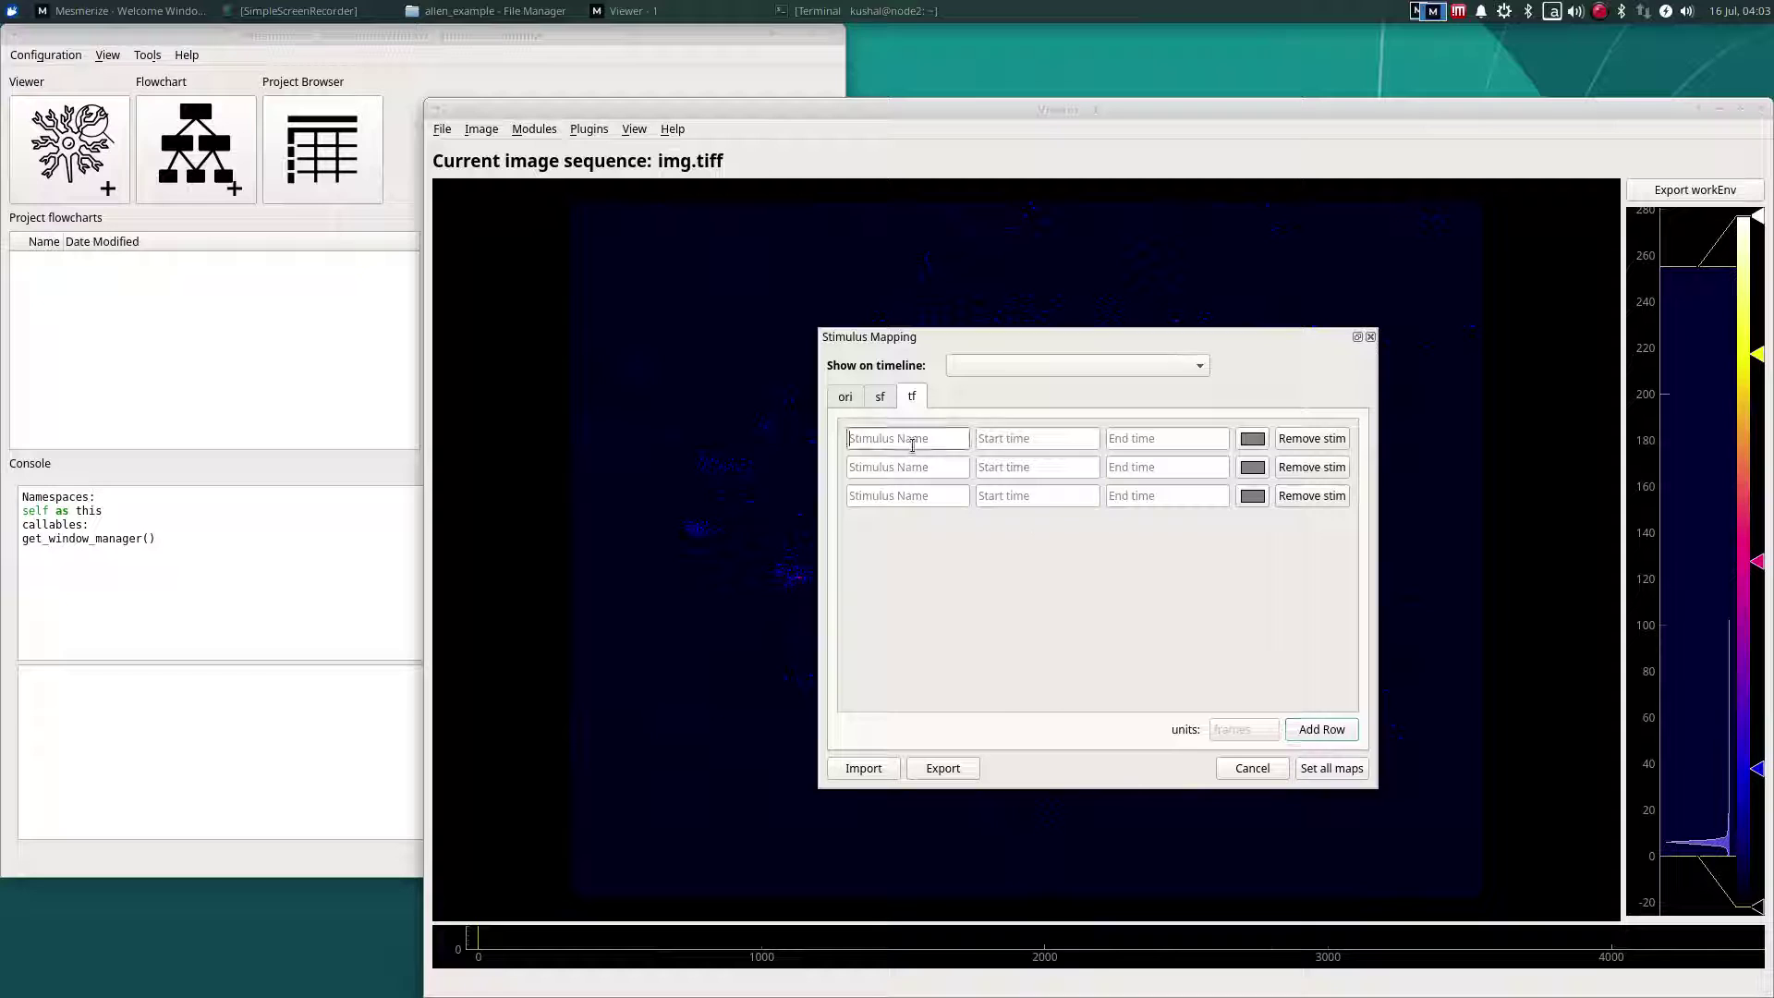
text(stim_a)
key(Tab)
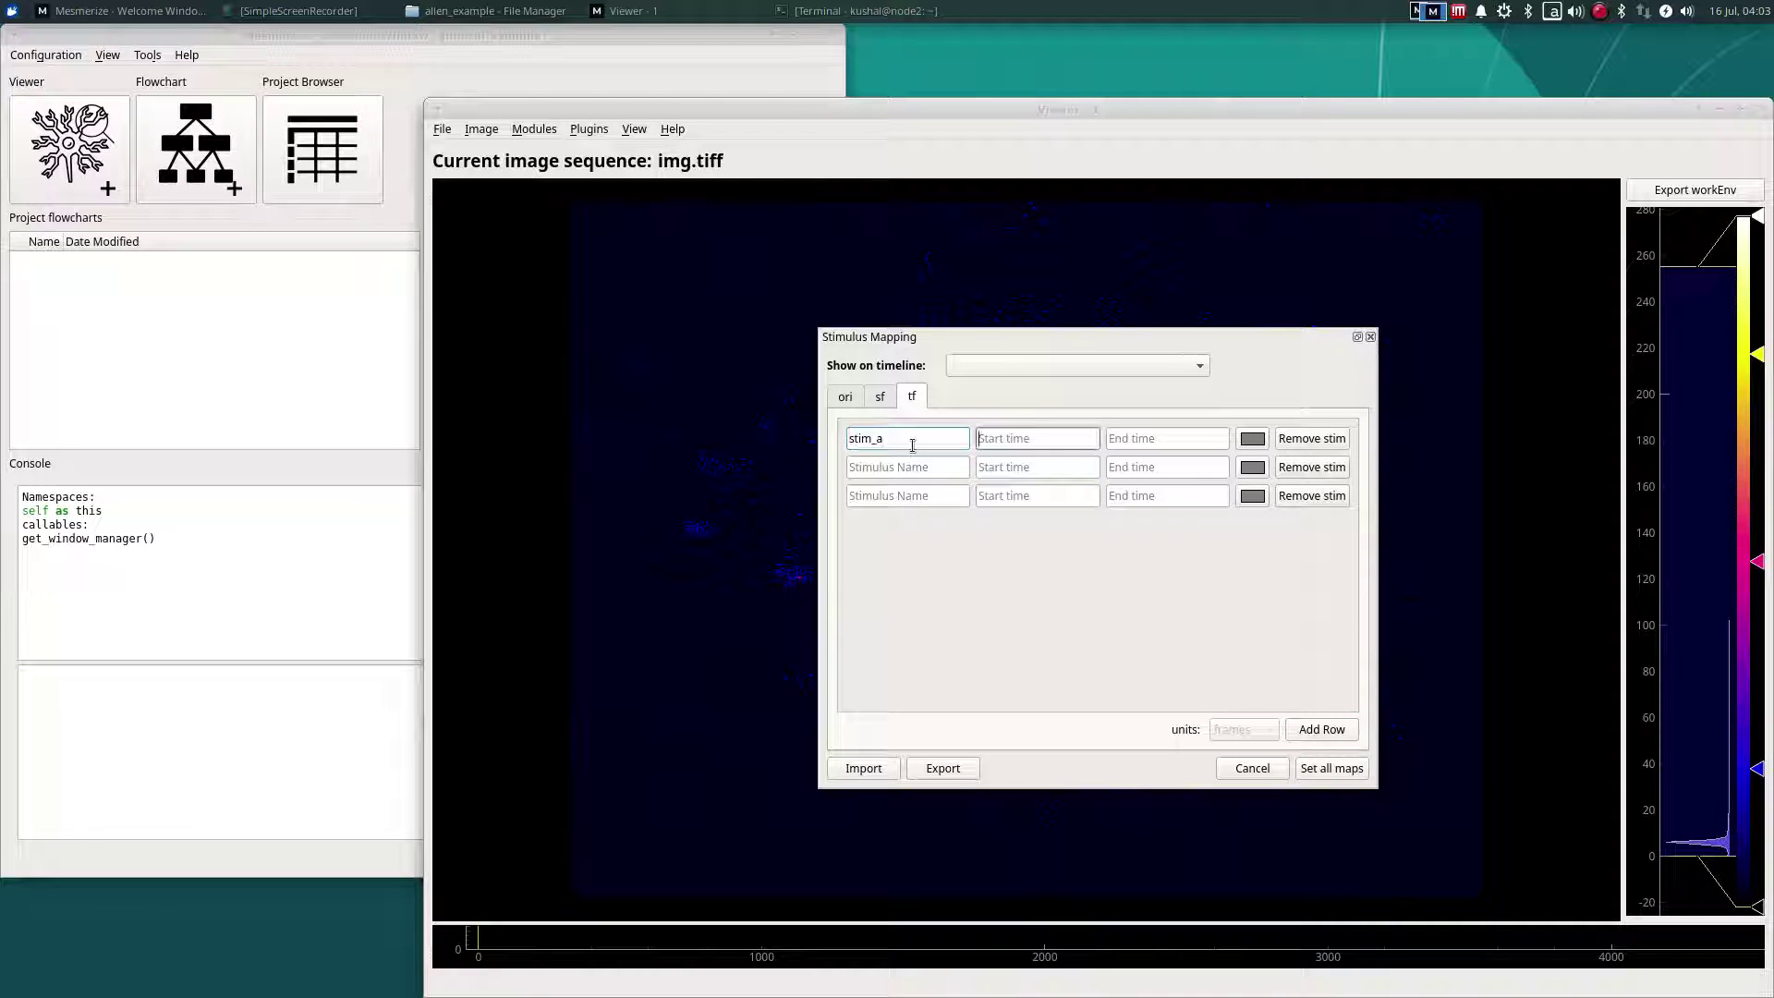
text(200)
key(Tab)
text(300)
Step: Fill the second tf row with name stim_b, start time 500 and end time 1000
key(Tab)
key(Tab)
key(Tab)
text(stim_b)
key(Tab)
text(500)
key(Tab)
Step: Fill the third tf row with name stim_c, start time 3000 and end time 3300
key(Tab)
key(Tab)
key(Tab)
text(300)
key(BackSpace)
text(stim_c)
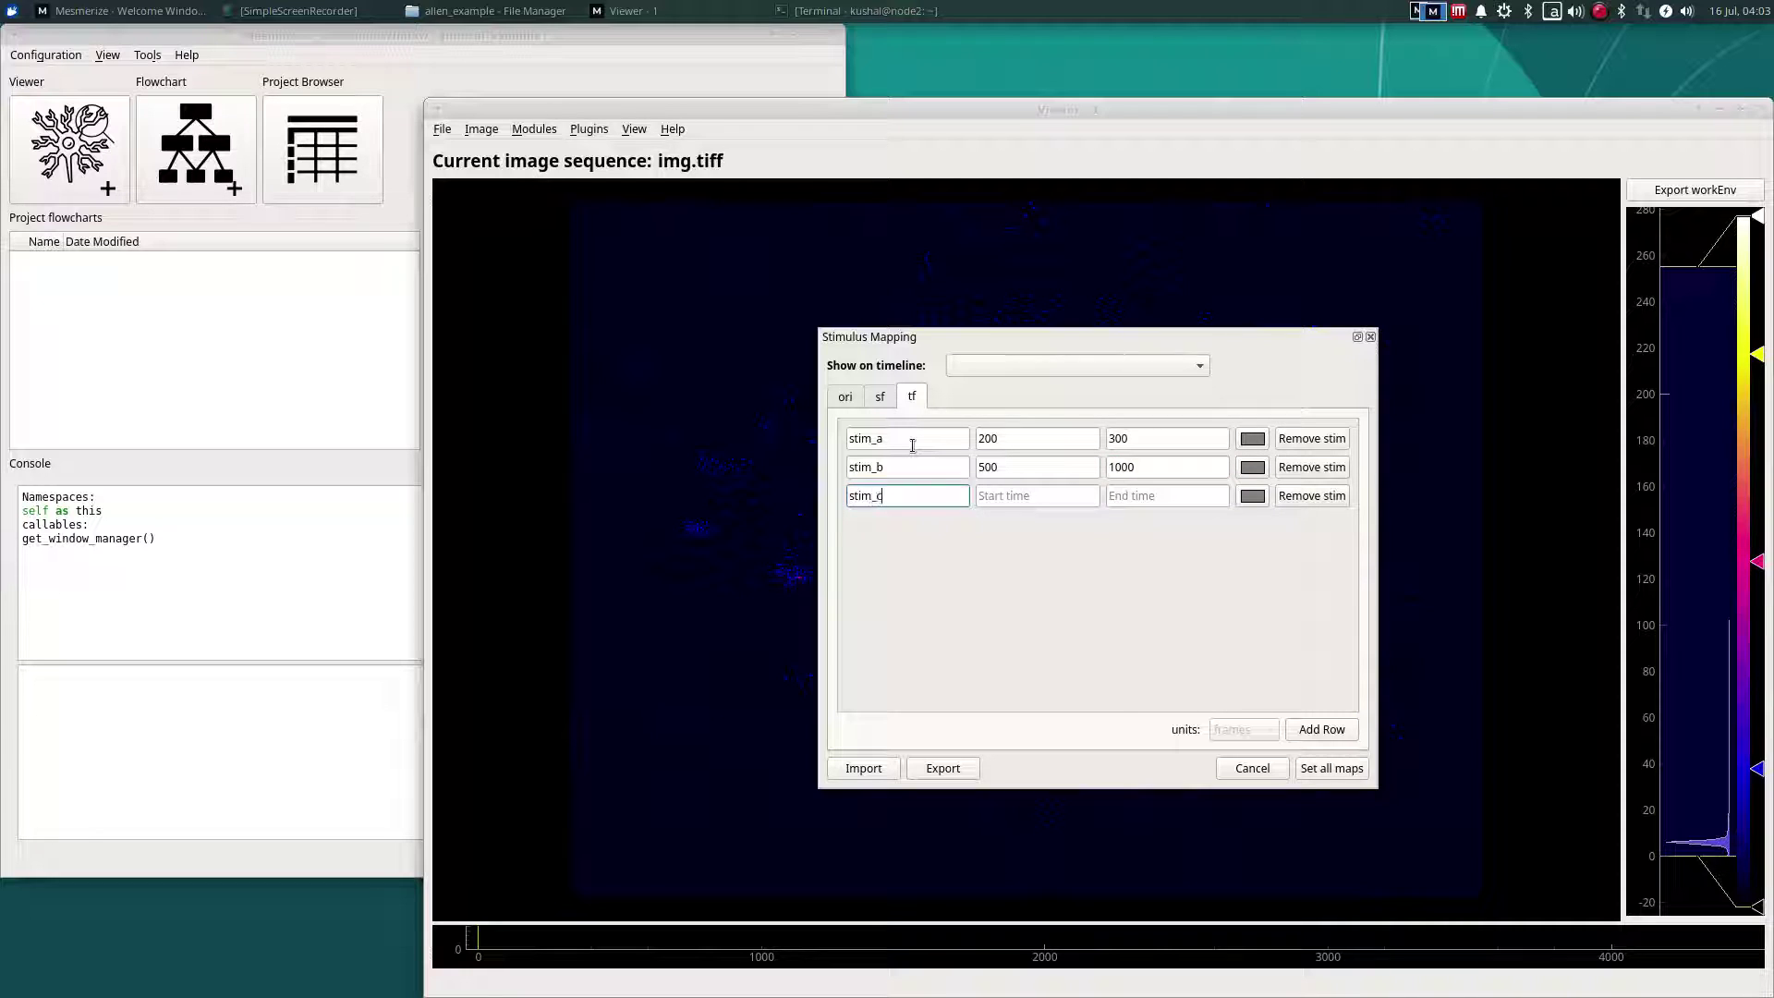
key(Tab)
text(3)
key(Tab)
text(3300)
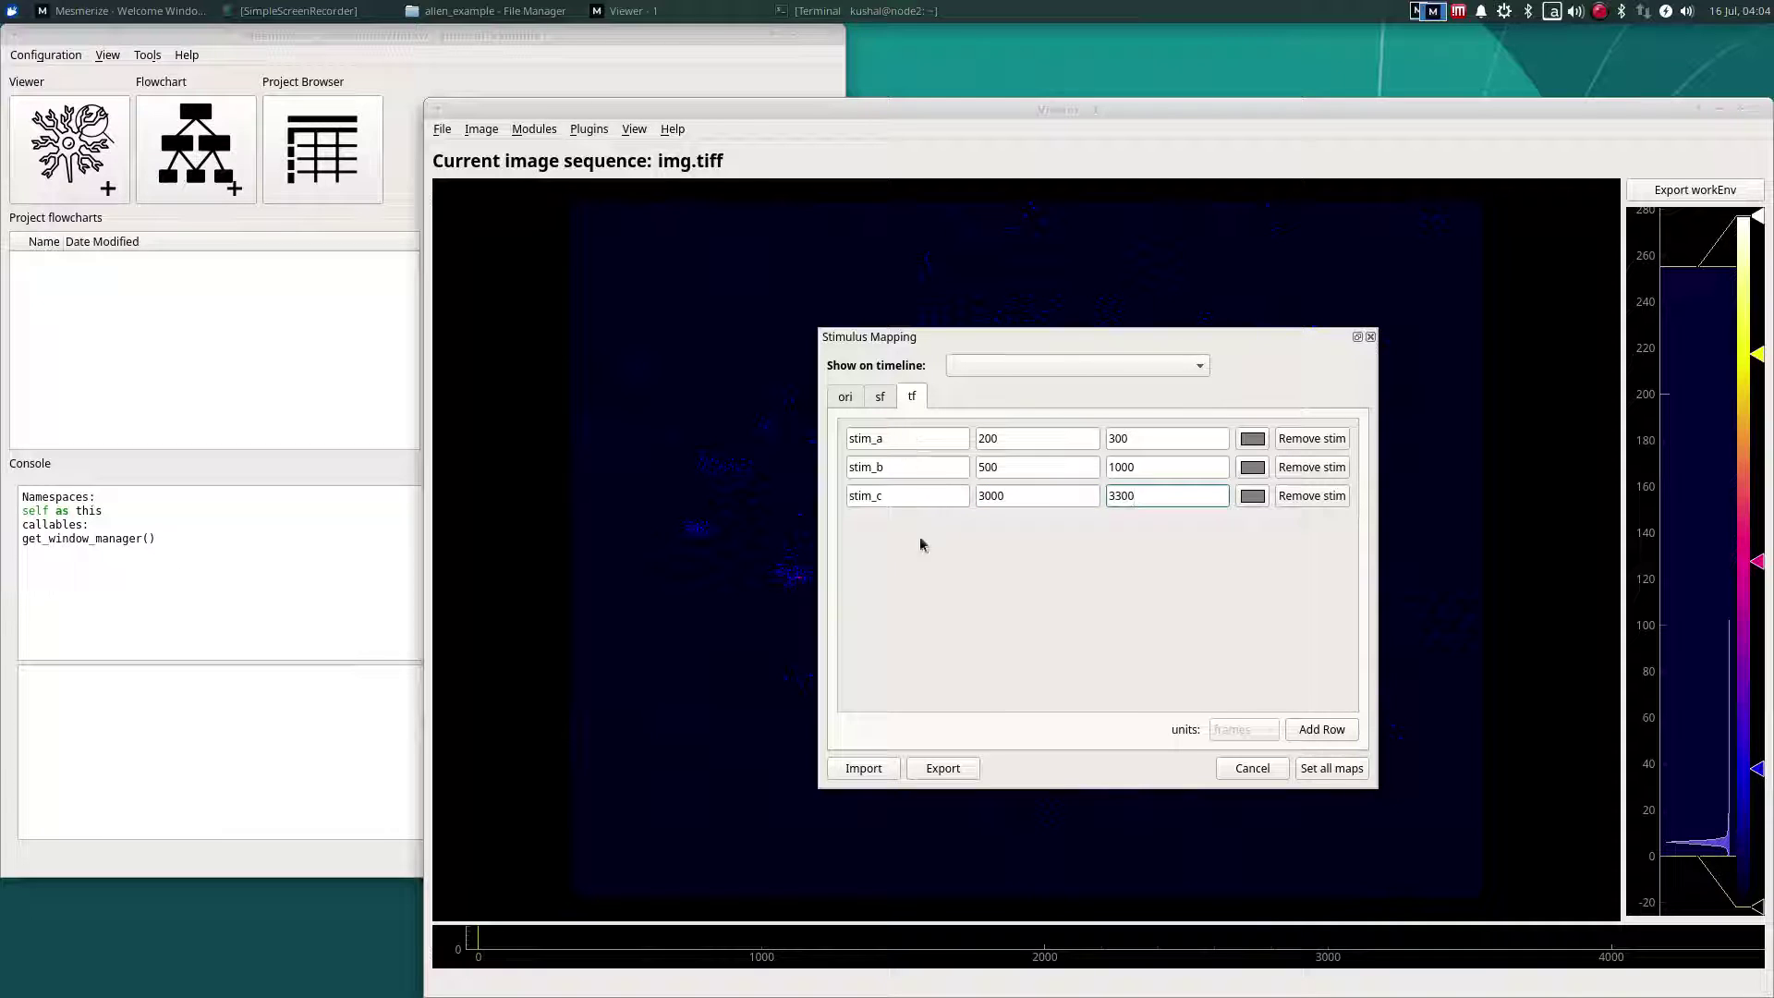
Step: Color the tf stimuli: stim_b purple, stim_c green #008000 and stim_a dark yellow
click(1253, 467)
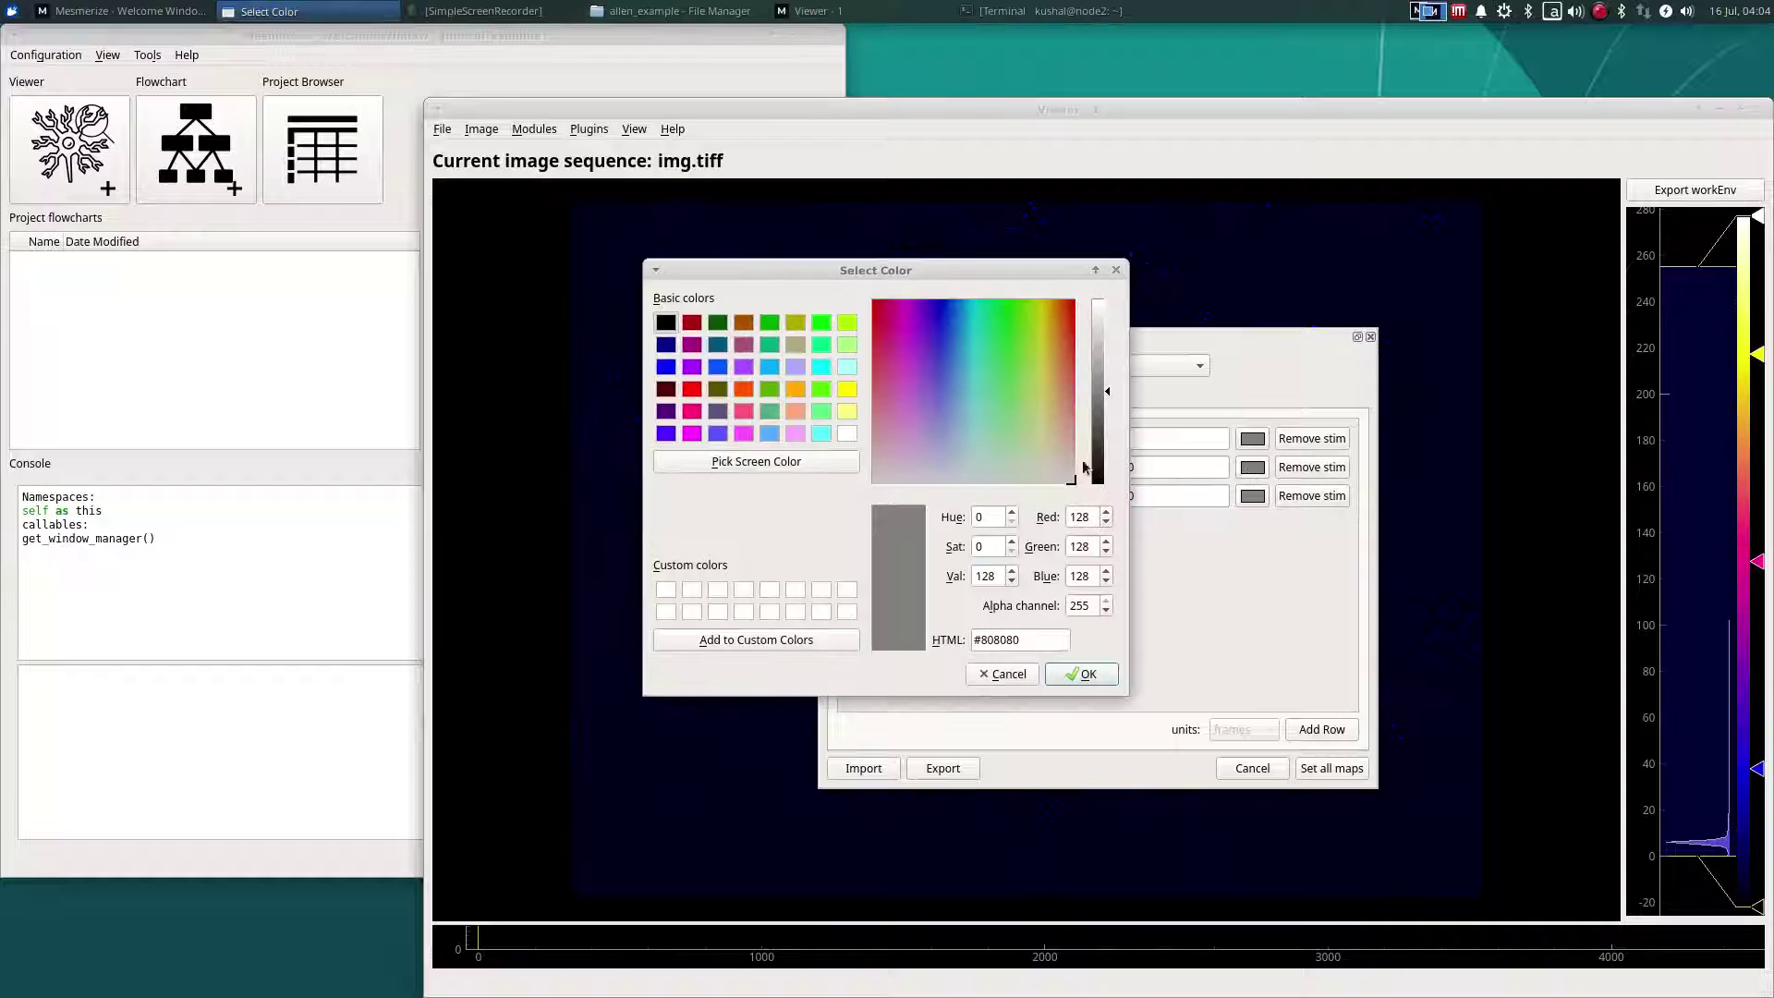
drag(928, 381, 1005, 270)
click(1097, 678)
click(1253, 496)
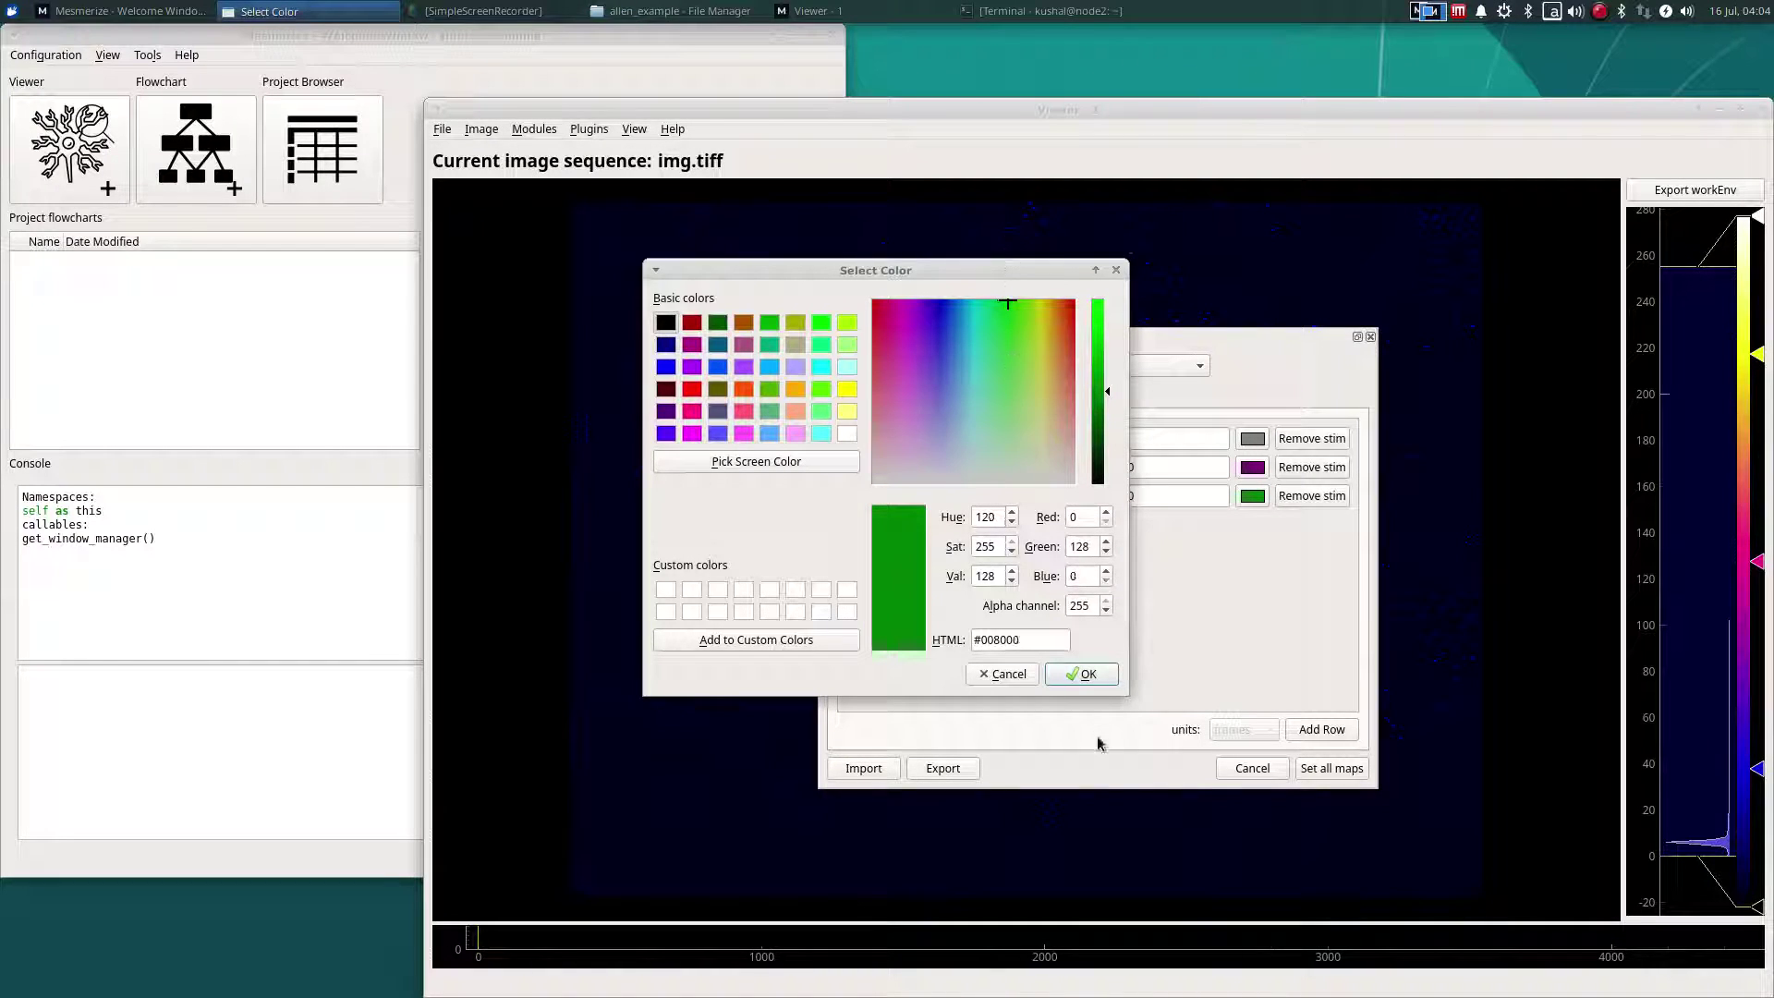
click(1083, 674)
click(1253, 438)
click(1047, 302)
click(1086, 677)
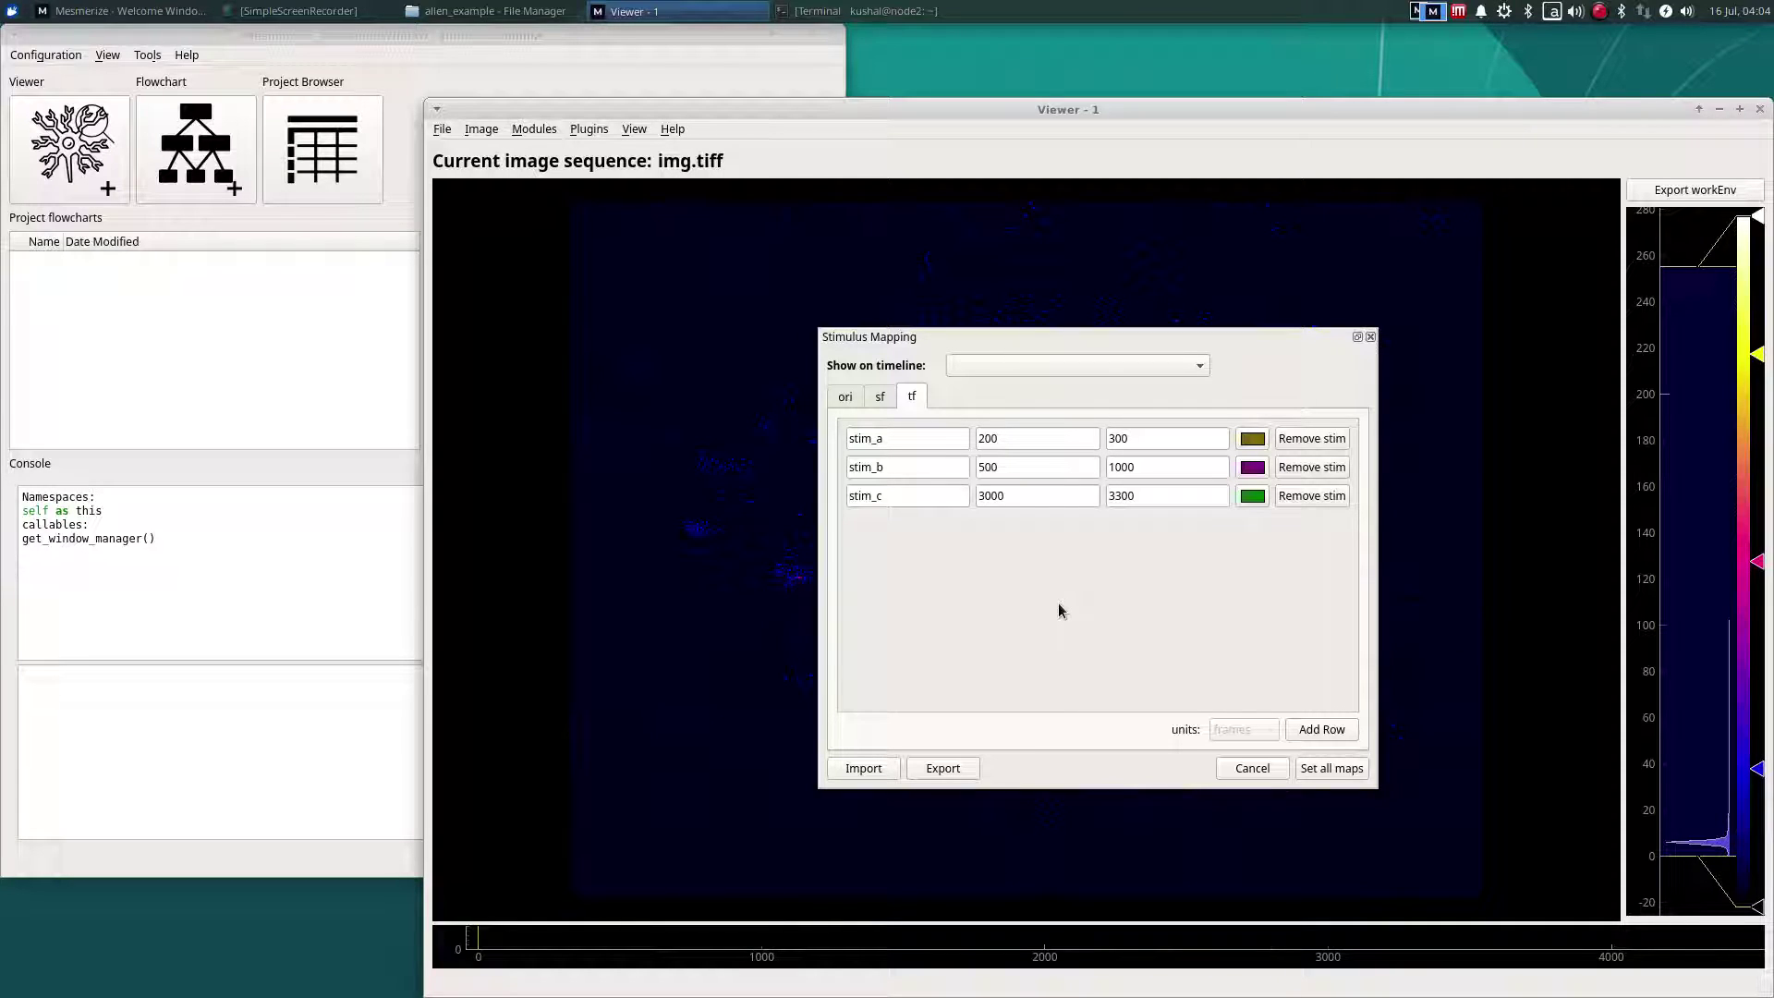
Step: Apply all stimulus maps and show the ori map on the timeline alongside its stimulus list
click(1330, 771)
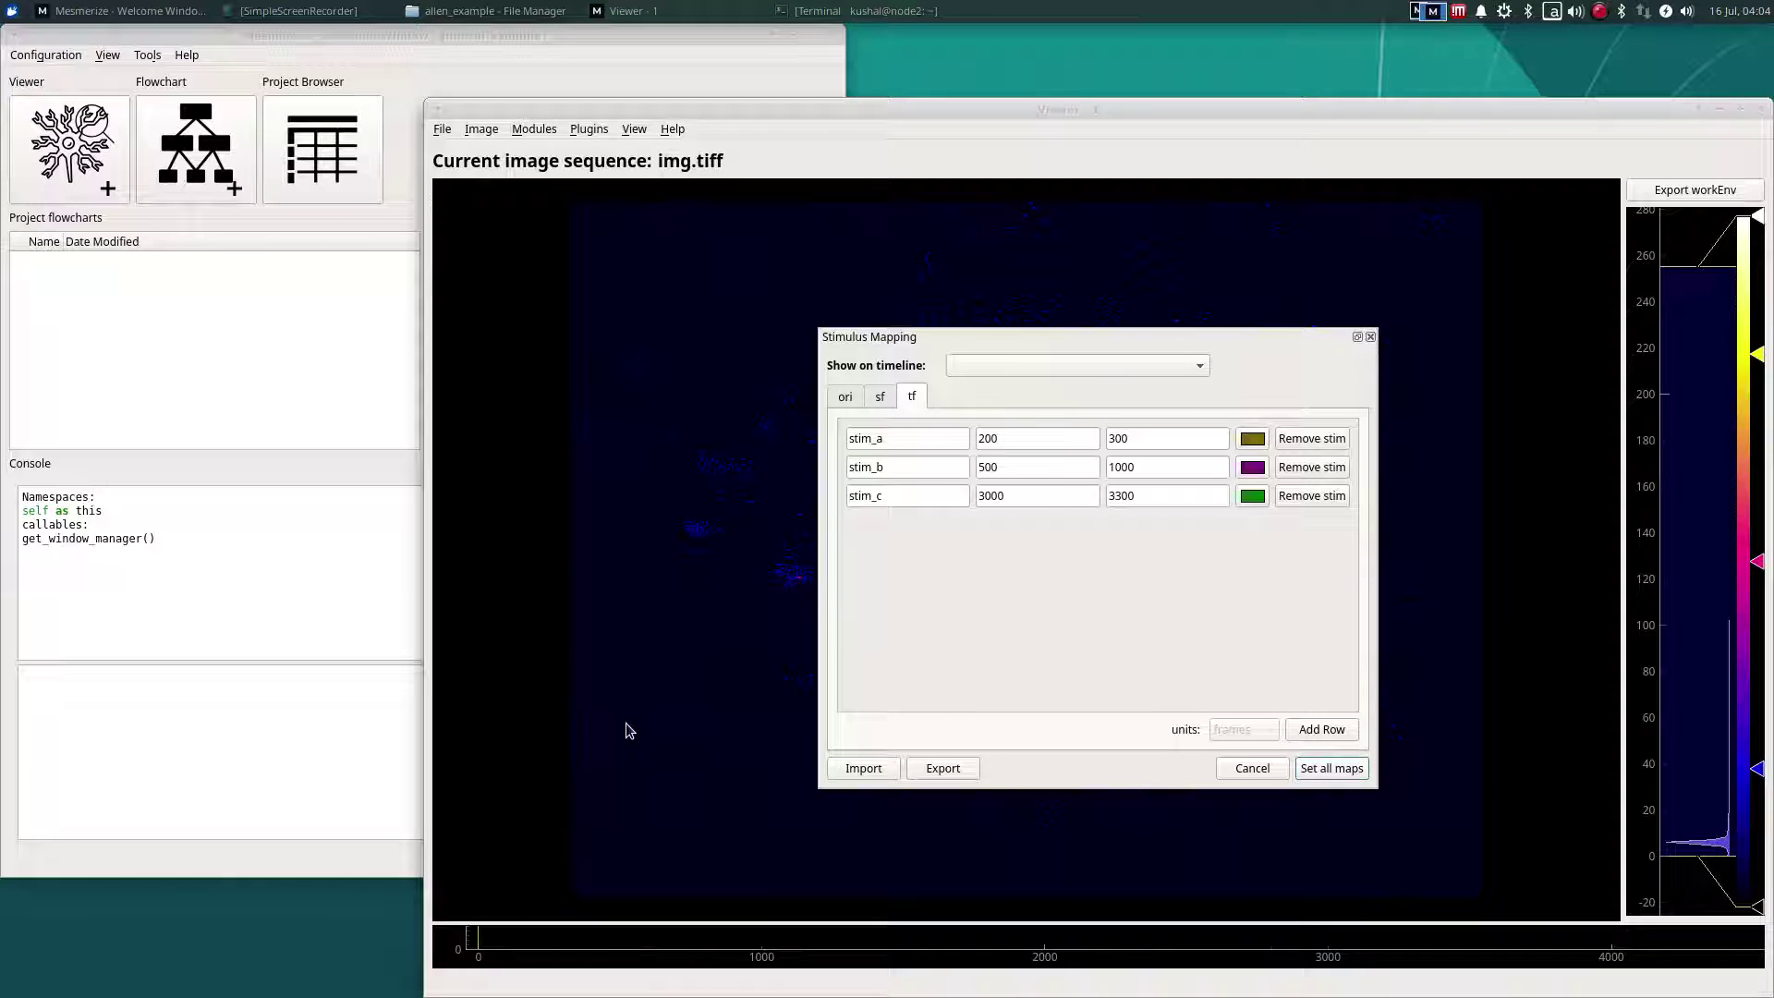
click(1007, 370)
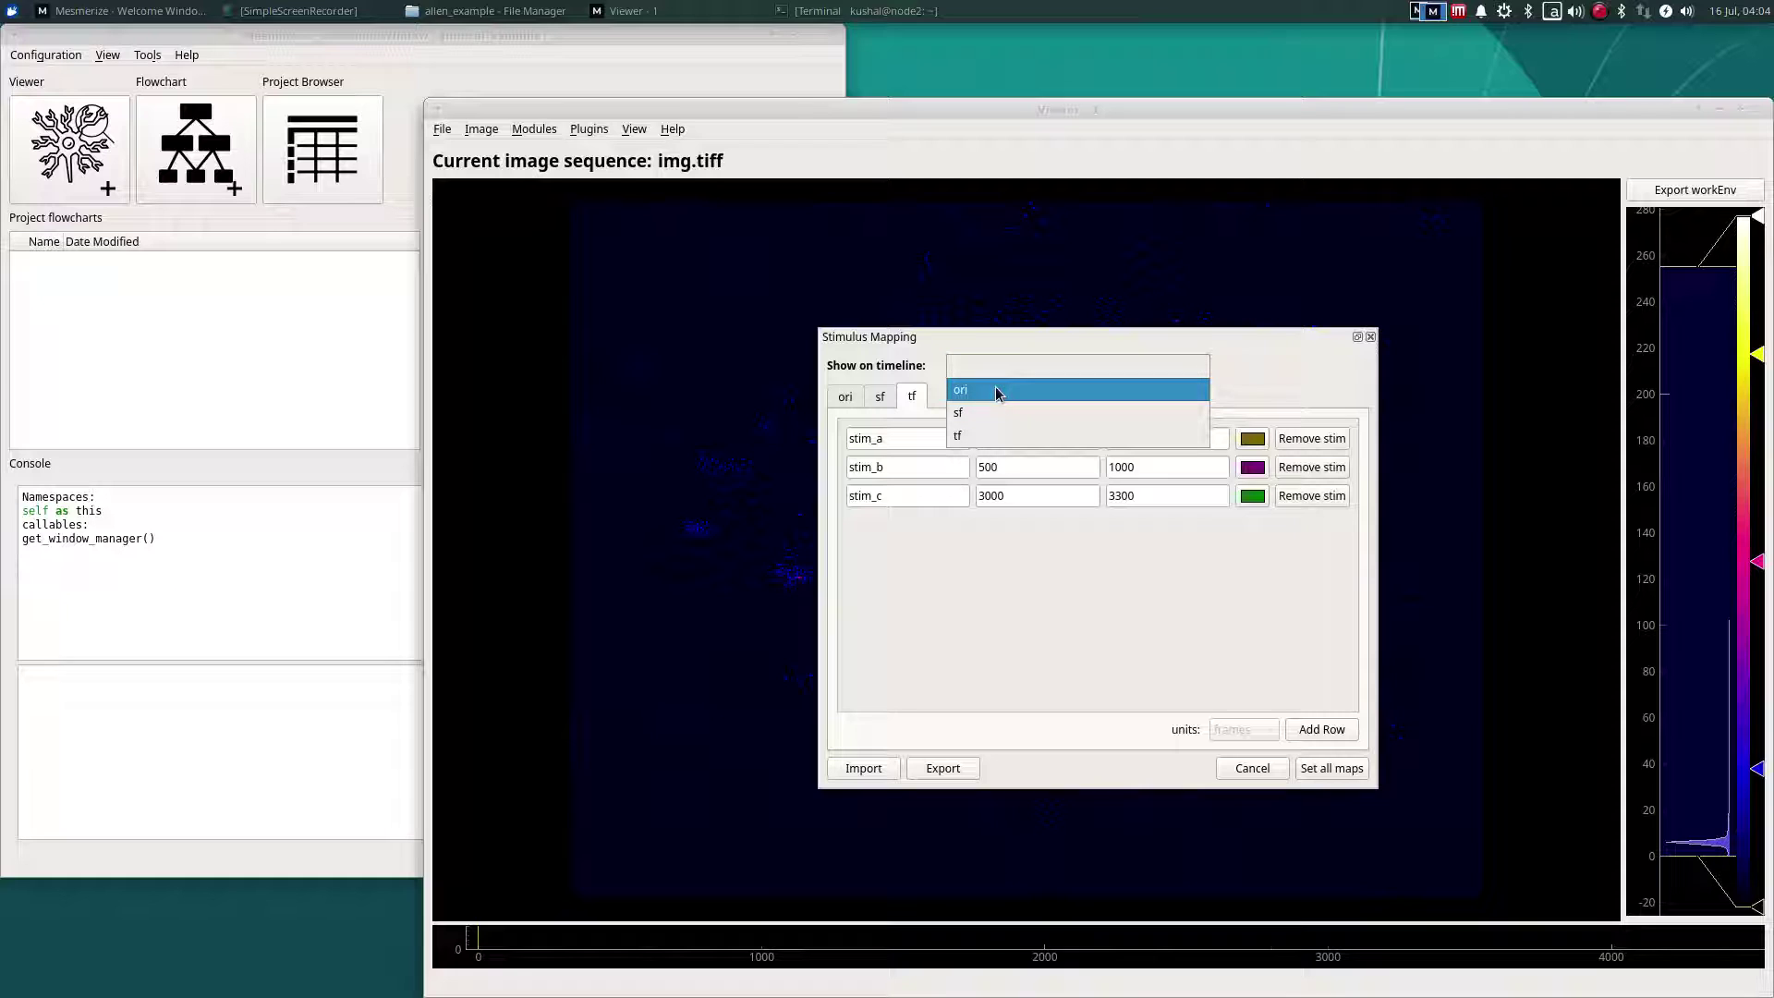
click(998, 392)
click(844, 396)
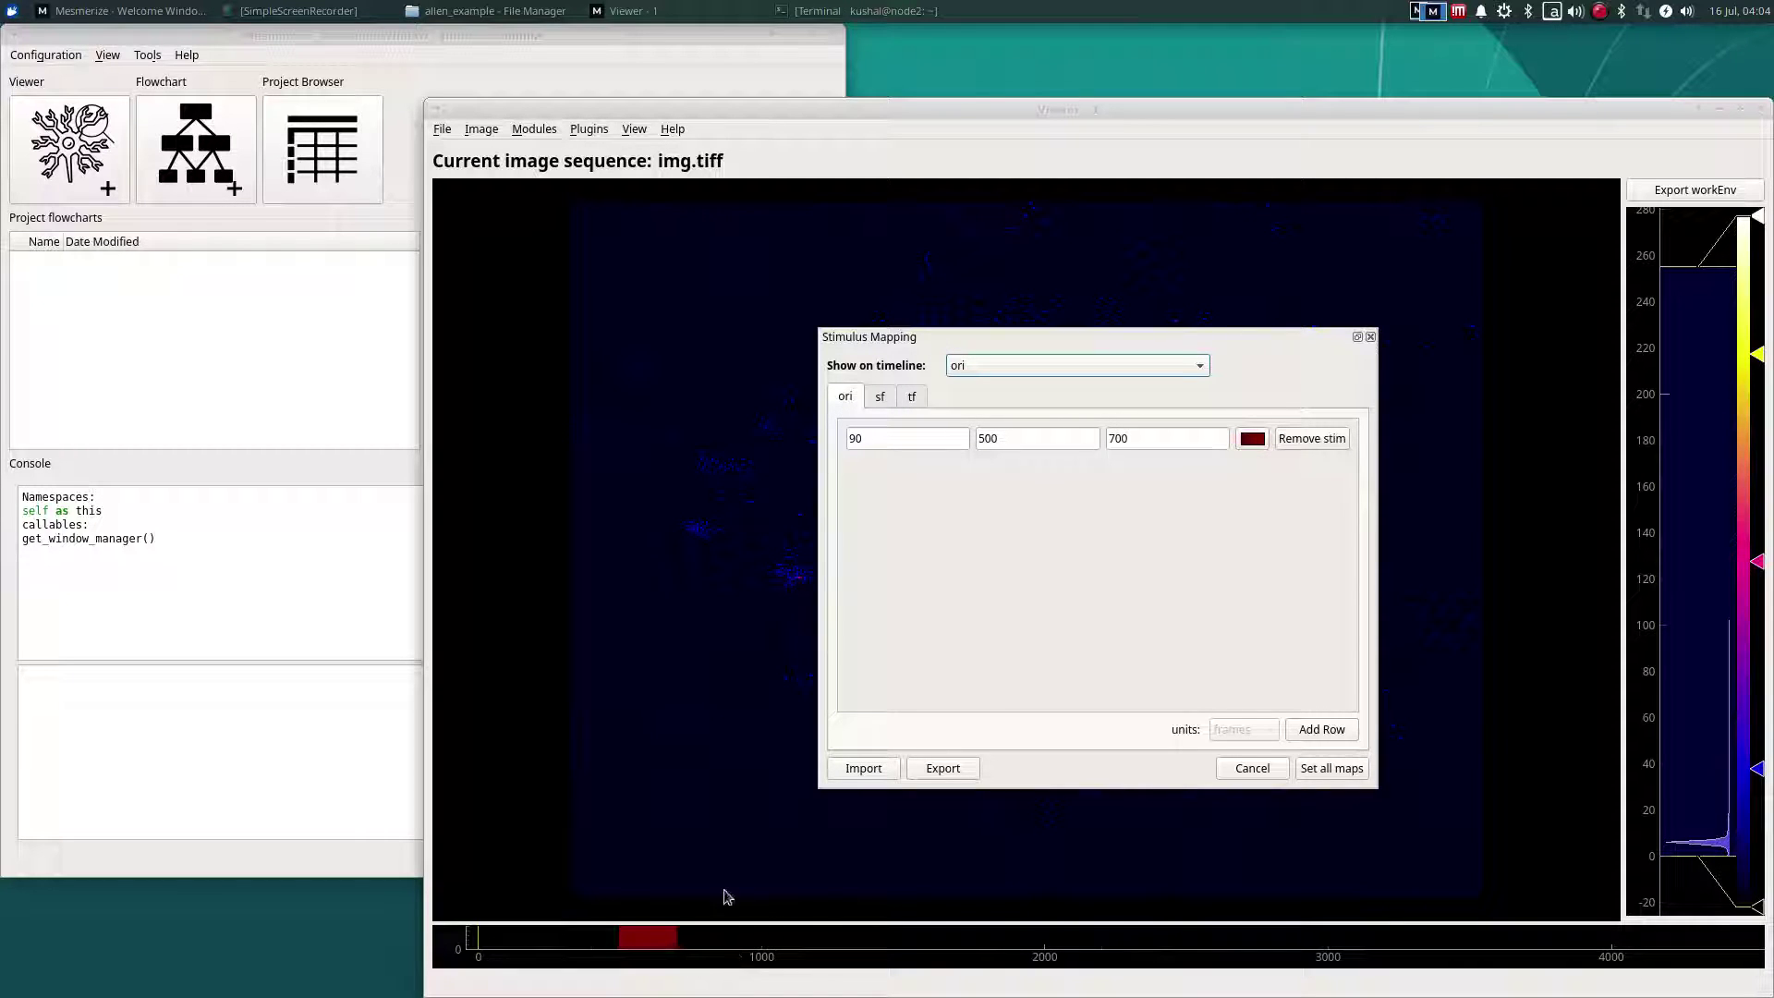
Step: Show the sf map on the timeline with its stimulus list, and switch the timeline to the tf map
click(1089, 364)
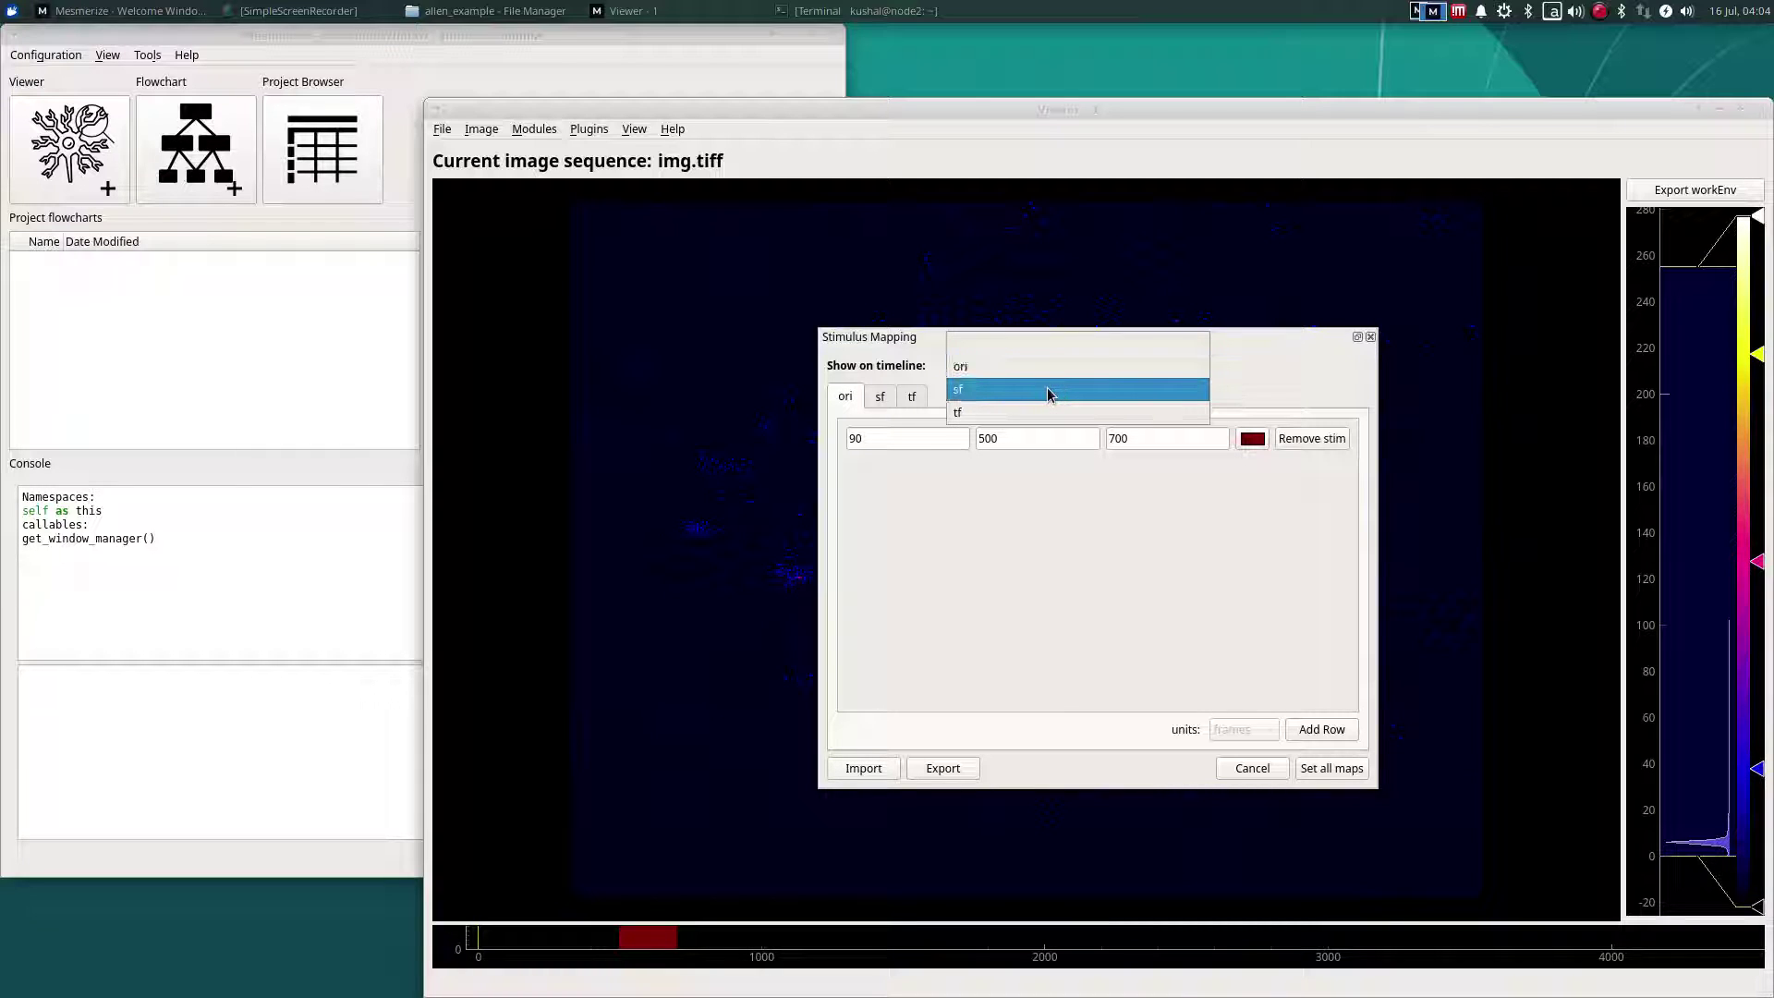
click(1054, 386)
click(885, 397)
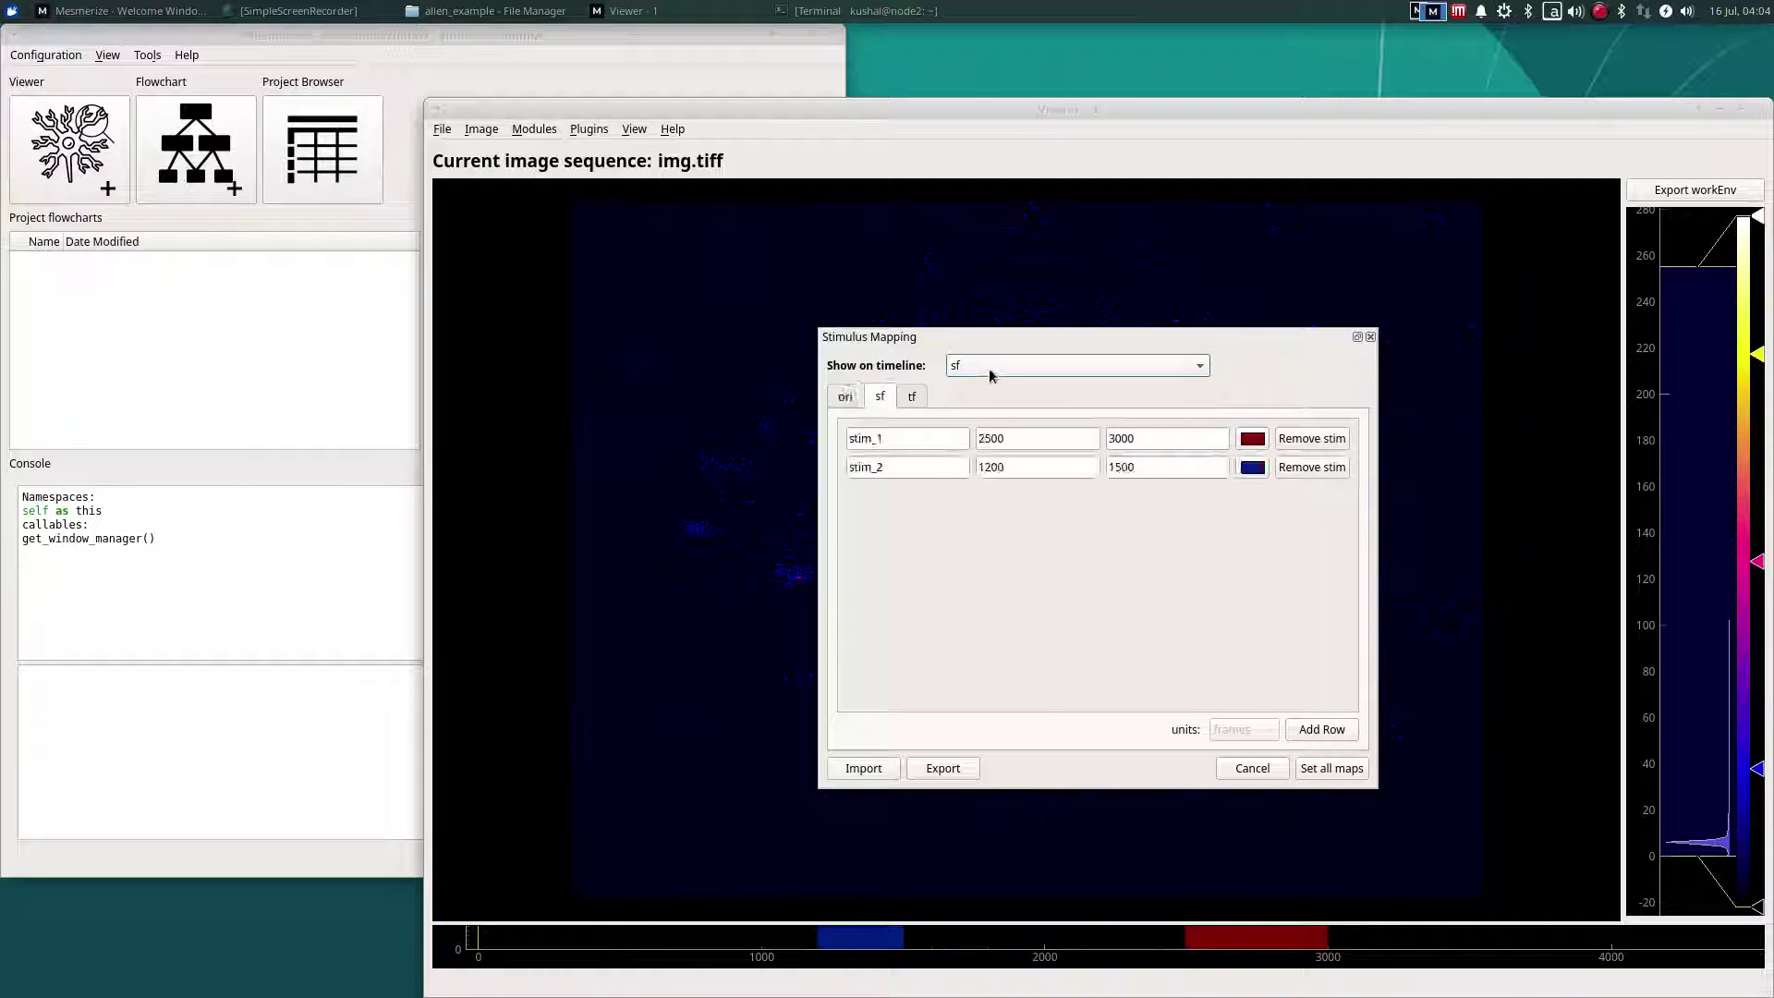
click(989, 367)
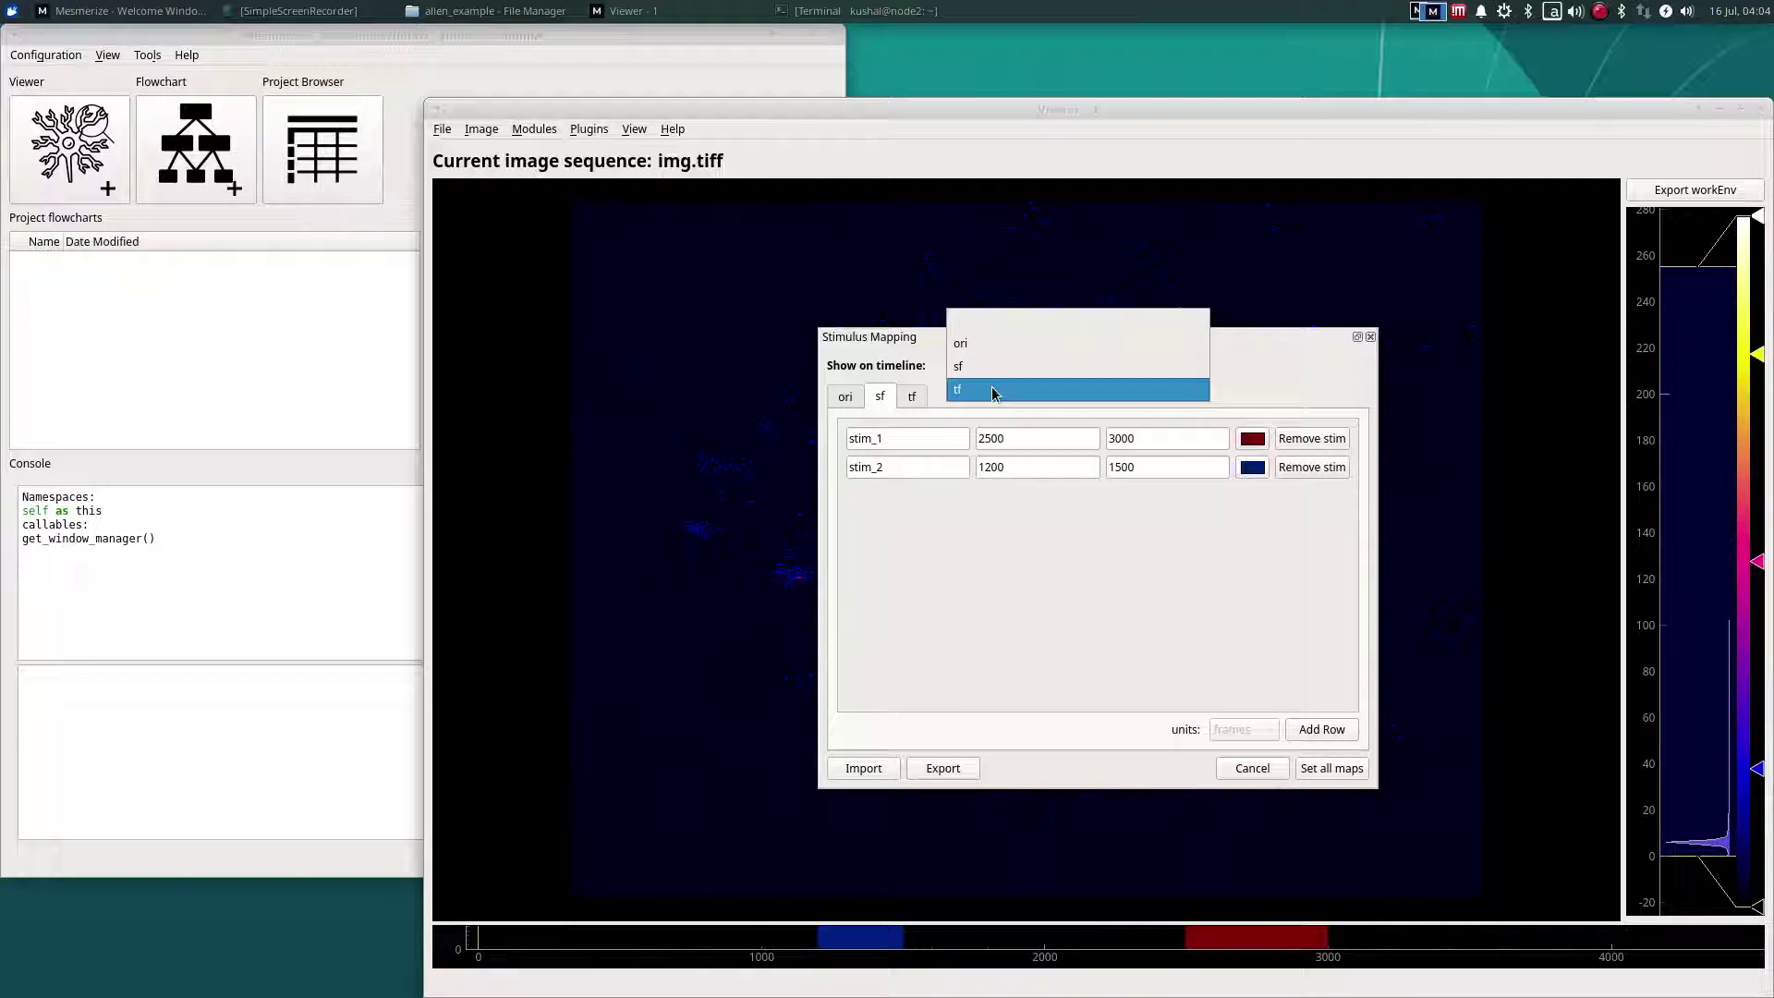
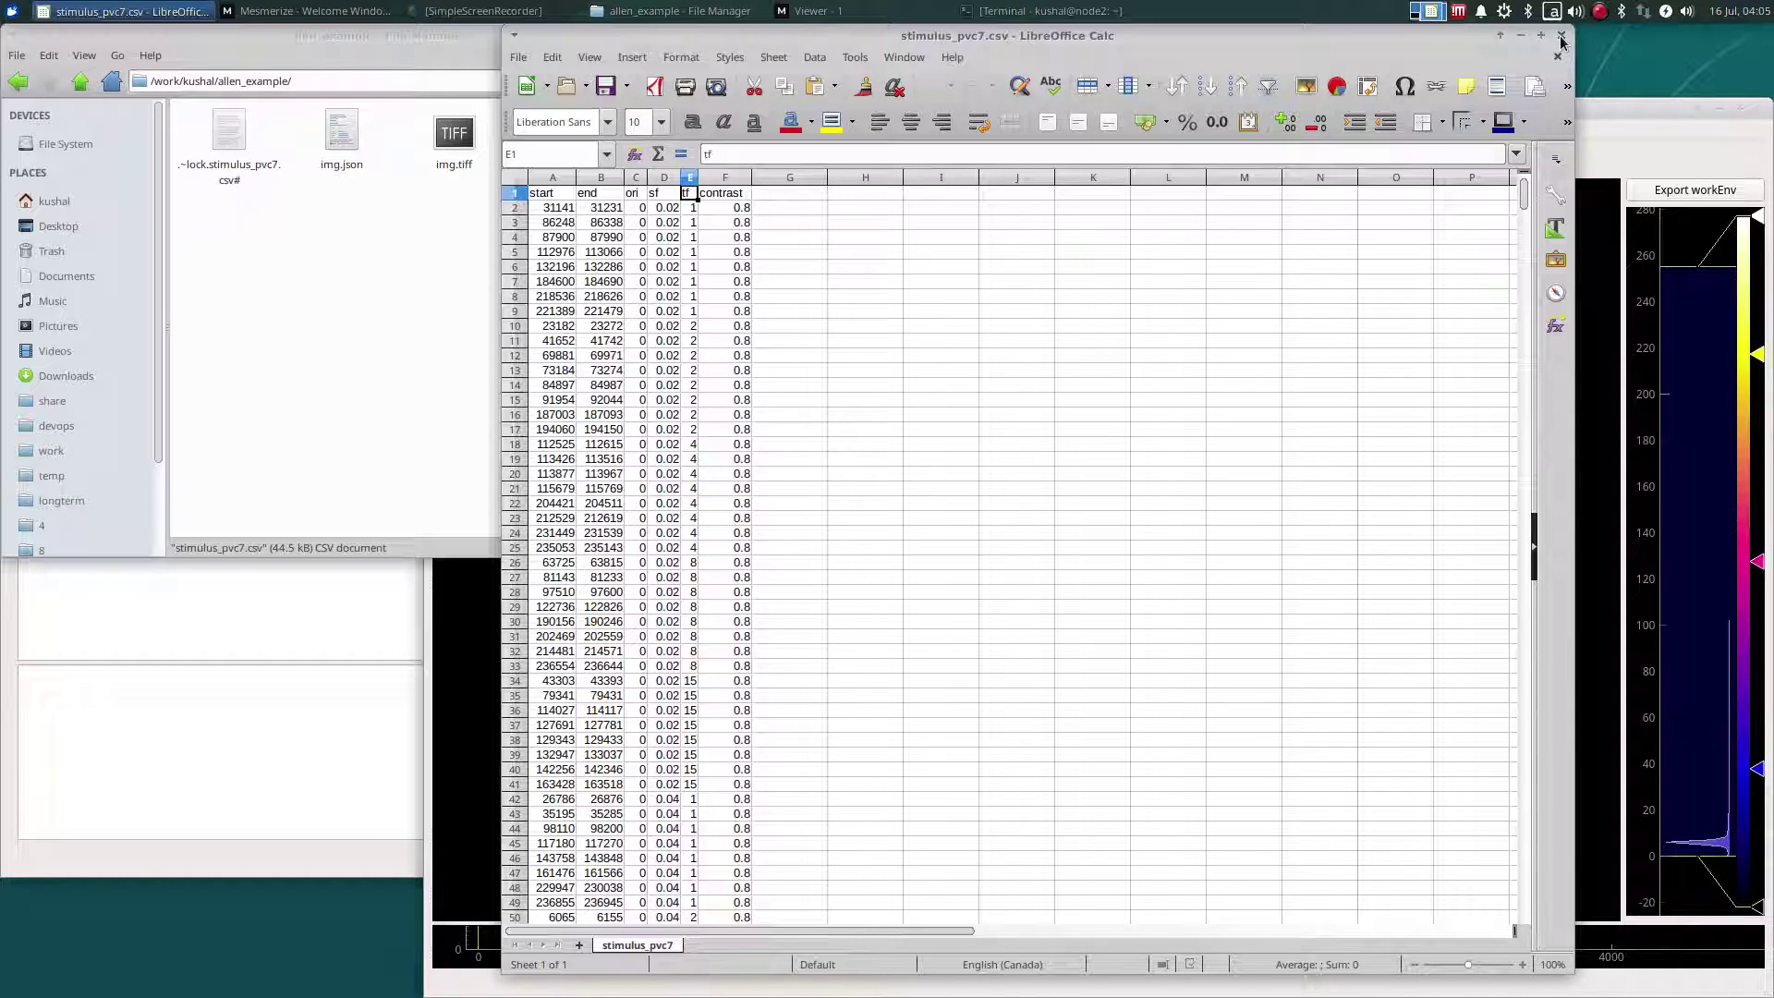
Step: Close the stimulus_pvc7.csv spreadsheet and open the Script Editor module from the Viewer
click(1561, 37)
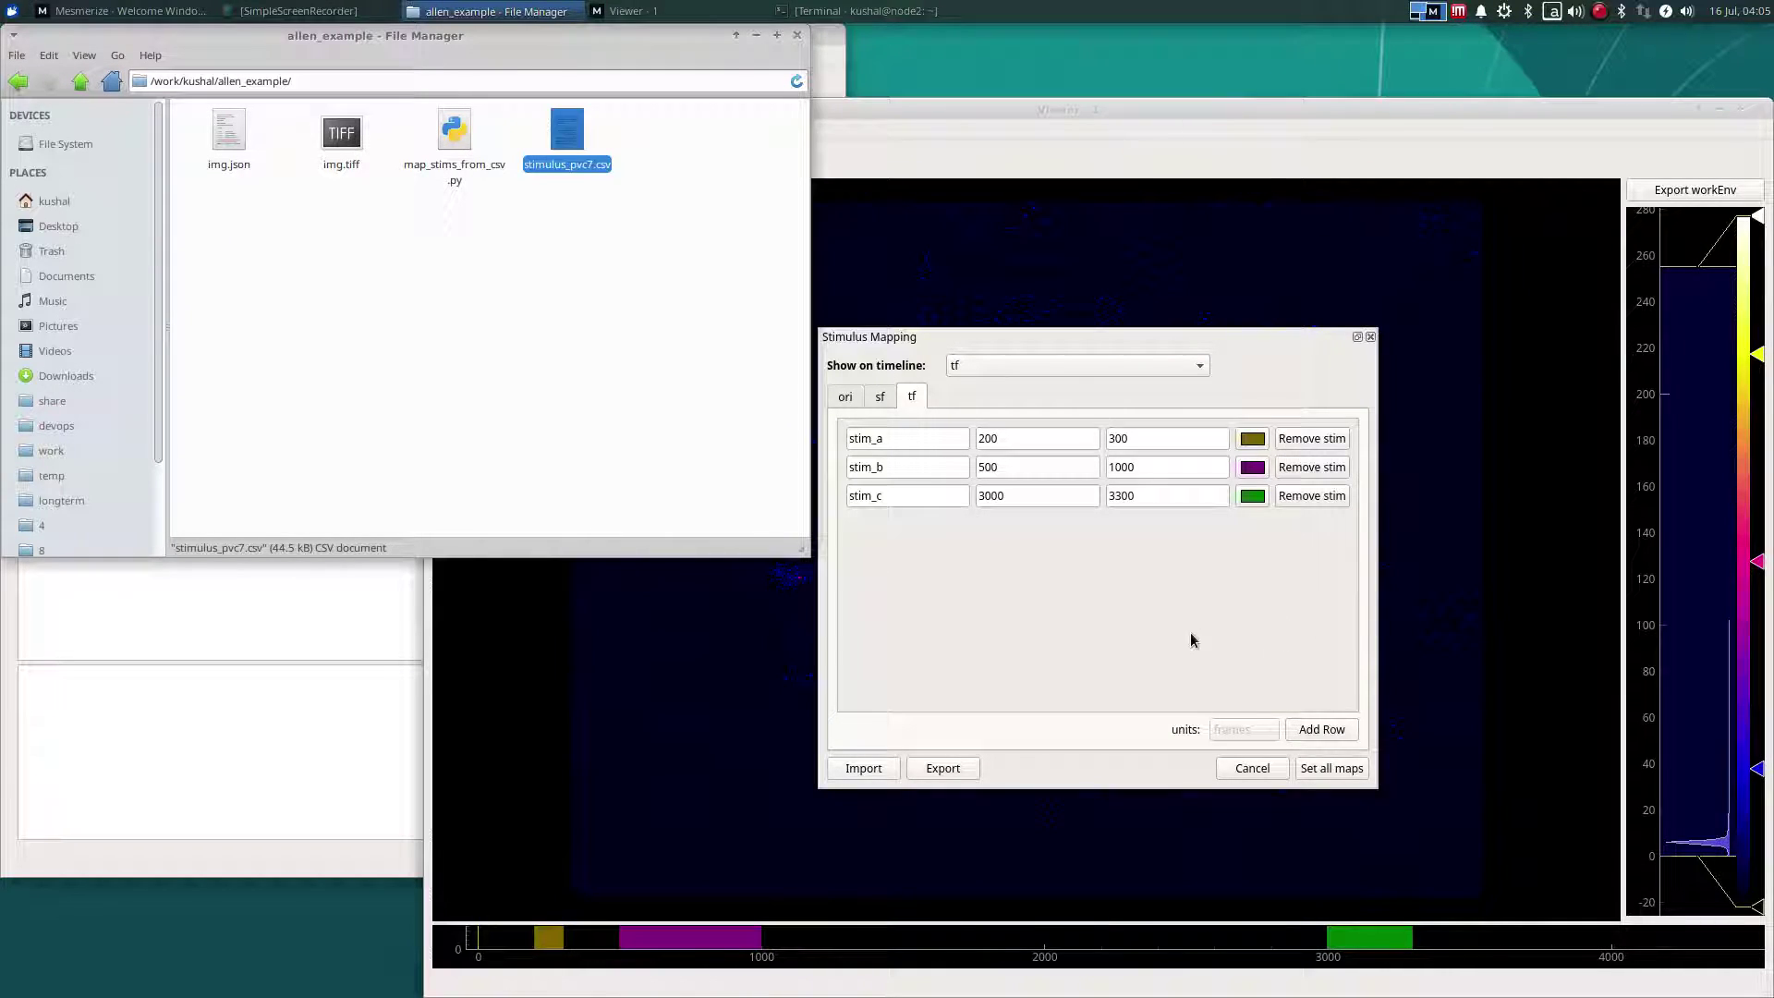
click(695, 656)
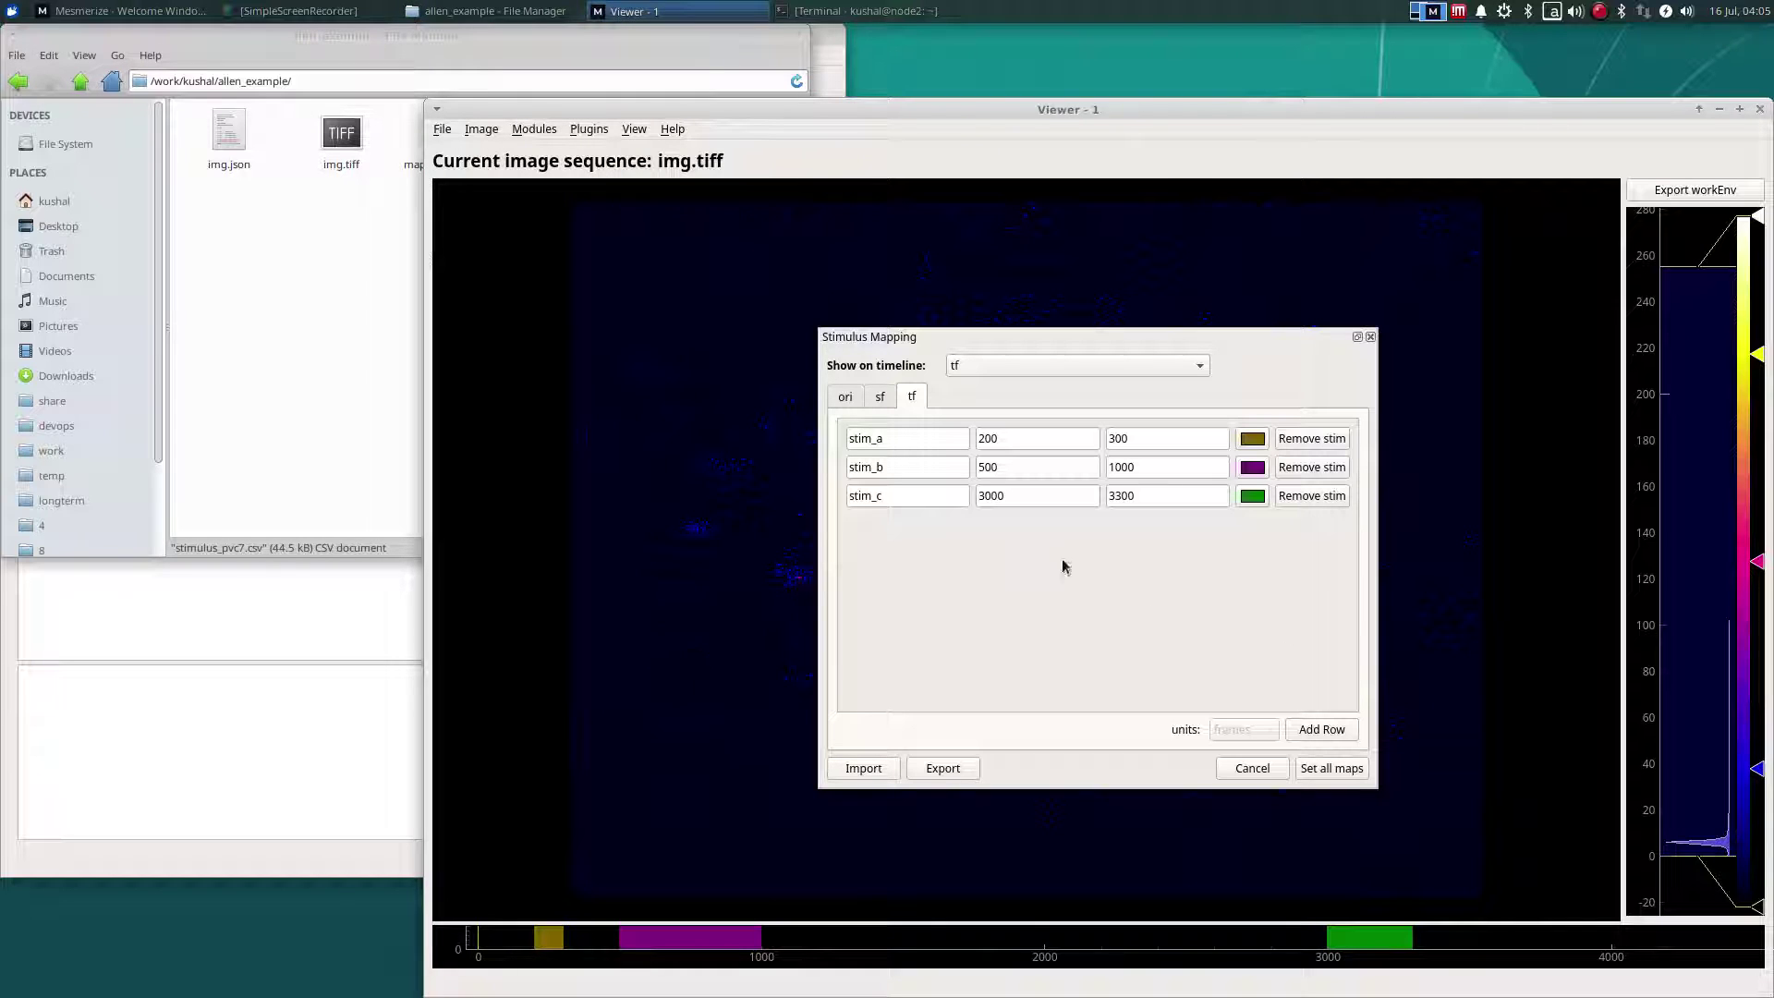
click(536, 130)
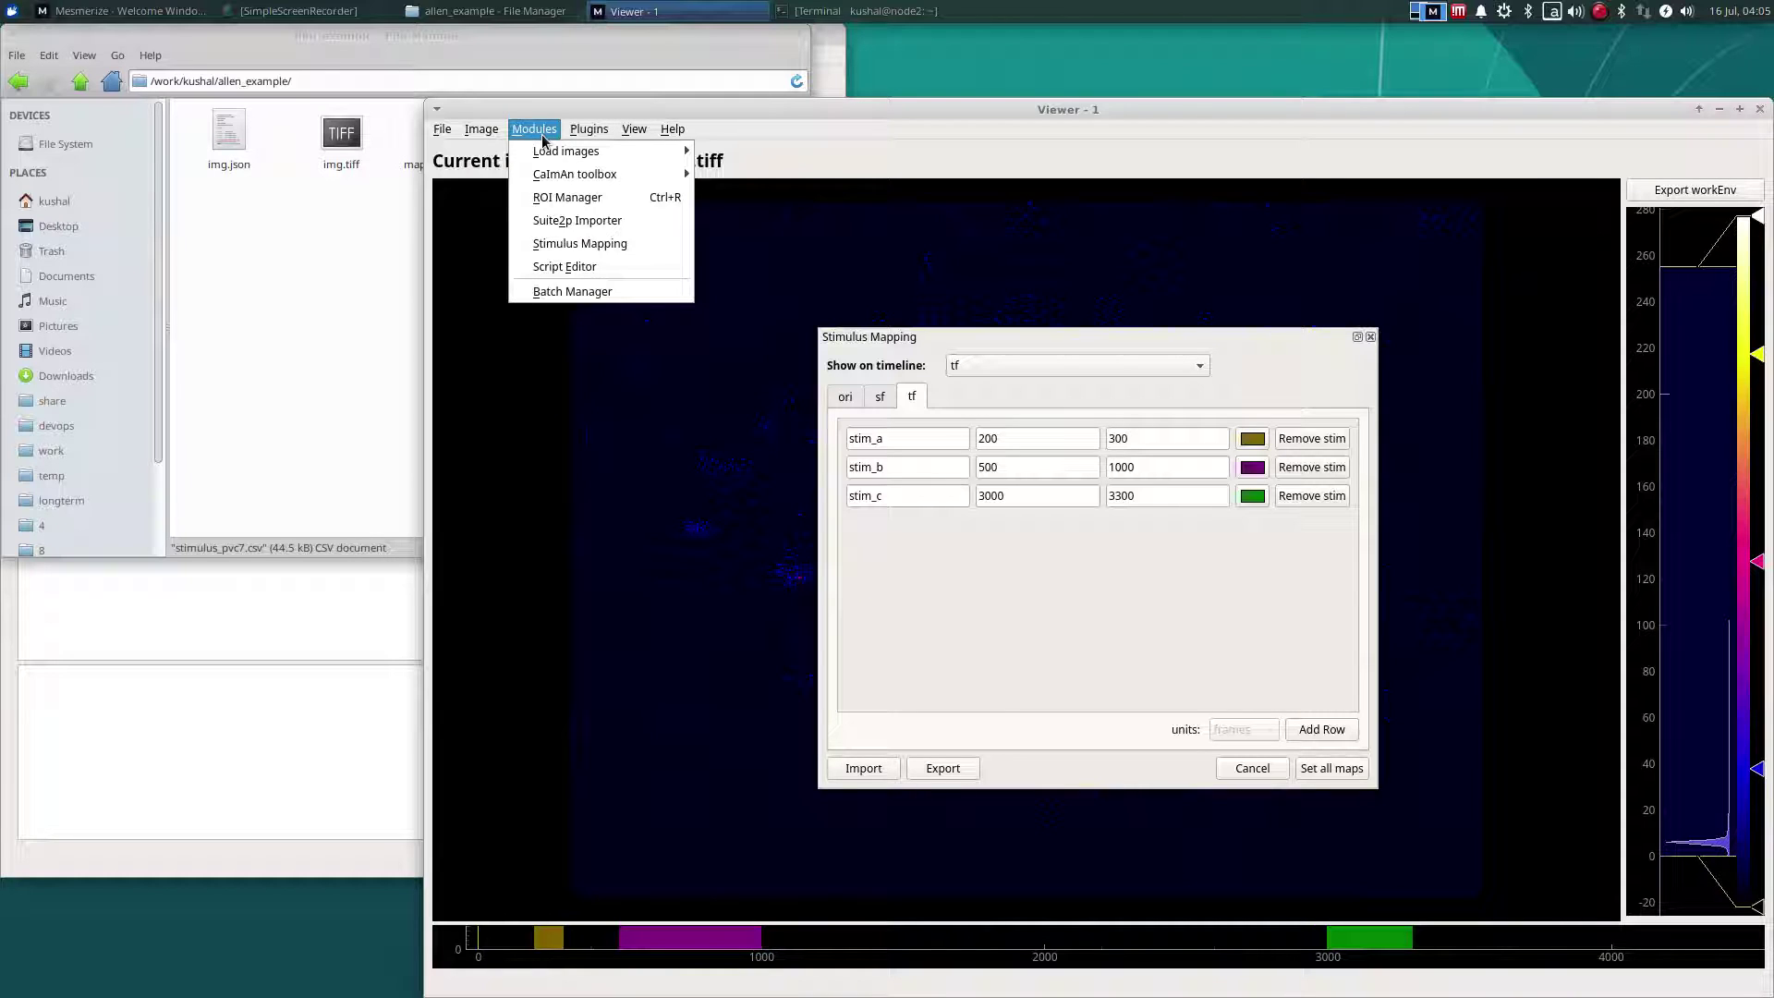
click(578, 265)
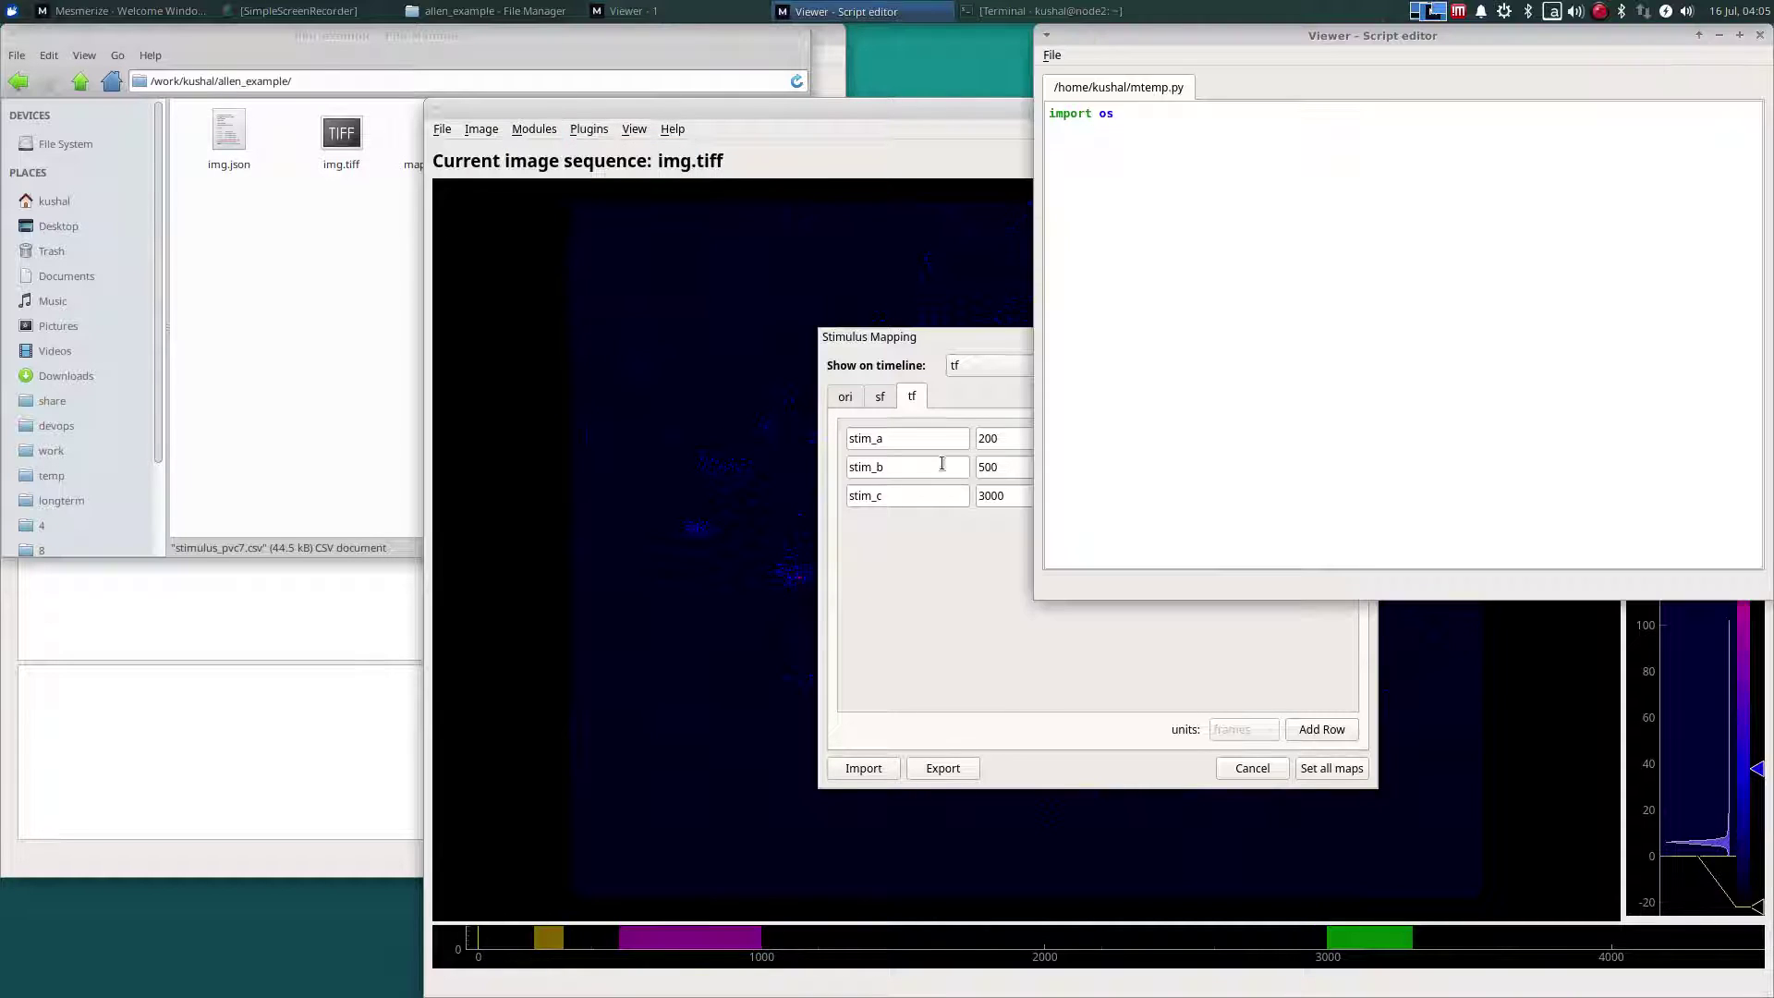
Step: Open the script map_stims_from_csv.py from the allen_example folder in the Script Editor
click(1052, 54)
click(1056, 100)
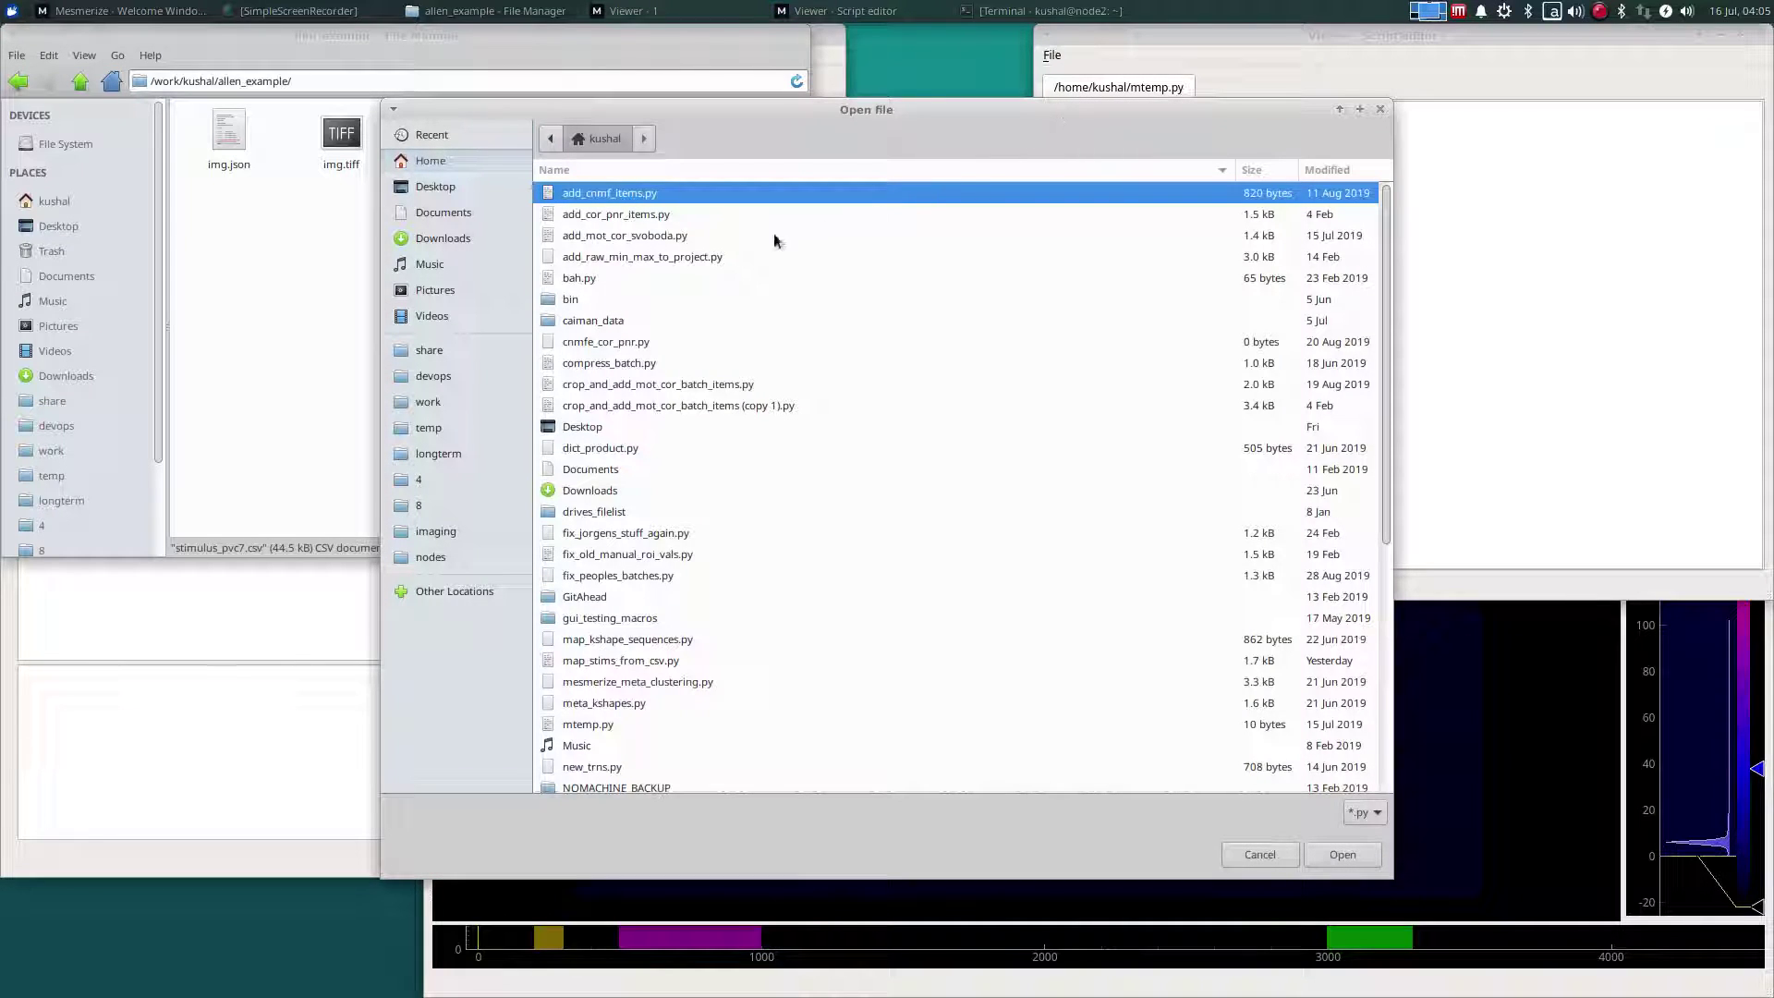
click(473, 404)
double_click(617, 198)
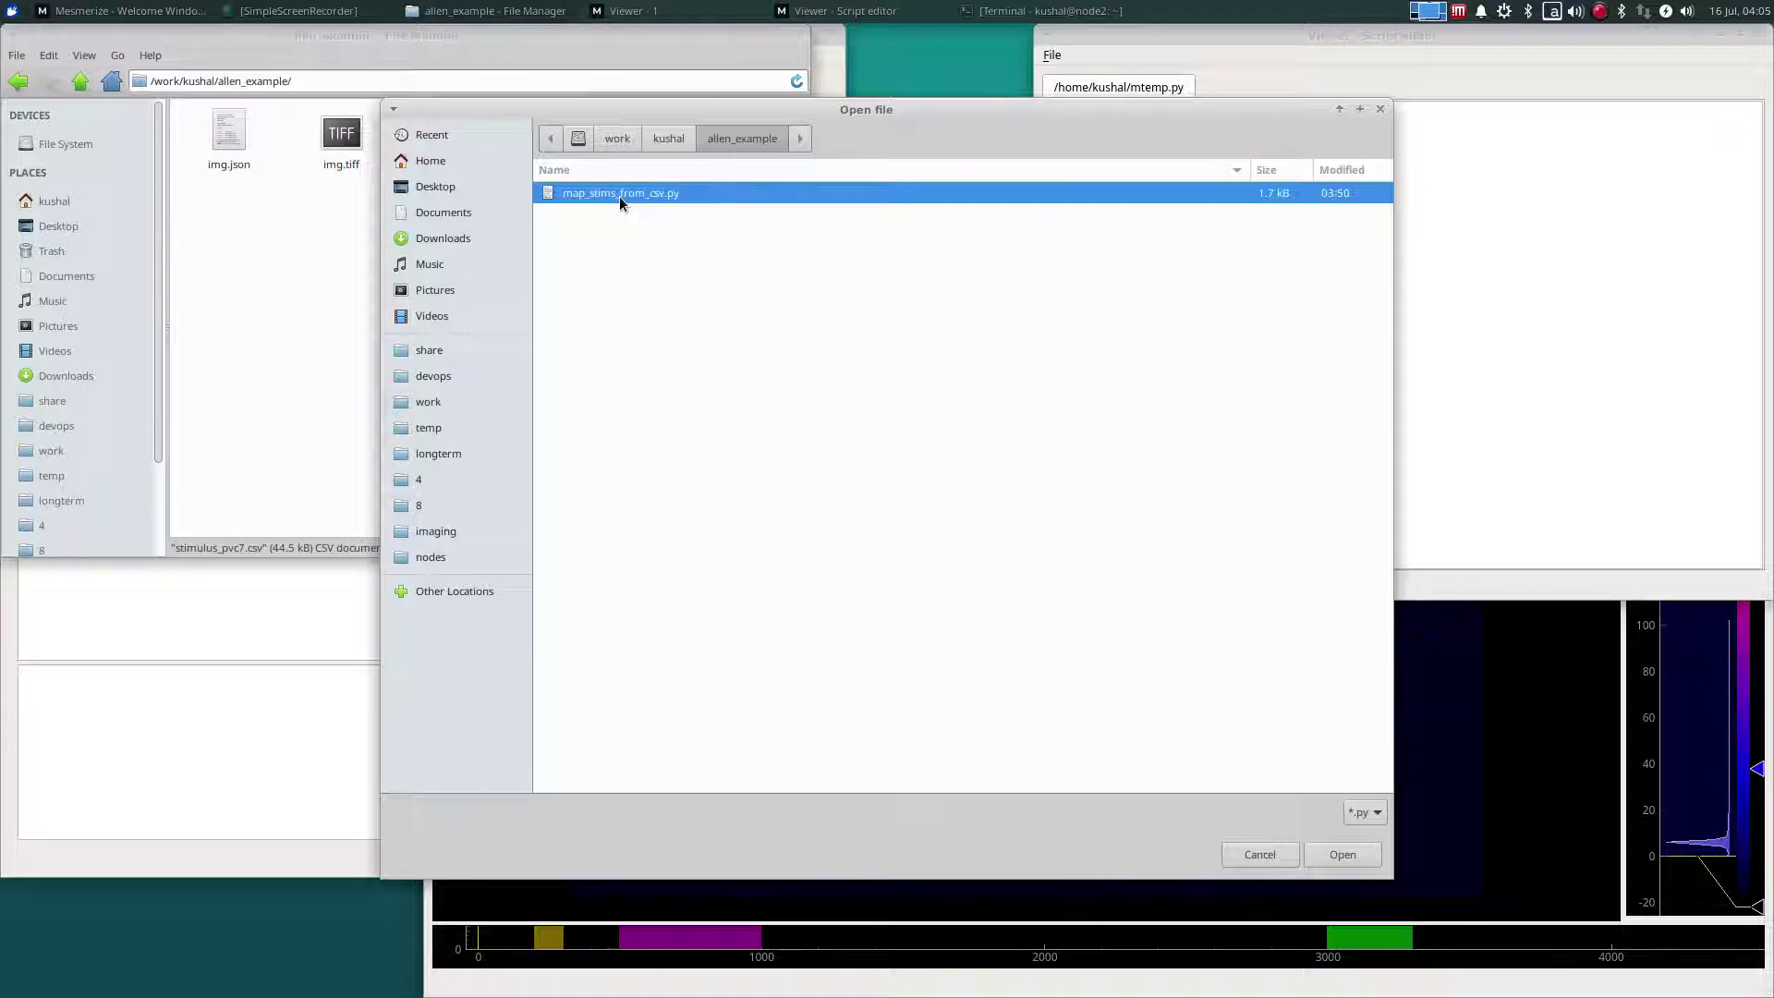
double_click(620, 196)
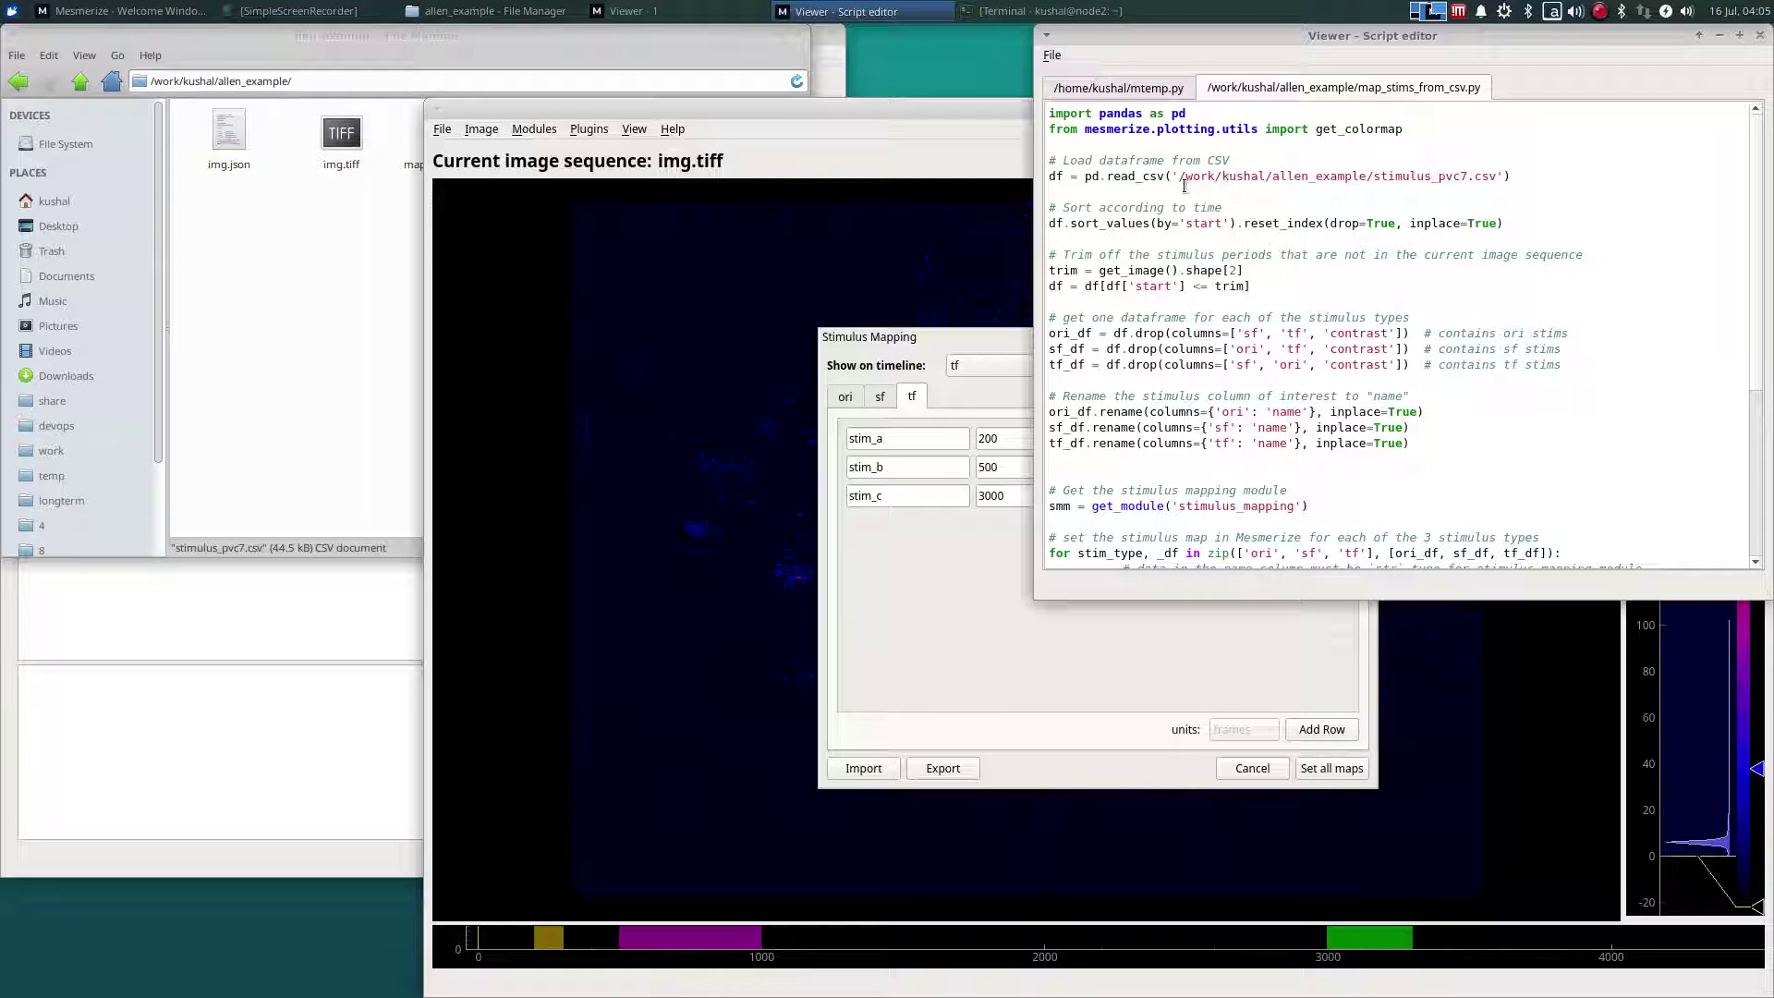
Step: Review the ori, sf and tf maps in Stimulus Mapping and return to the map_stims_from_csv.py script
click(931, 346)
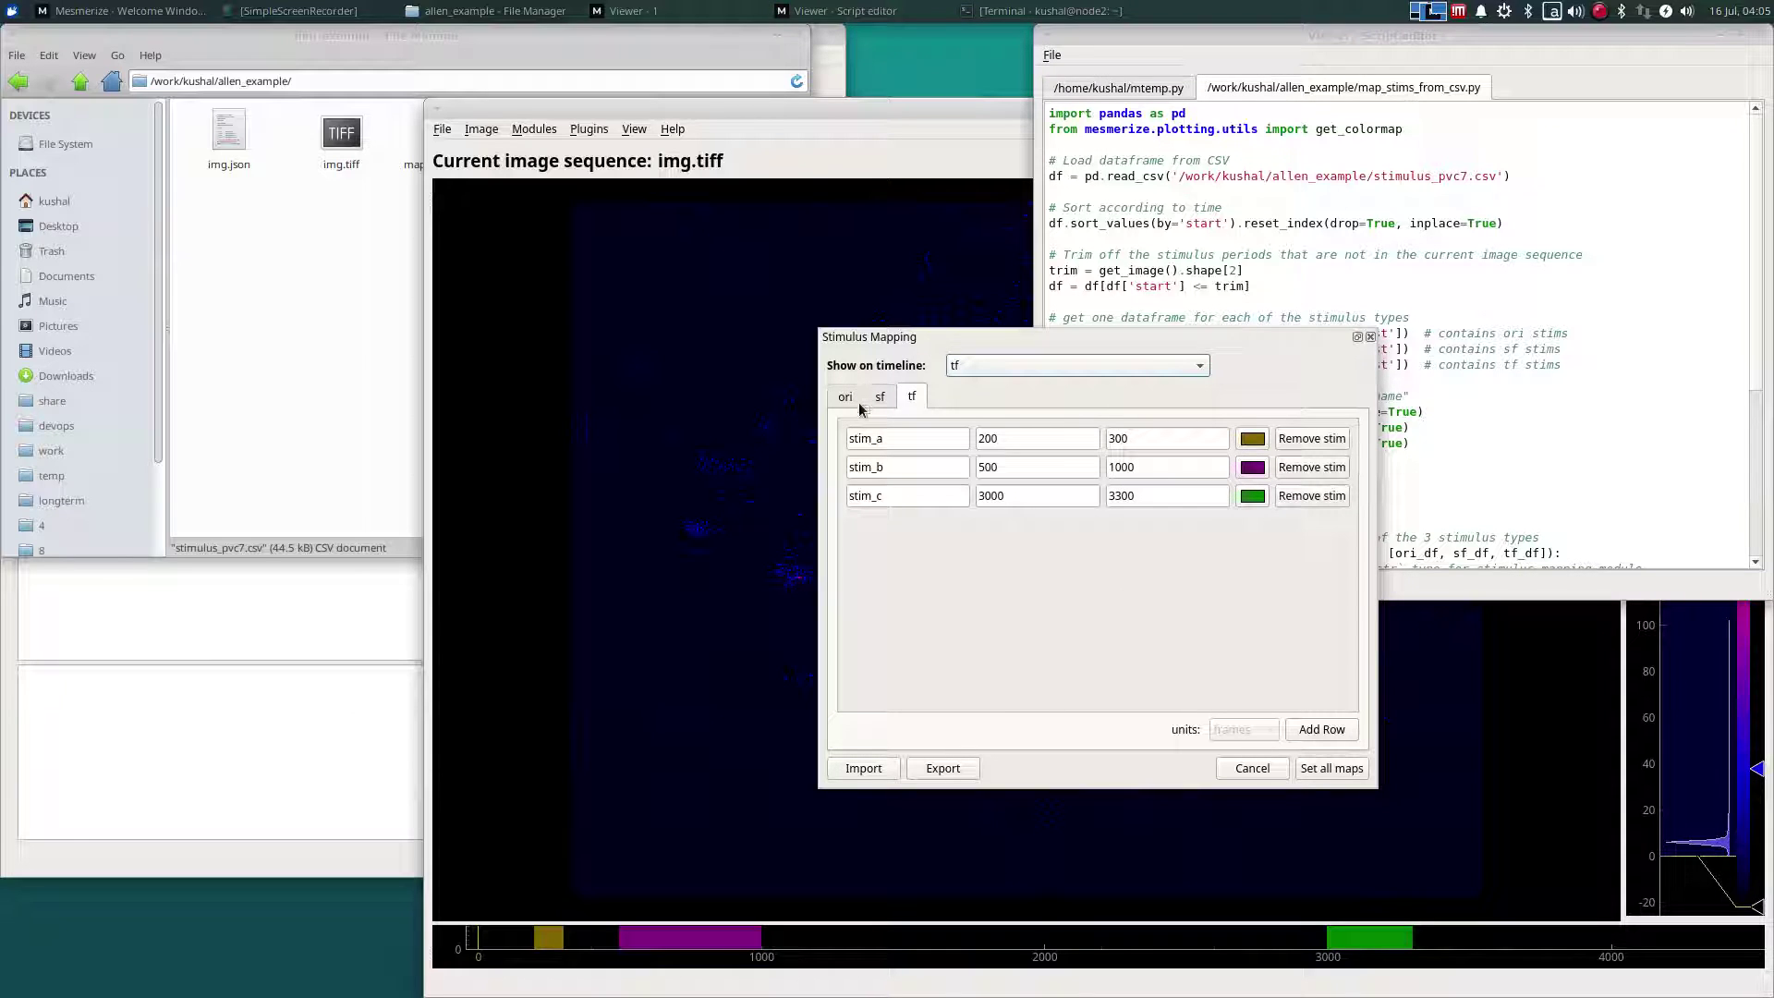
click(852, 400)
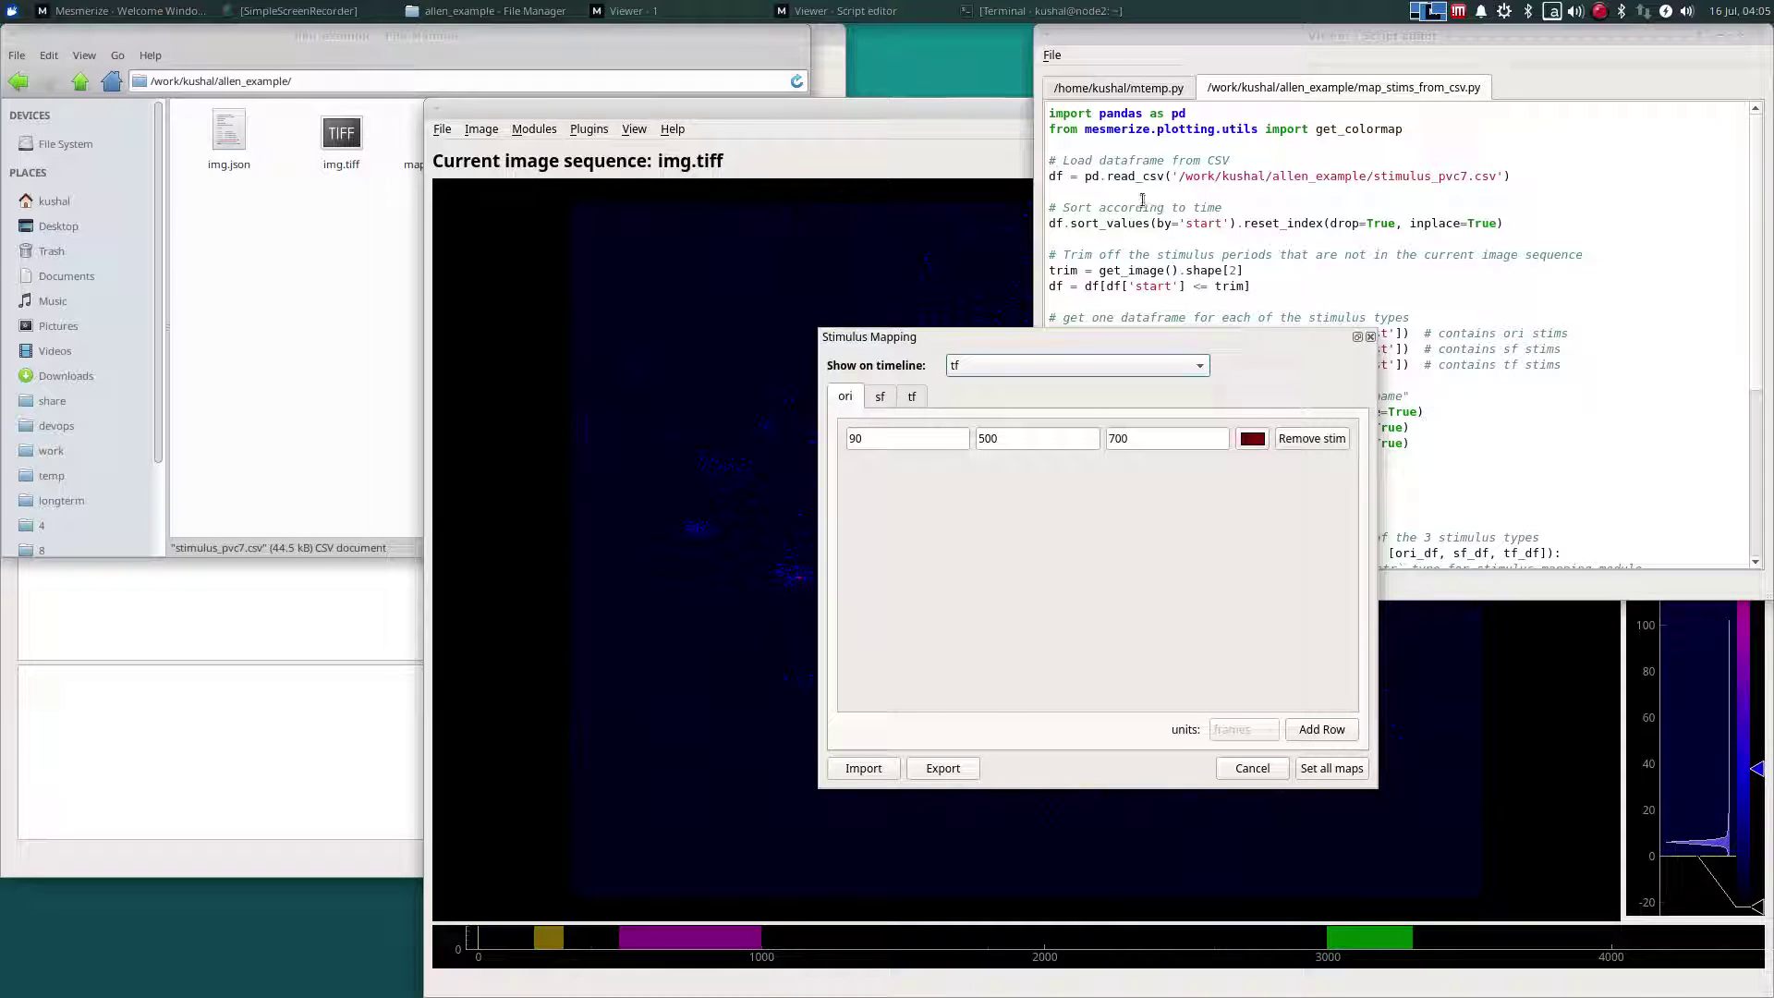
click(353, 237)
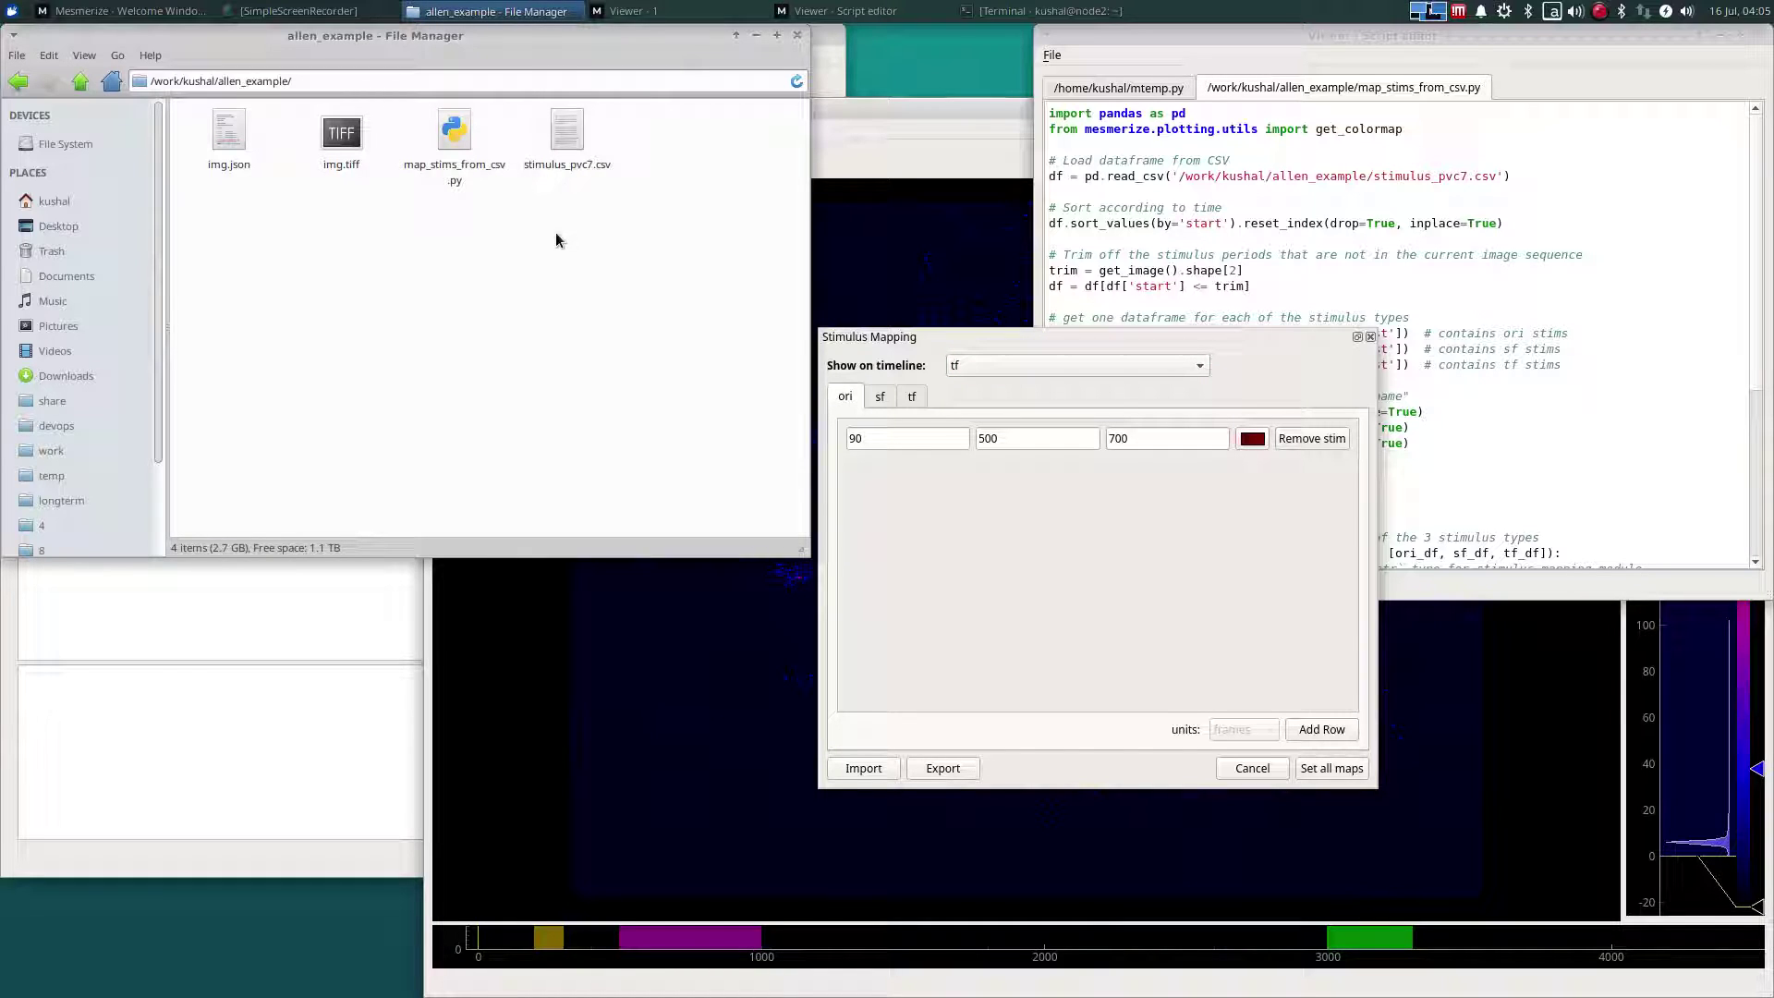
click(1210, 259)
click(946, 544)
click(878, 400)
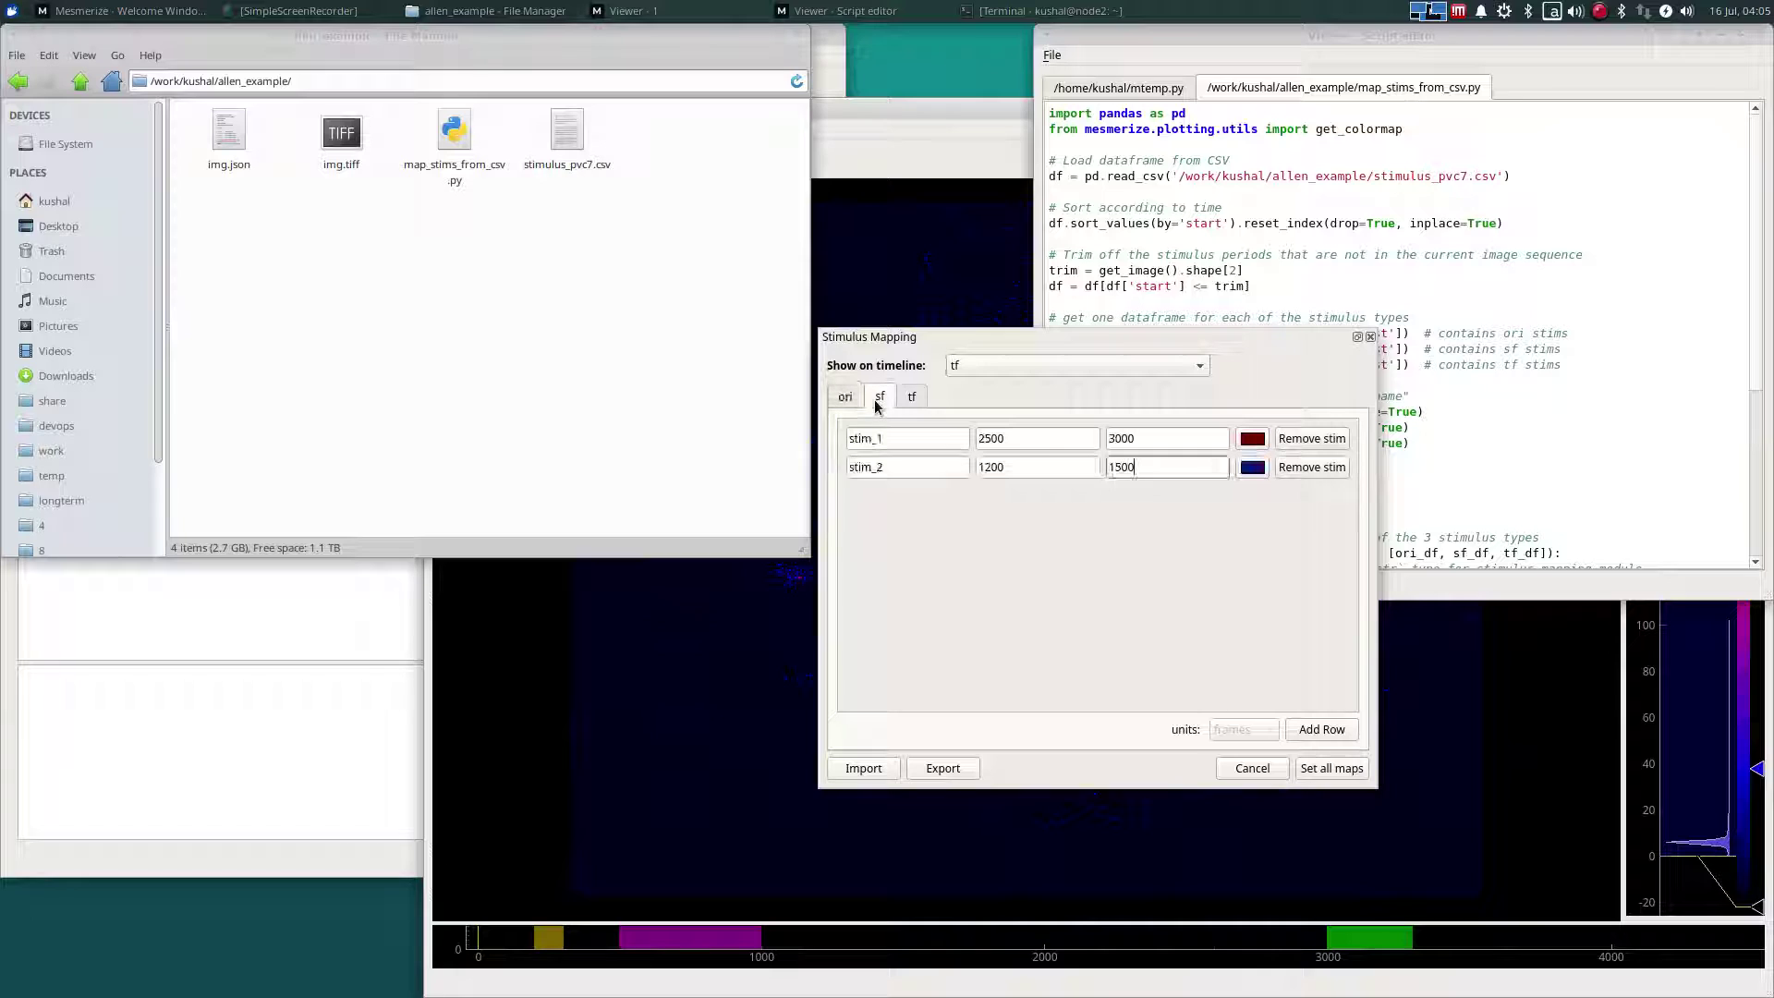
click(912, 399)
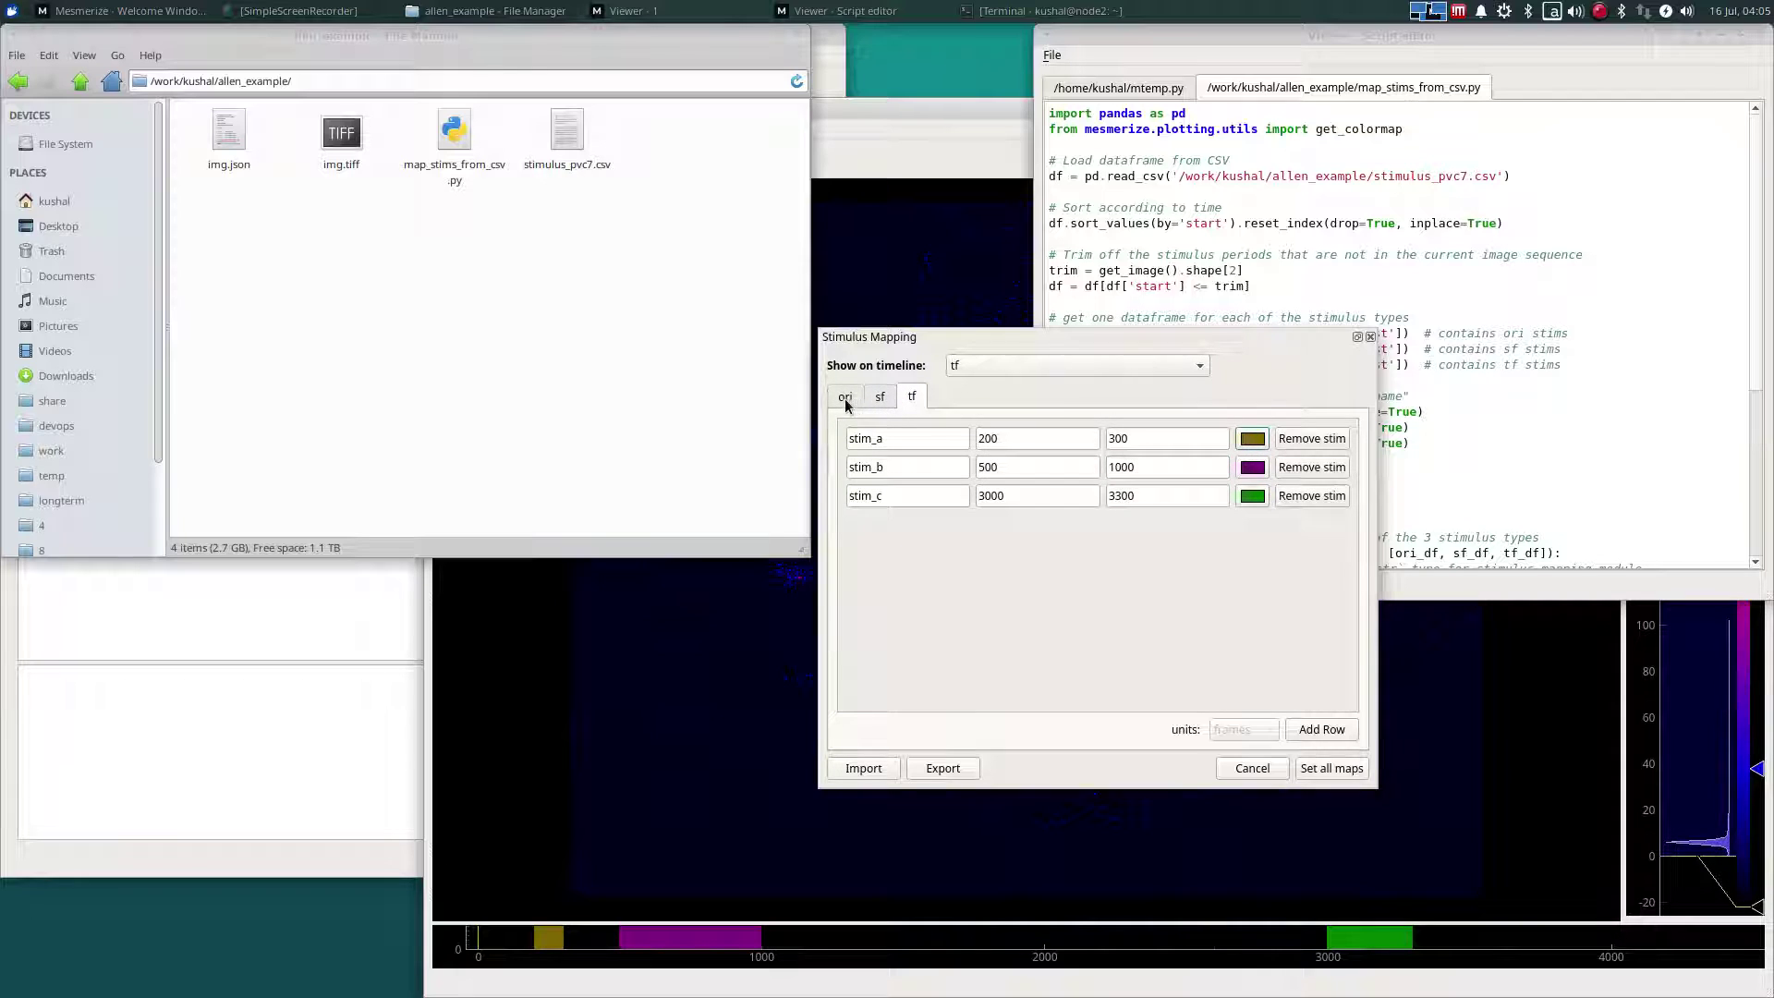
click(848, 403)
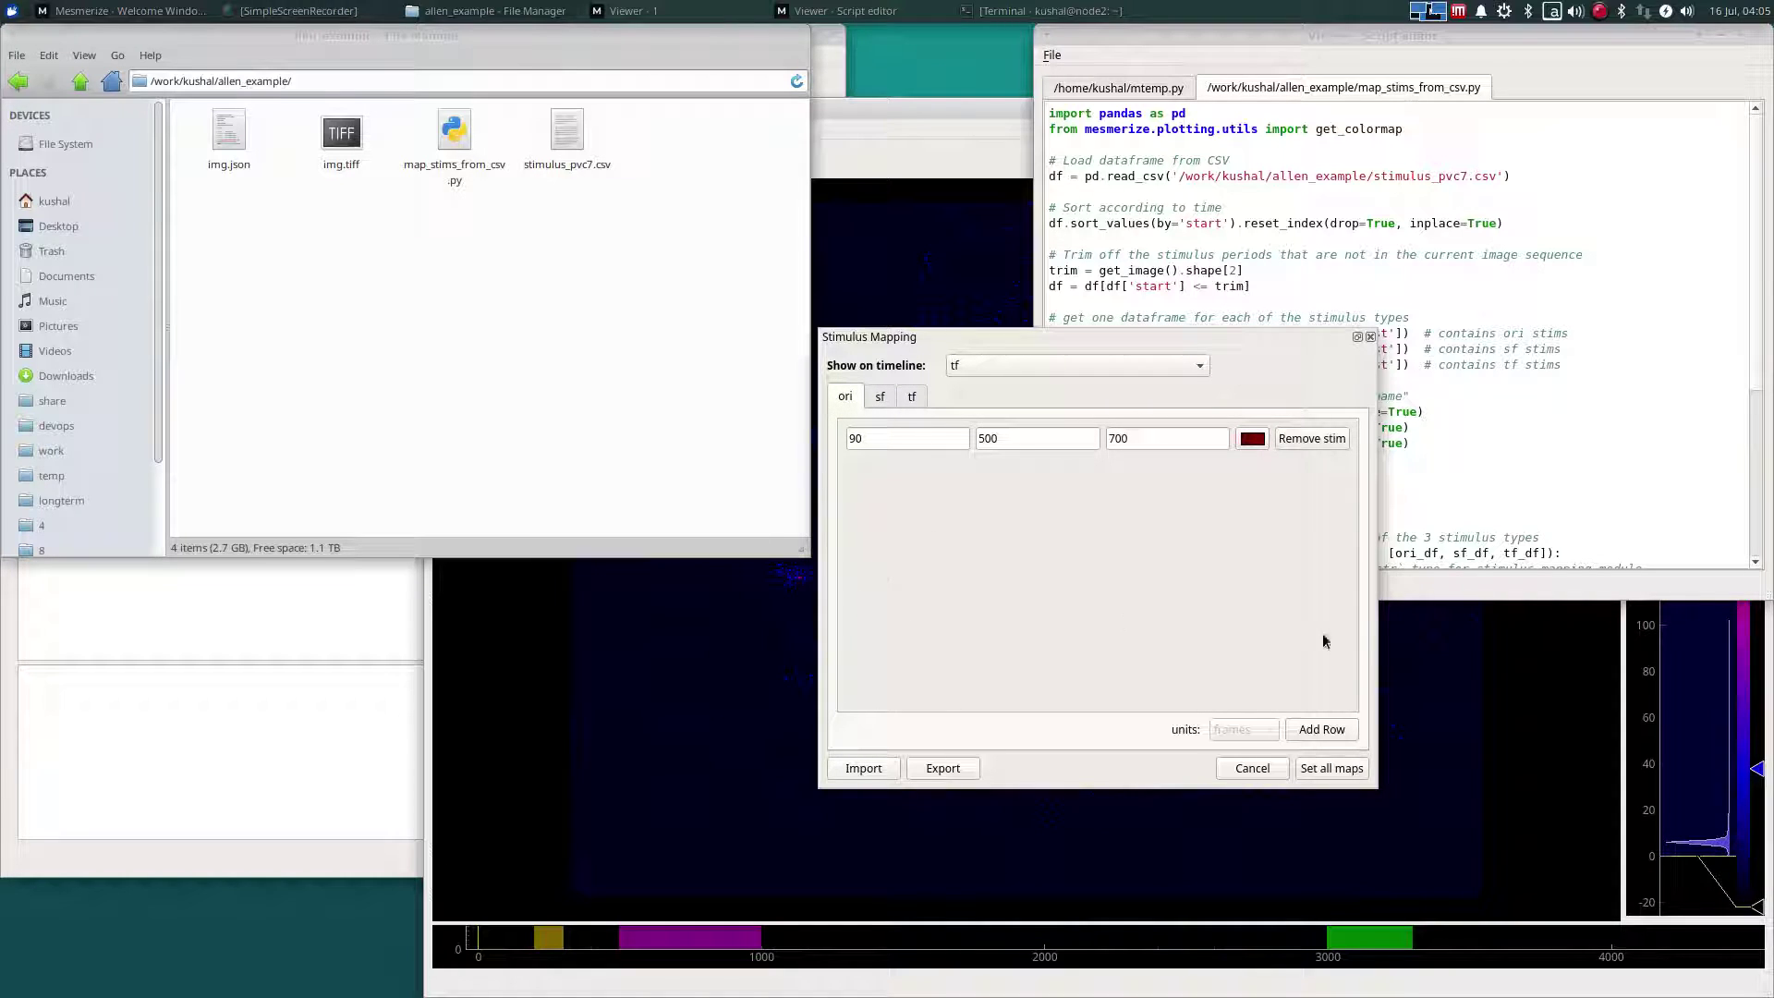
click(1330, 165)
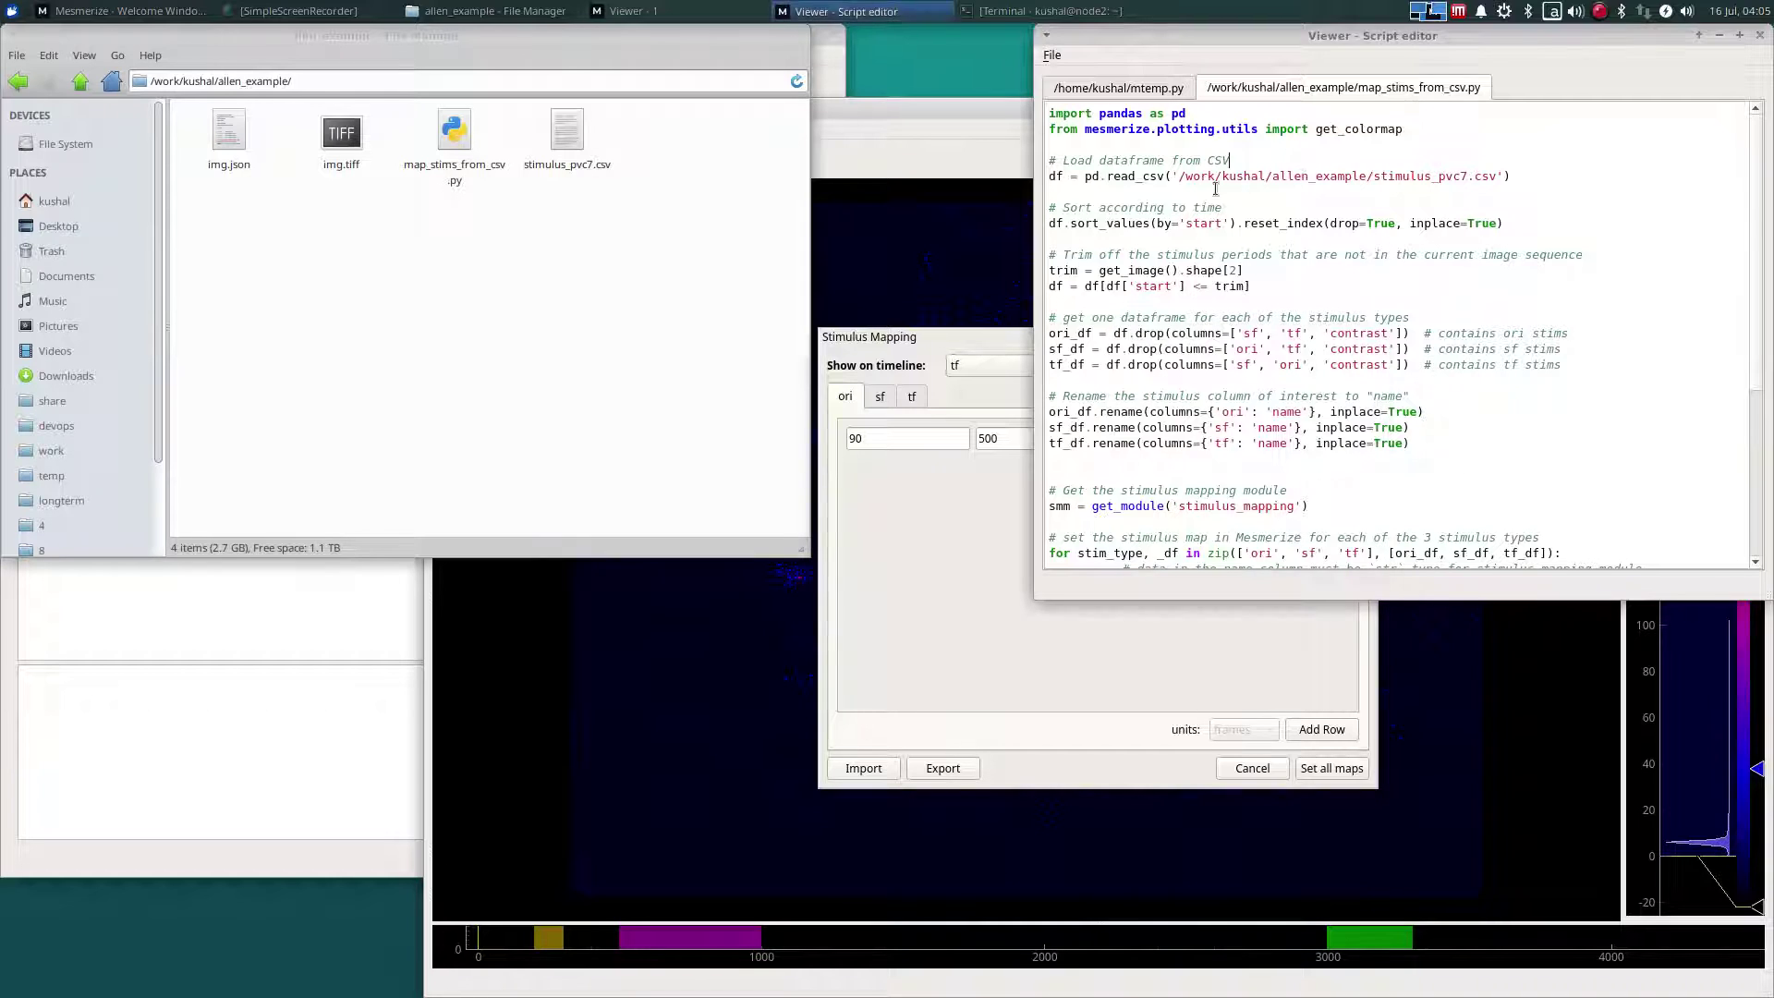
Step: Run map_stims_from_csv.py on the current image sequence and bring the Stimulus Mapping window forward
click(1053, 55)
click(1073, 174)
click(938, 343)
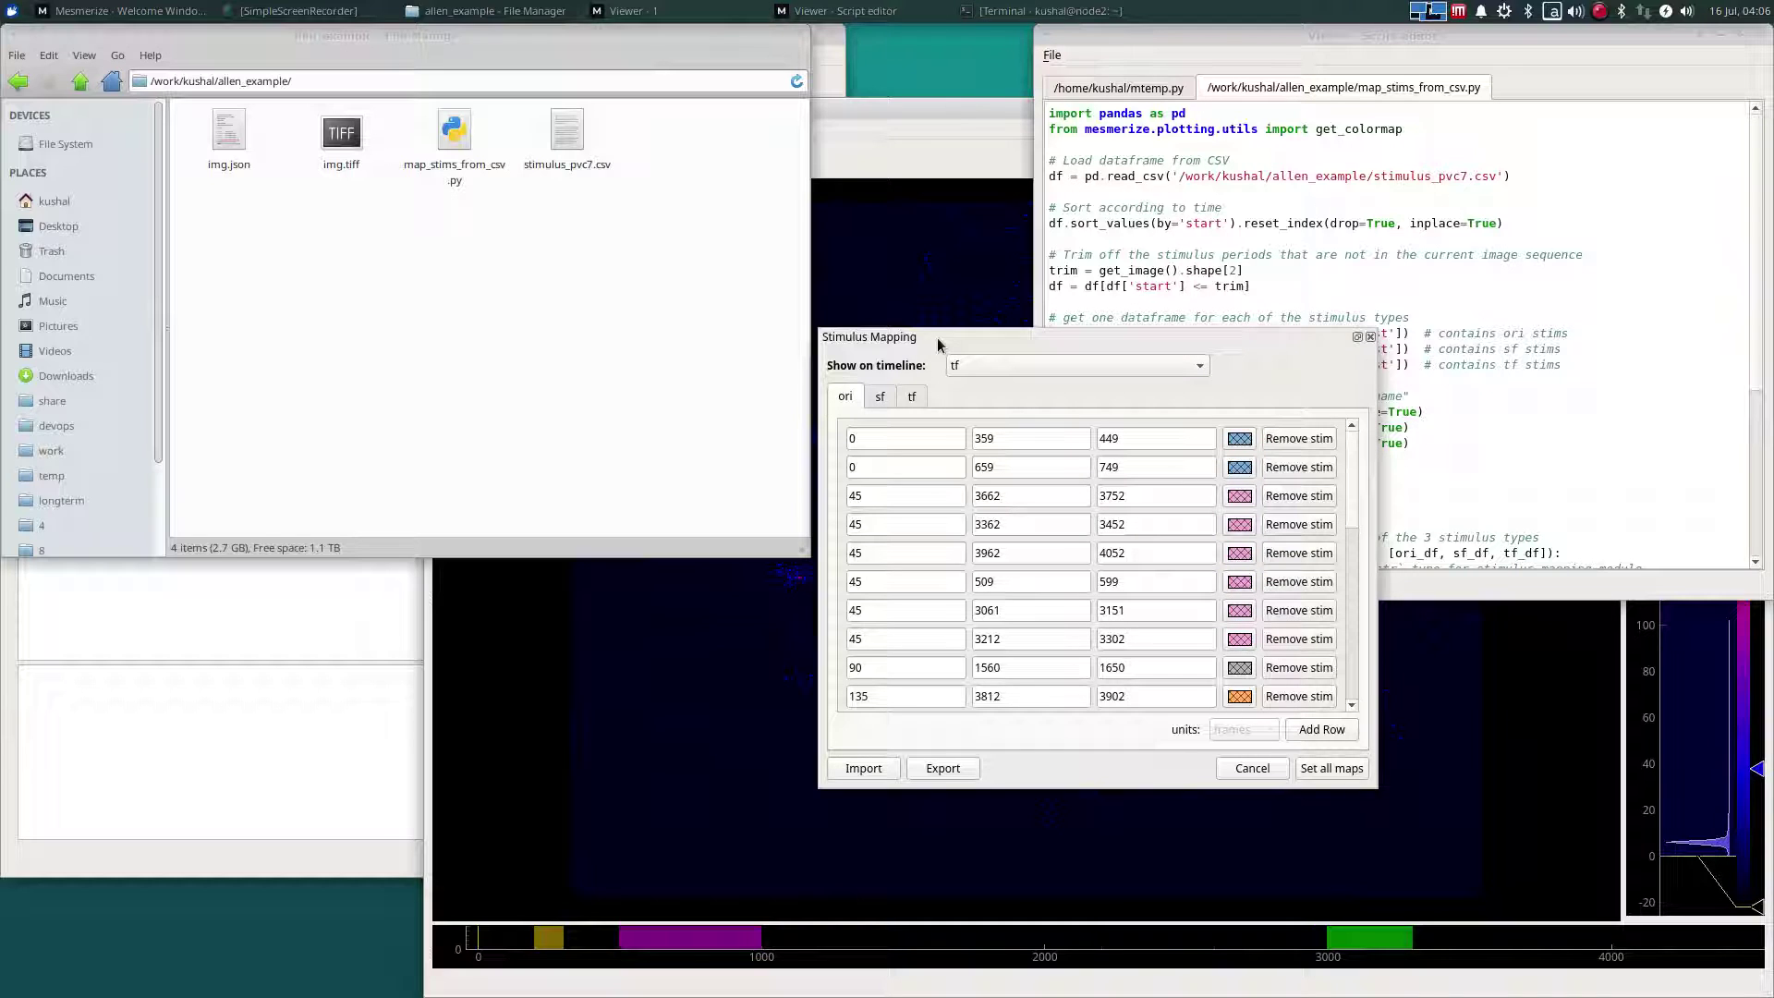
Step: Check the imported sf, tf and ori stimulus lists and set all maps
click(882, 401)
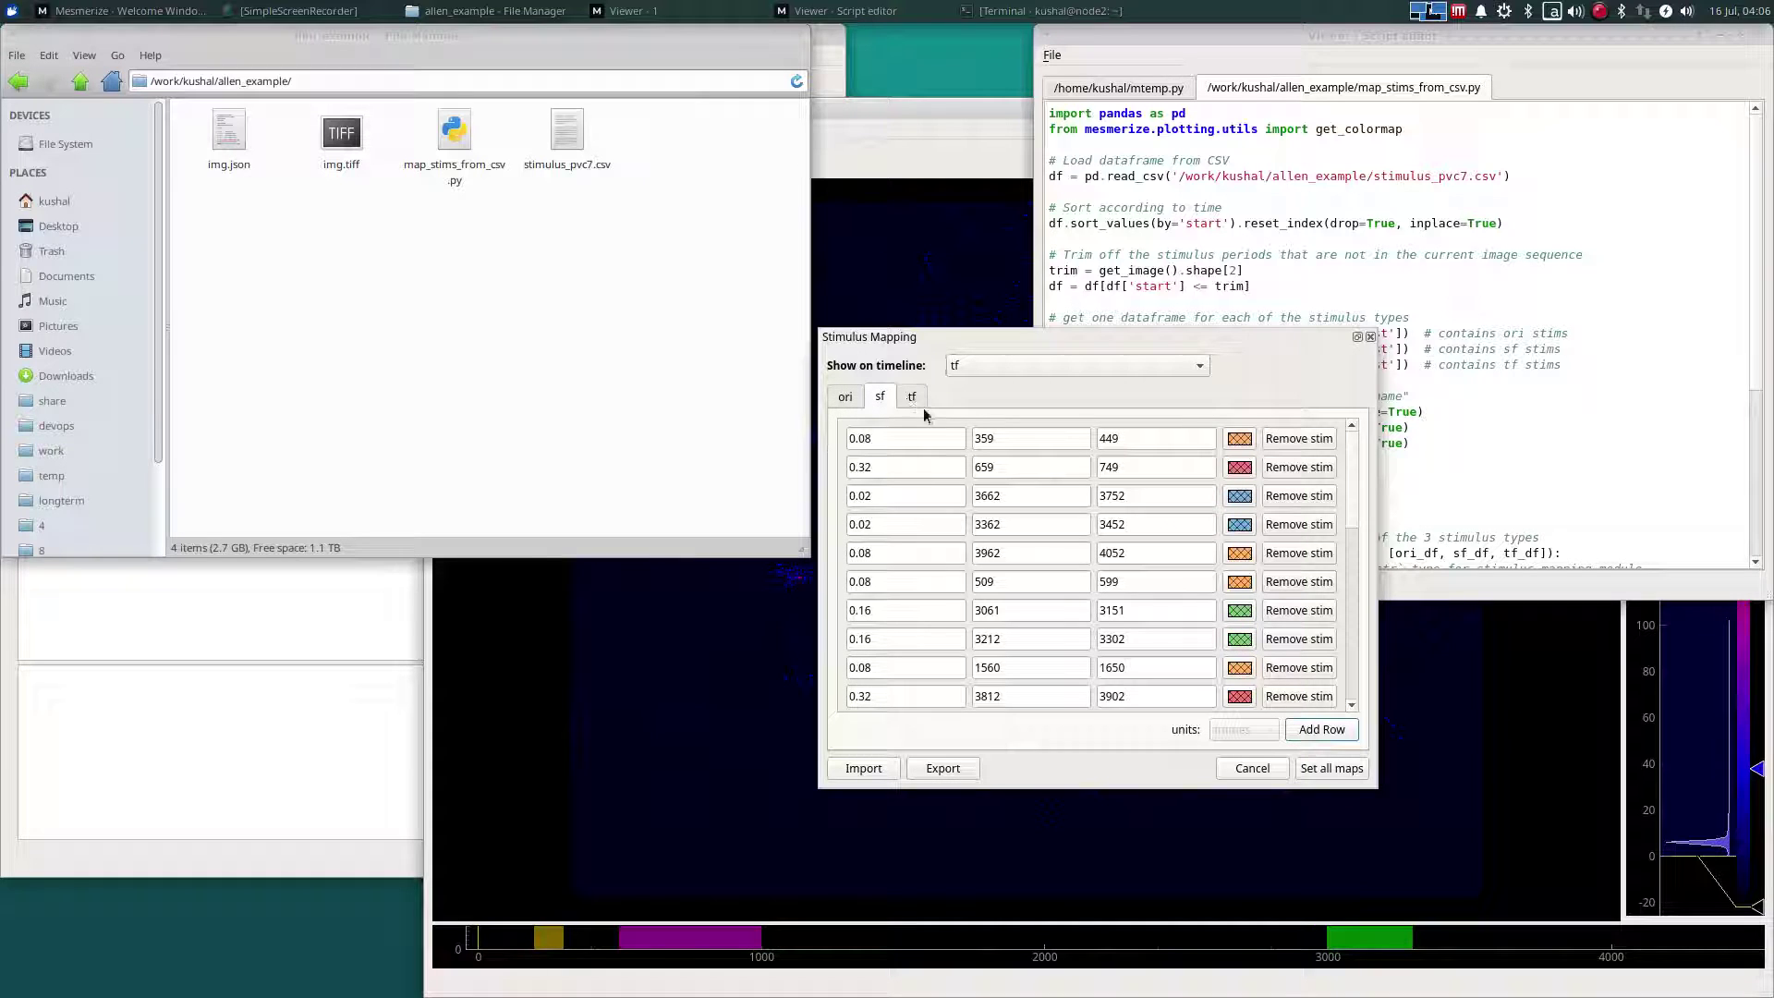
click(912, 397)
click(837, 398)
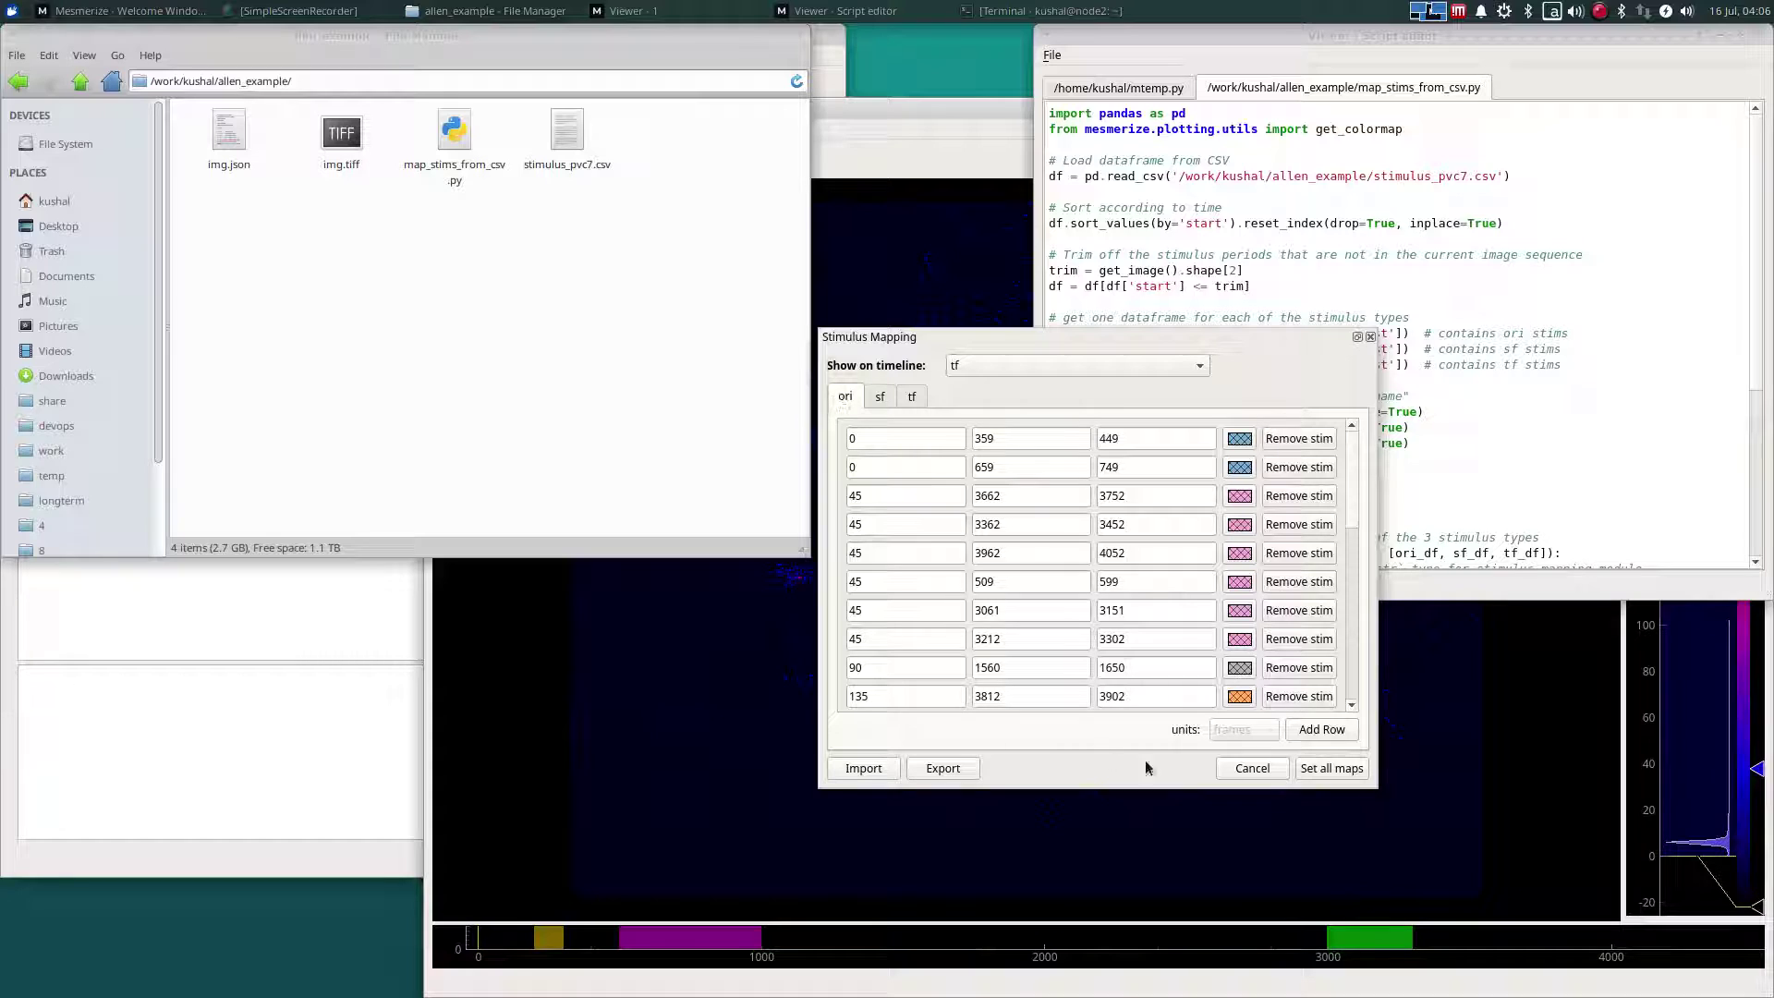
click(1346, 771)
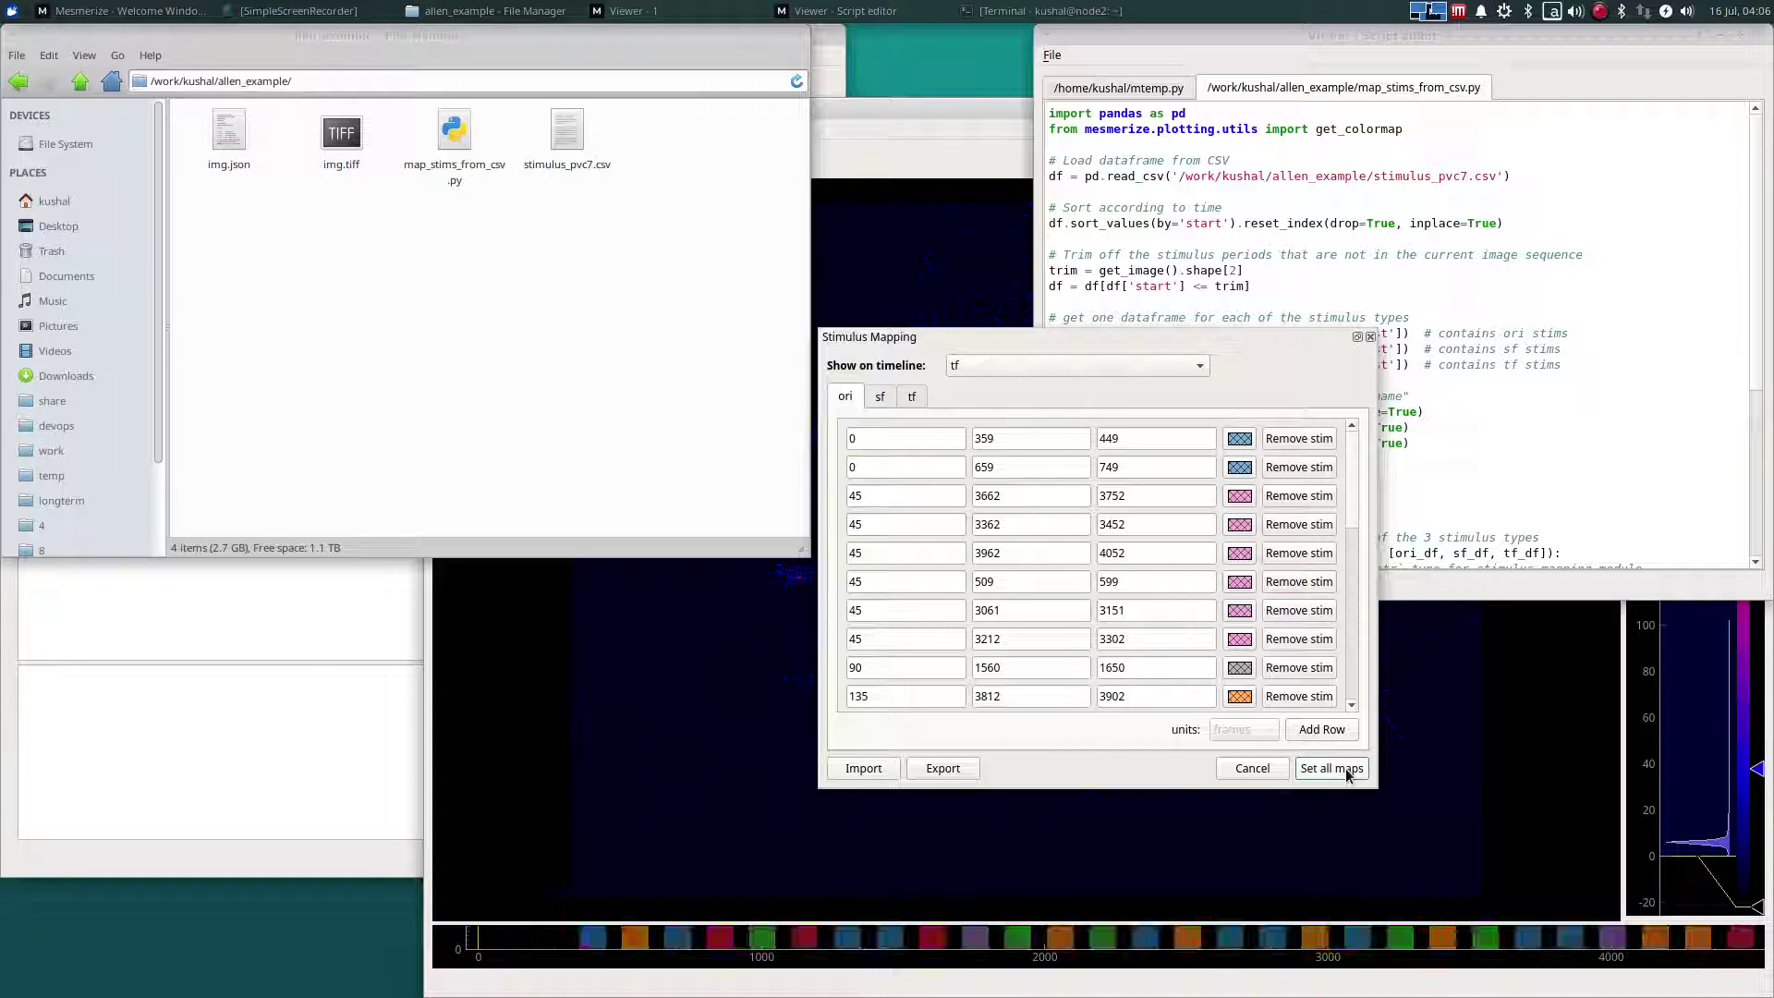
Step: Show the ori, sf and tf maps on the timeline one after another
click(1019, 373)
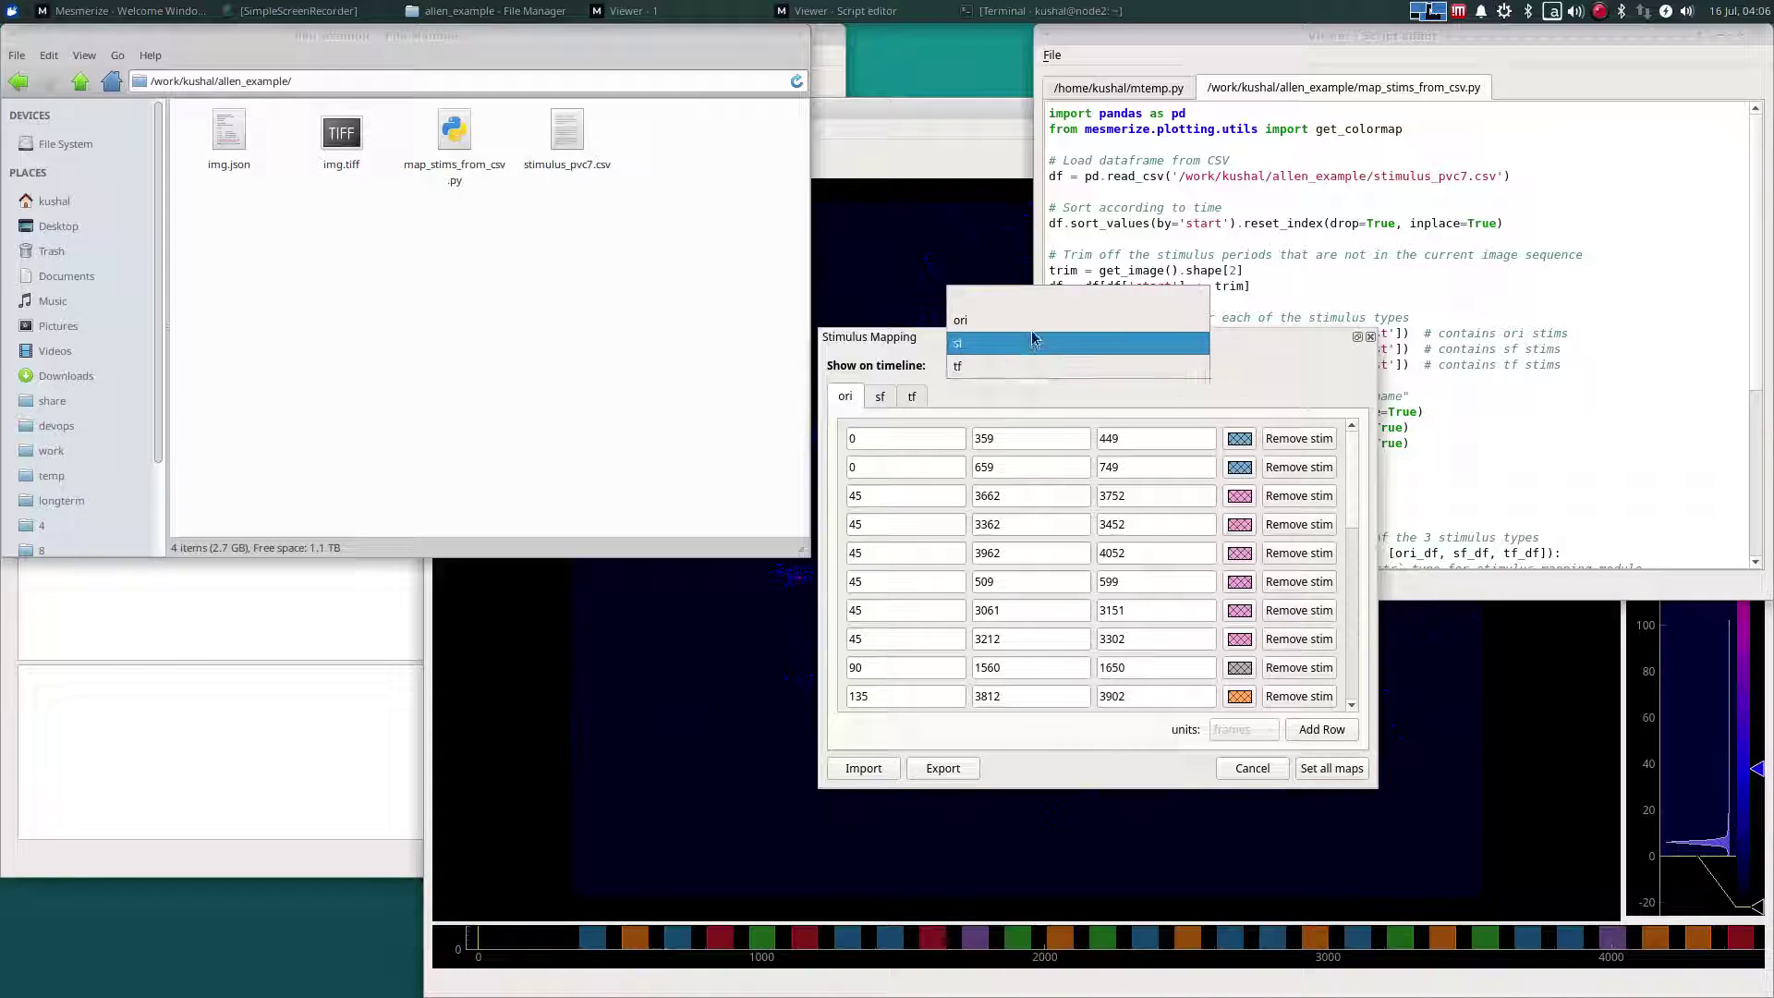
click(1035, 314)
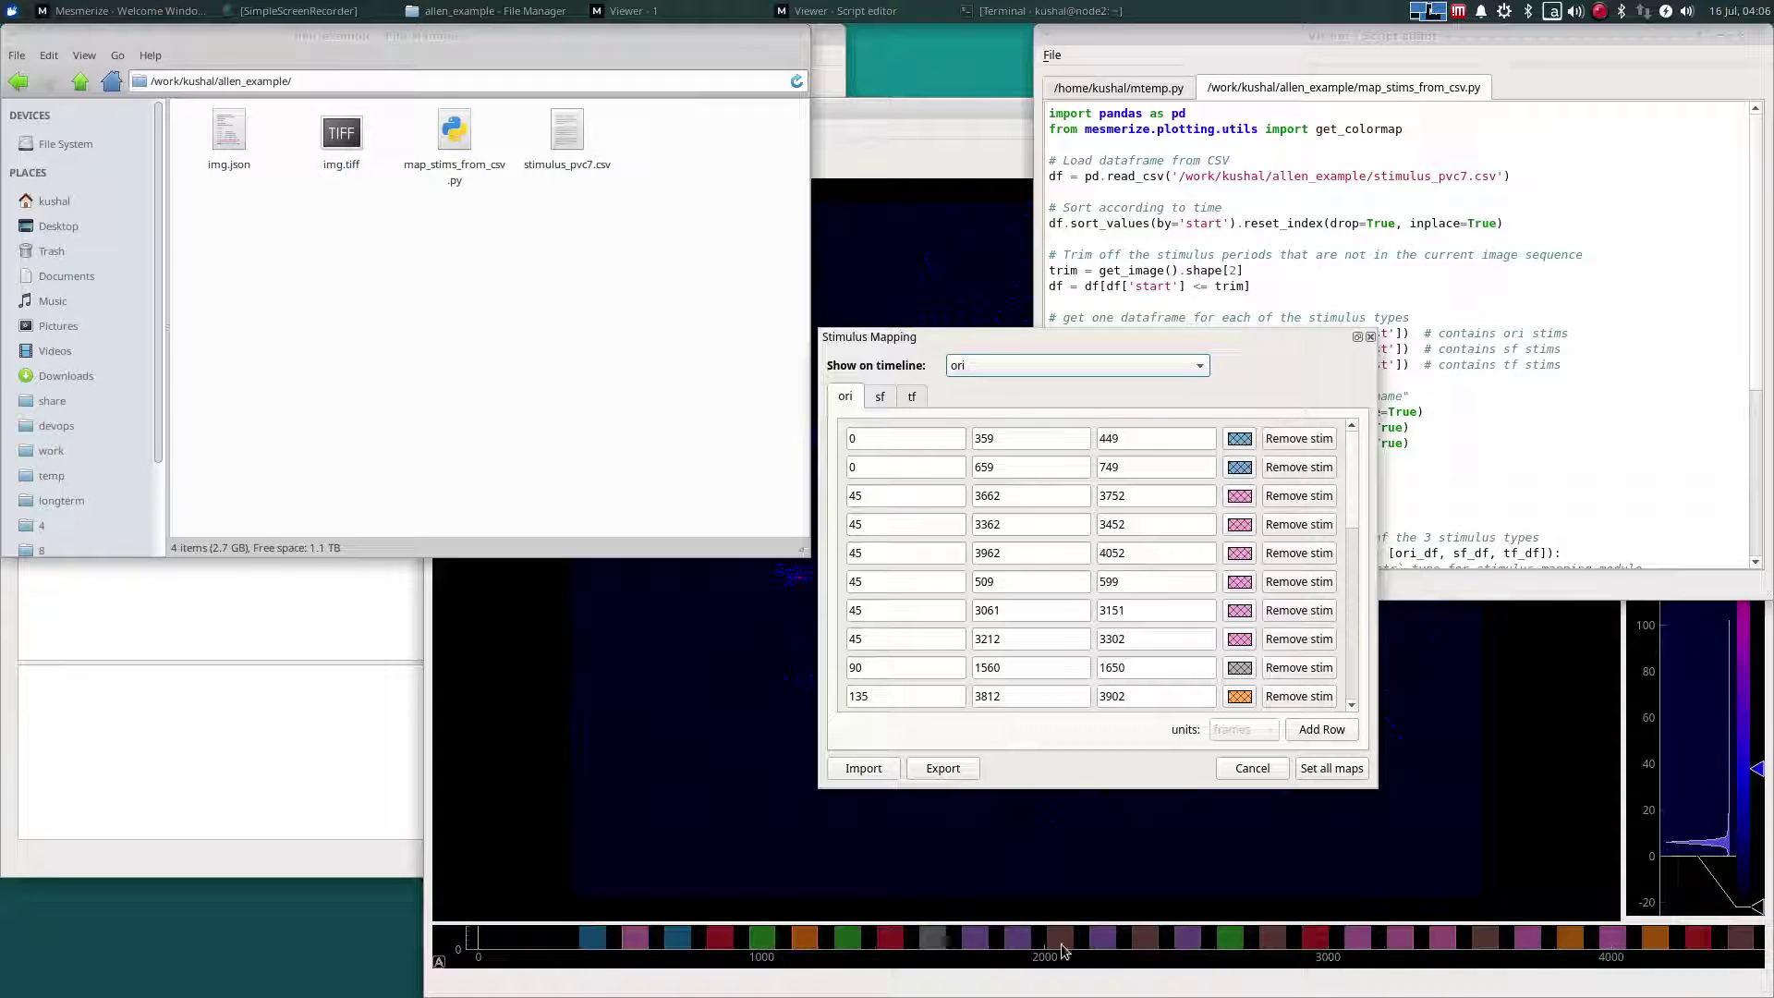
click(1091, 366)
click(1072, 404)
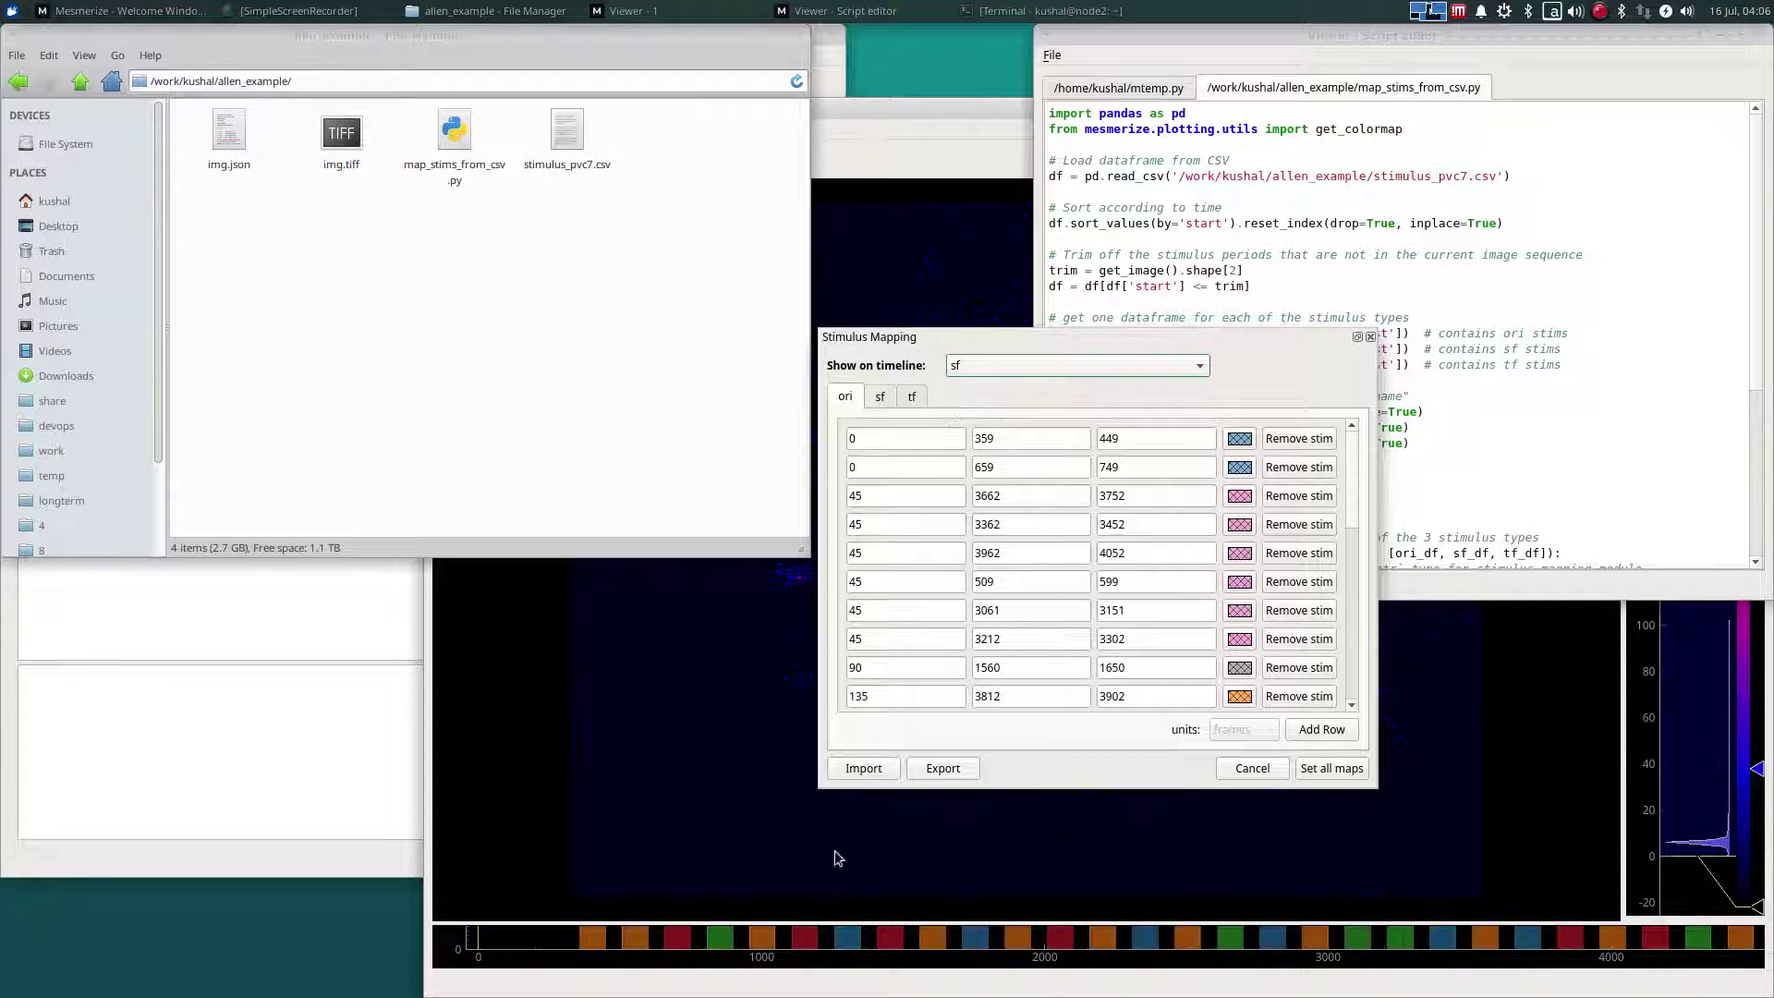
click(1100, 366)
click(1006, 396)
Step: Close the Script Editor and Stimulus Mapping windows, leaving the Viewer in front
click(903, 230)
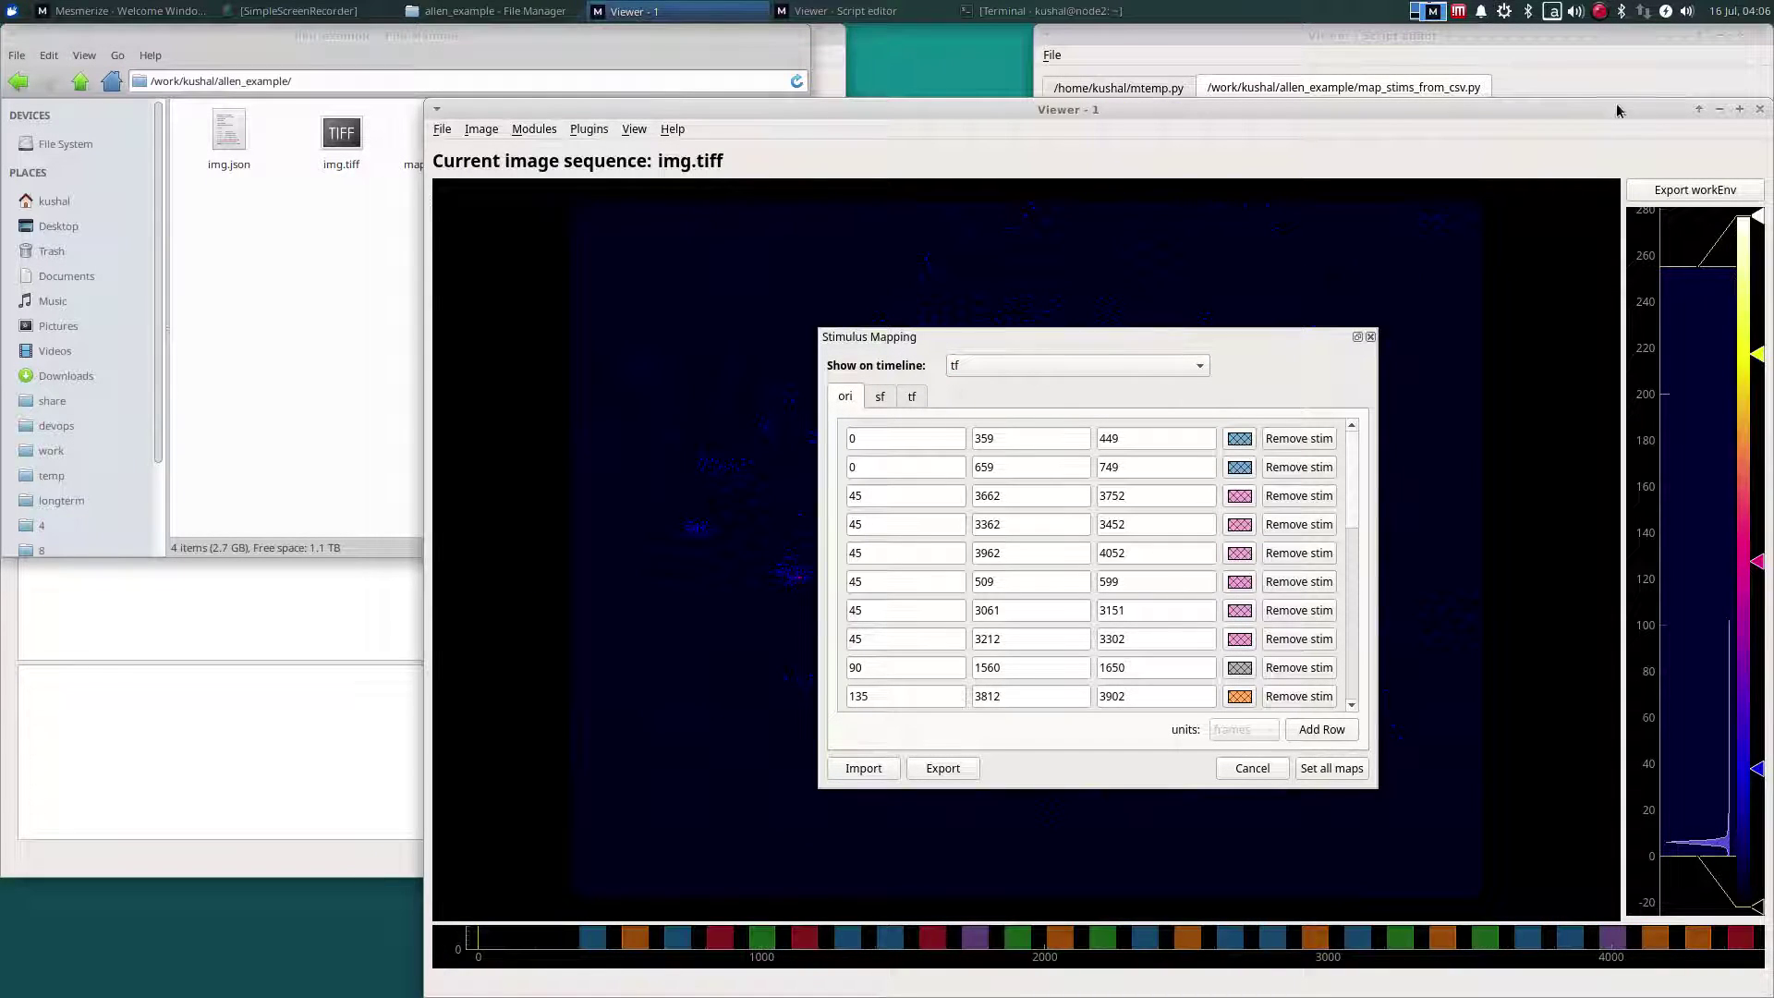
click(1761, 39)
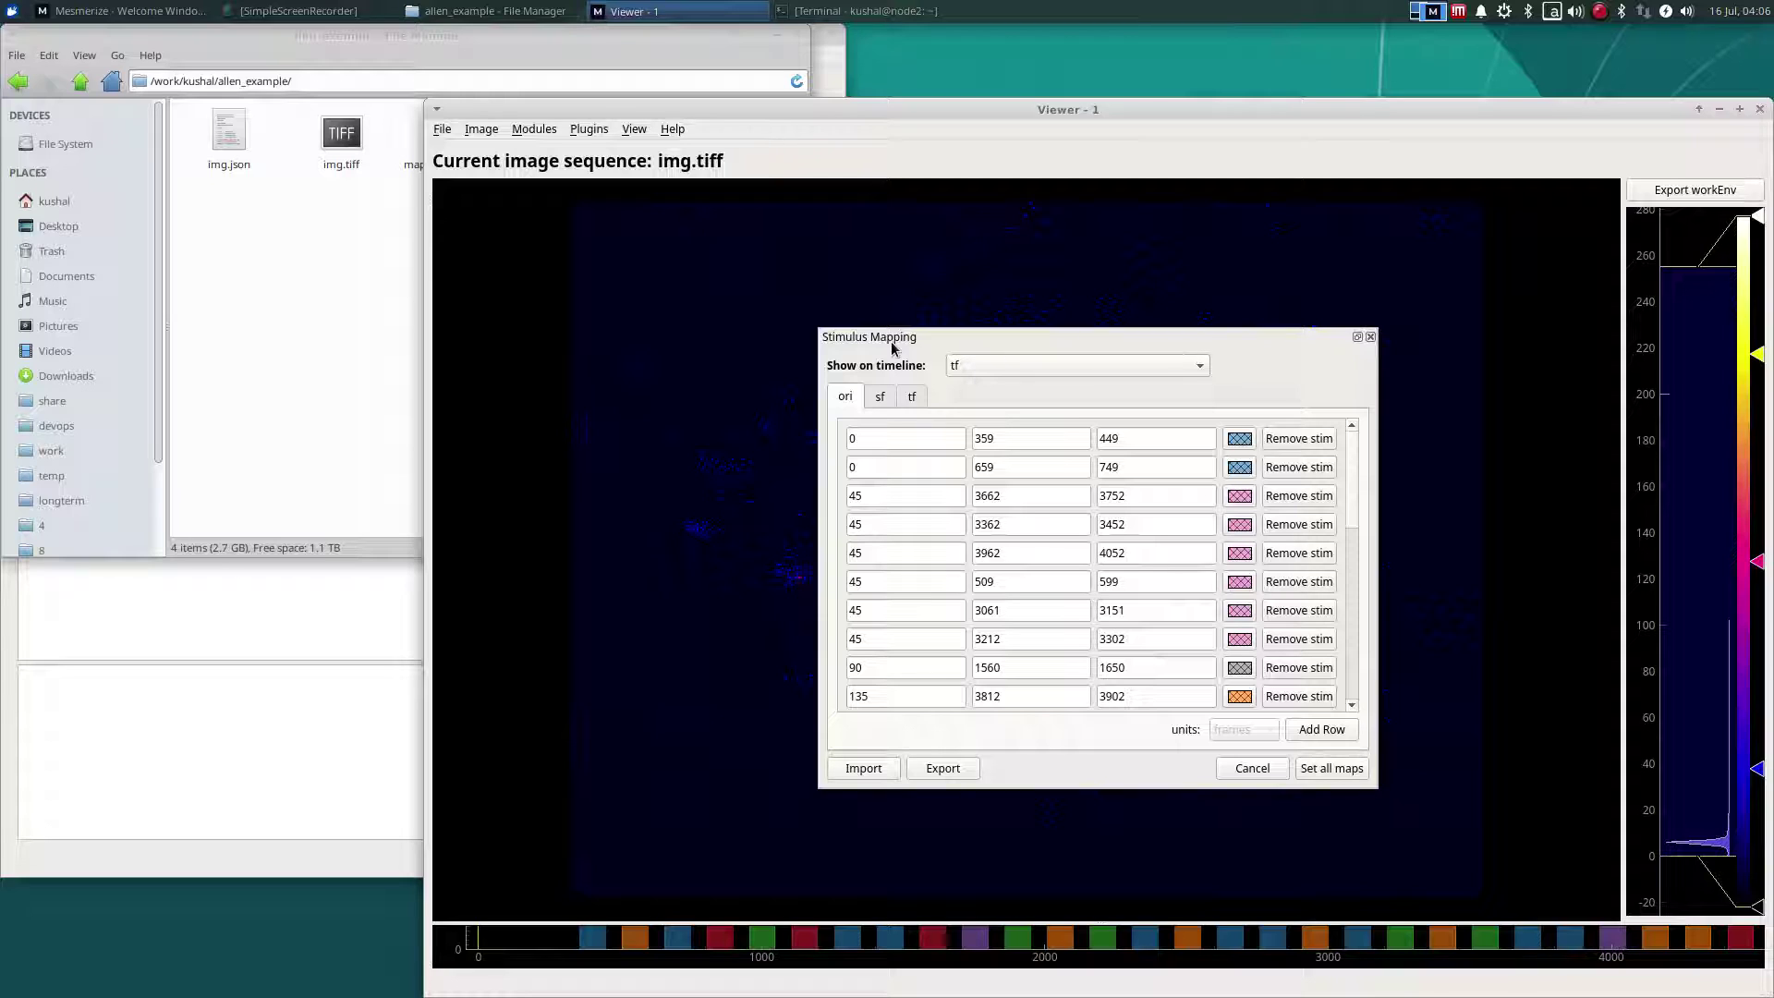
click(1371, 337)
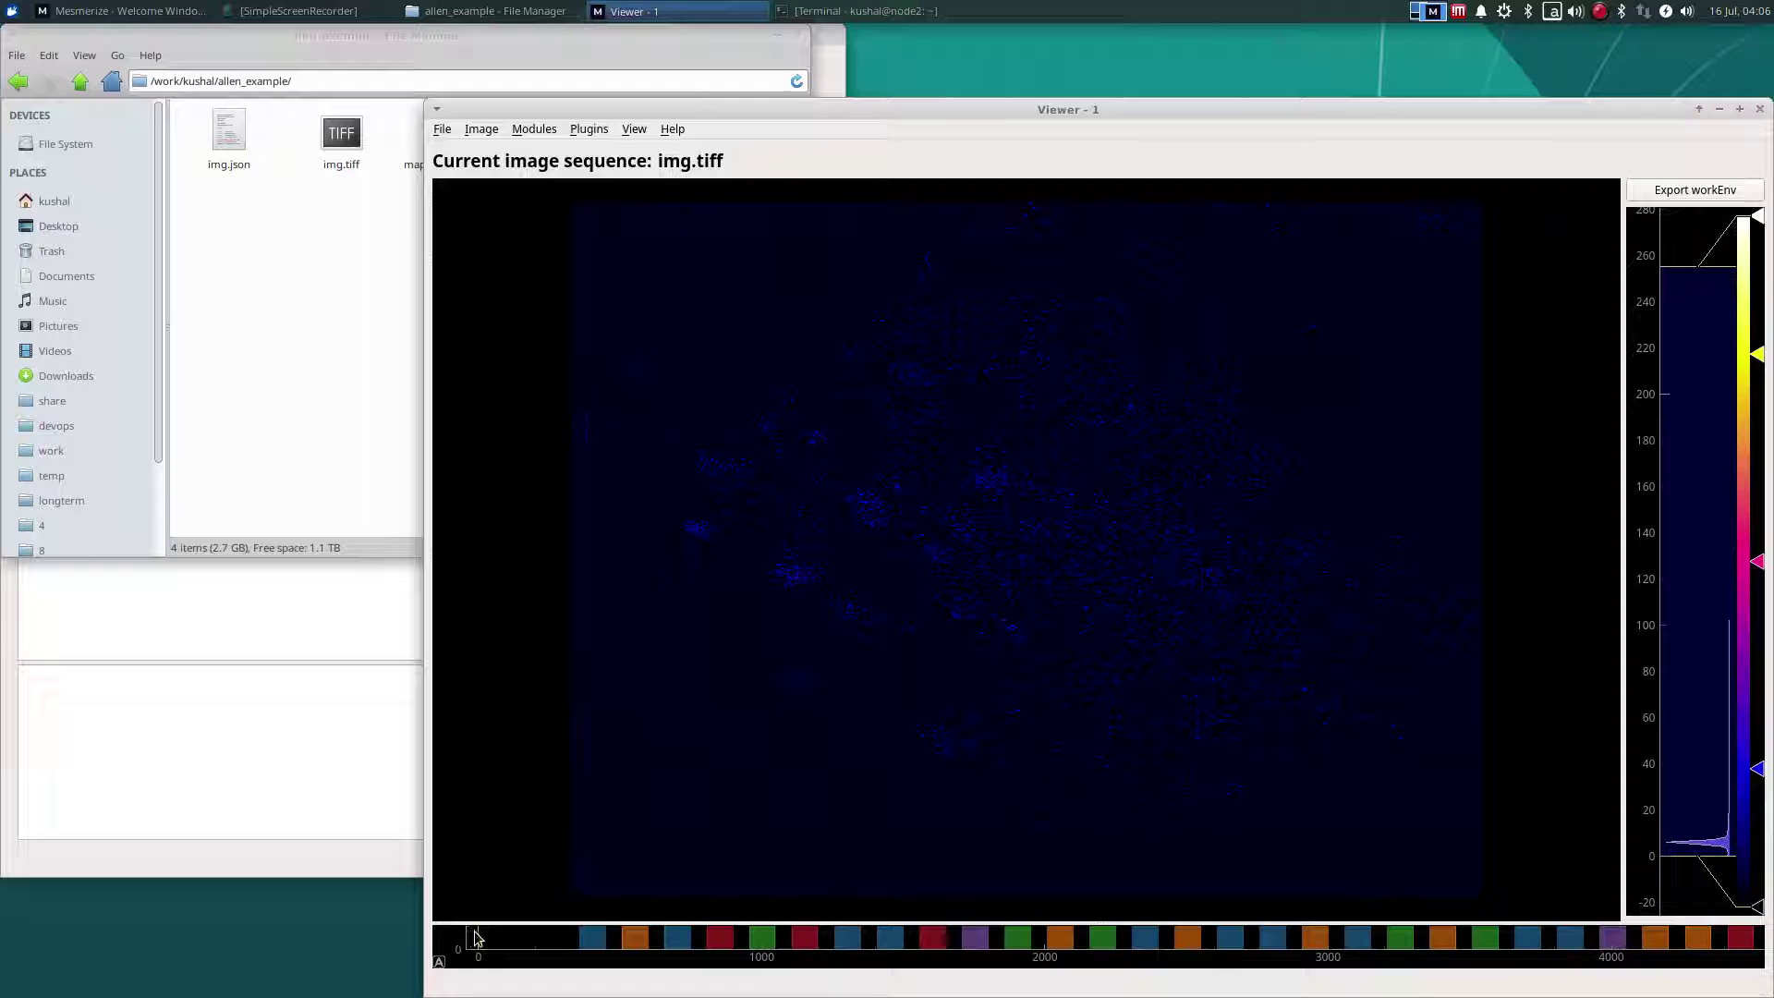
mouse_move(481, 940)
mouse_down()
mouse_move(857, 954)
mouse_move(982, 977)
mouse_move(1635, 989)
mouse_move(952, 987)
mouse_move(554, 958)
mouse_move(476, 964)
mouse_move(1466, 982)
mouse_move(475, 982)
mouse_up()
Step: Minimize the allen_example file manager window and the Mesmerize Welcome Window
click(495, 10)
click(494, 11)
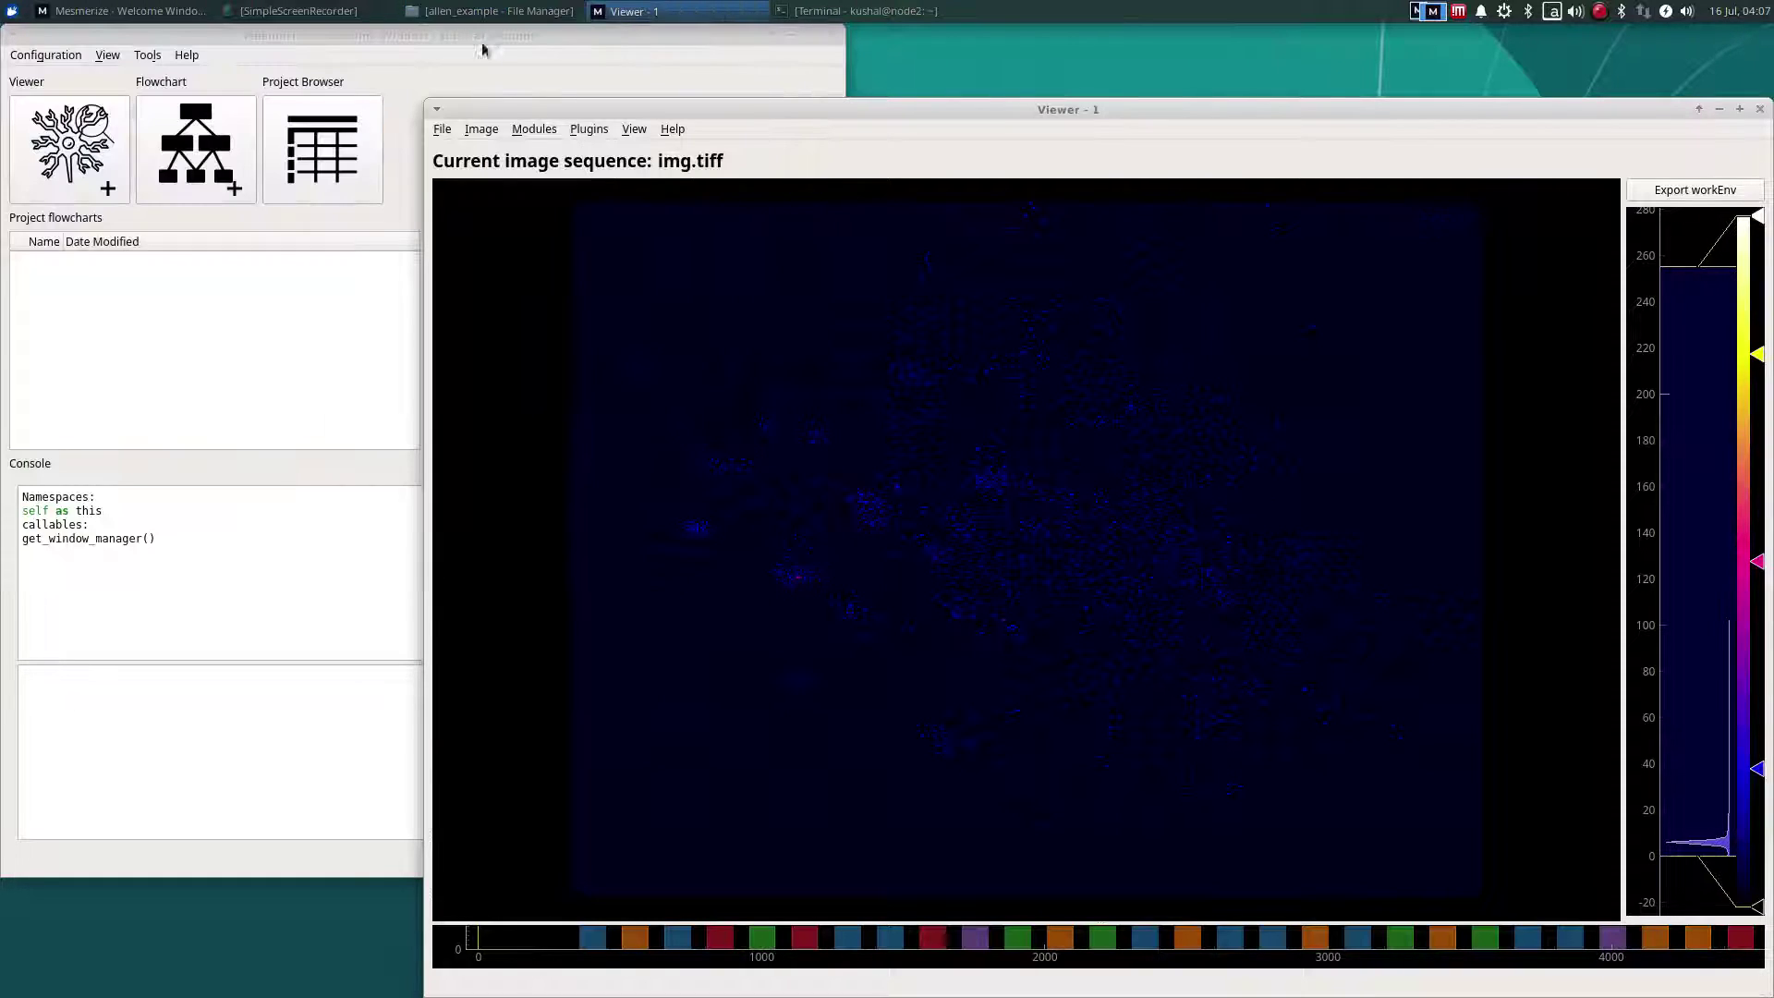
click(793, 43)
Step: Create a new batch named example_batch in /work/kushal with the Batch Manager and widen the window's item information pane
click(534, 128)
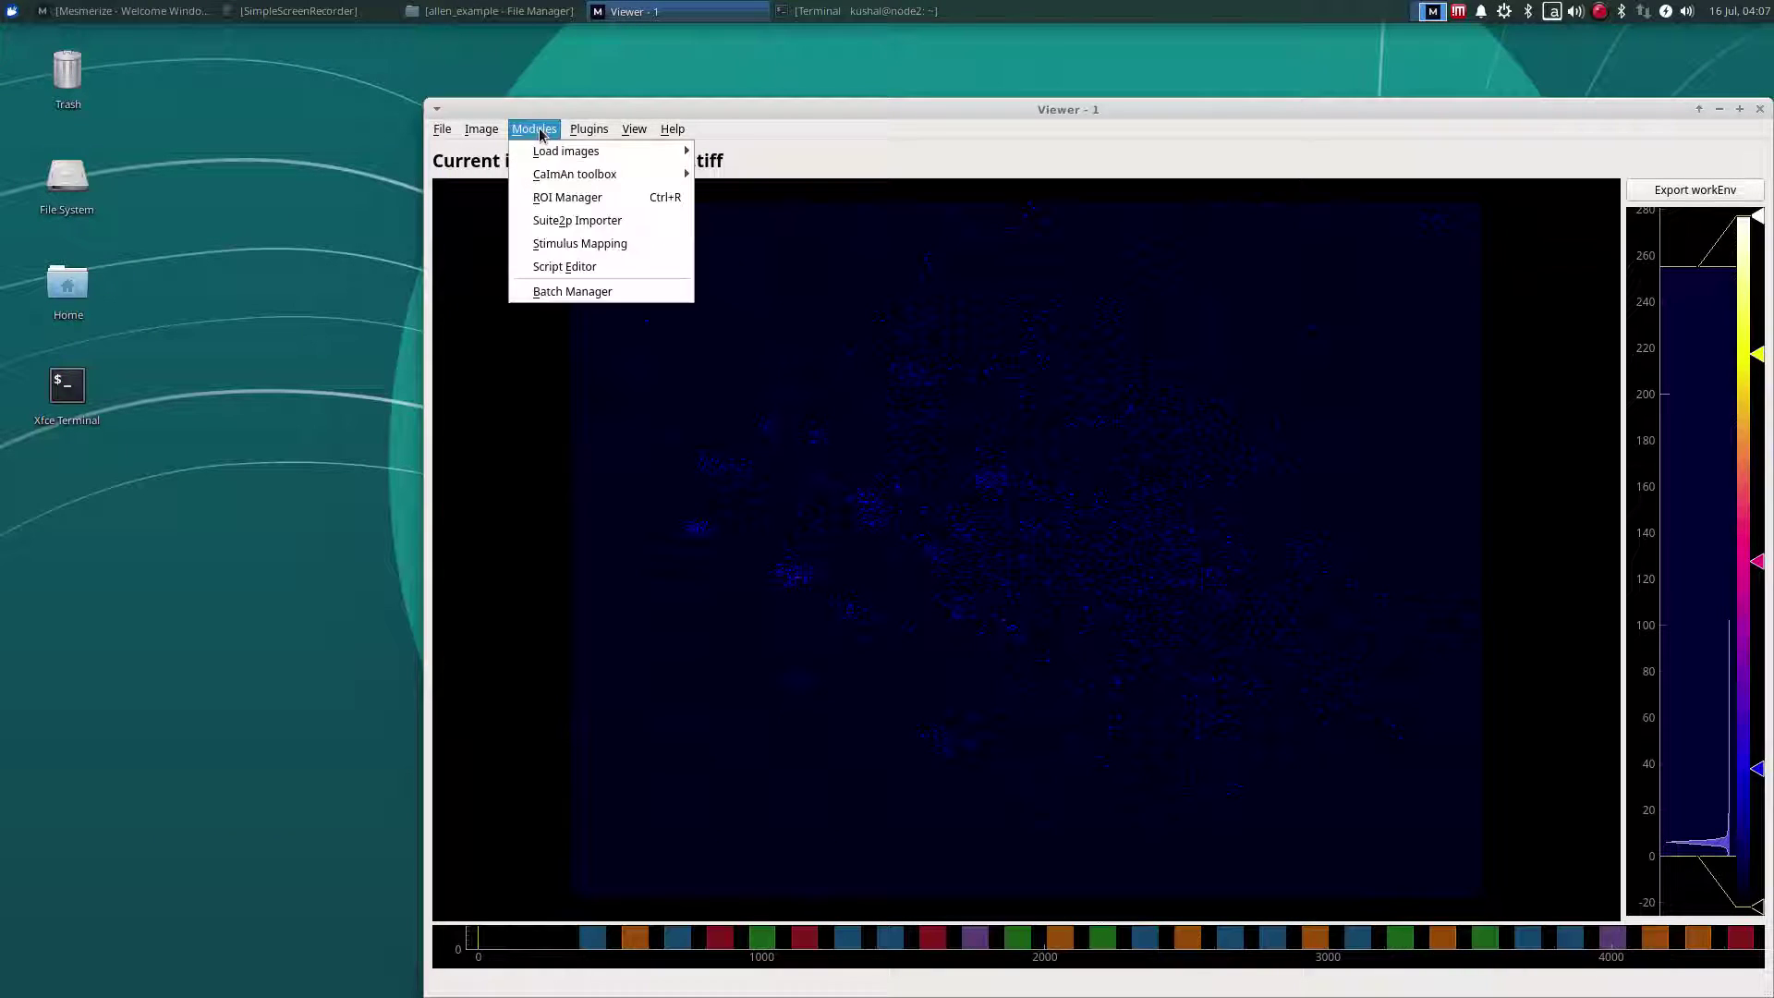
click(571, 292)
click(1024, 515)
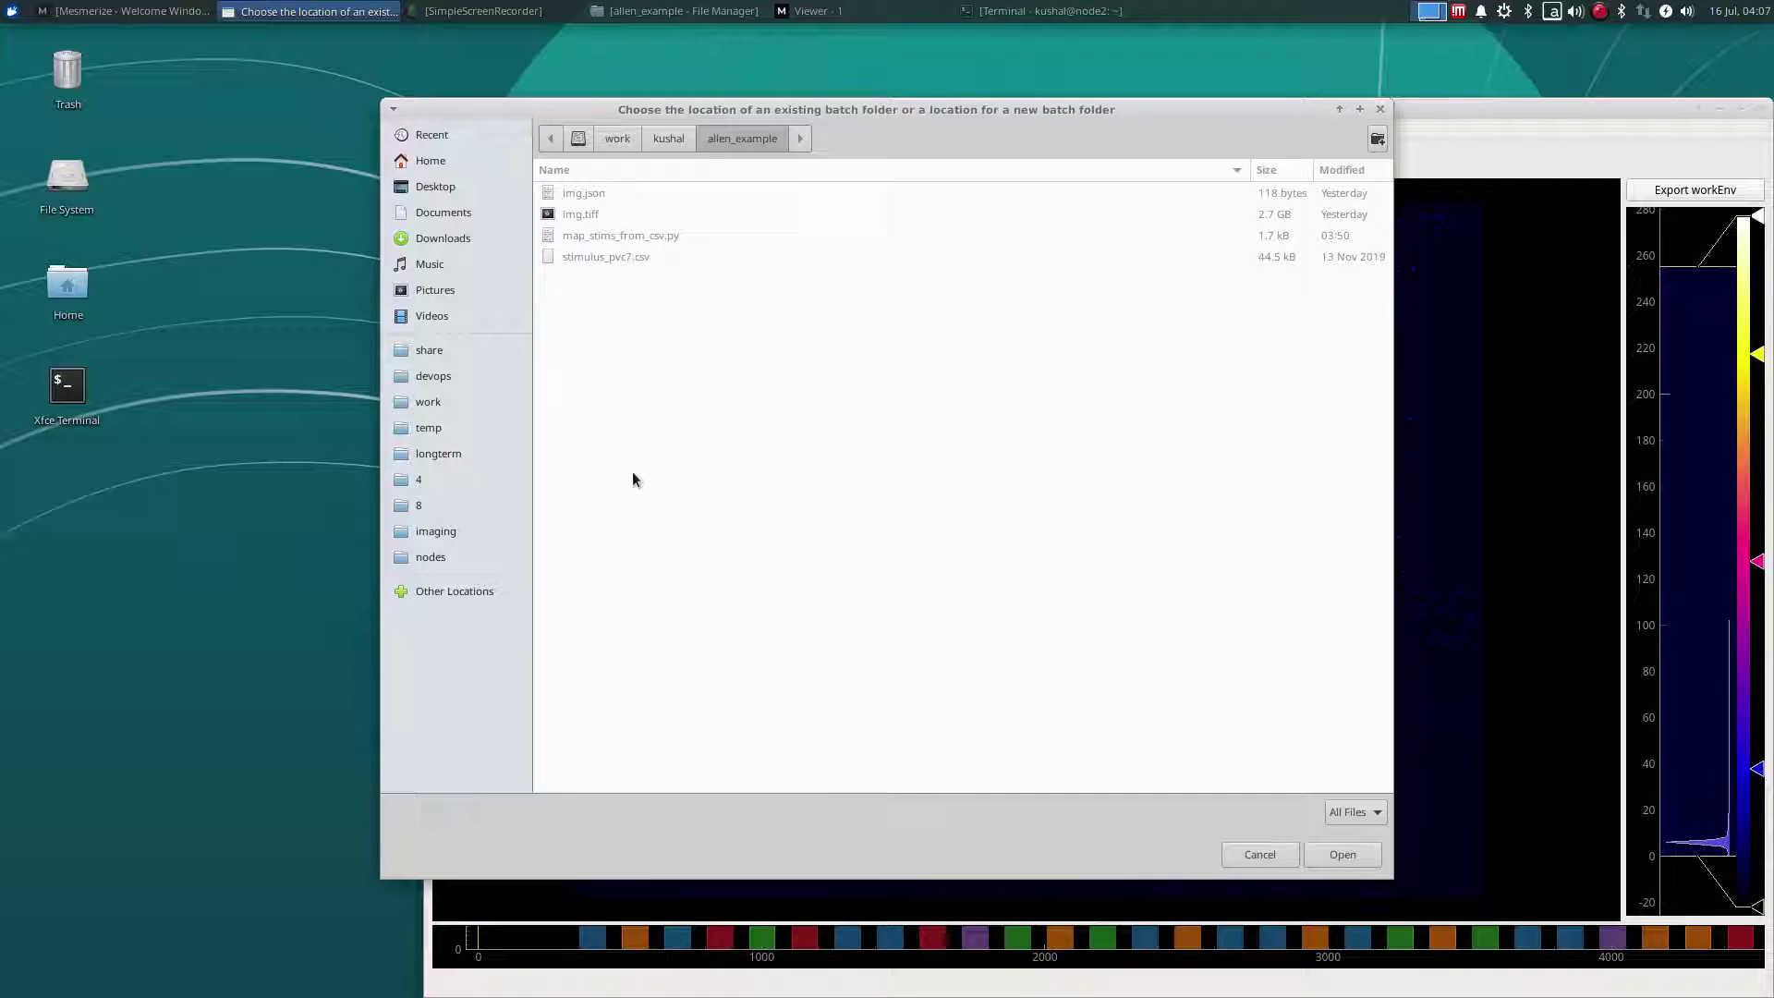
click(486, 407)
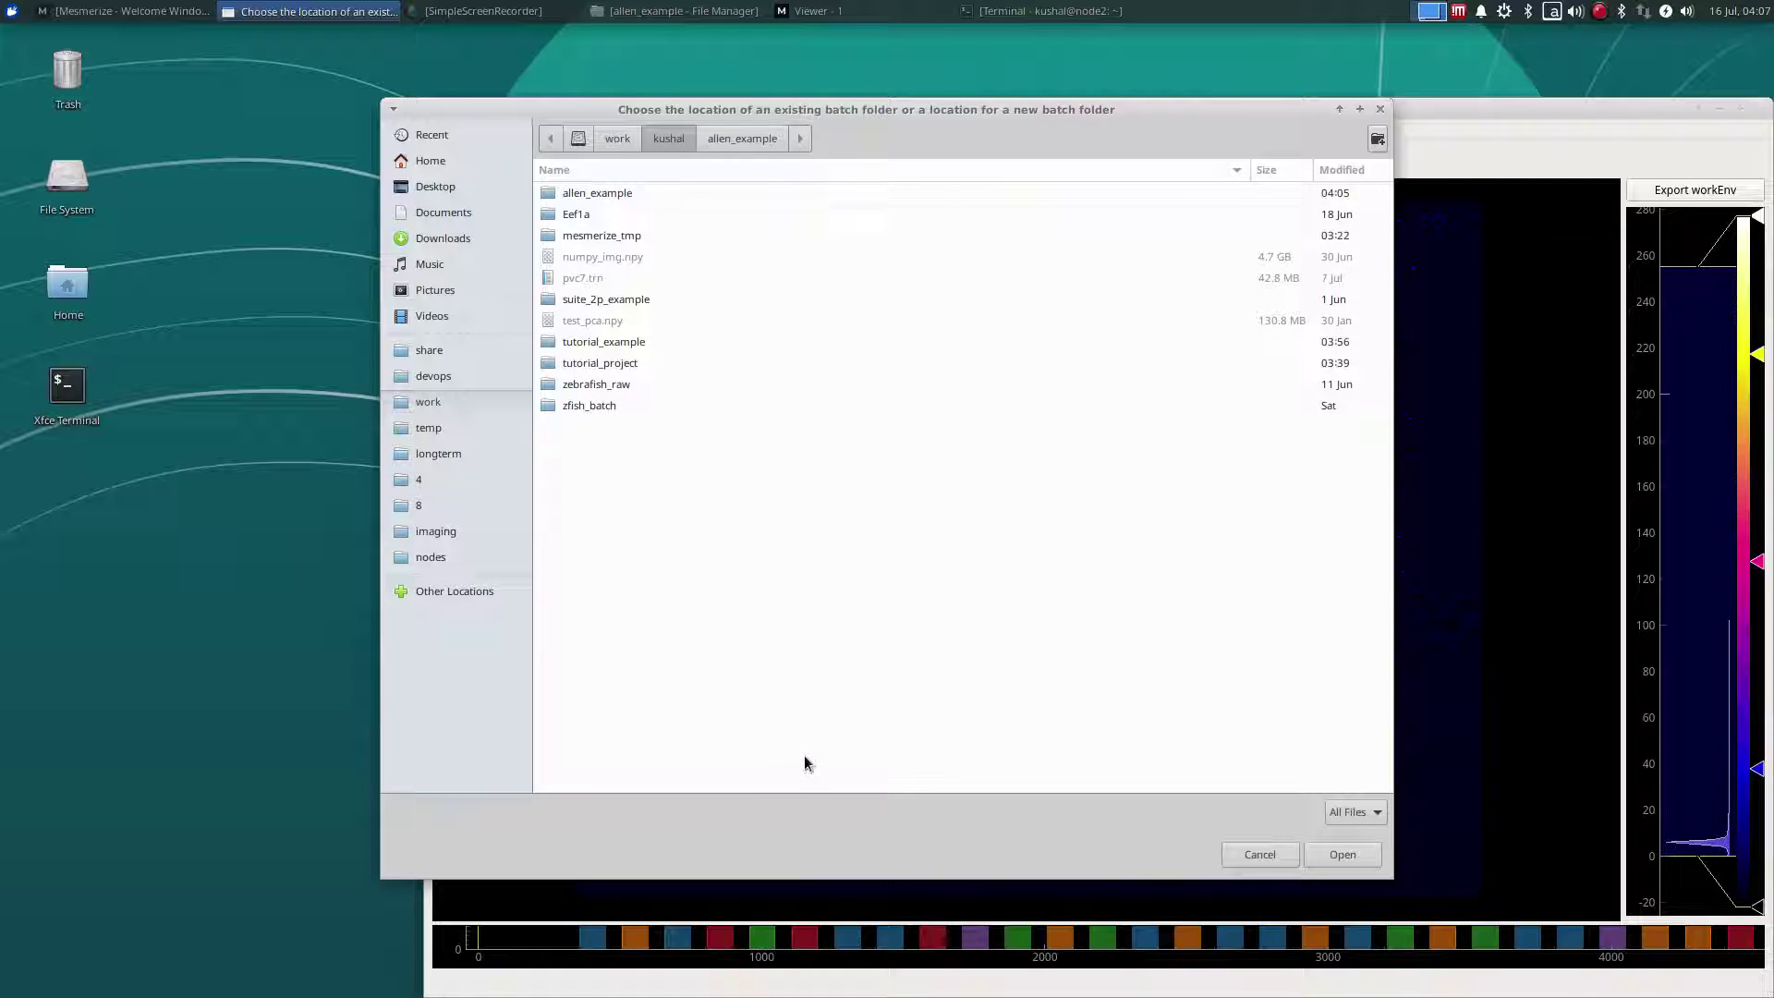
click(1342, 854)
text(example_batch)
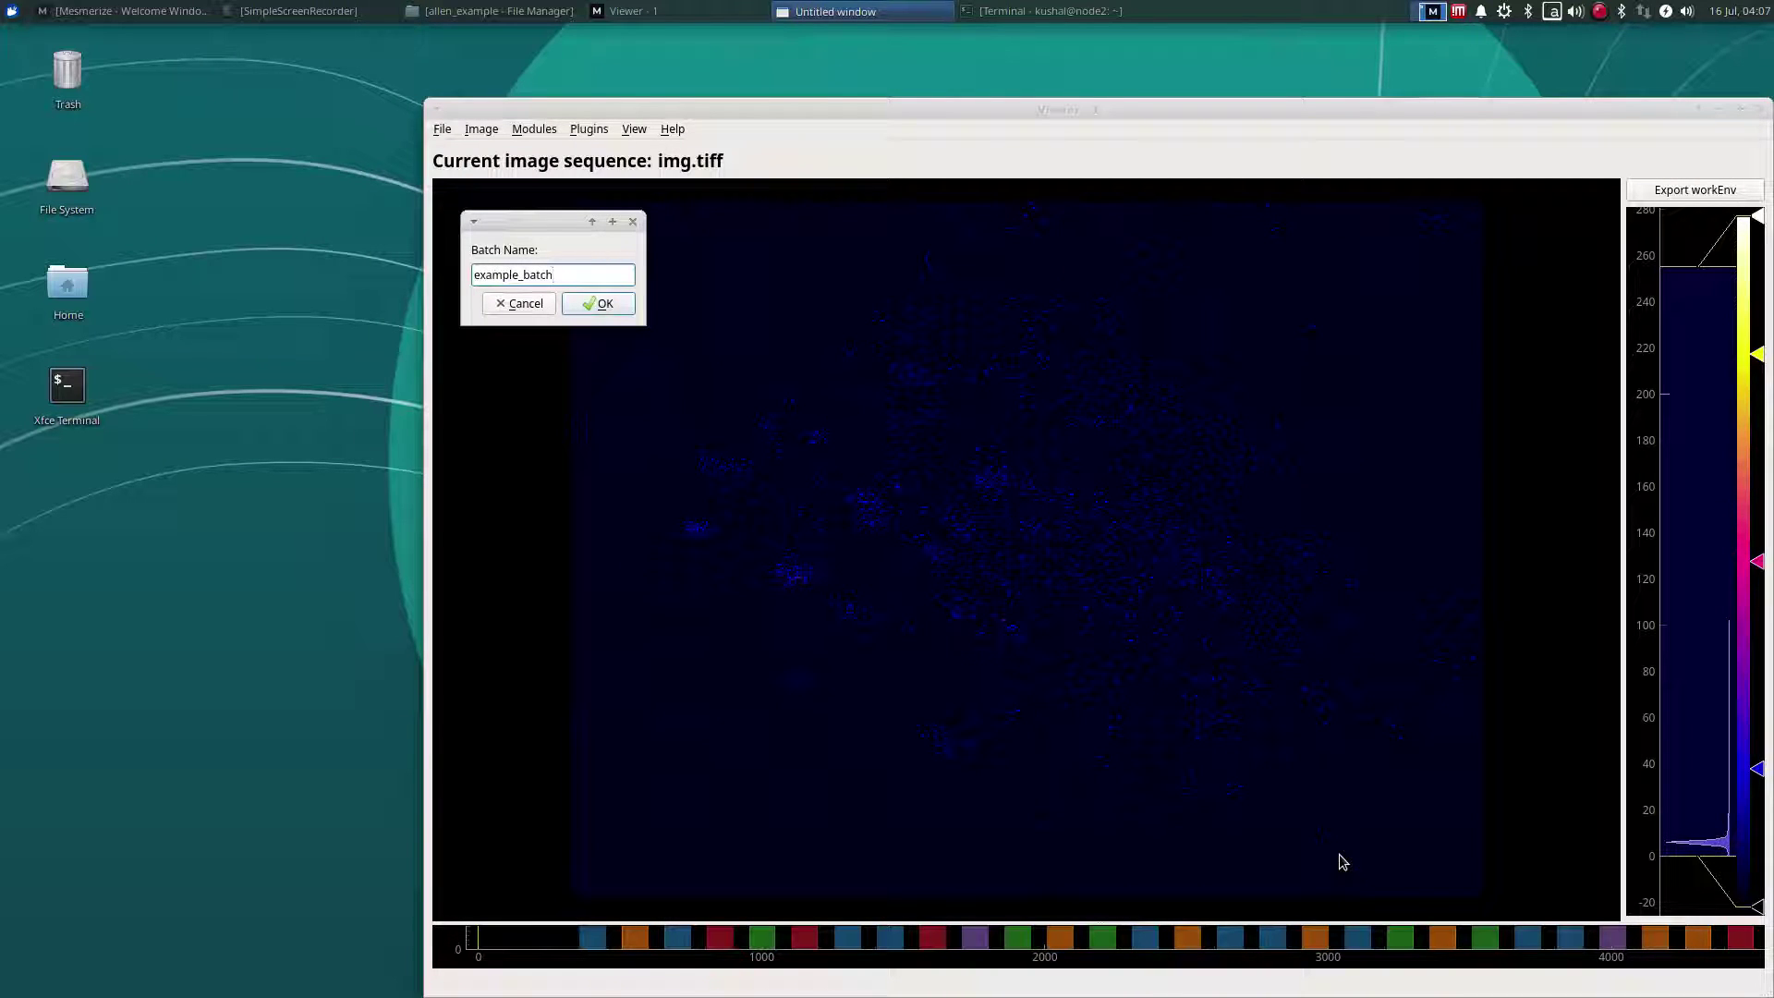
key(Return)
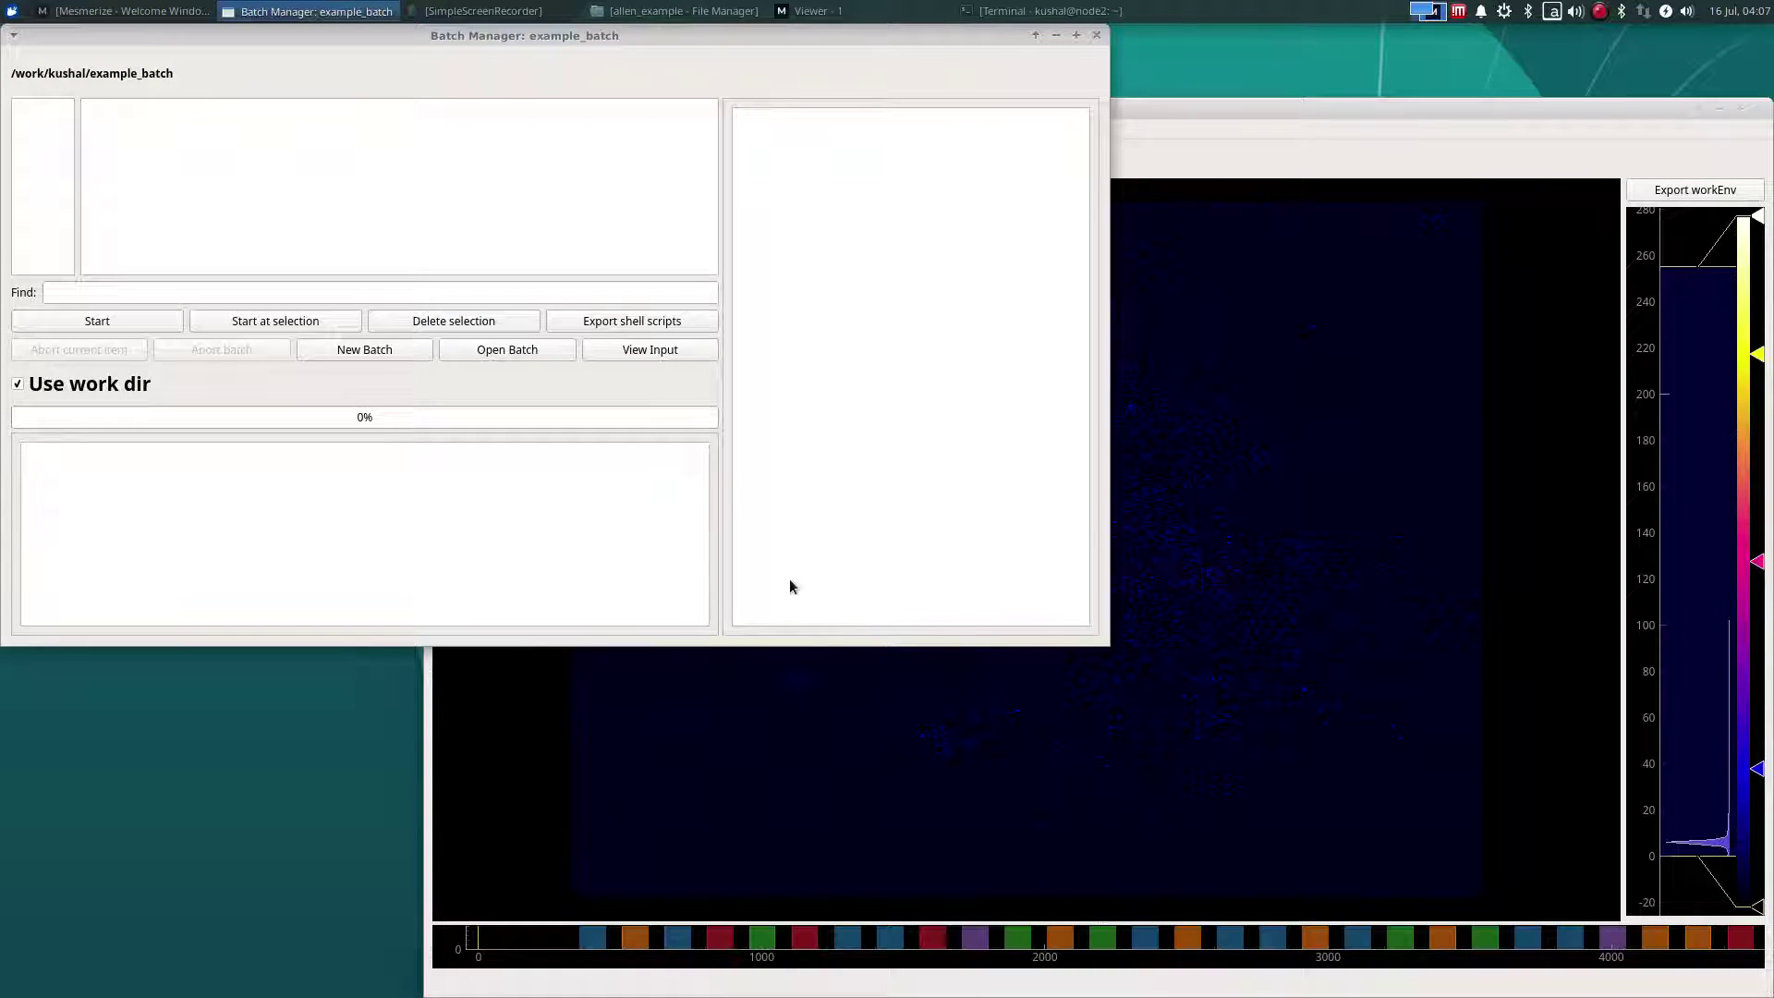
drag(721, 602, 510, 606)
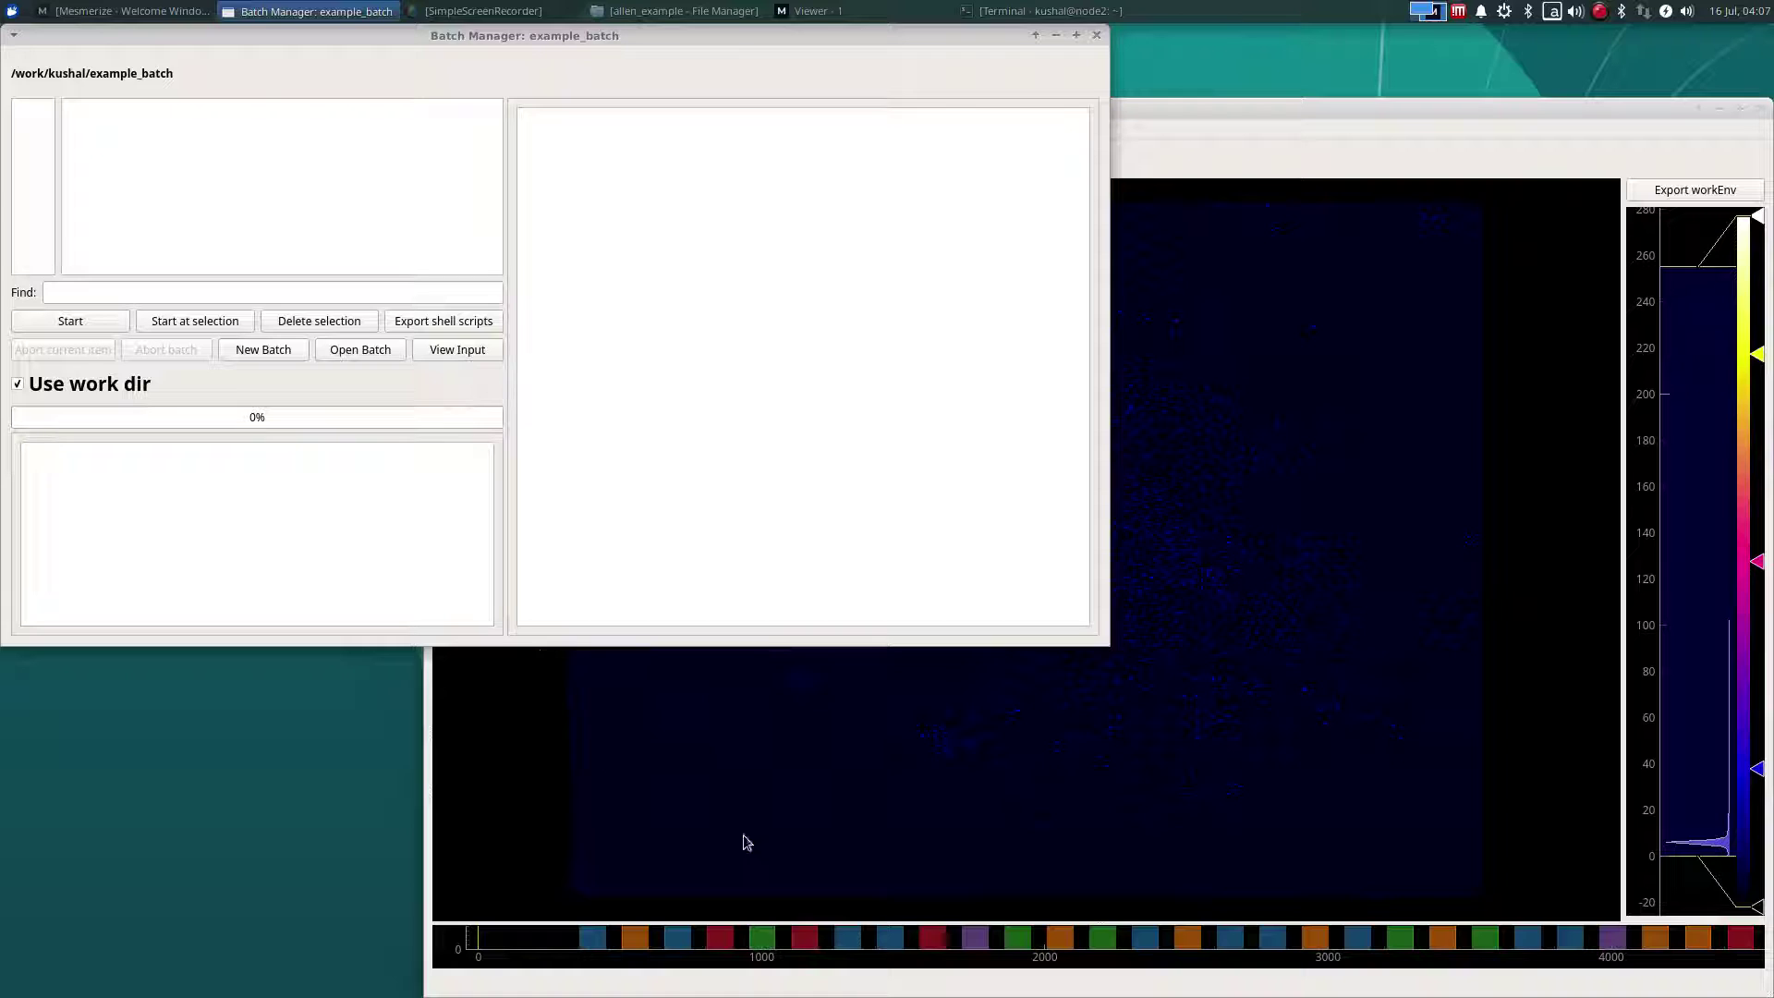
Step: Open the CaImAn Motion Correction module from the Viewer and dock it beside the image
click(901, 818)
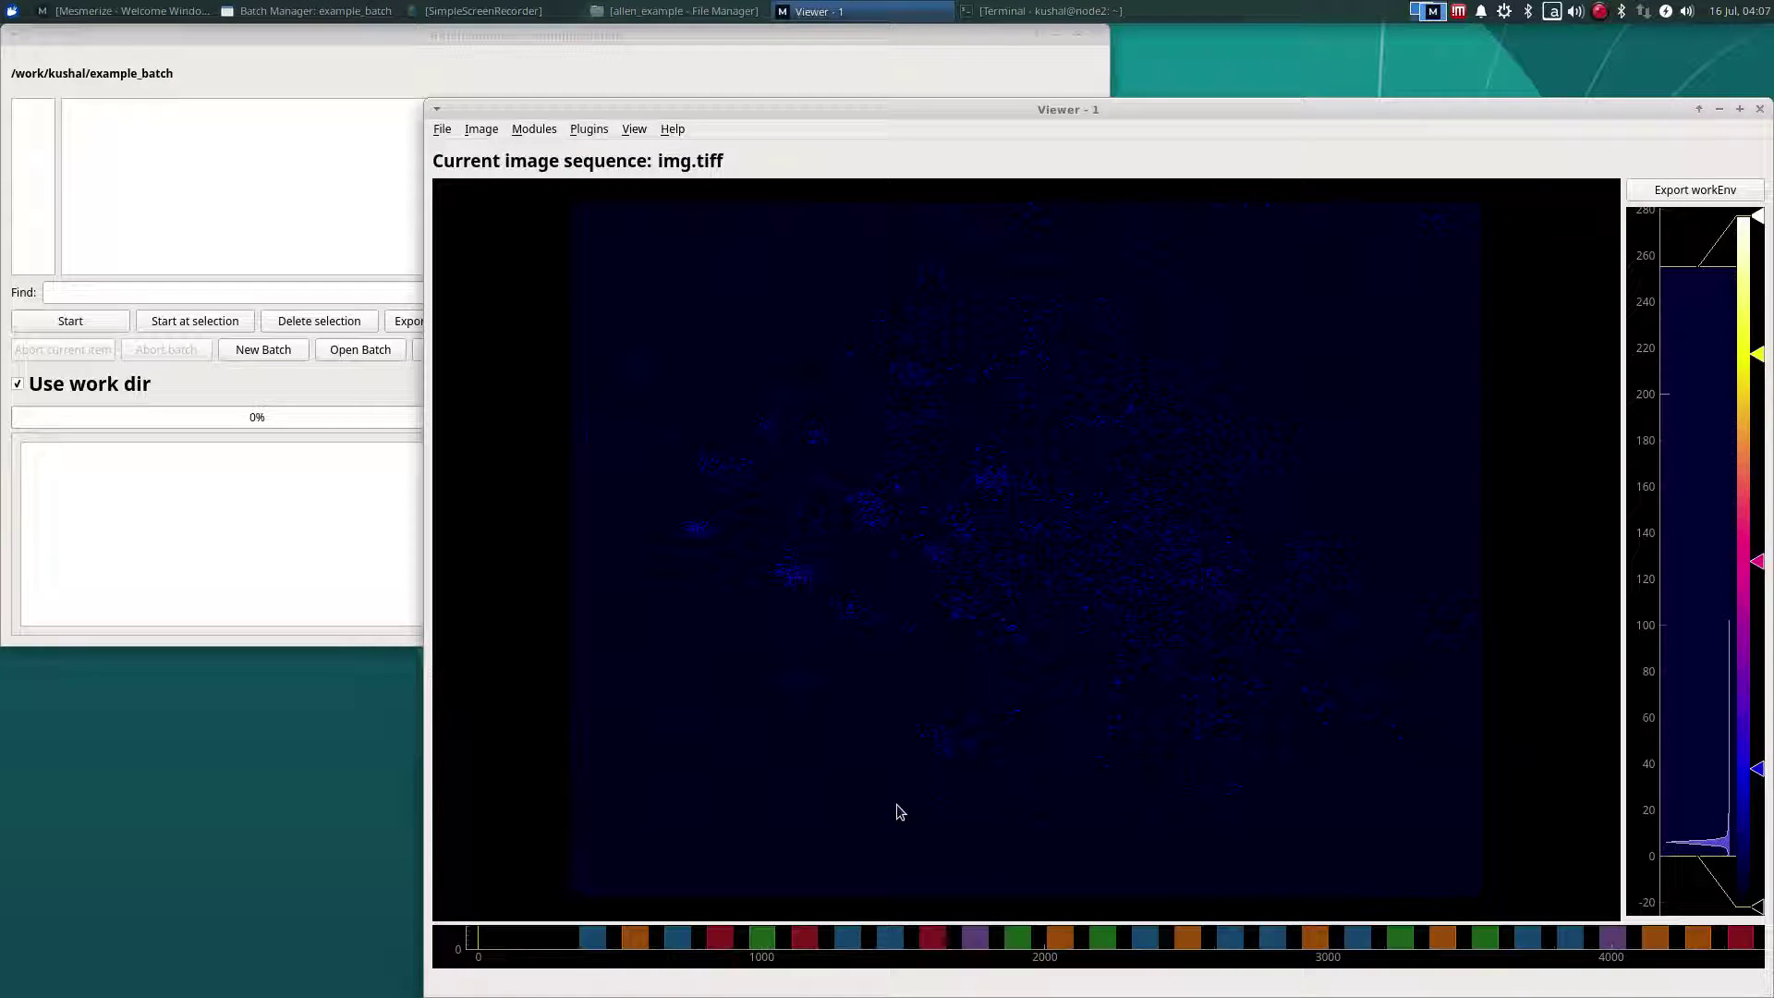
click(542, 132)
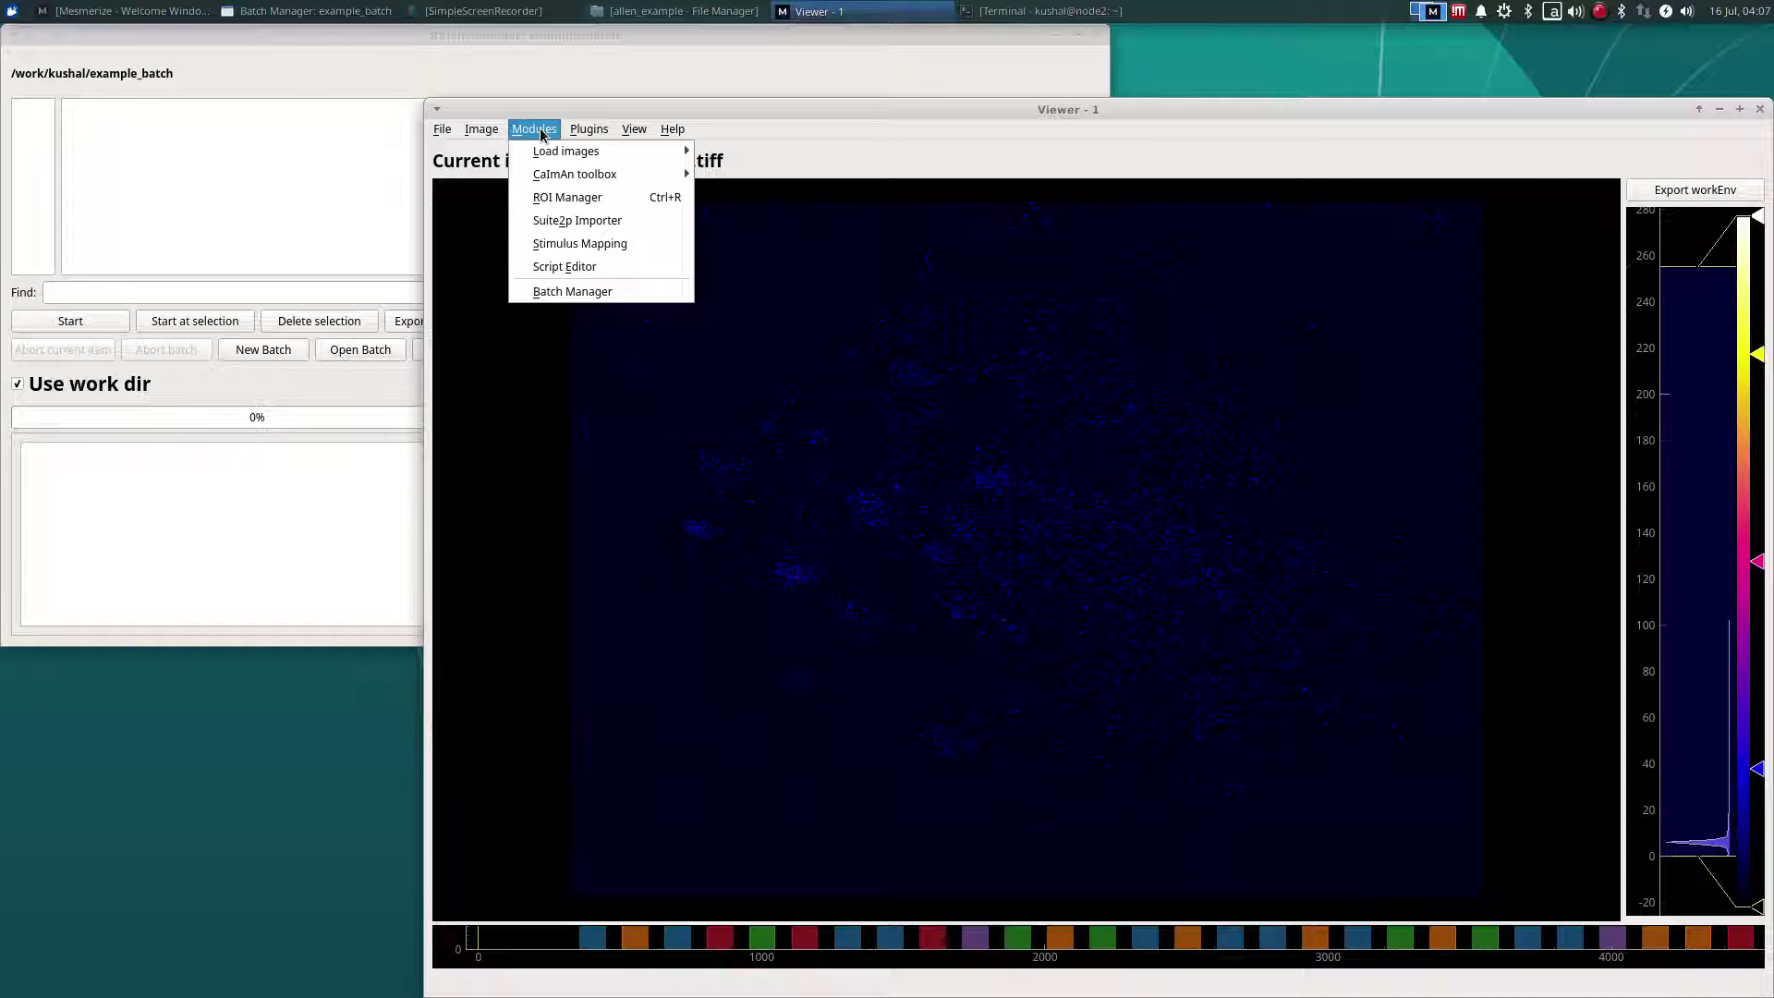
mouse_move(609, 174)
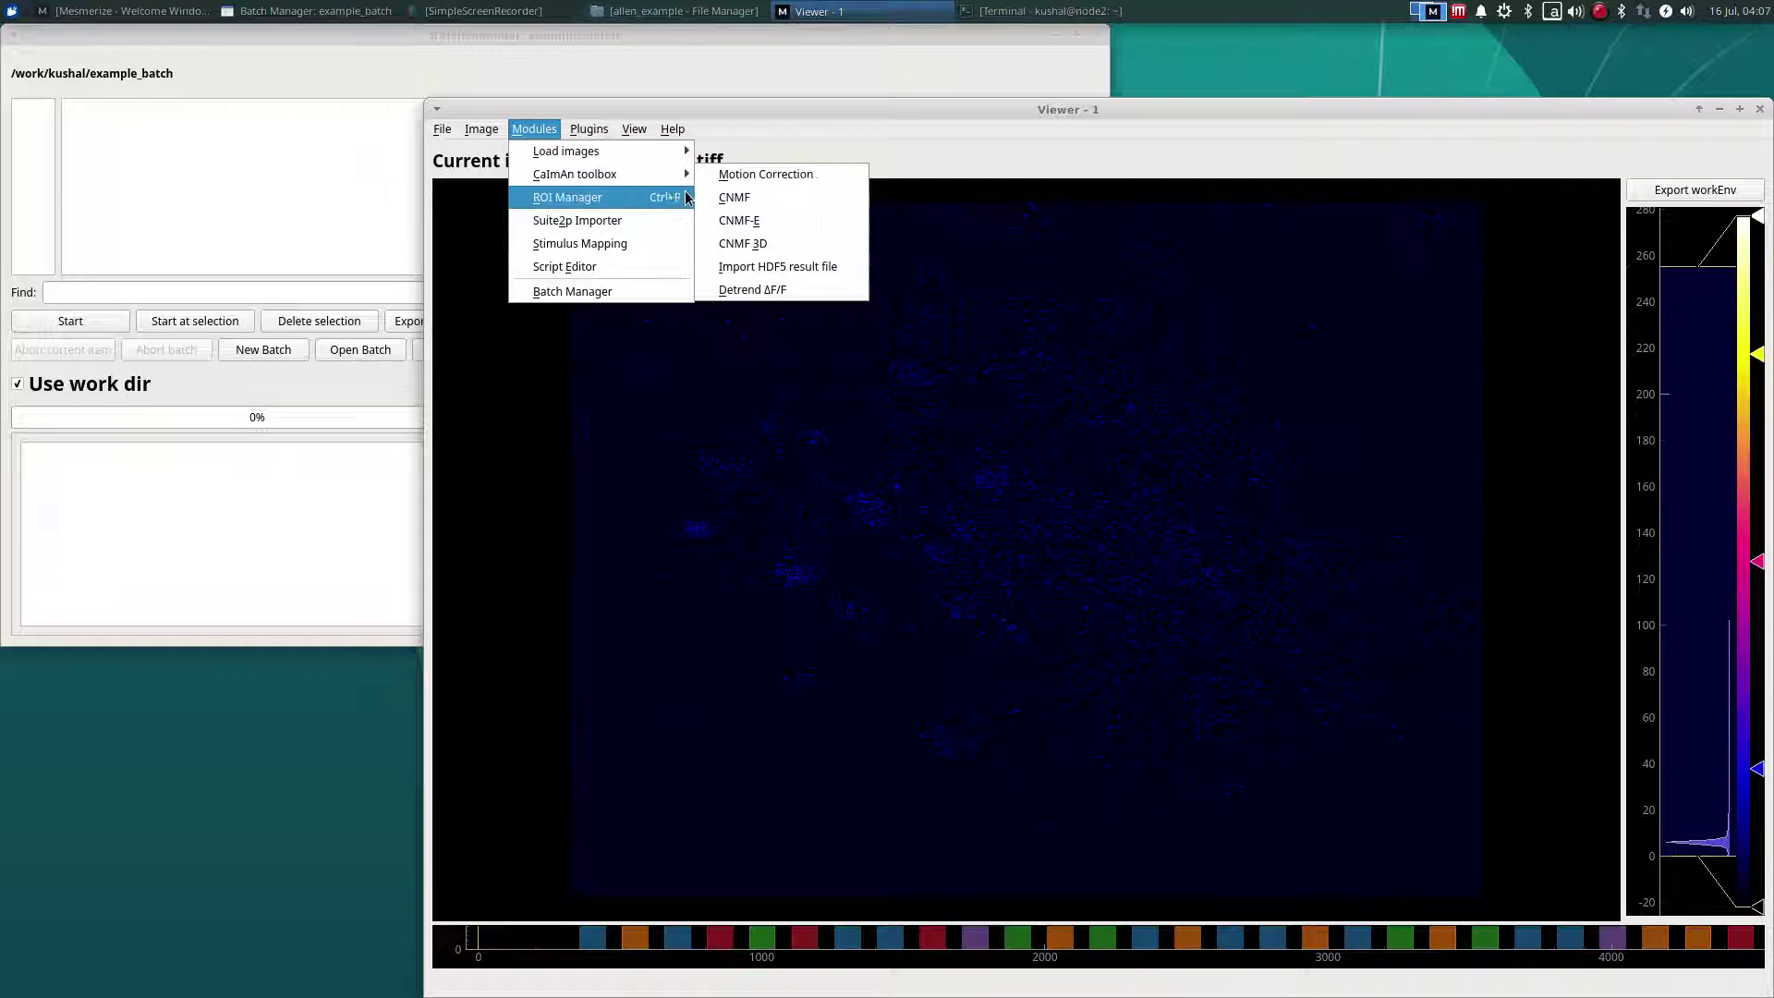
click(779, 180)
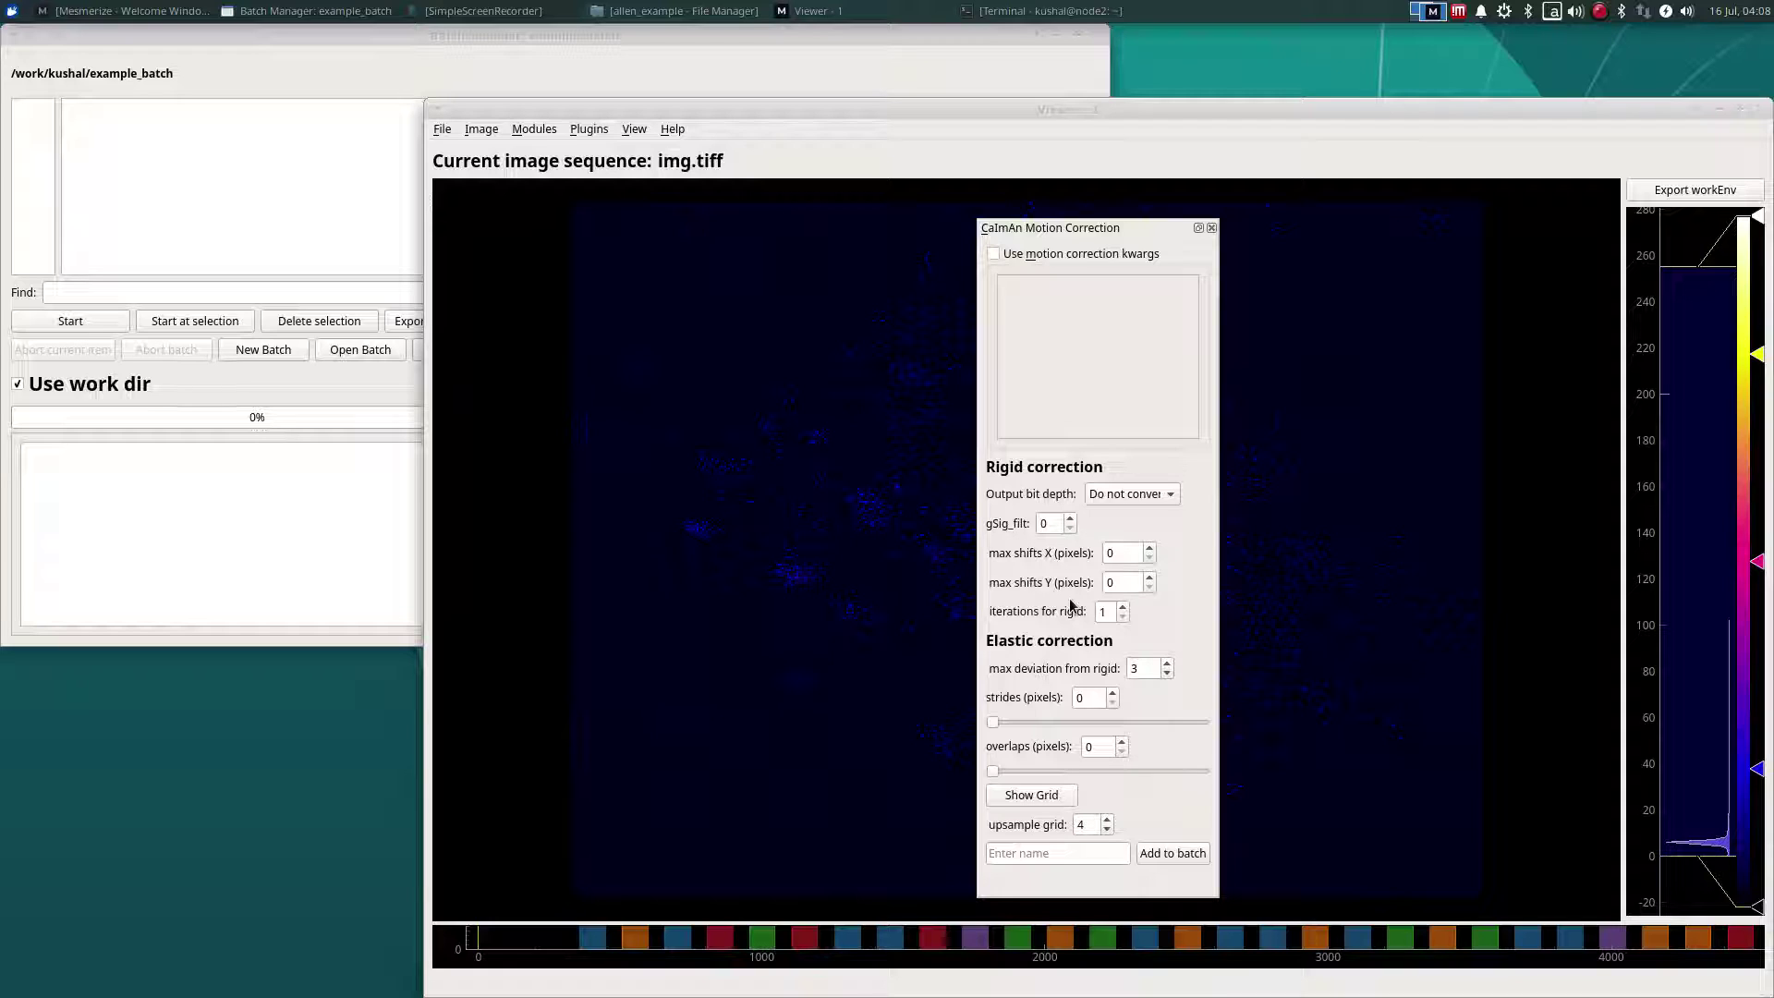
click(1199, 228)
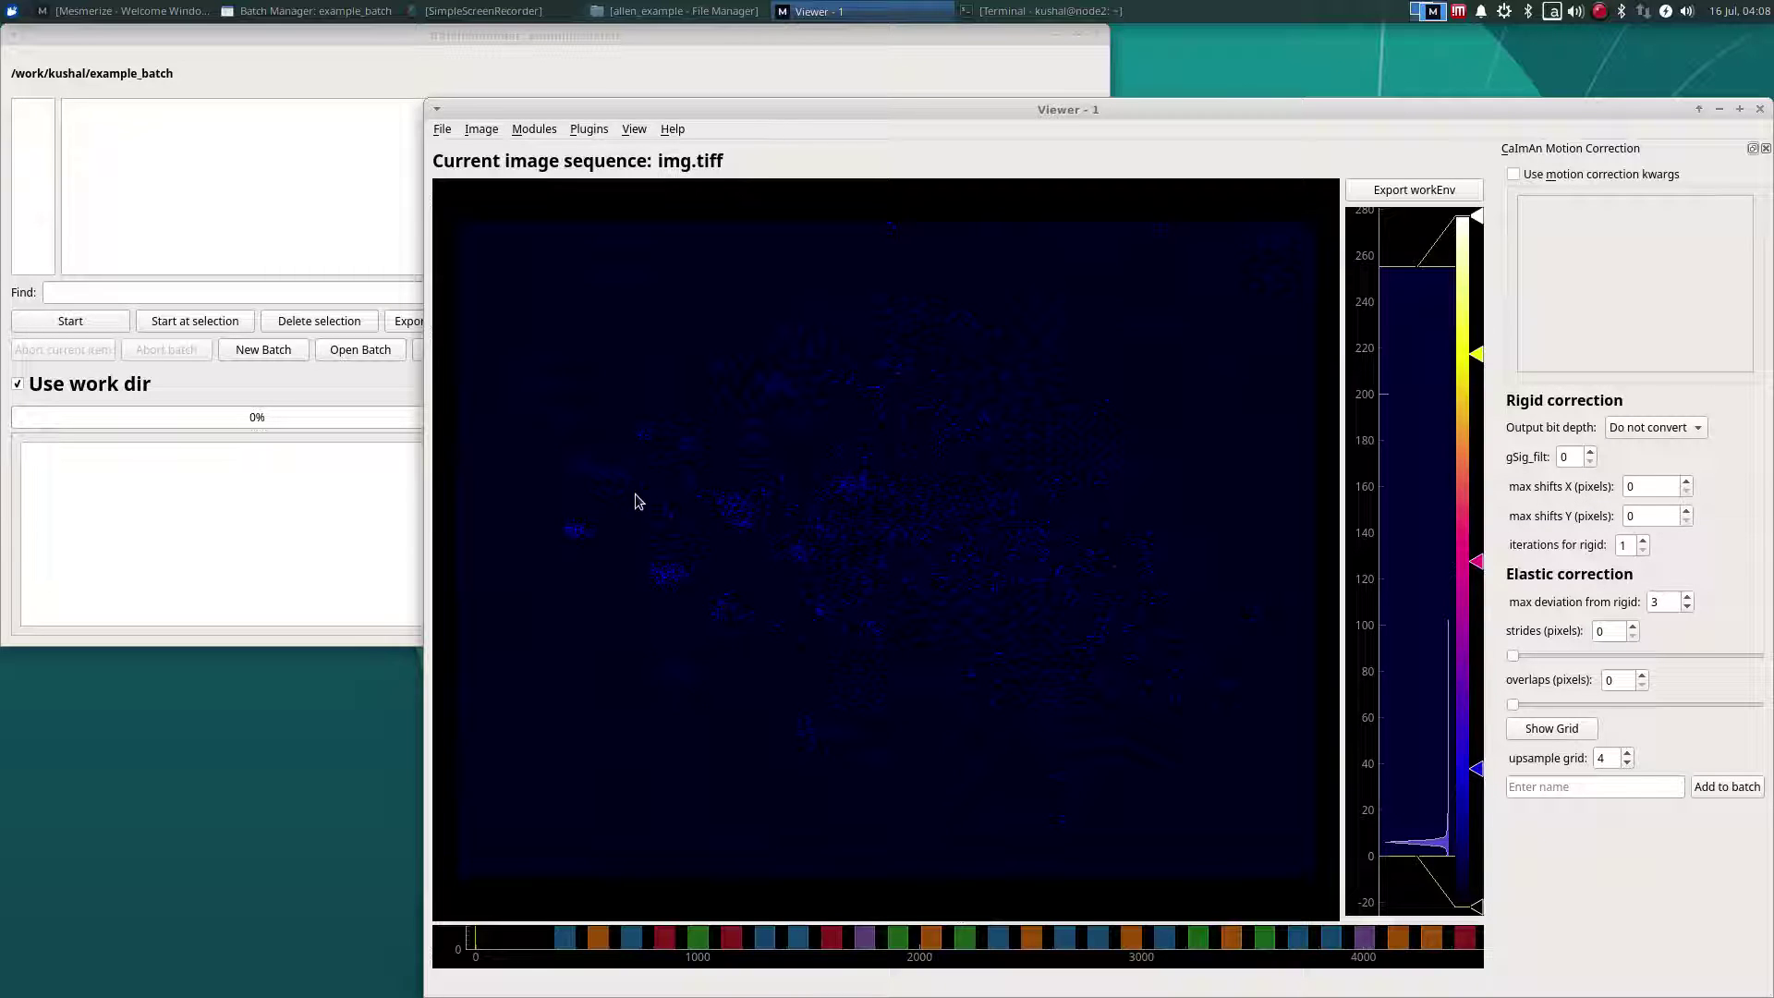
Step: Draw a measuring line on the image near a bright cell with the Measure Tool and zoom in on it
click(481, 128)
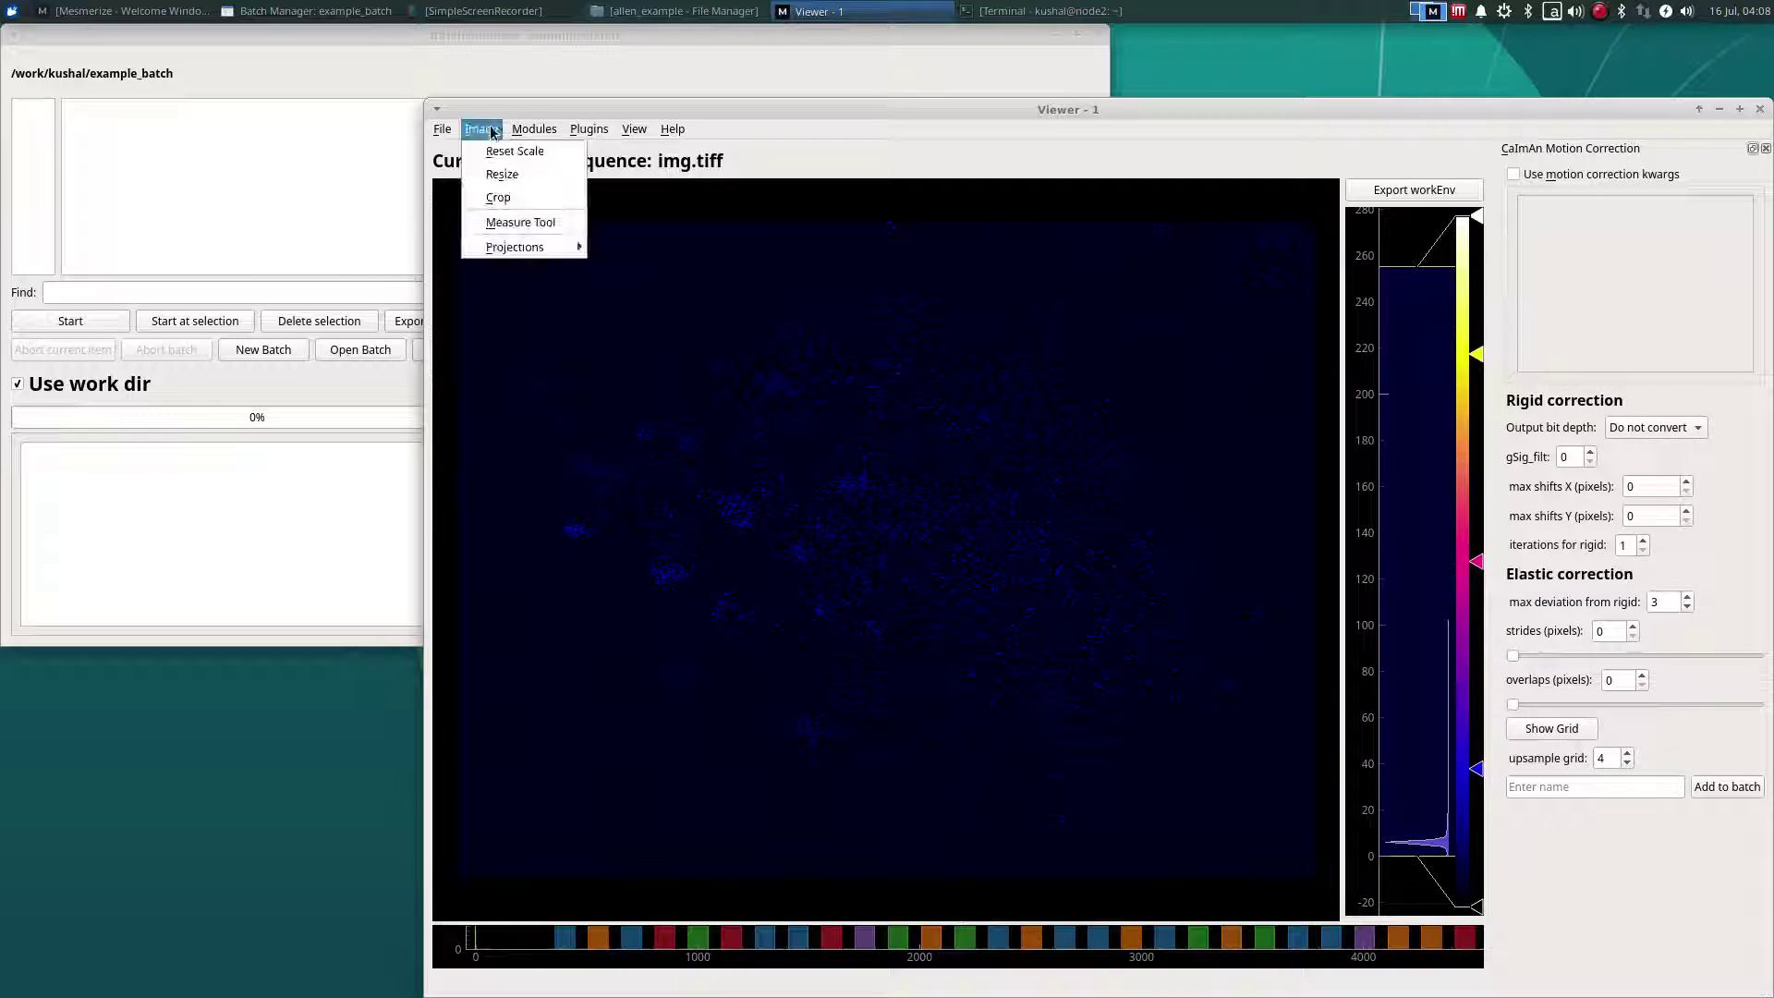
click(521, 221)
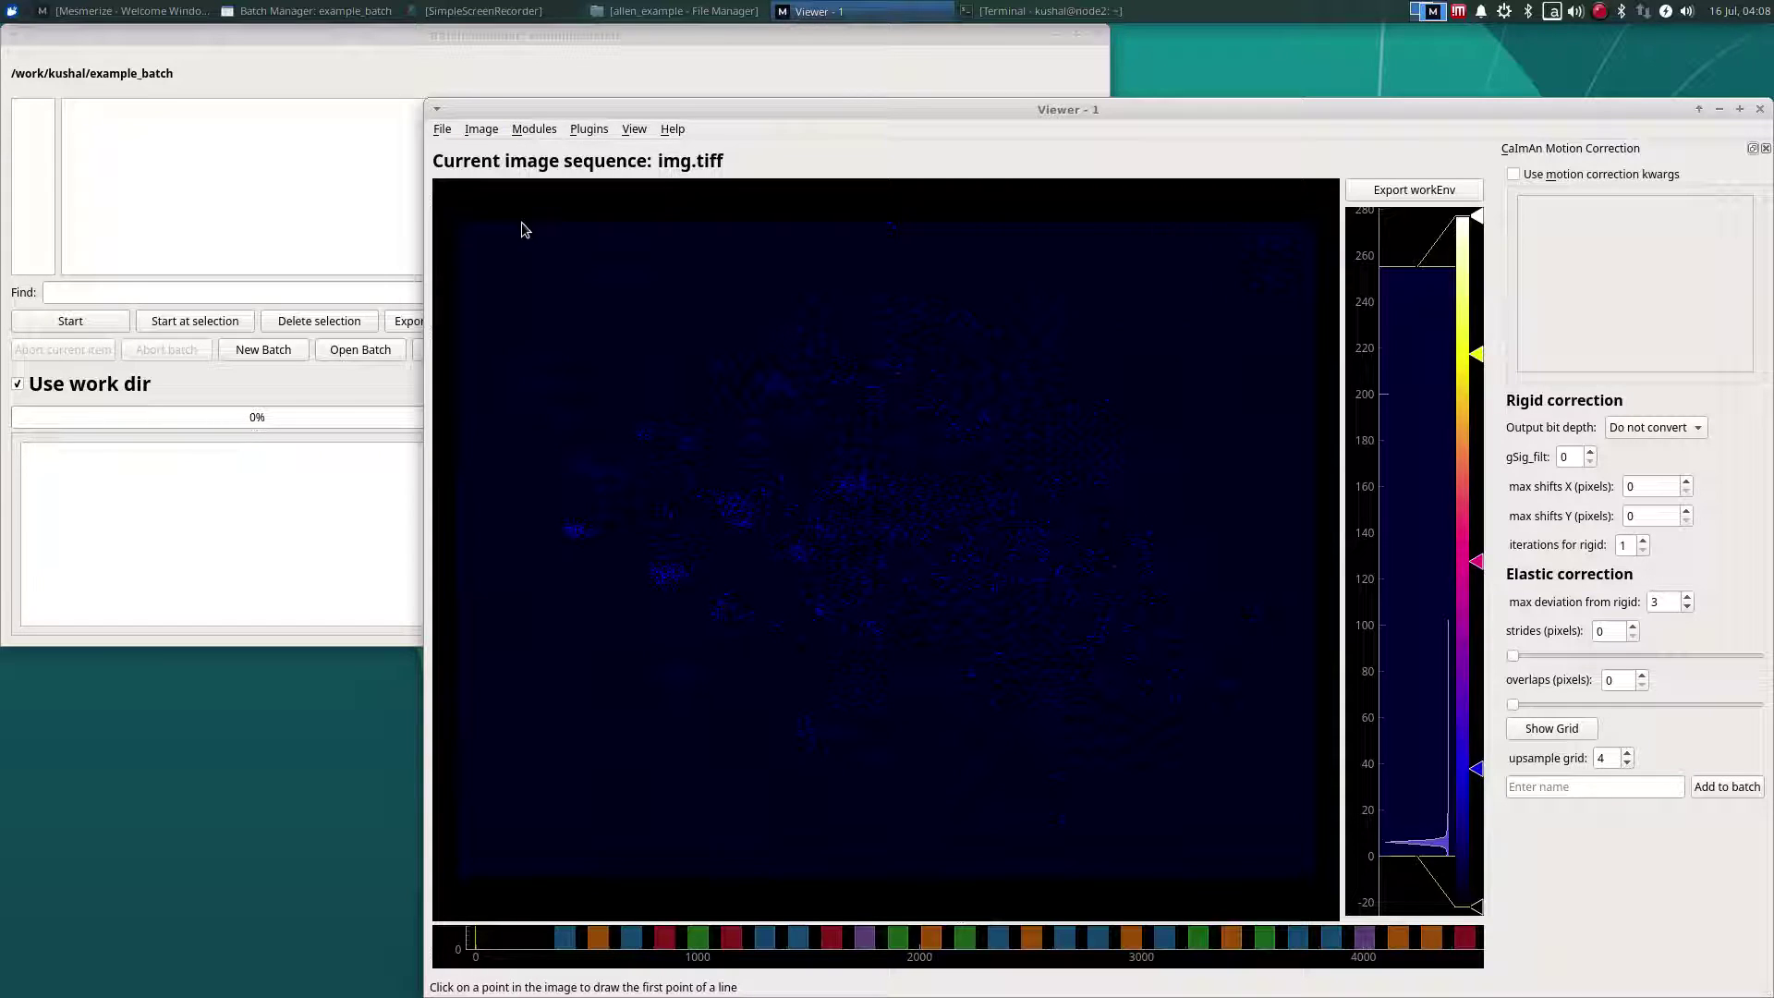
click(749, 533)
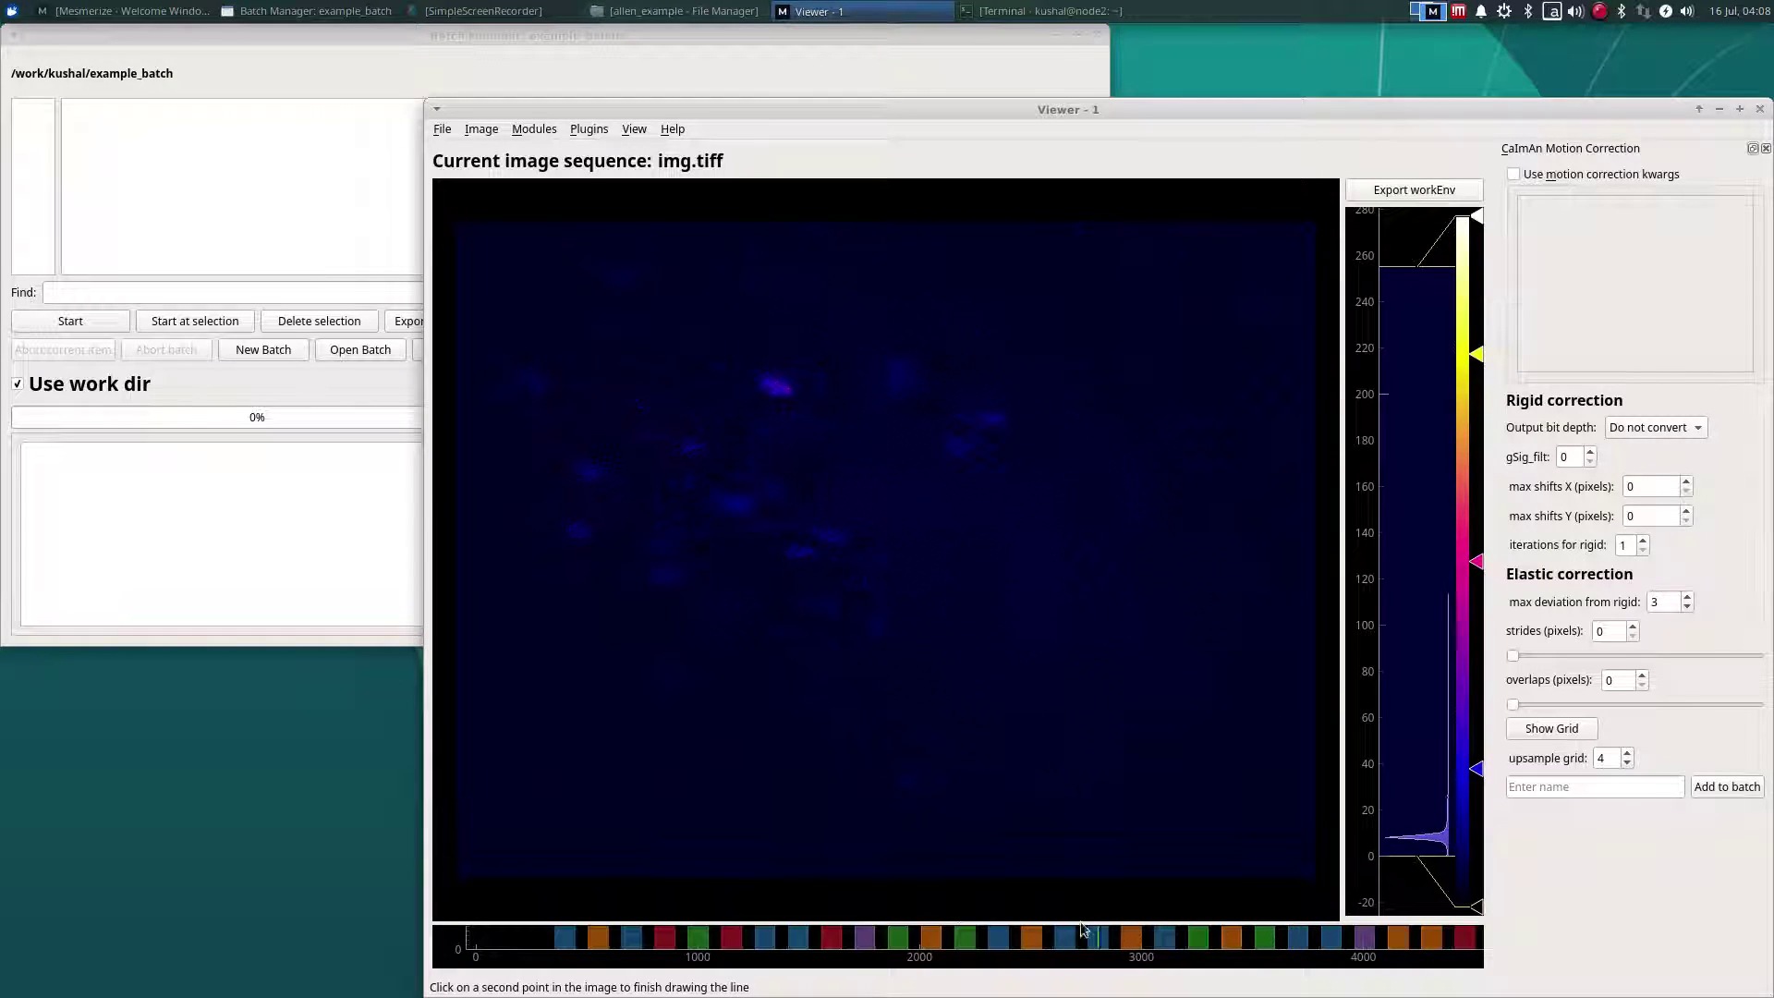
drag(1033, 938, 1003, 938)
click(762, 519)
drag(760, 520, 854, 550)
scroll(794, 545, up, 3)
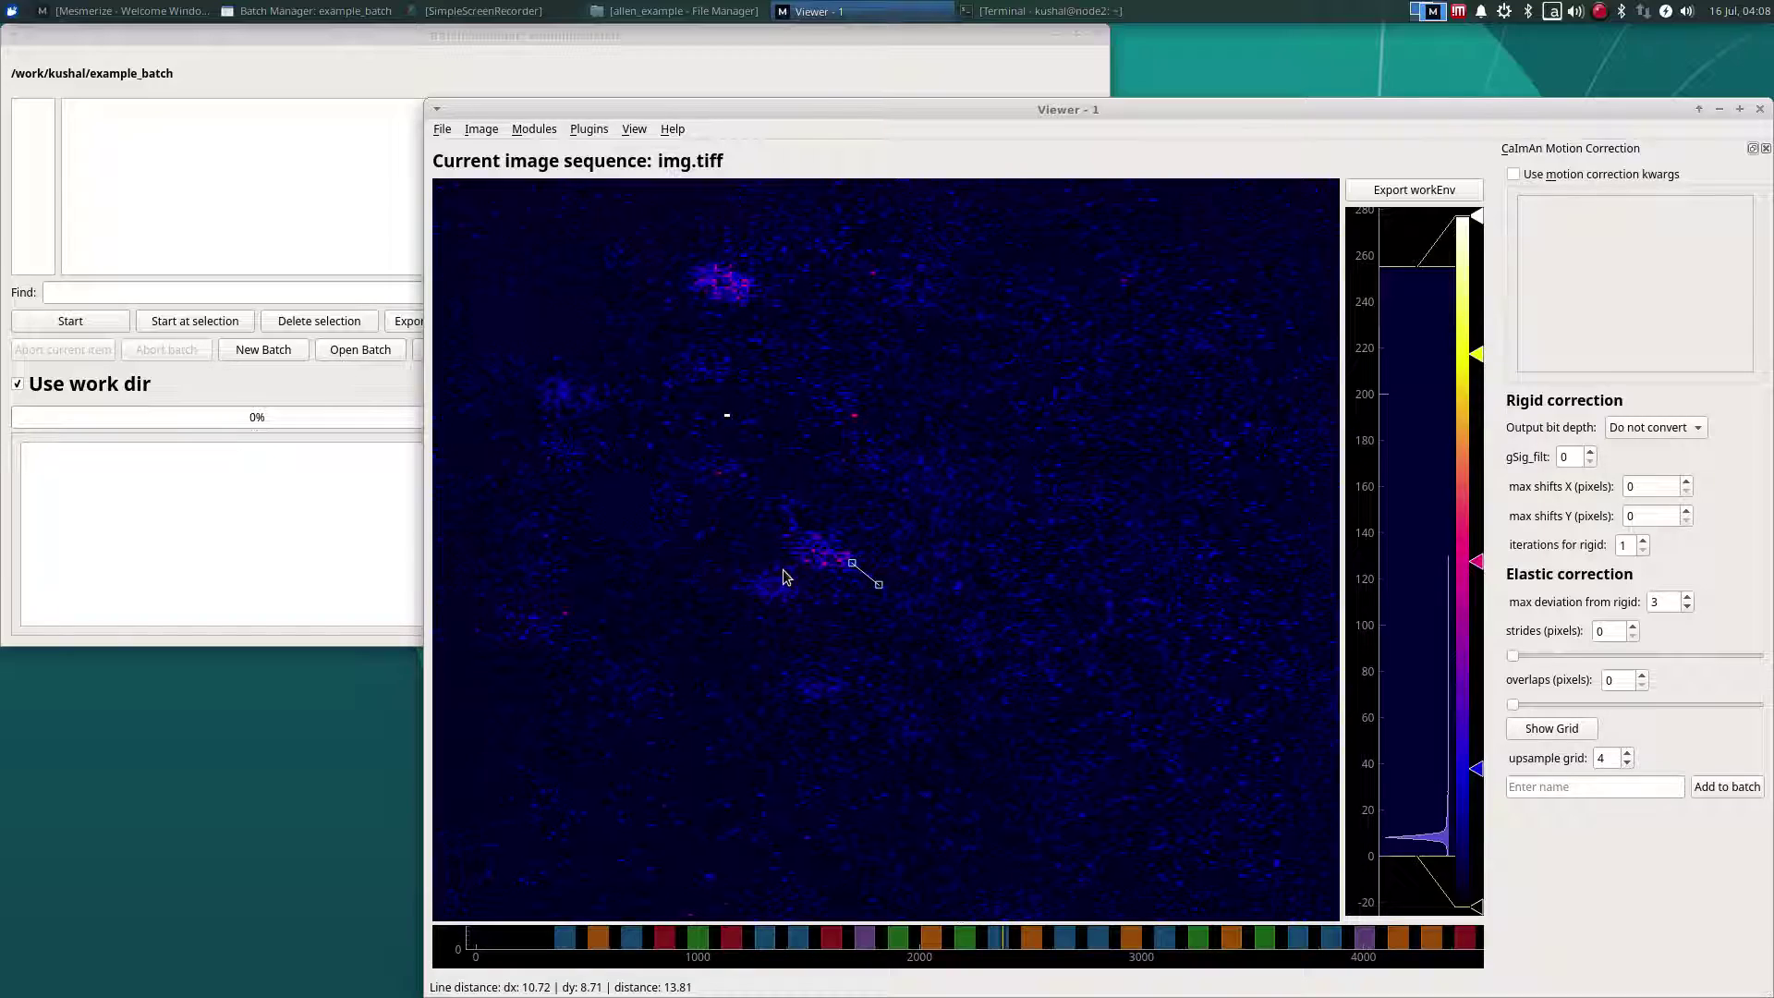
Step: Move the measuring line's ends to the cell's edge in different frames to measure how far the cell shifts
mouse_move(1003, 943)
mouse_down()
mouse_move(711, 912)
mouse_move(815, 917)
mouse_move(745, 919)
mouse_up()
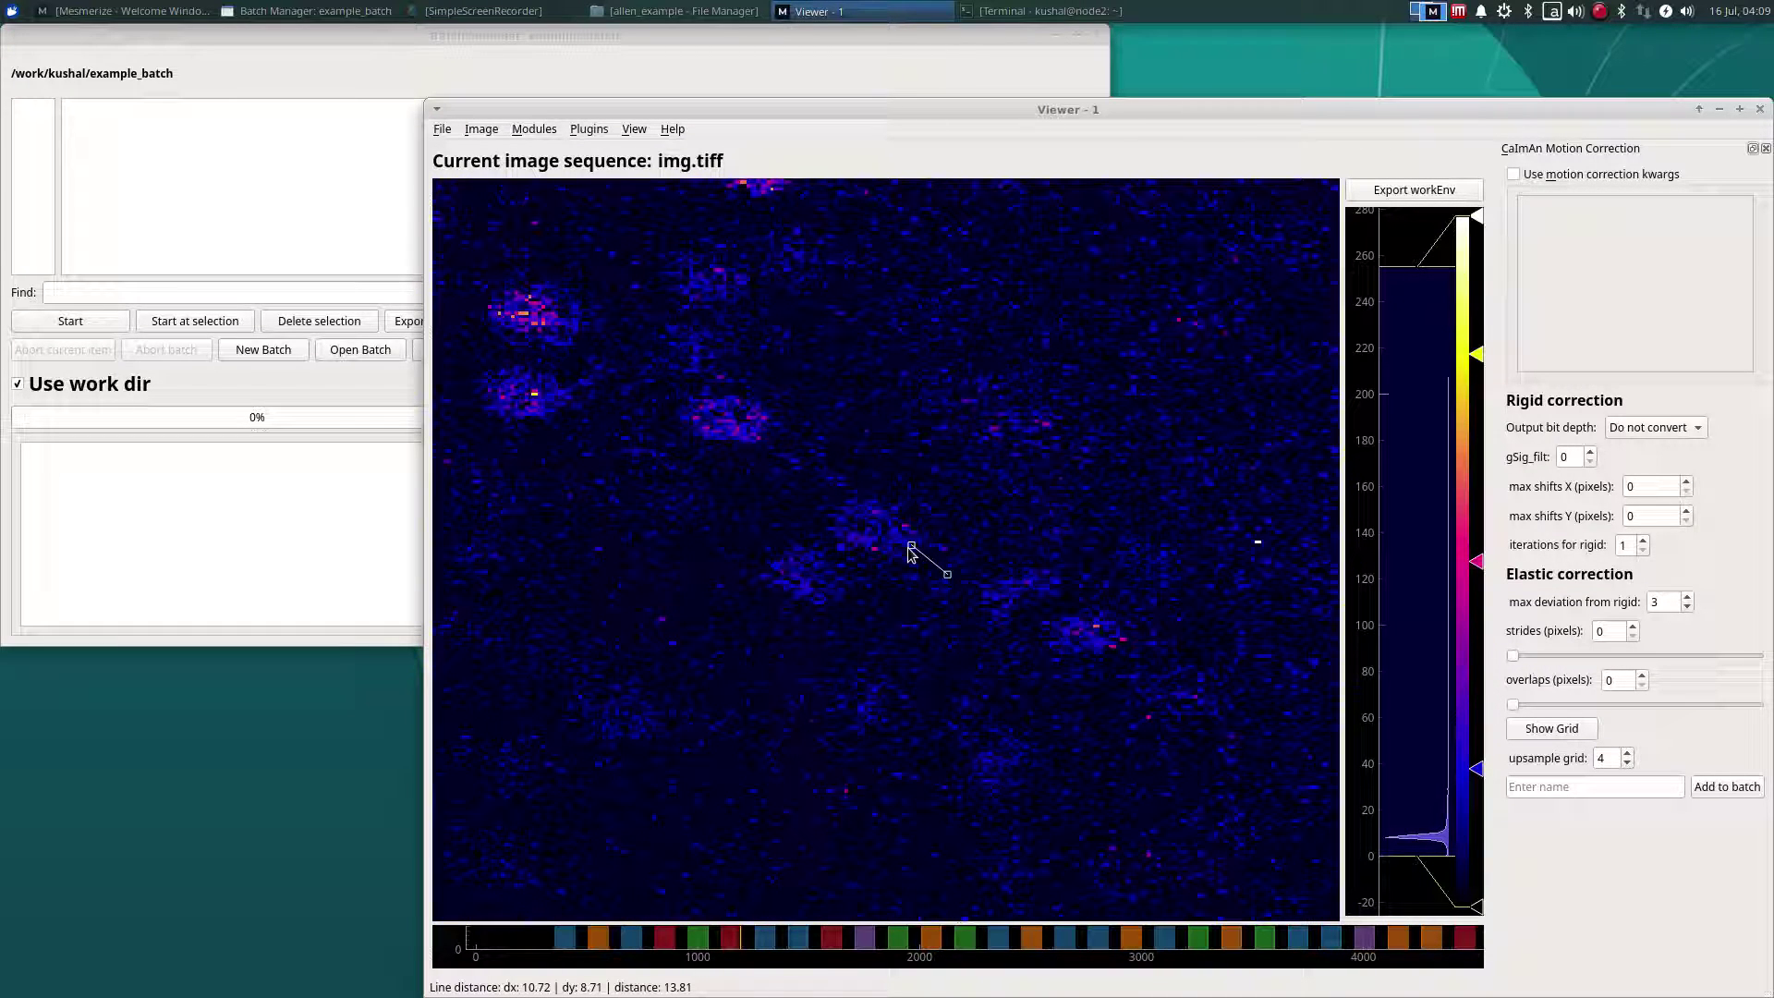
drag(911, 546, 913, 543)
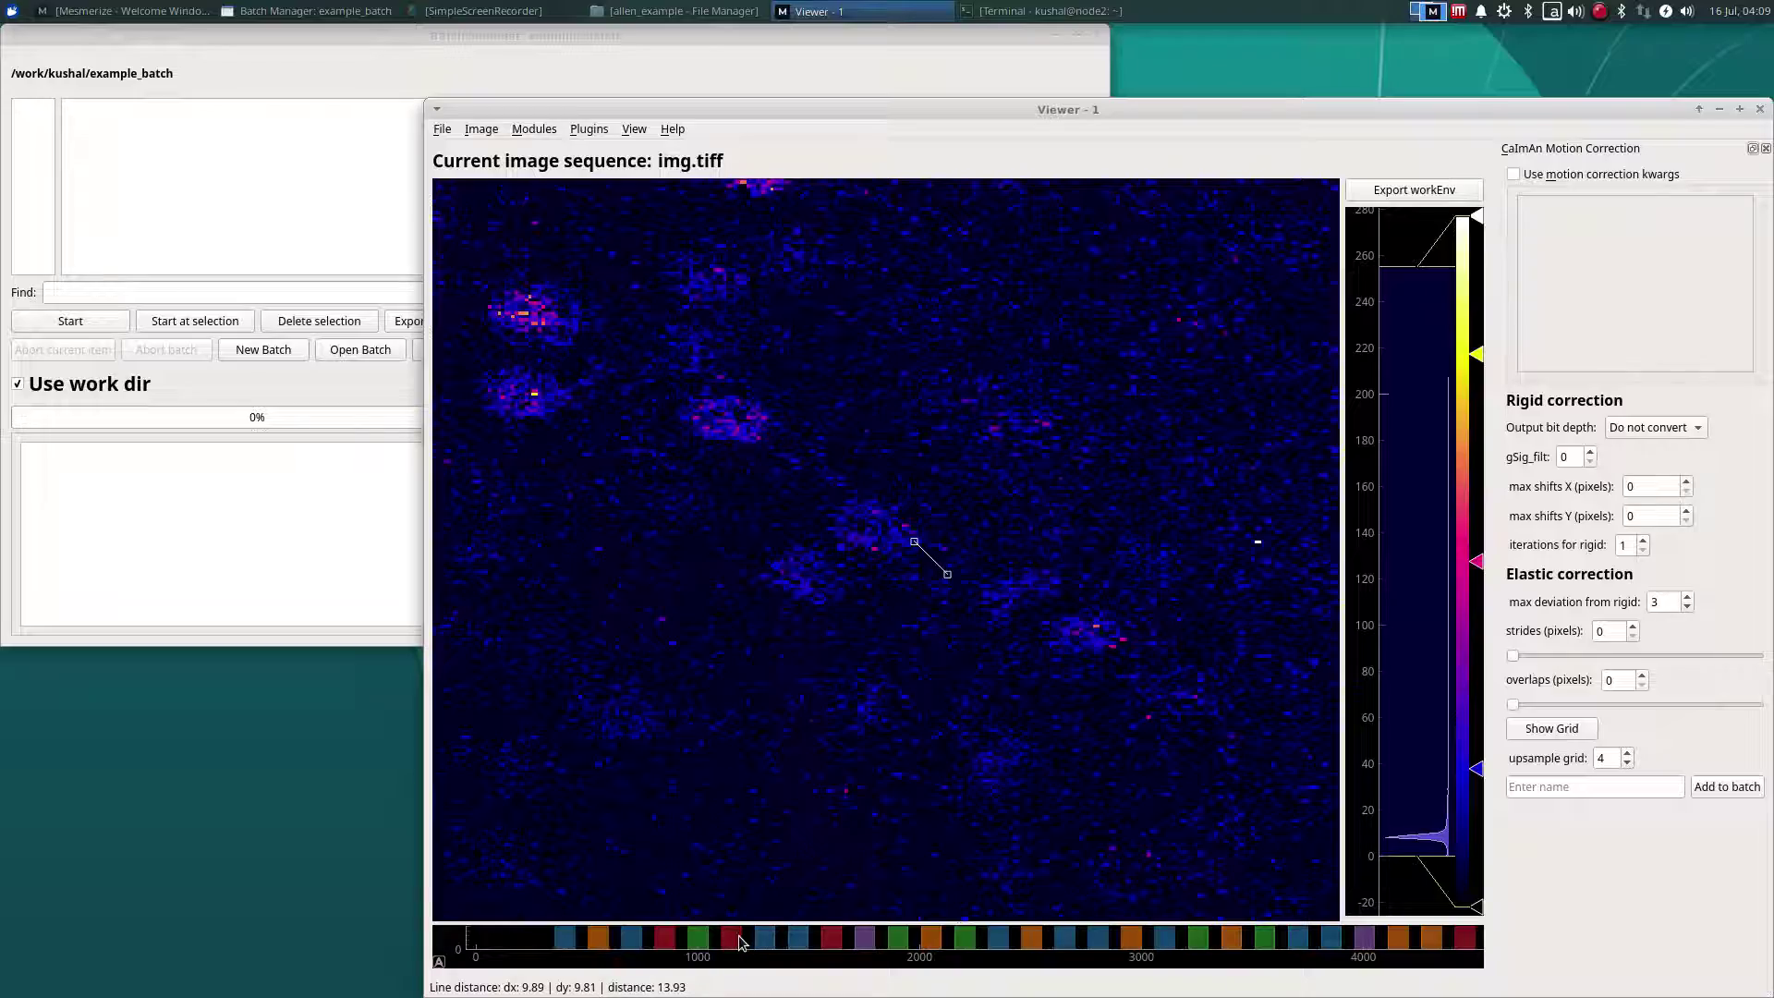
click(1041, 945)
drag(1041, 945, 1433, 942)
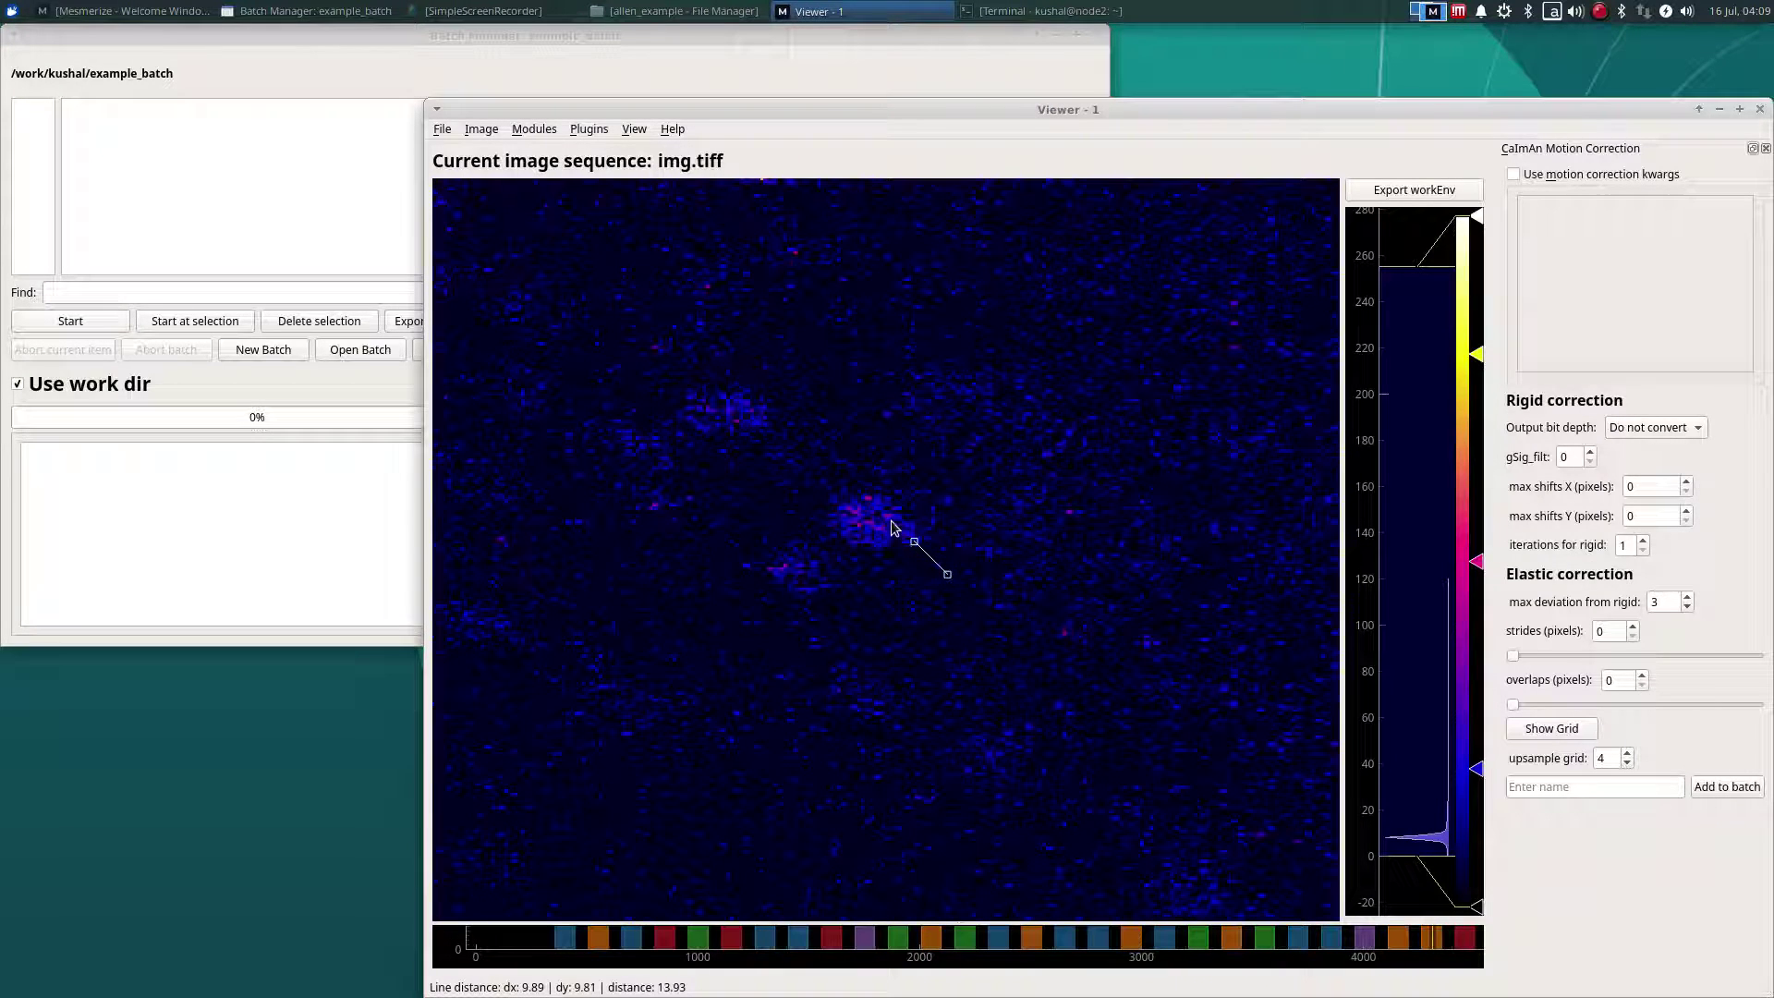
drag(948, 574, 919, 521)
click(1381, 942)
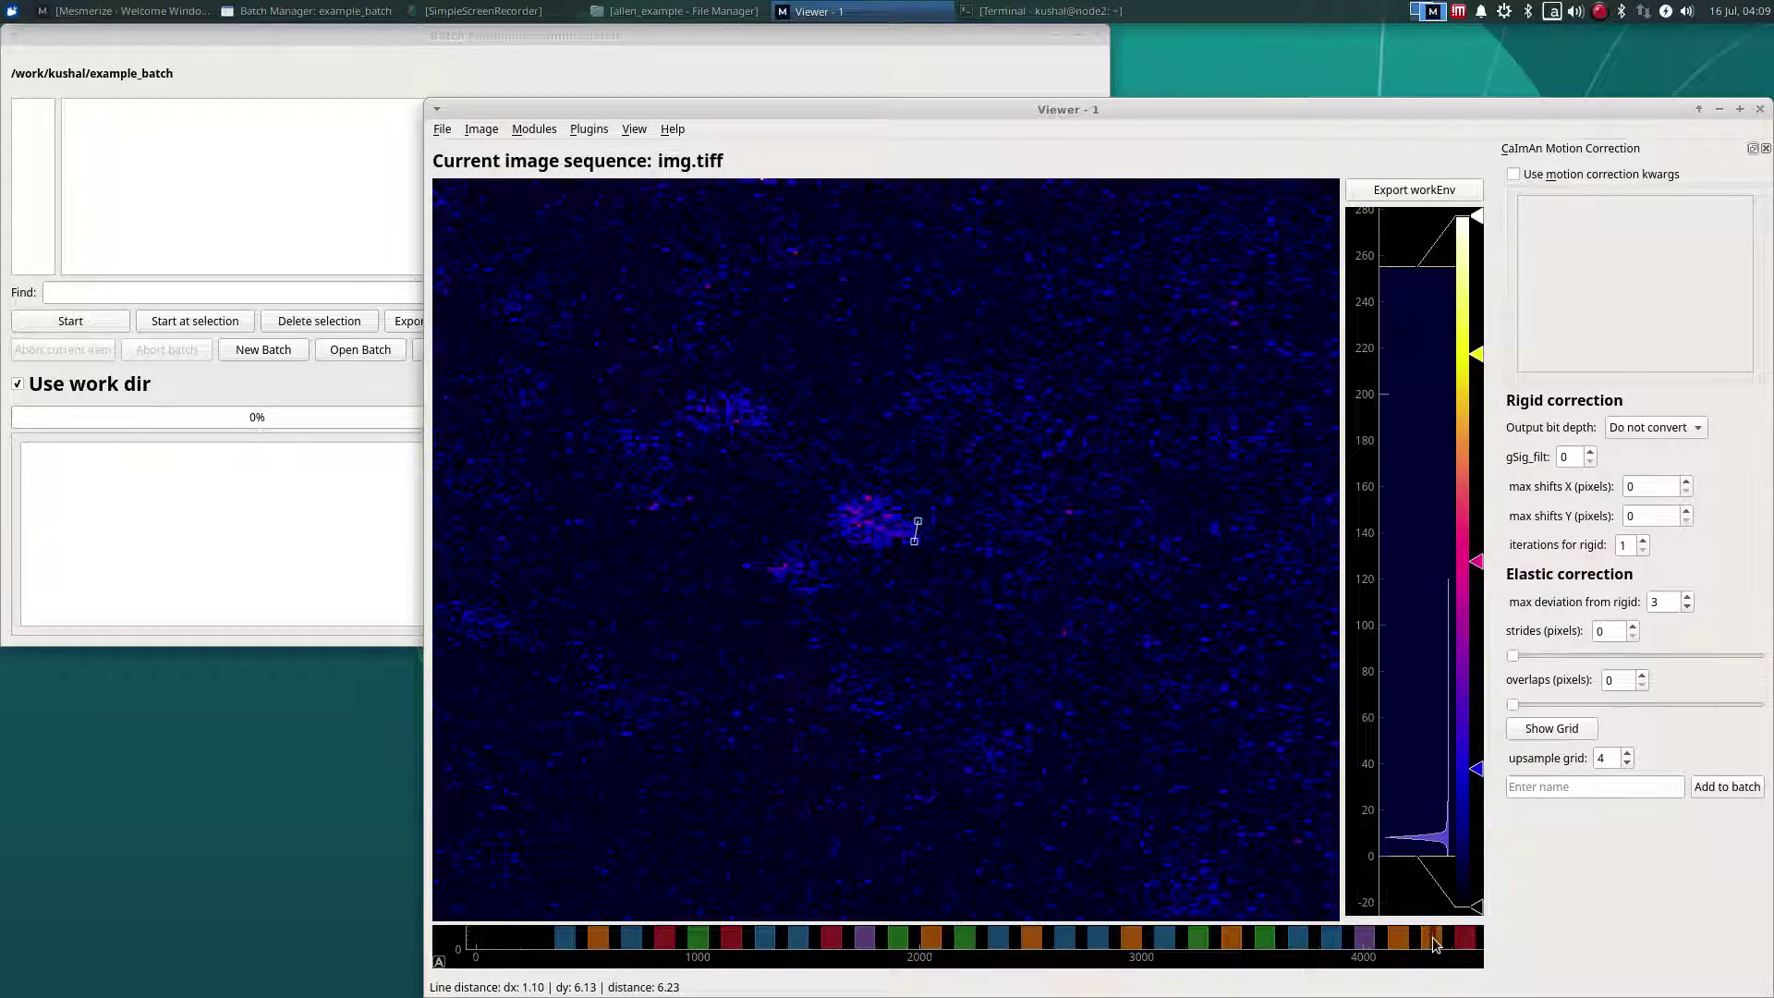
Step: Measure another cell's shift between frames with a second Measure Tool line, and recheck the first line's distance
click(1160, 938)
mouse_move(745, 459)
mouse_down()
mouse_move(879, 626)
mouse_move(1266, 841)
mouse_up()
drag(1167, 940, 1396, 944)
click(1056, 938)
mouse_move(1056, 938)
mouse_down()
mouse_move(1148, 943)
mouse_move(1115, 944)
mouse_up()
click(481, 129)
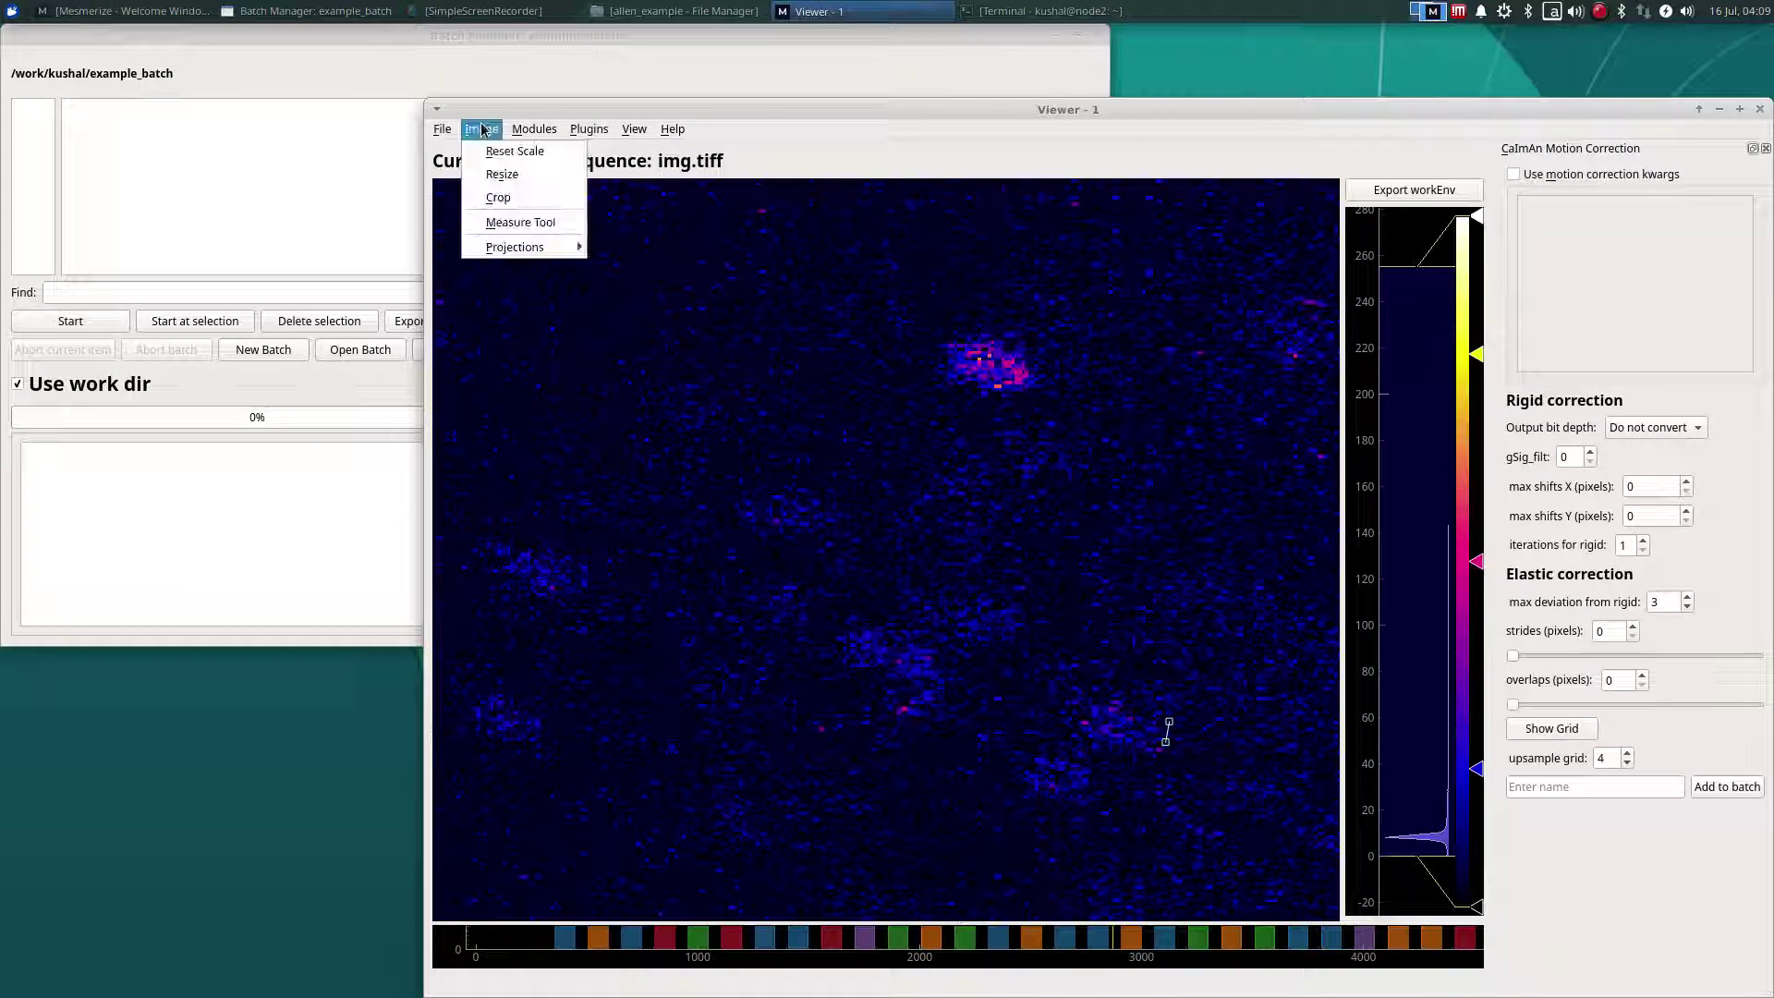
click(493, 224)
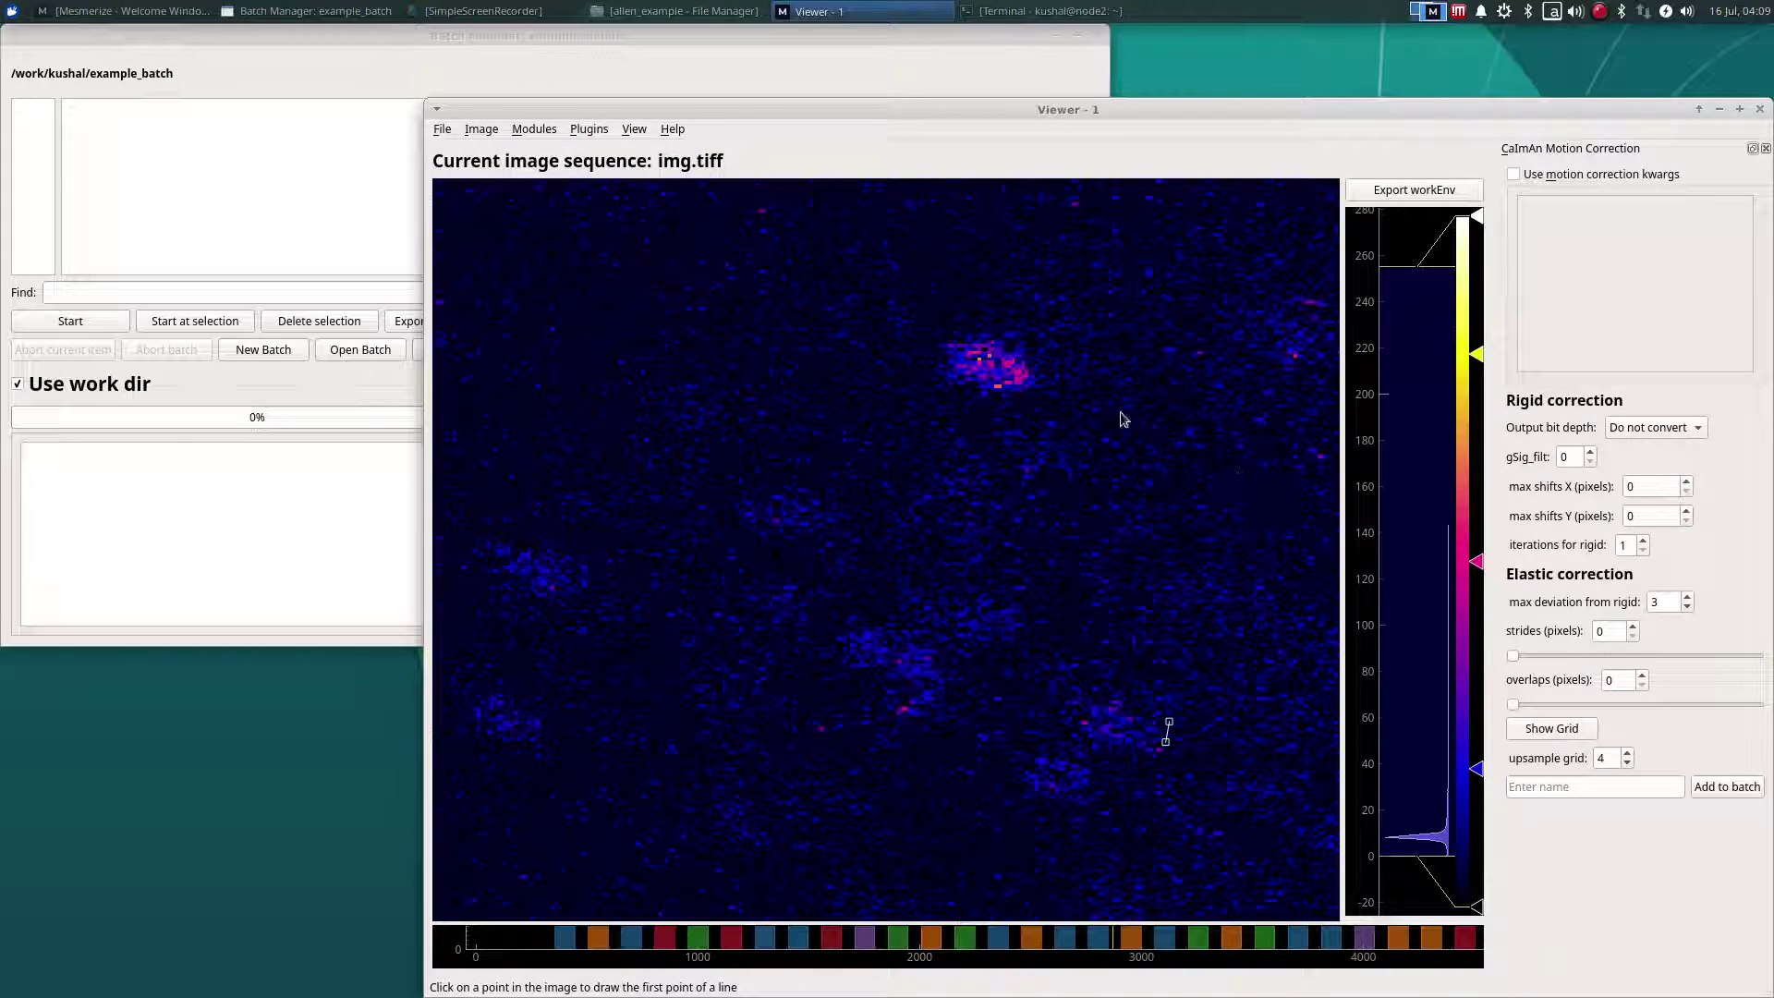
drag(1116, 943, 693, 950)
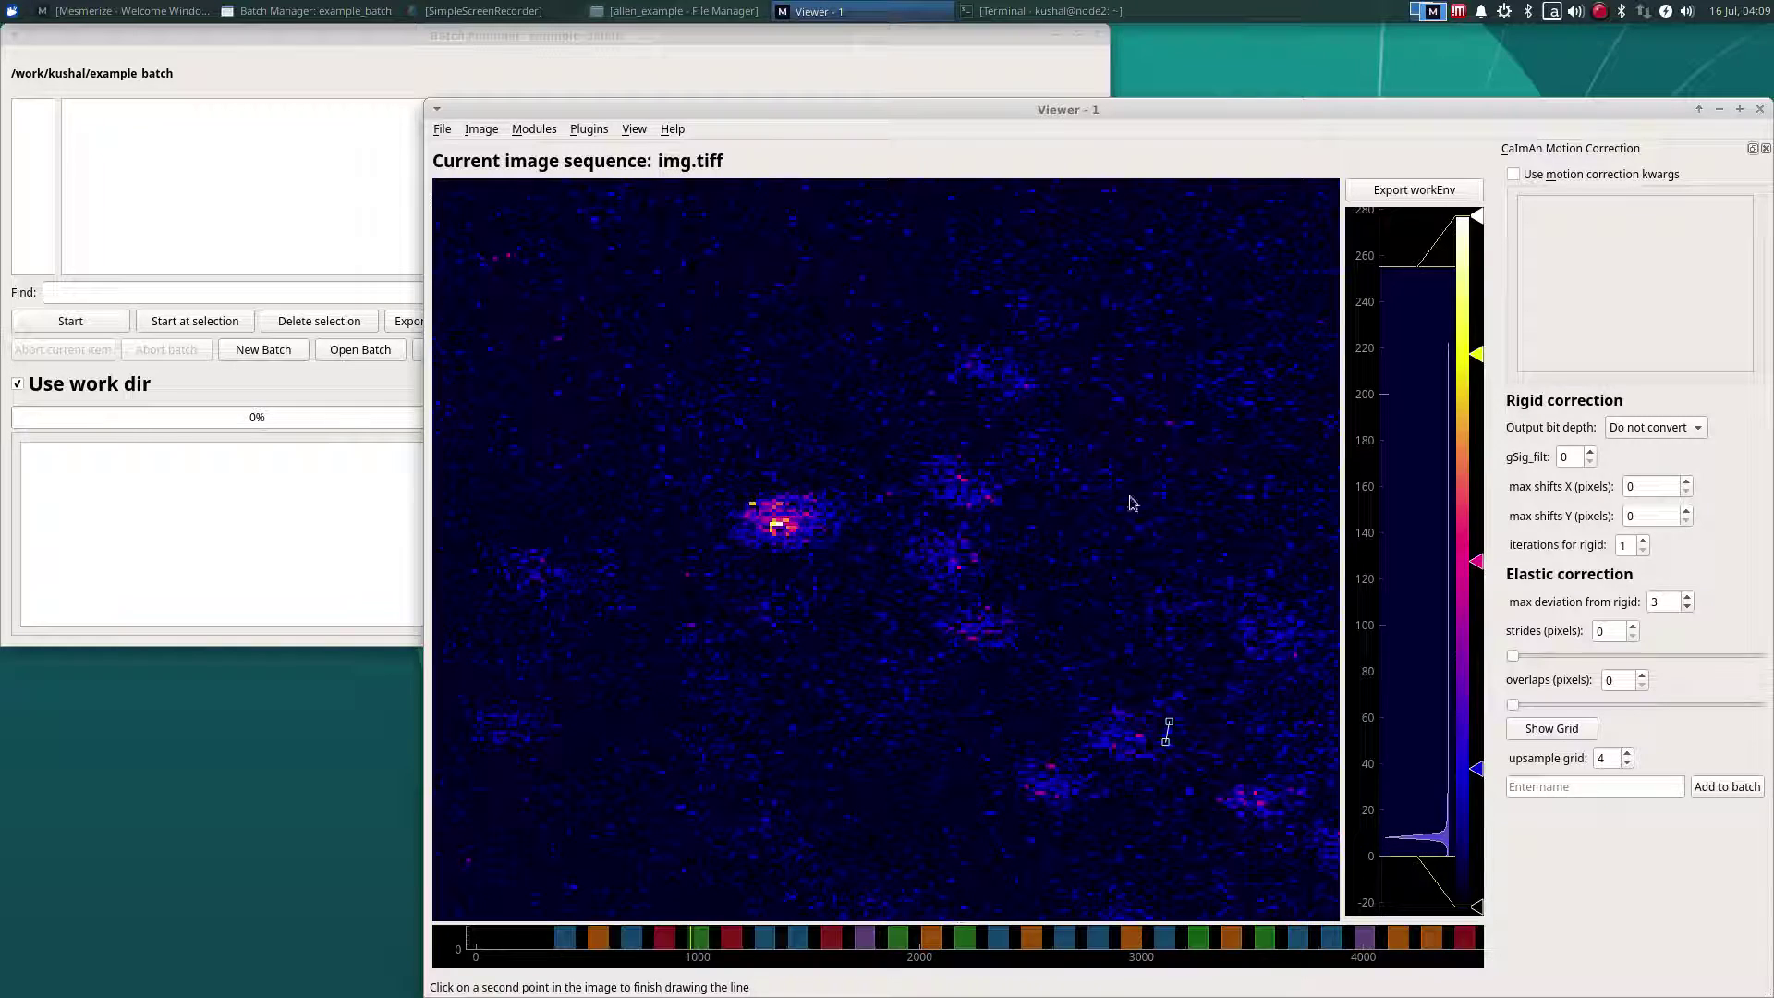
click(1036, 389)
click(1025, 378)
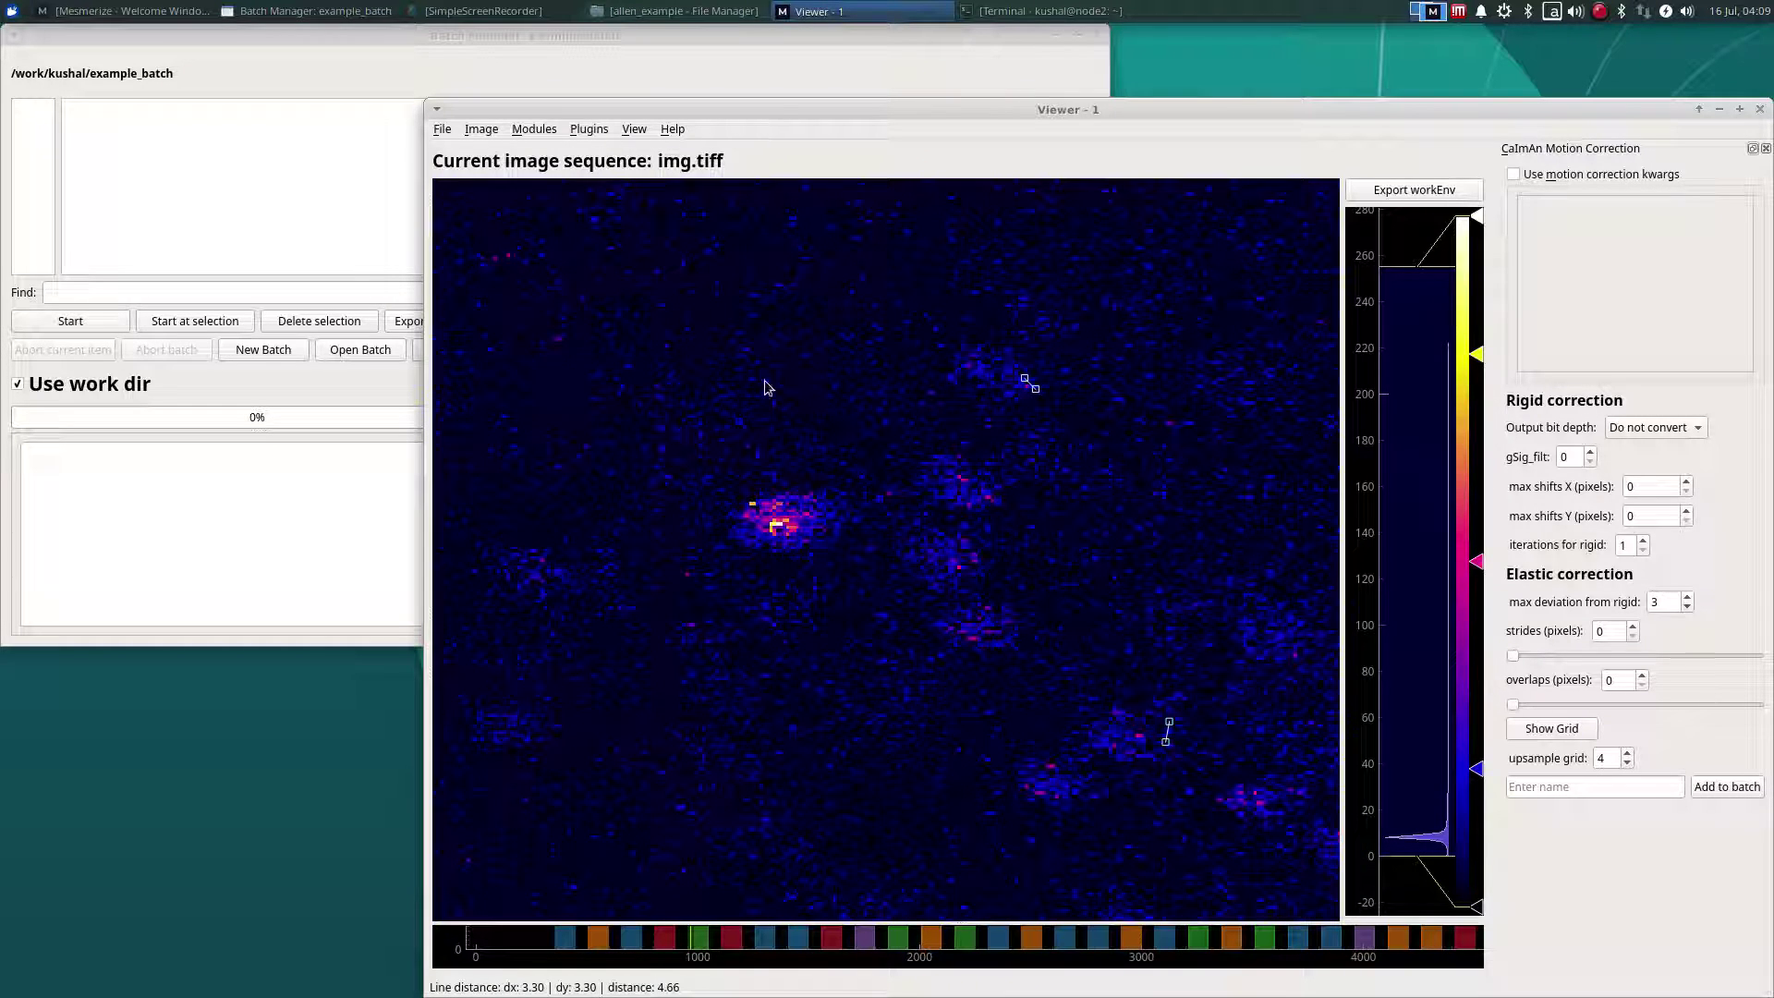
click(1168, 732)
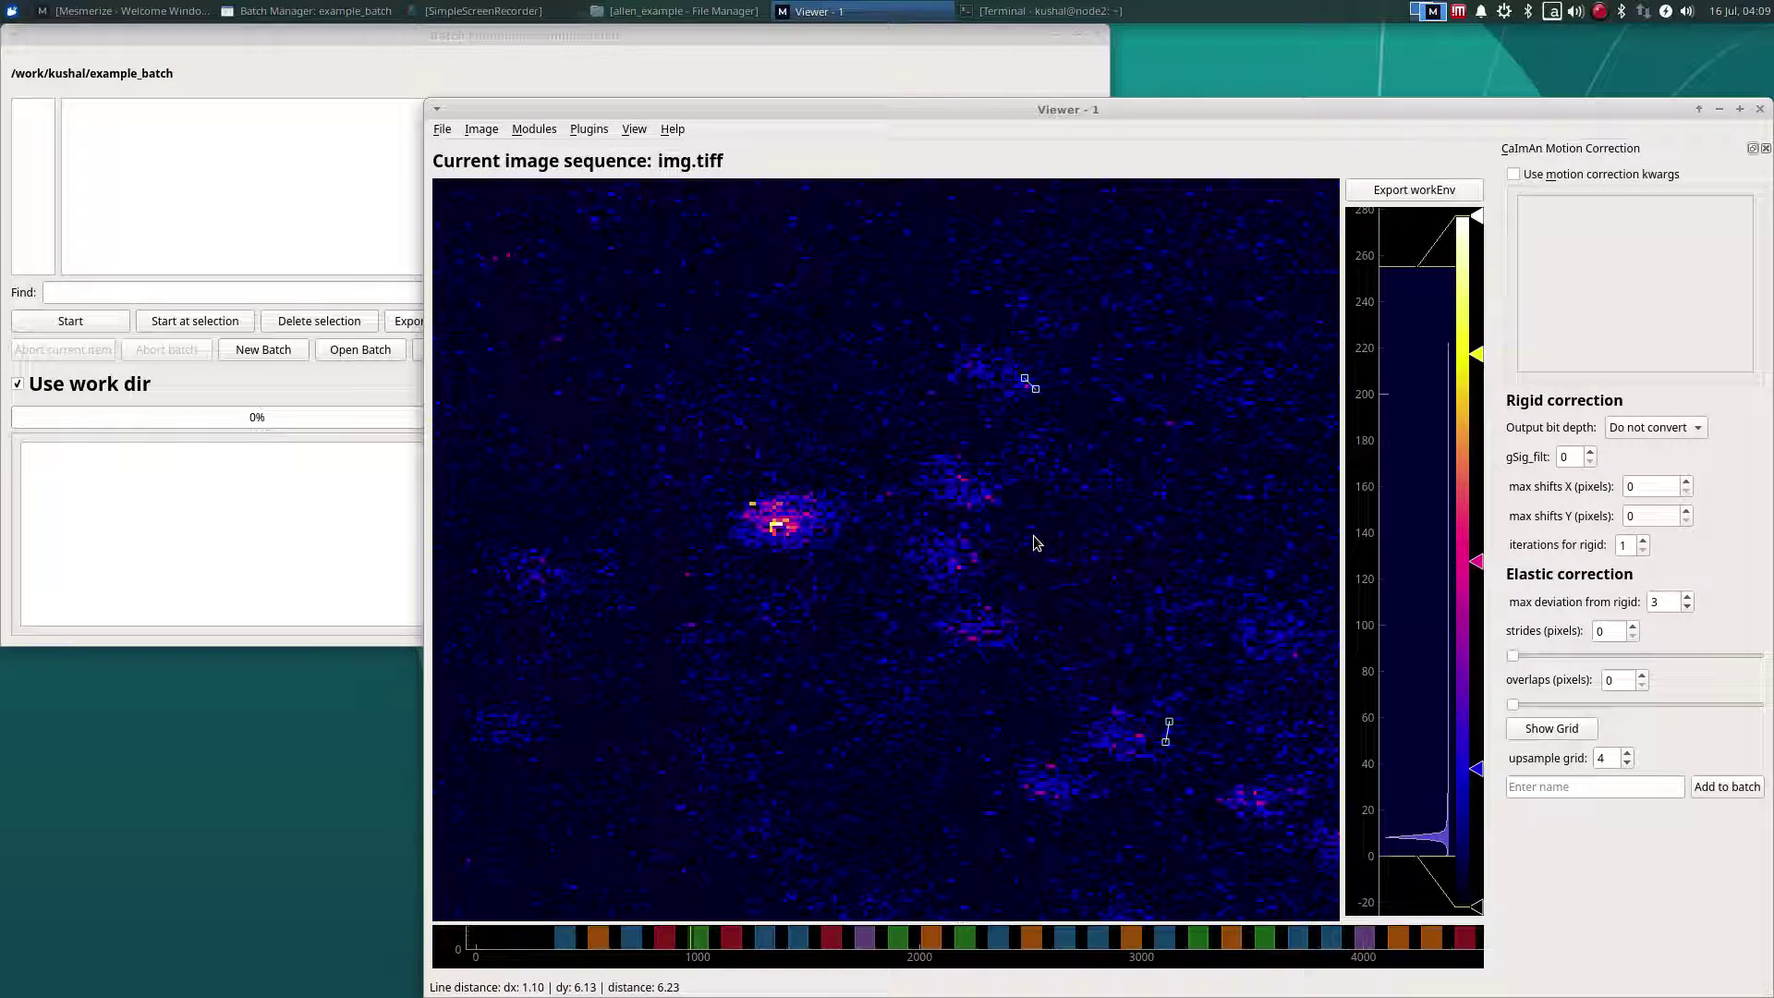
Step: Set the rigid correction's max shifts to 5 pixels in X and 8 pixels in Y
click(1031, 383)
double_click(1671, 492)
key(Tab)
text(5)
click(1169, 732)
drag(1649, 519, 1531, 515)
Step: Remove both measuring lines from the image
right_click(1023, 380)
key(Escape)
right_click(1168, 741)
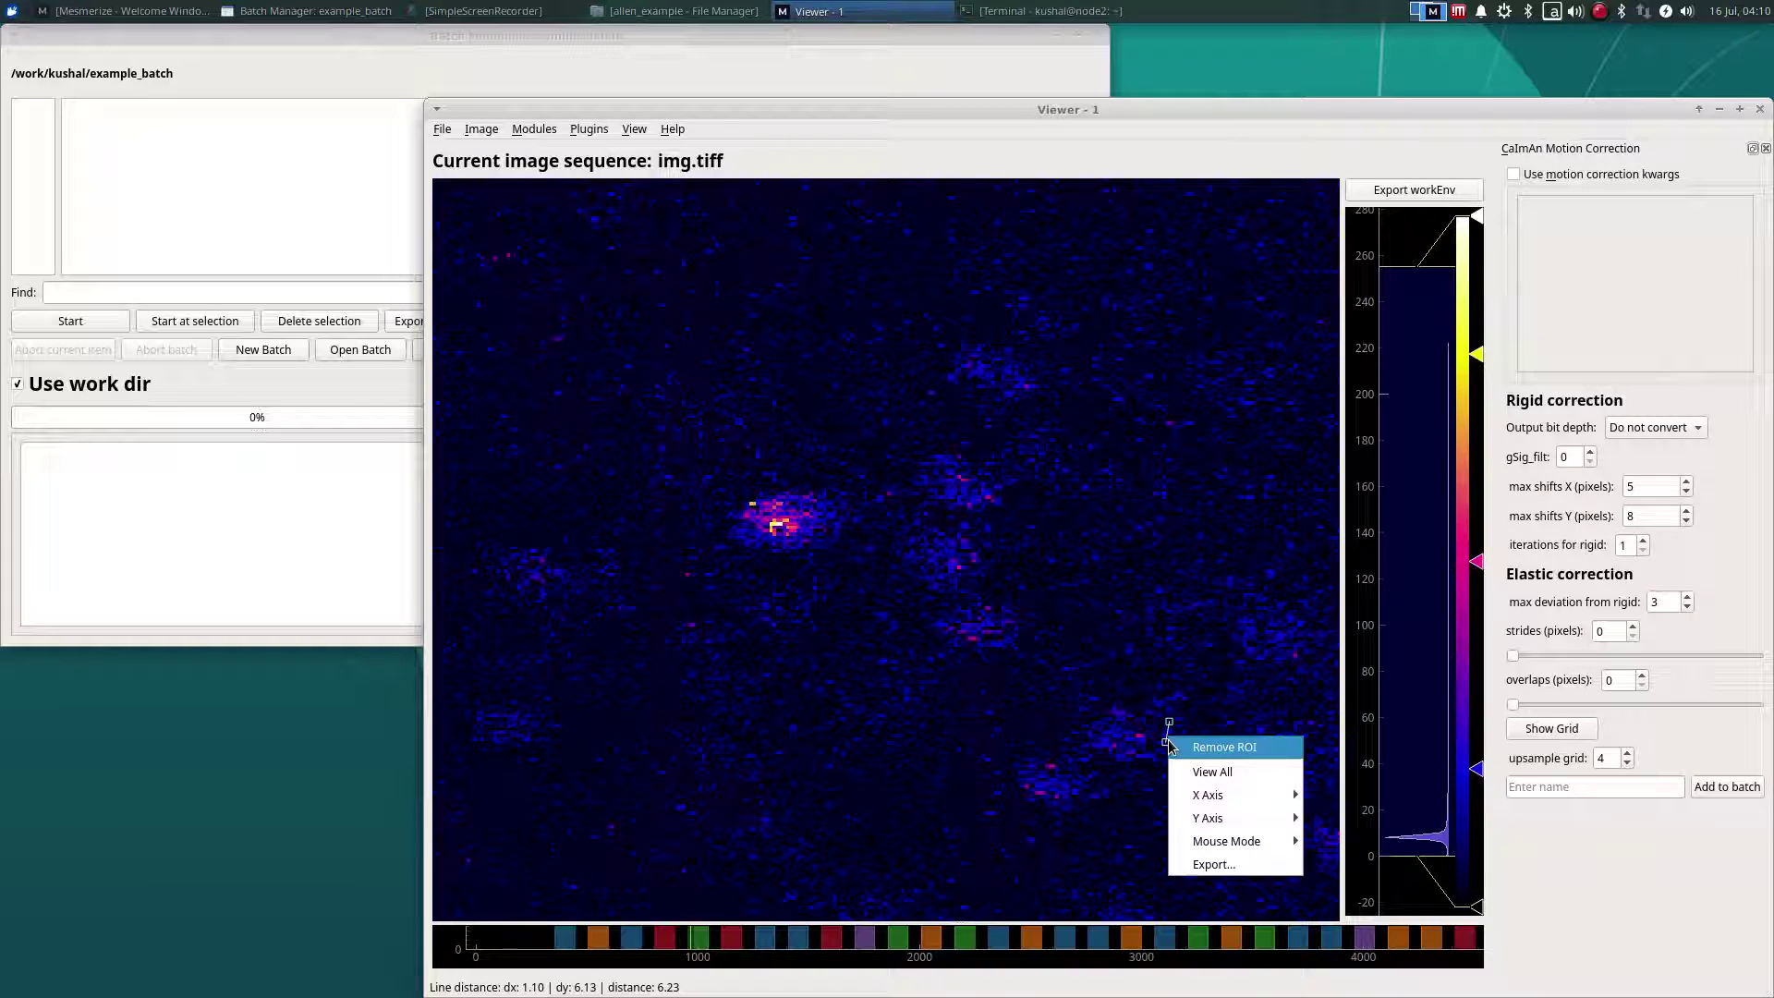
click(1171, 747)
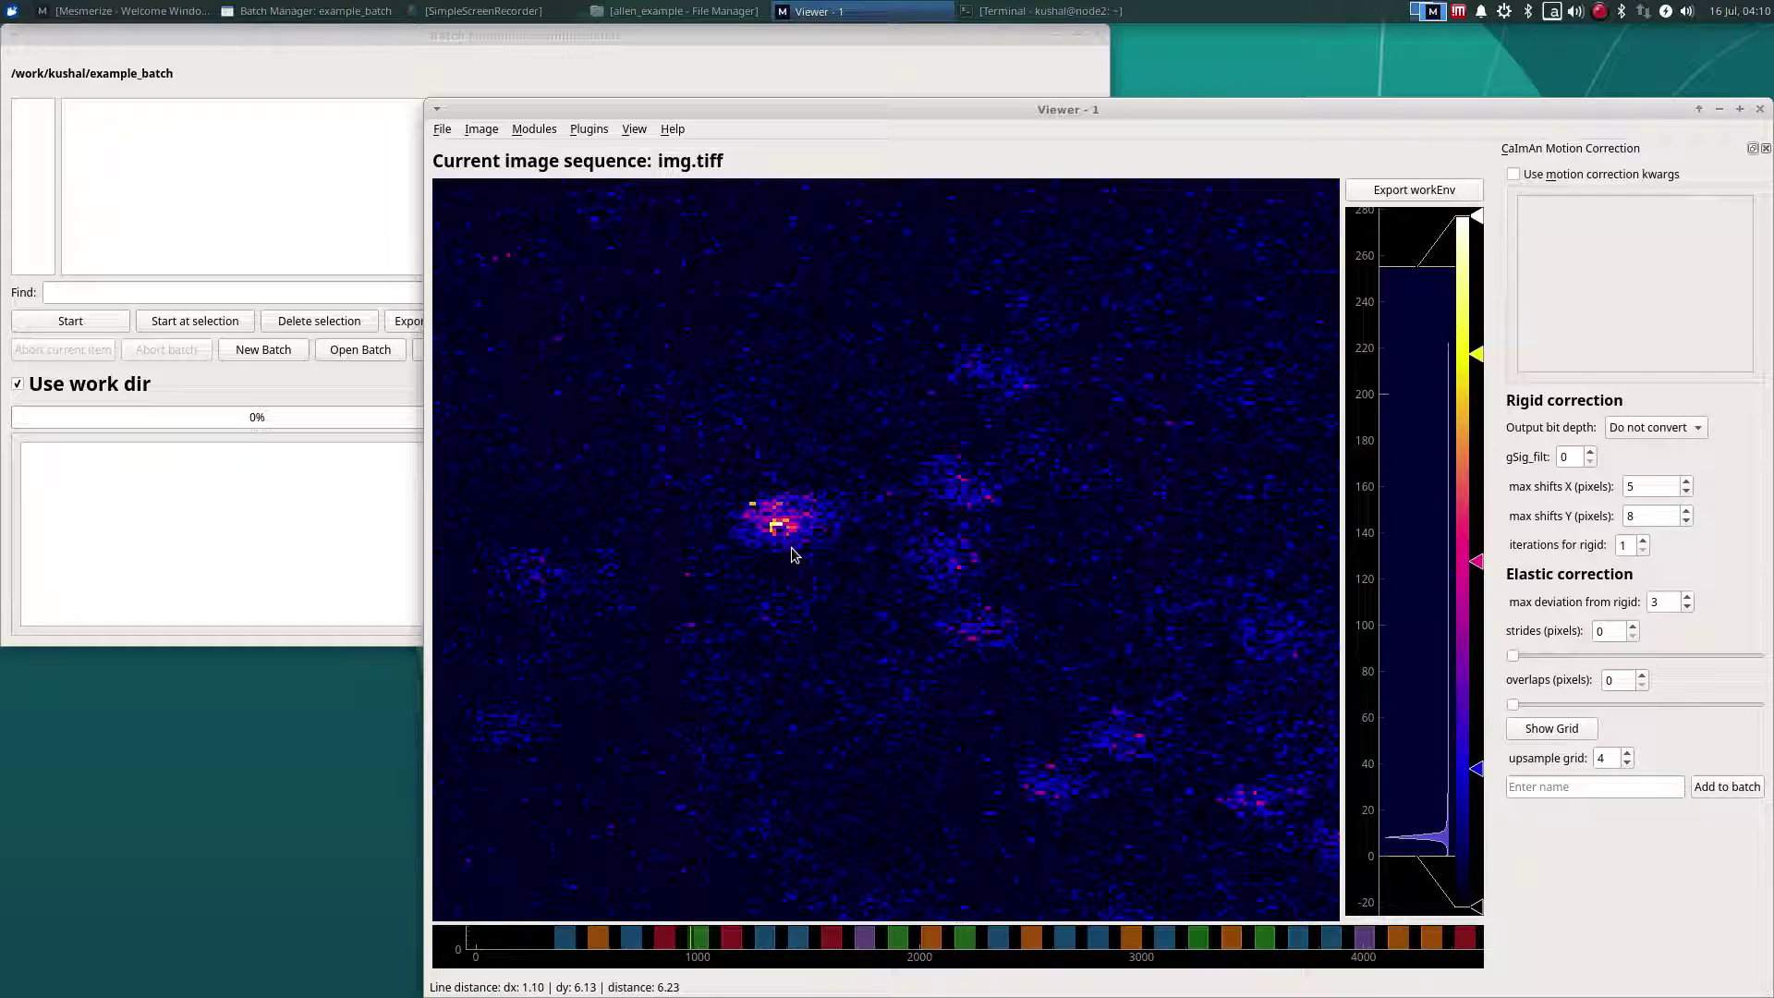
Step: Set the iterations for rigid correction to 2 and fit the whole image in view
click(1634, 549)
scroll(1628, 552, up, 1)
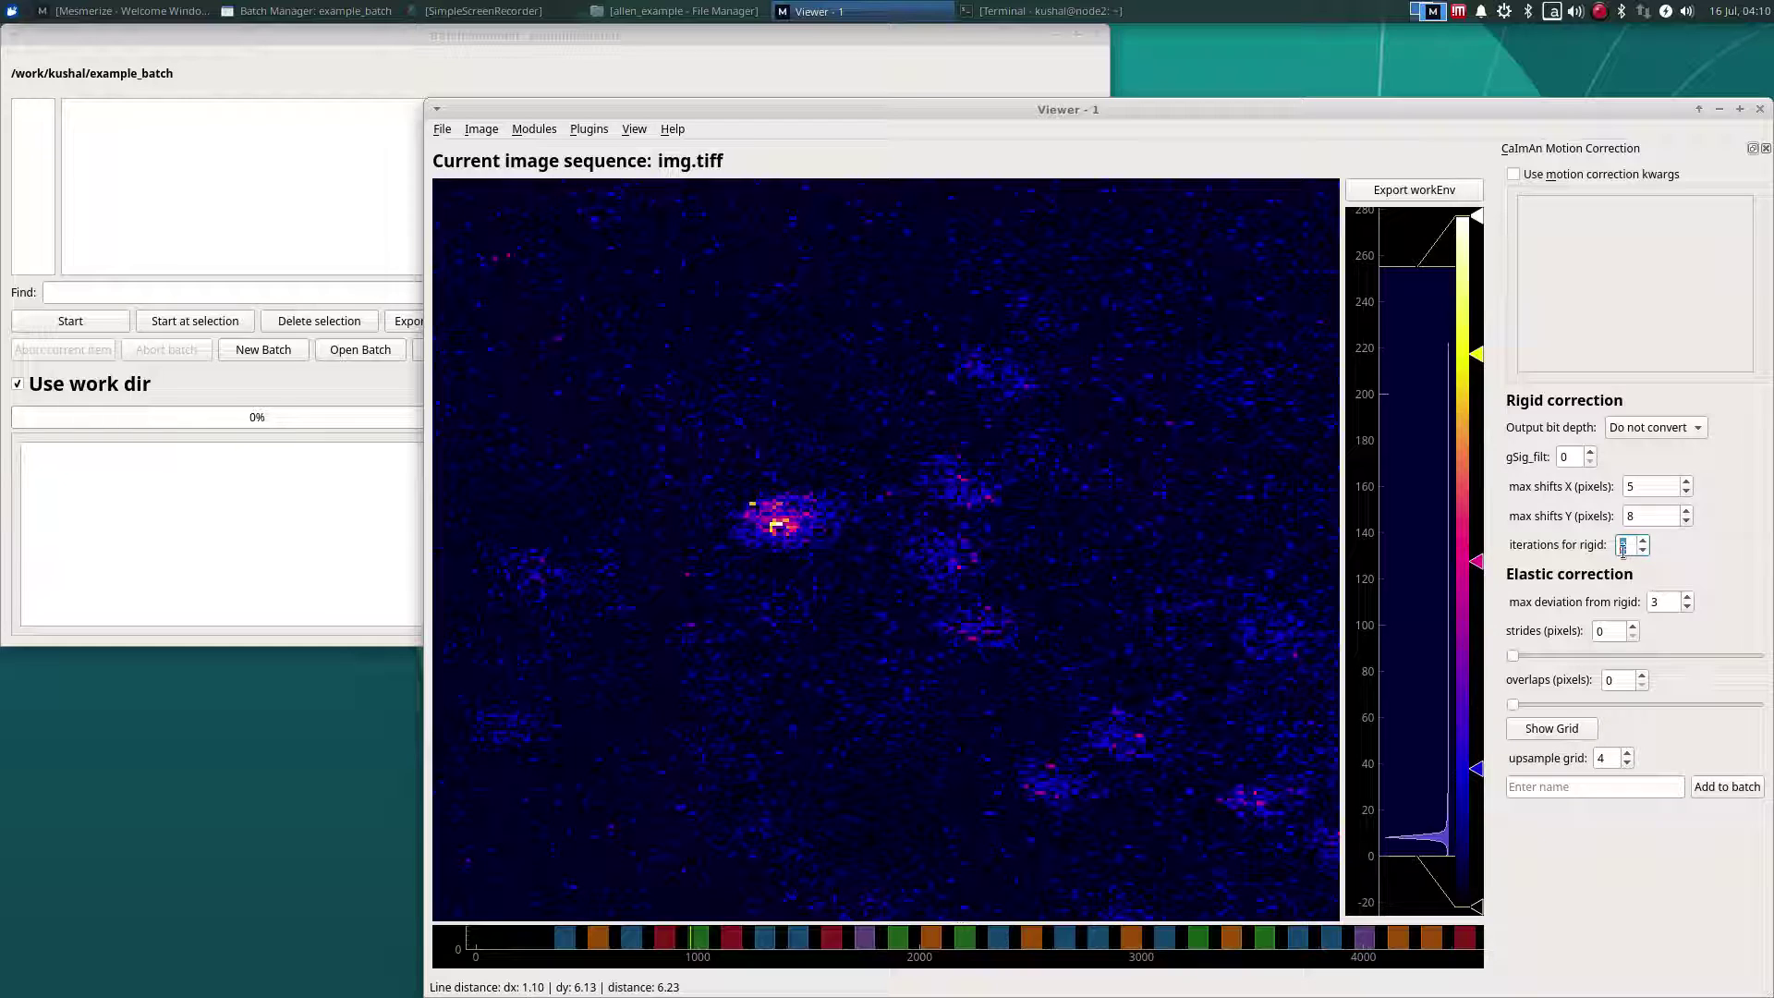
click(1615, 630)
right_click(951, 673)
click(981, 681)
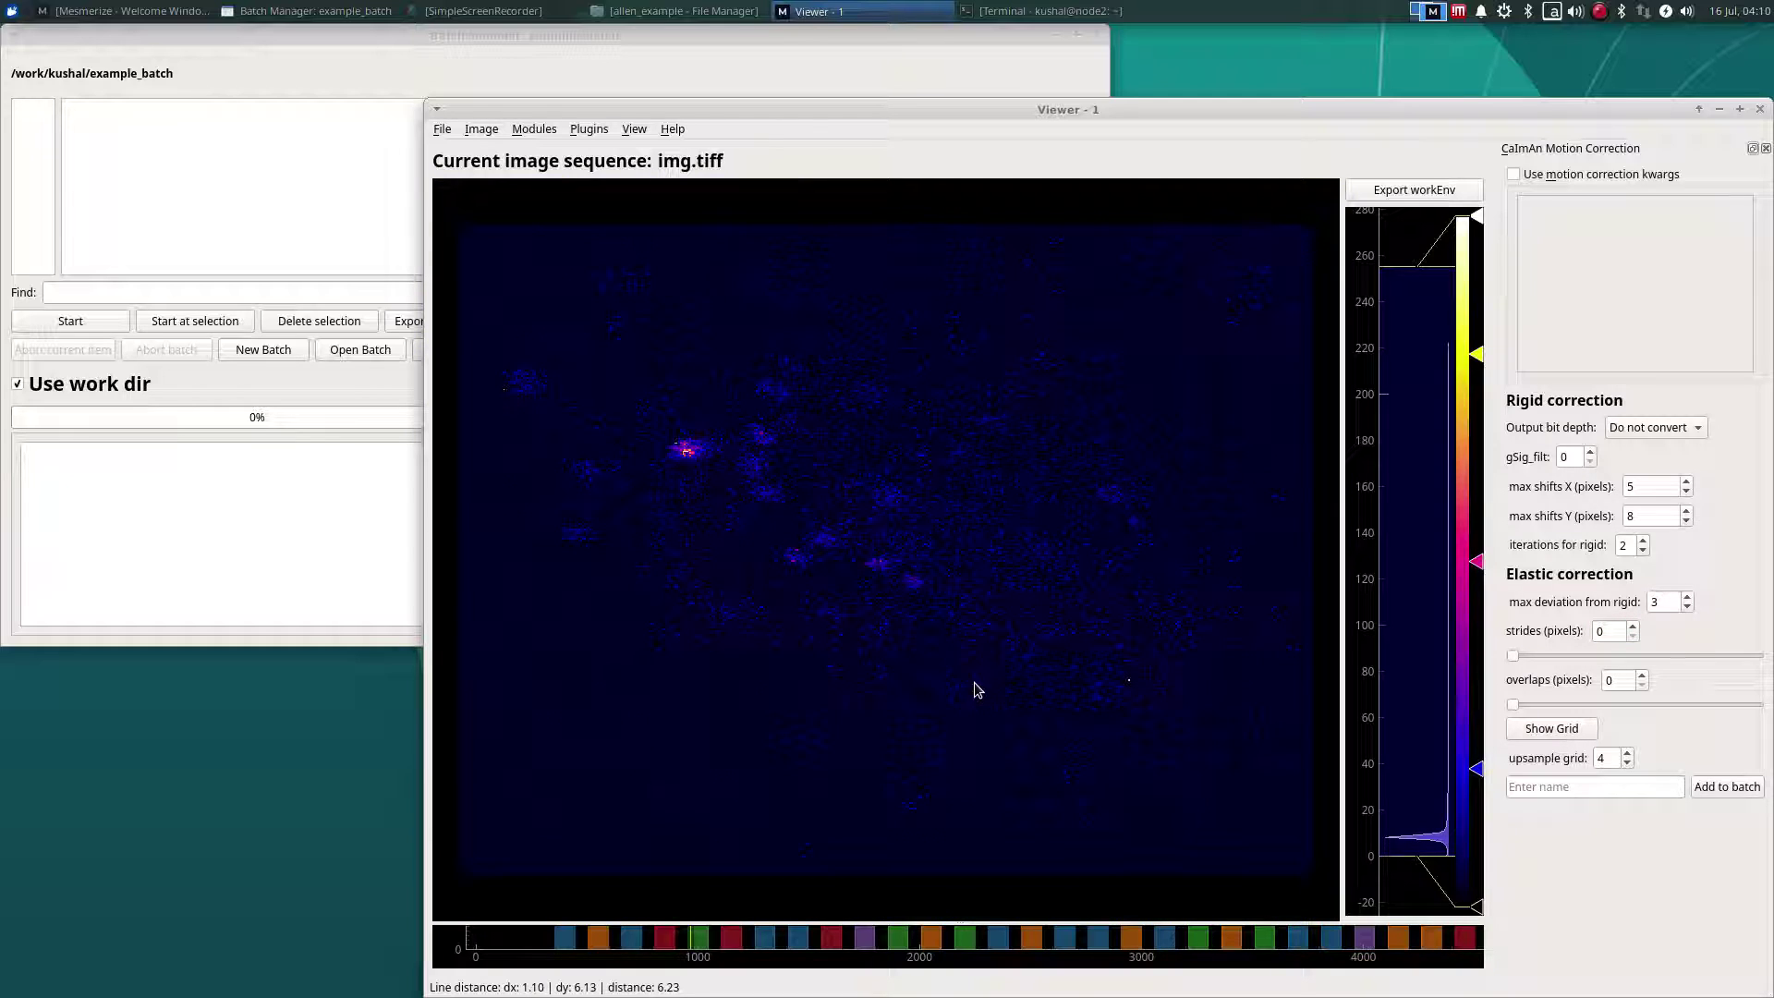
Step: Set the elastic correction strides to 64 pixels and the overlaps to 32 pixels
double_click(1622, 634)
text(64)
key(Tab)
text(32)
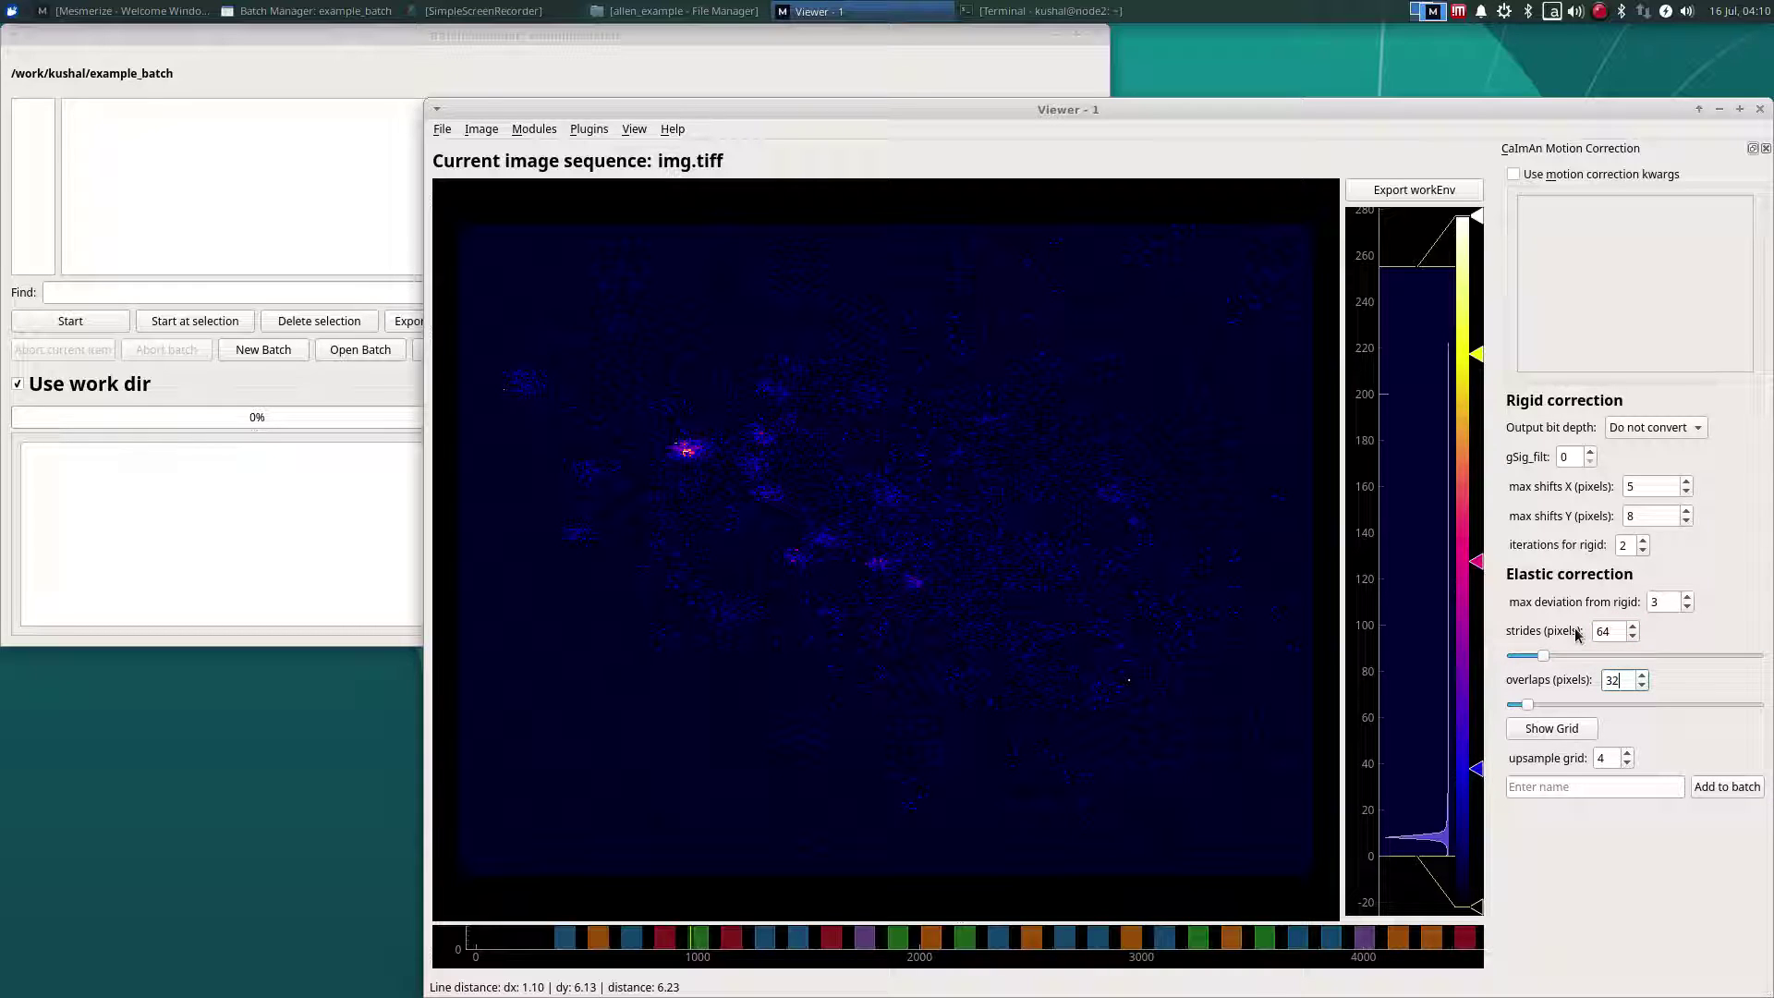
Step: Set the strides to 128 pixels and overlaps to 64 pixels, previewing the grid over the image and hiding it again
key(shift+Tab)
key(shift+Tab)
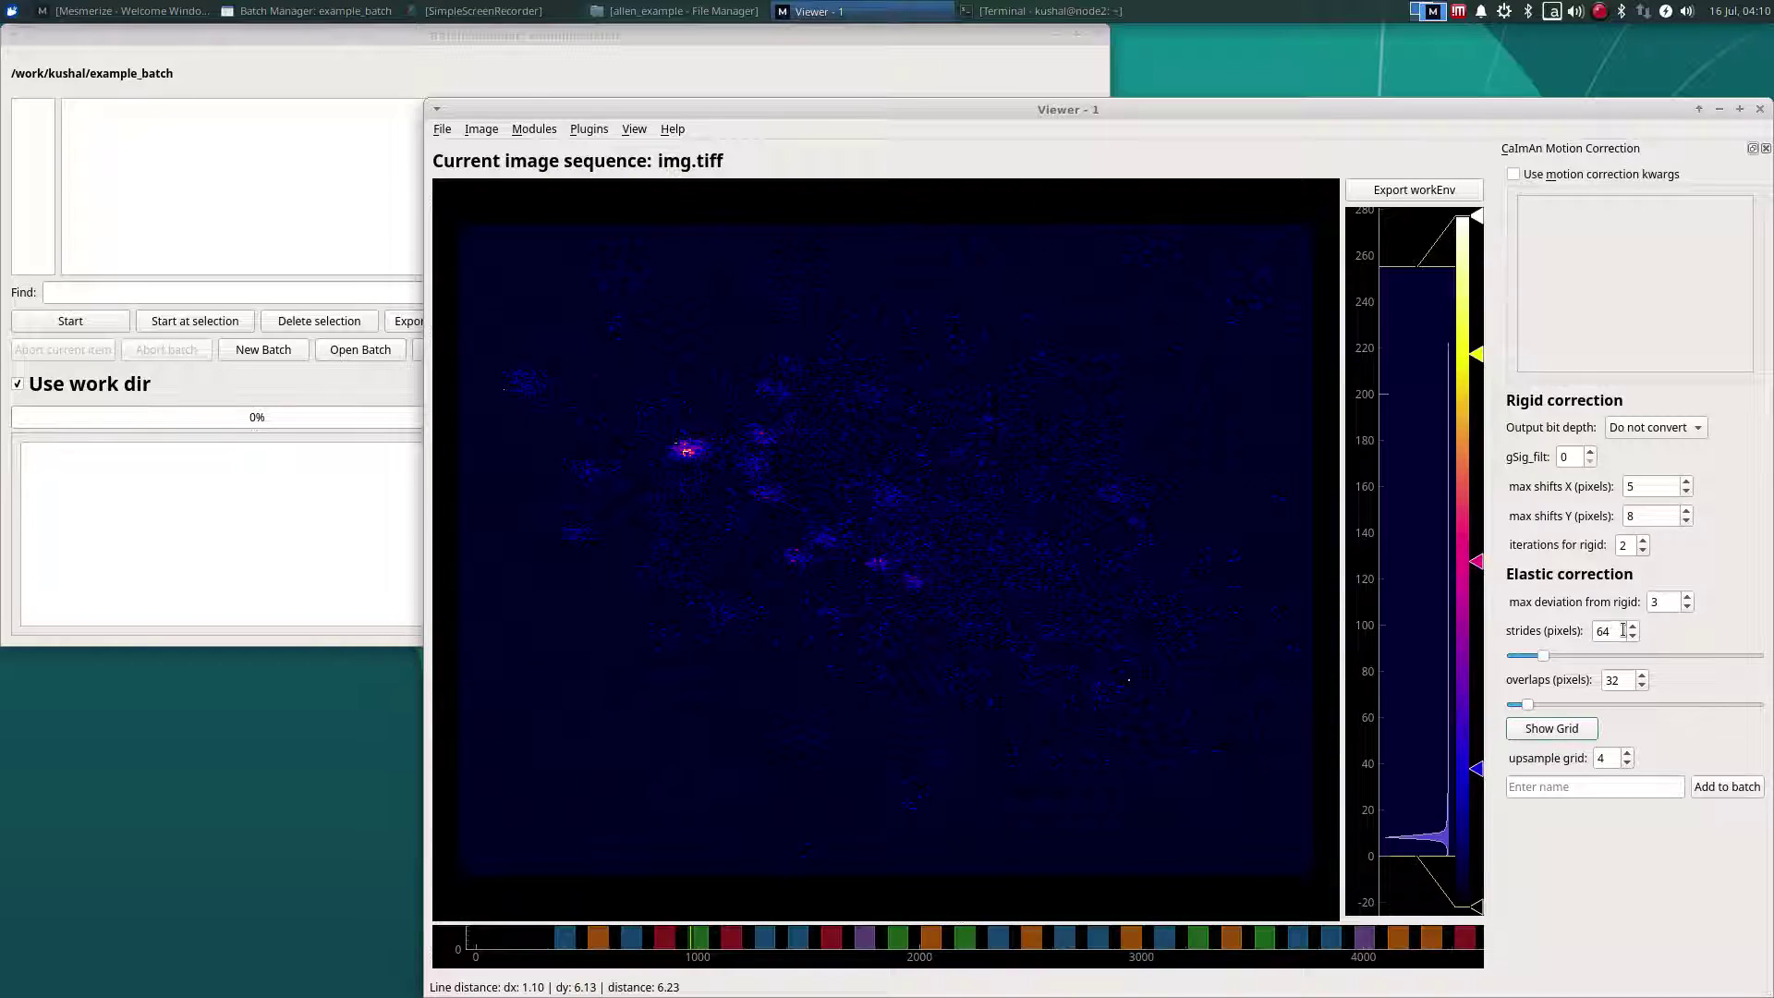
text(128)
key(Tab)
text(64)
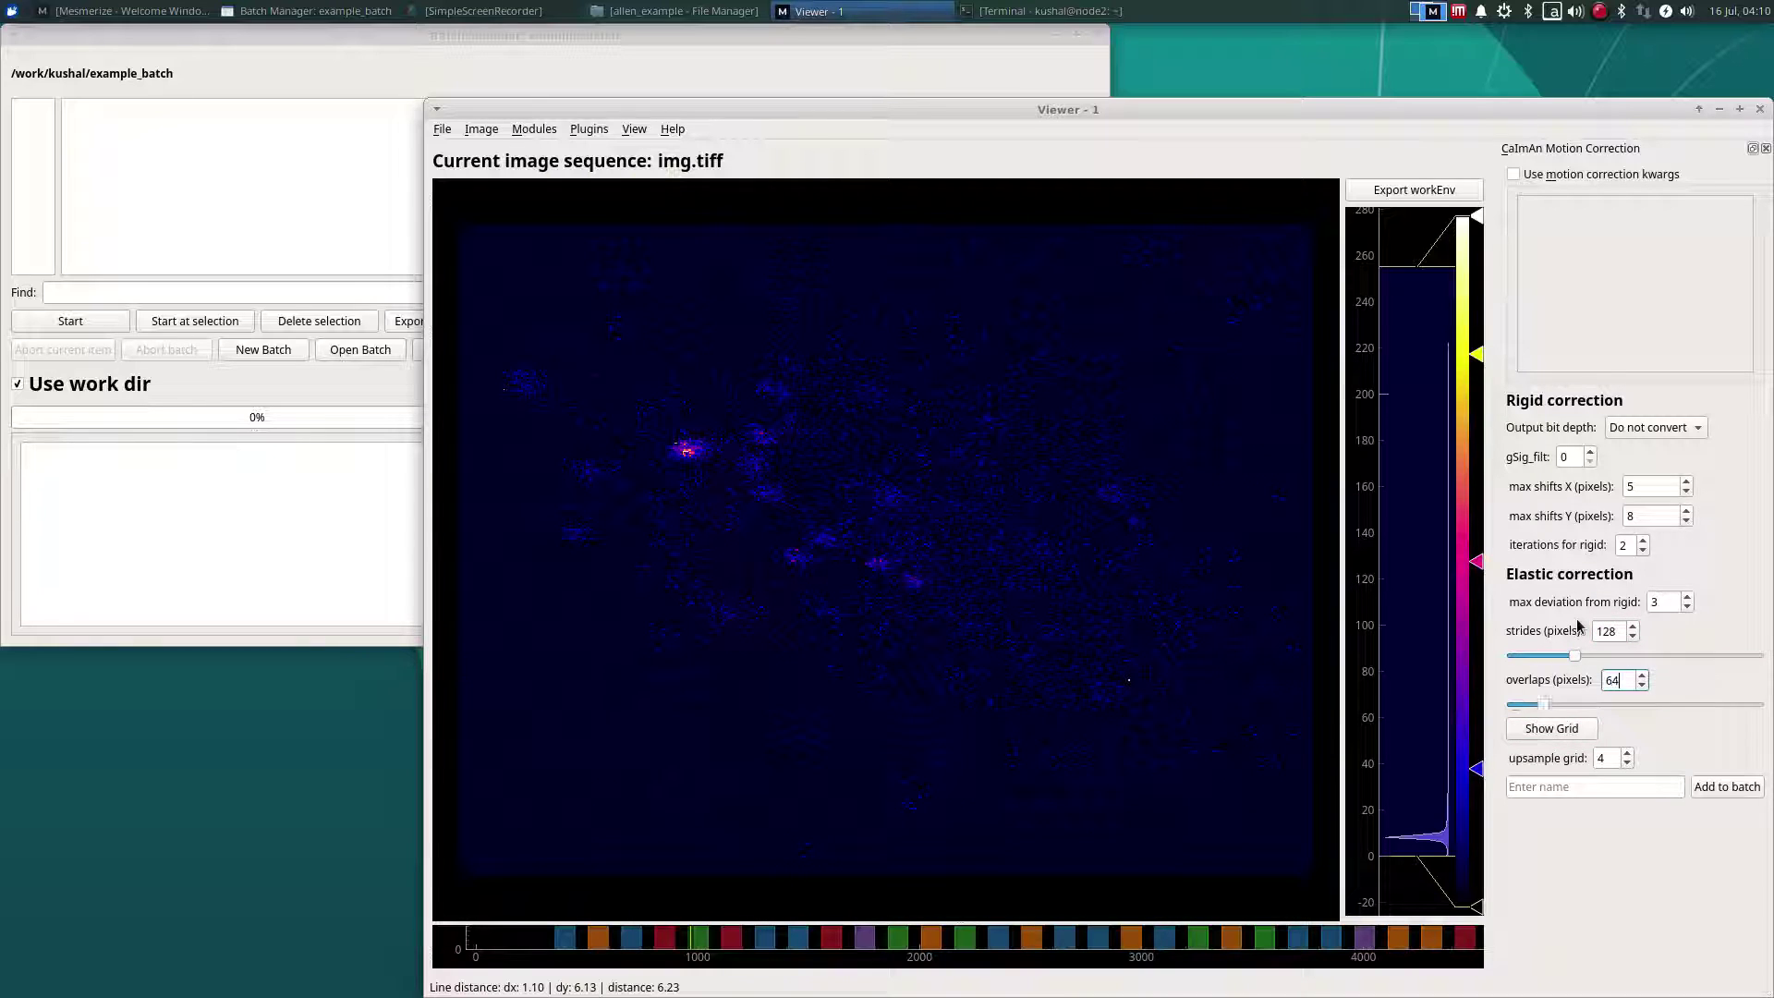
key(Tab)
key(Tab)
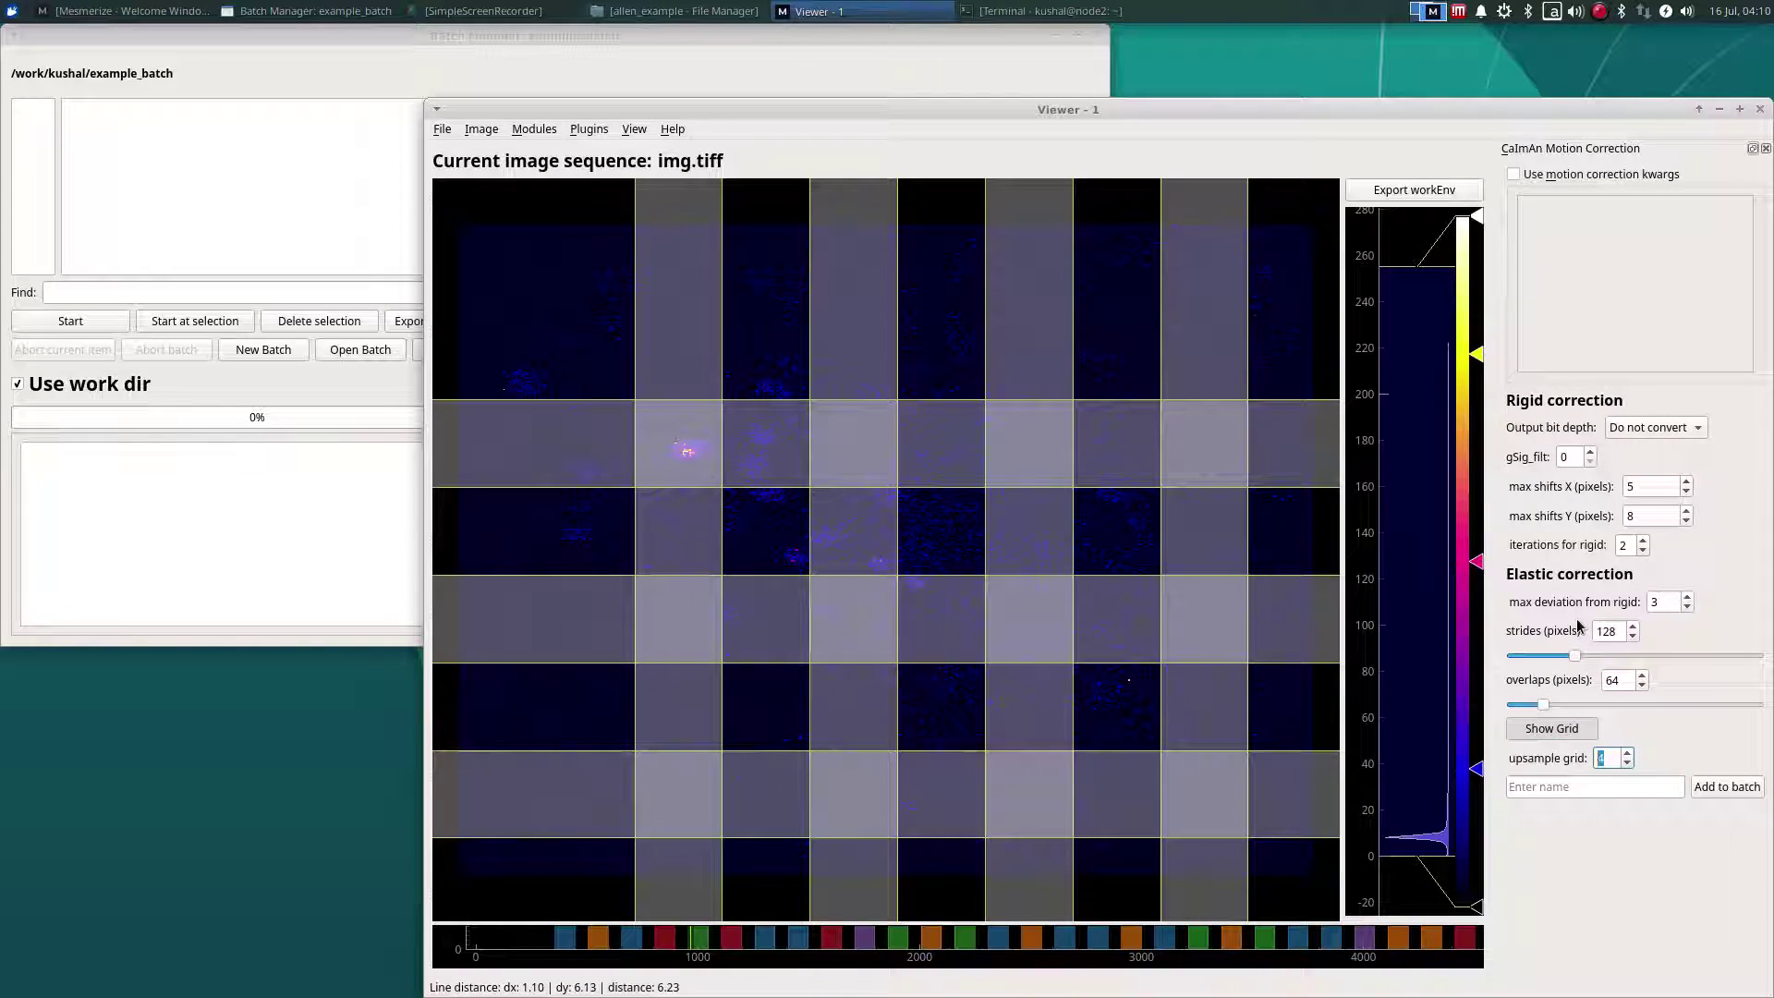
click(1557, 730)
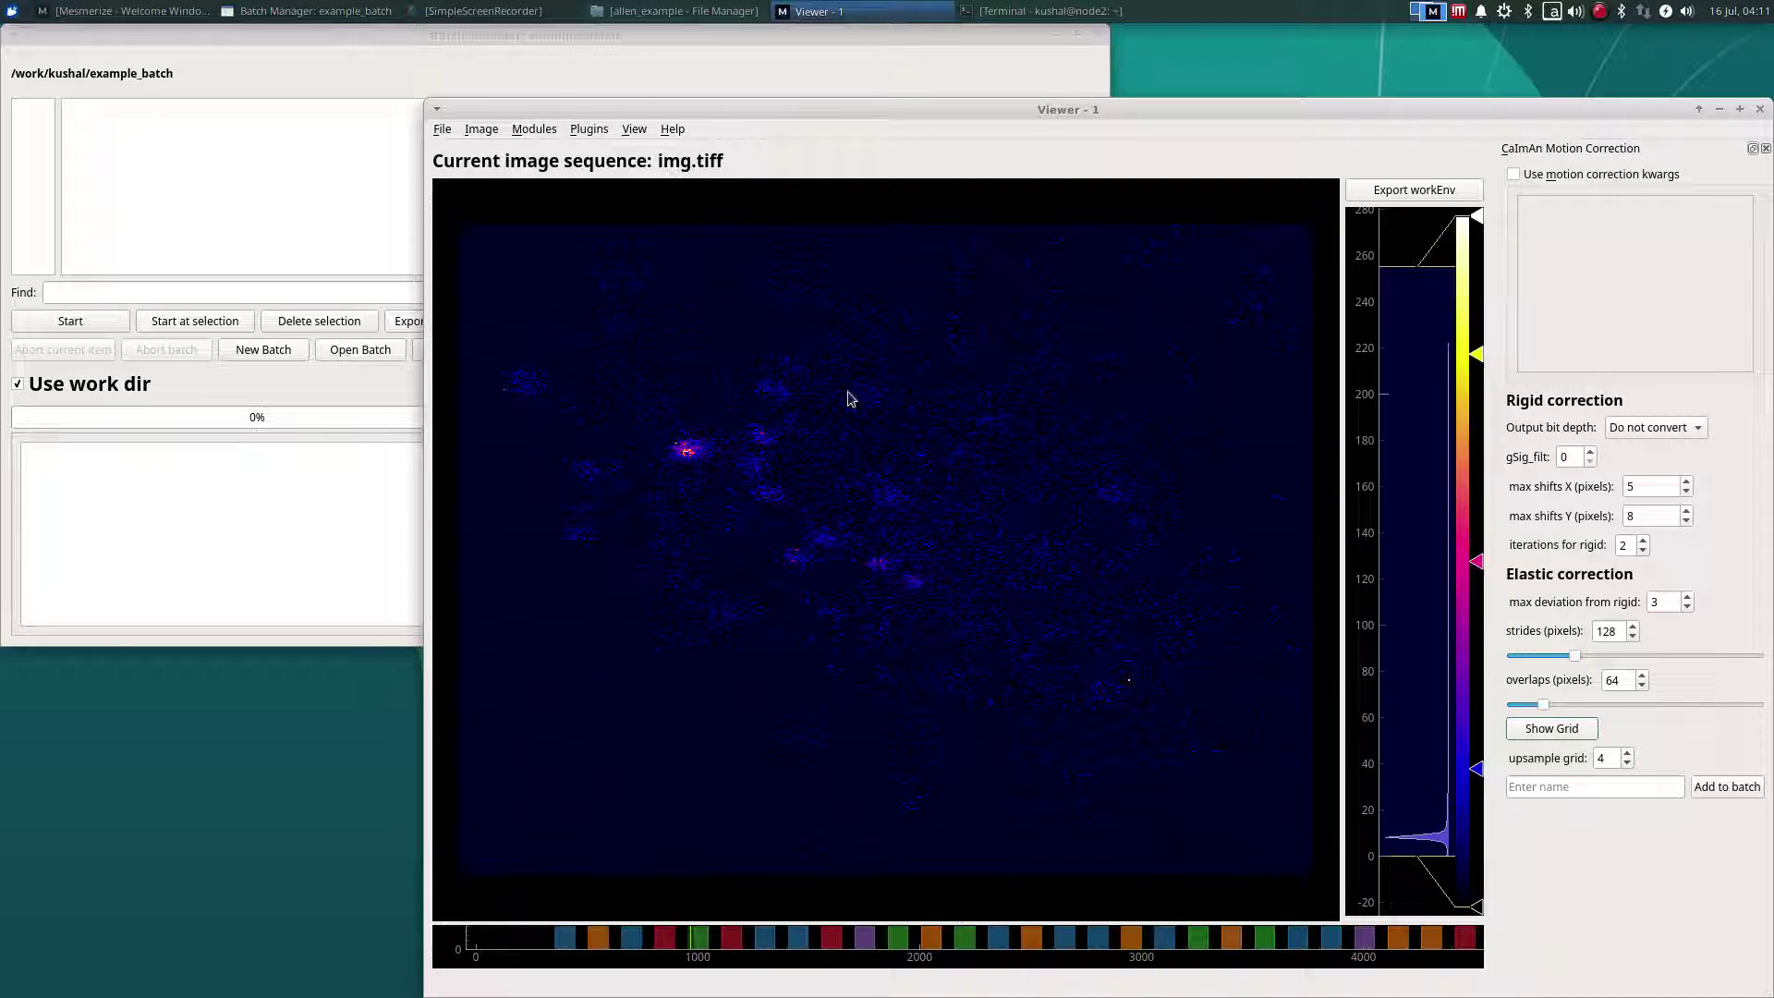
Step: Add the motion correction with these parameters to the batch under the name example
click(1622, 791)
text(e)
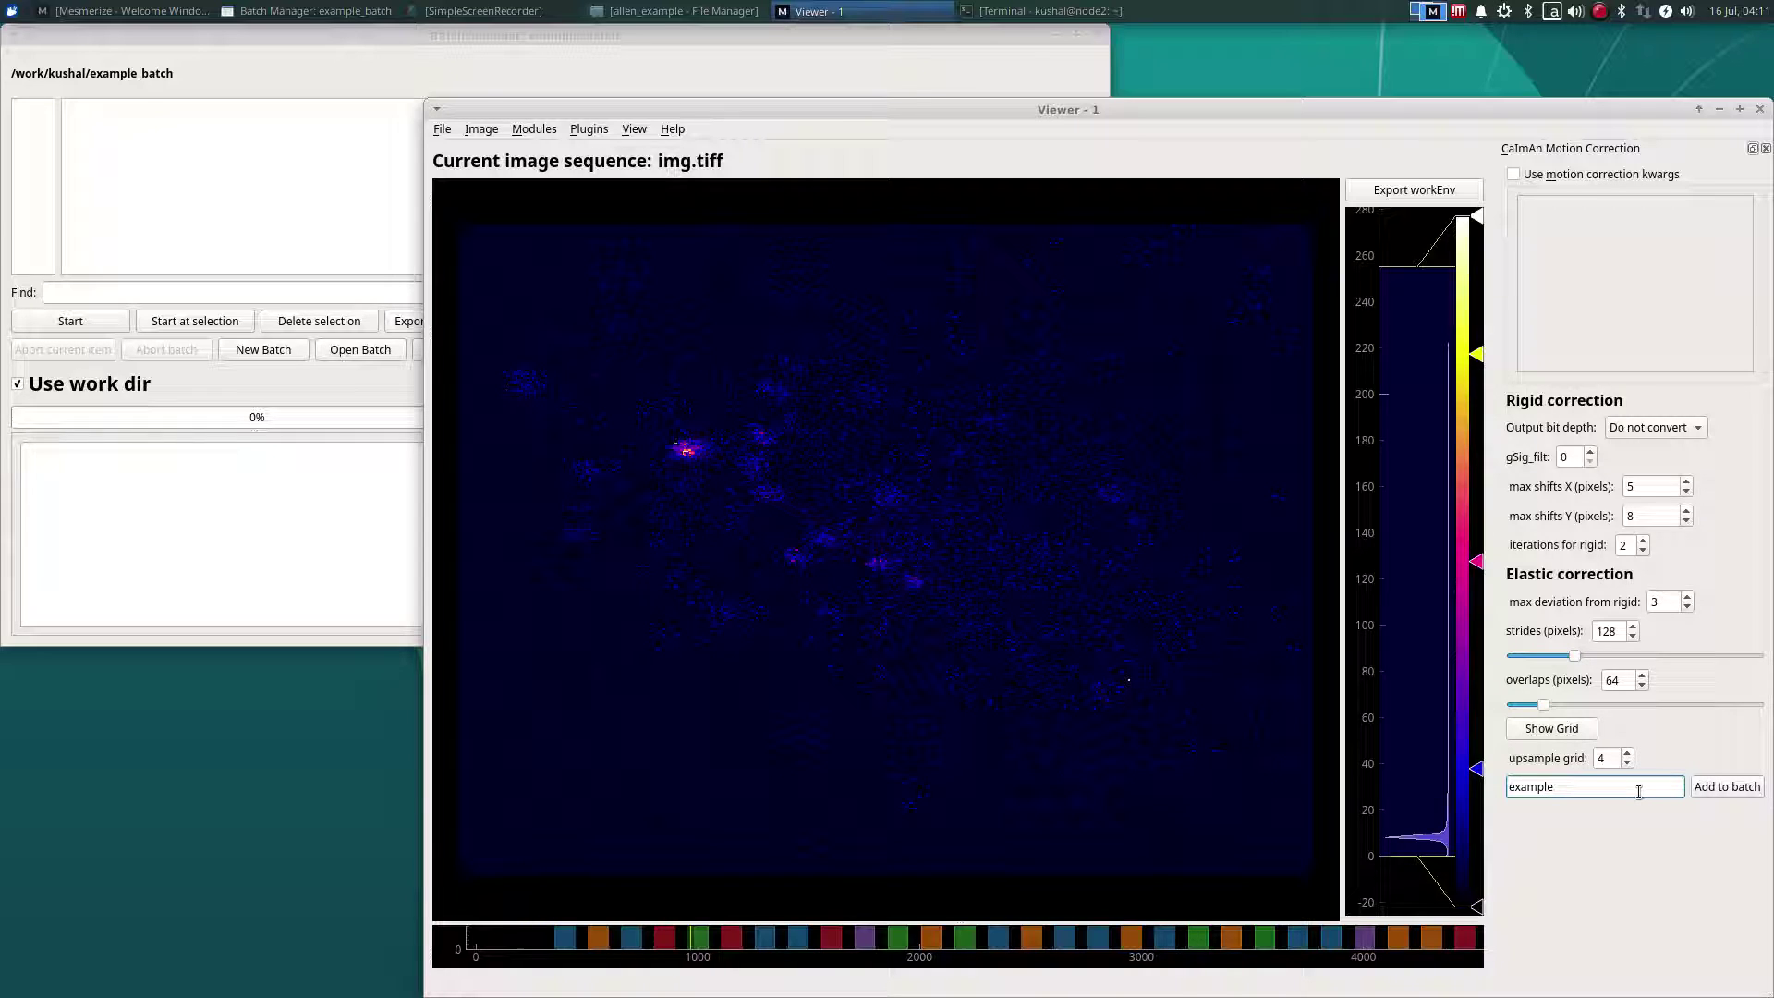
text(xample)
key(Return)
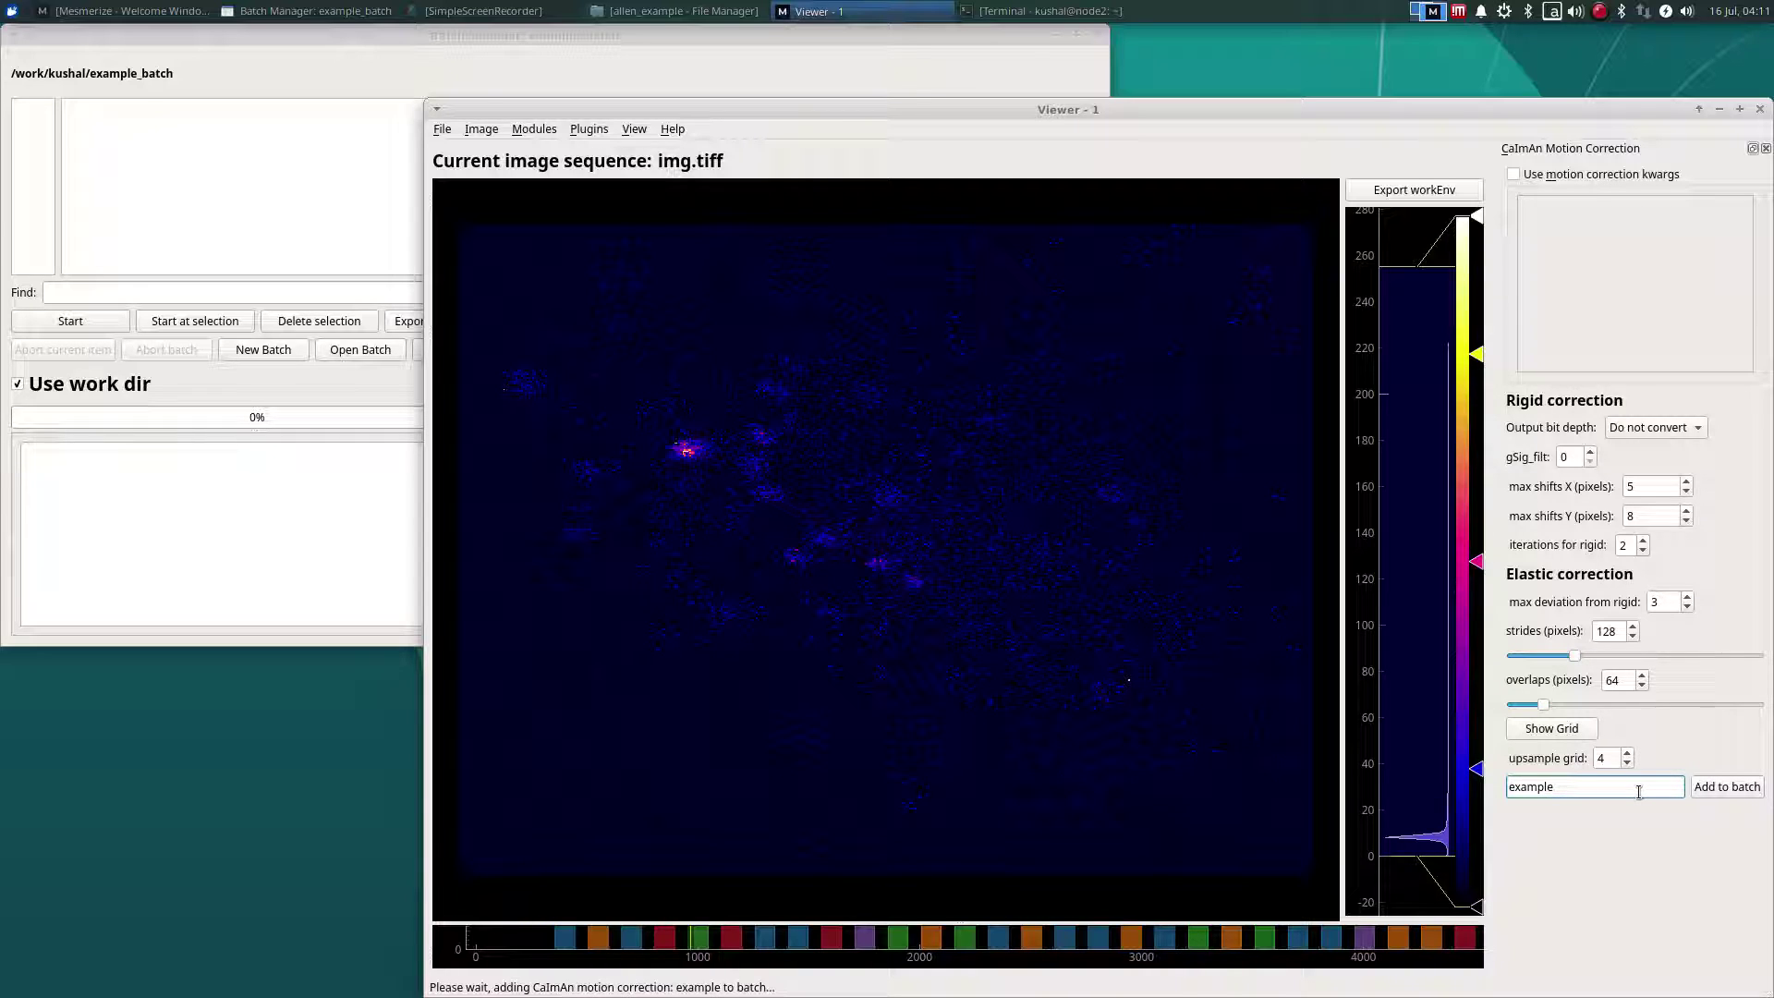
Step: Set the strides to 96 pixels and overlaps to 48 pixels, checking the grid over the image before hiding it
double_click(1615, 631)
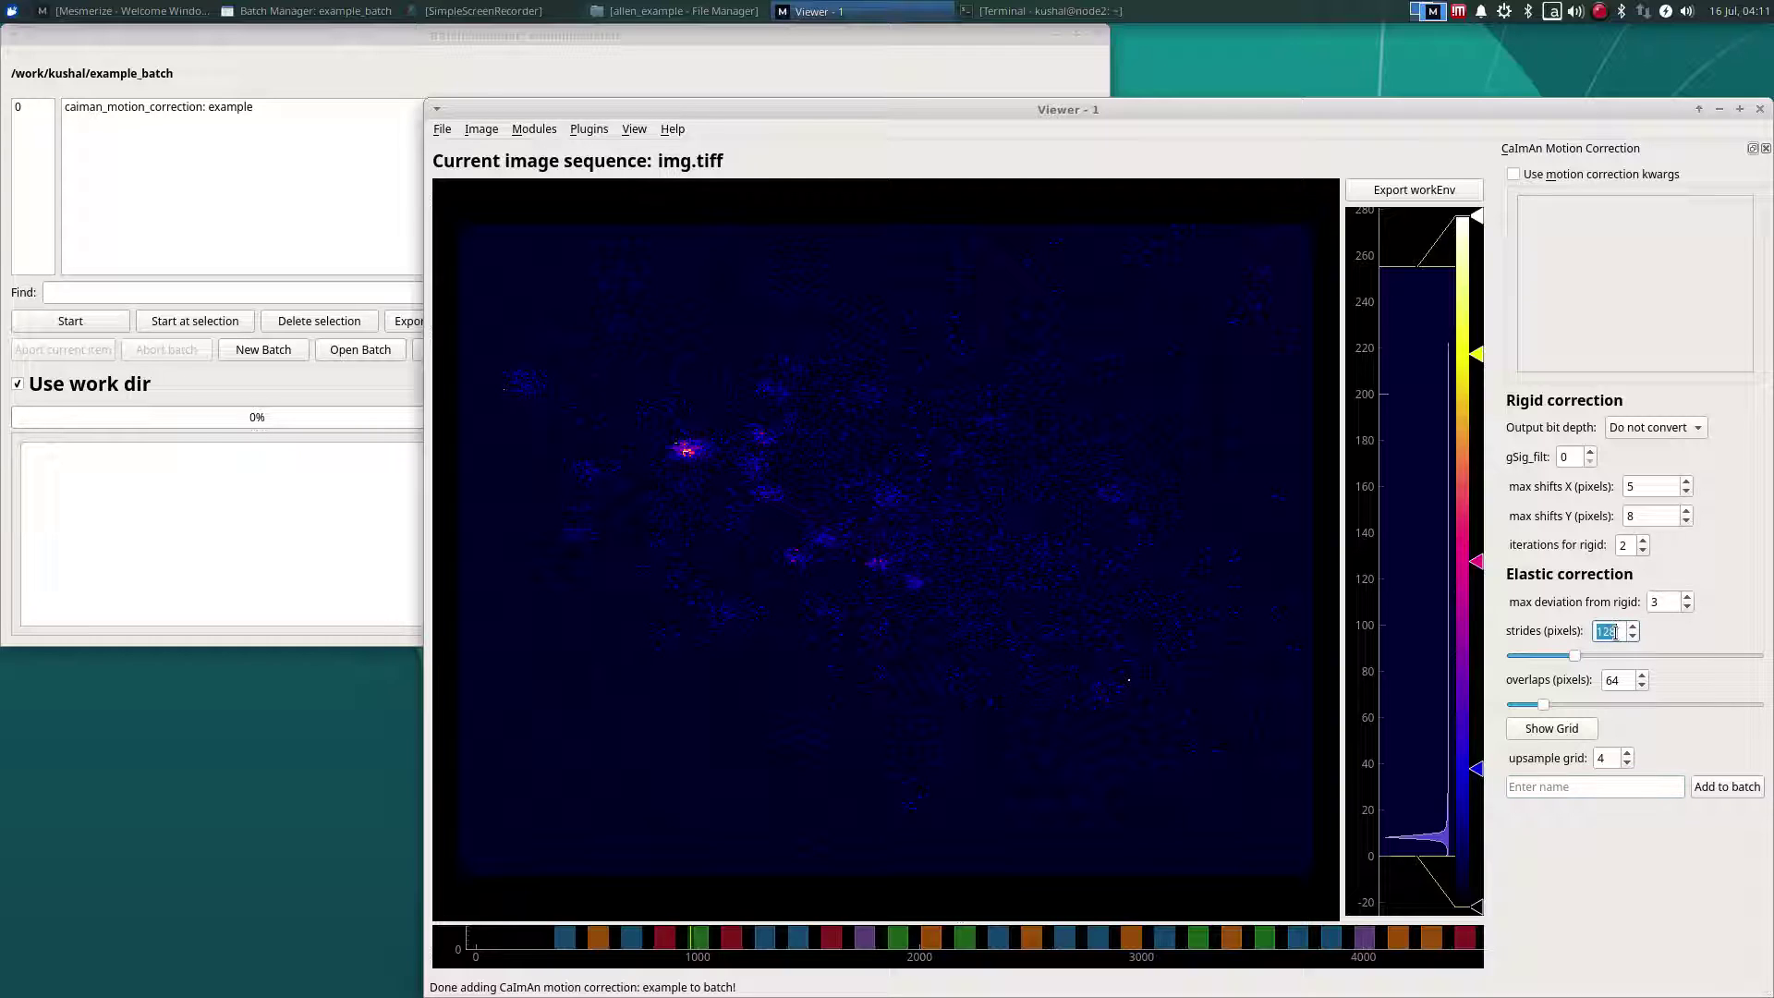
text(96)
key(Tab)
key(Tab)
text(48)
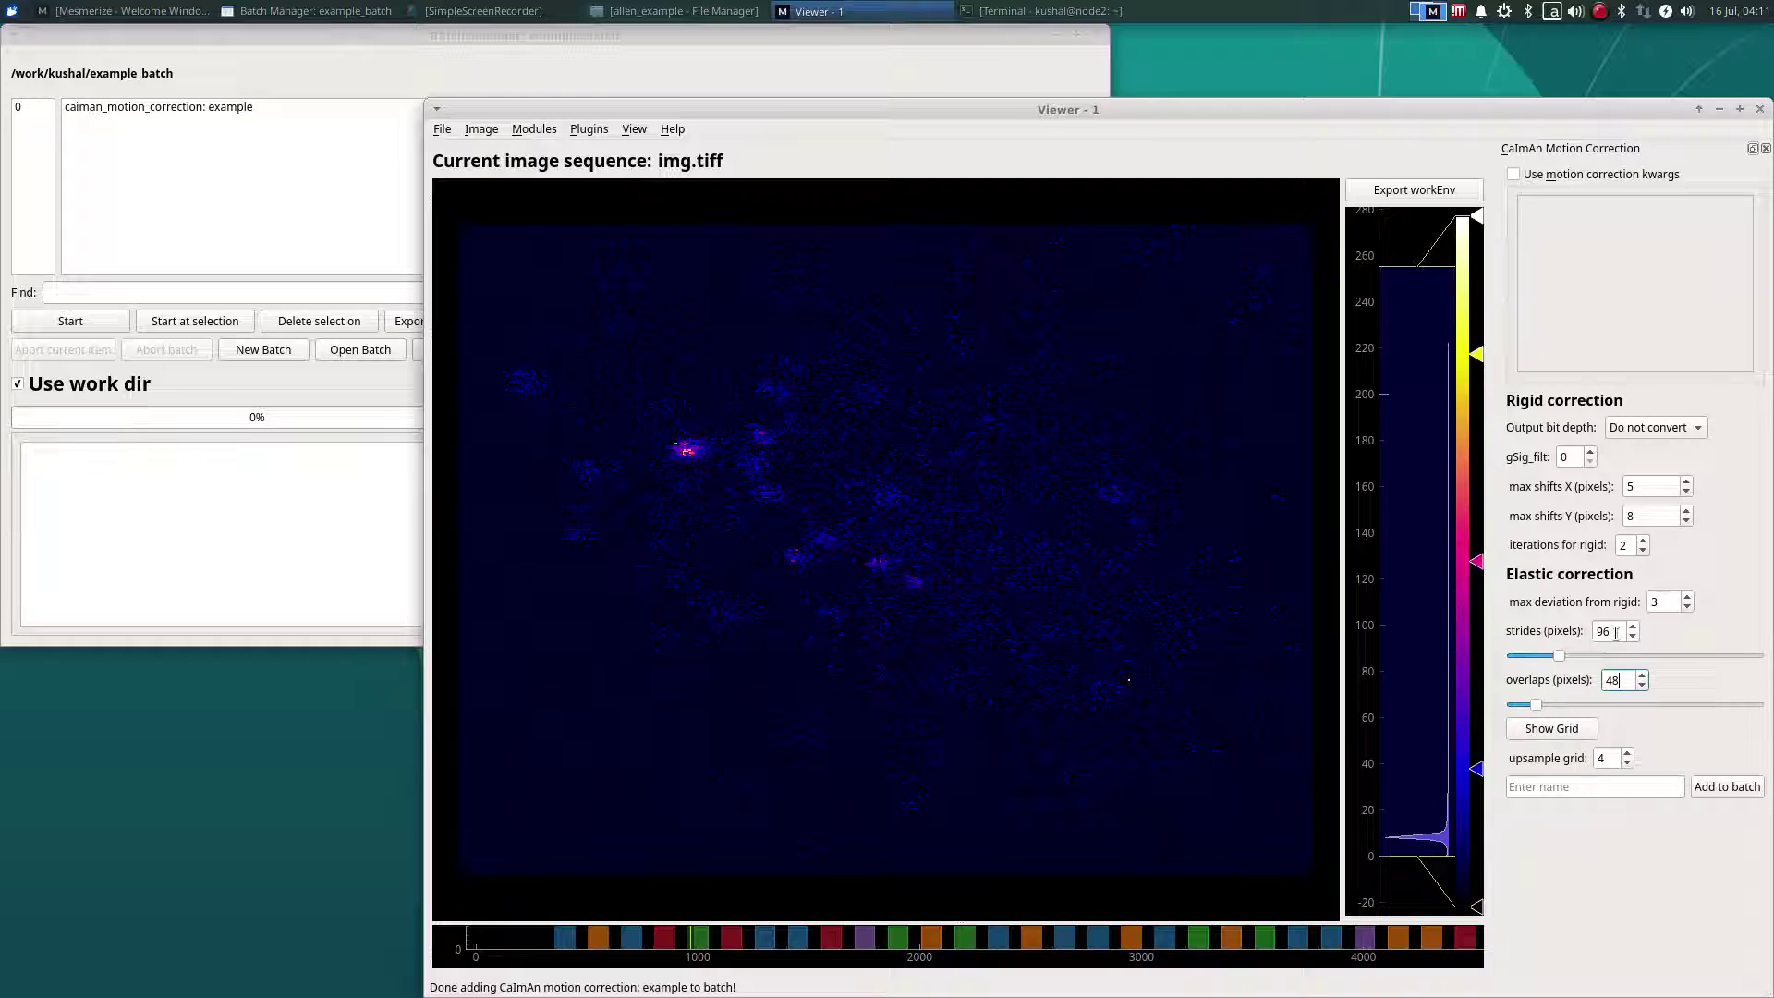
key(Tab)
key(Tab)
key(space)
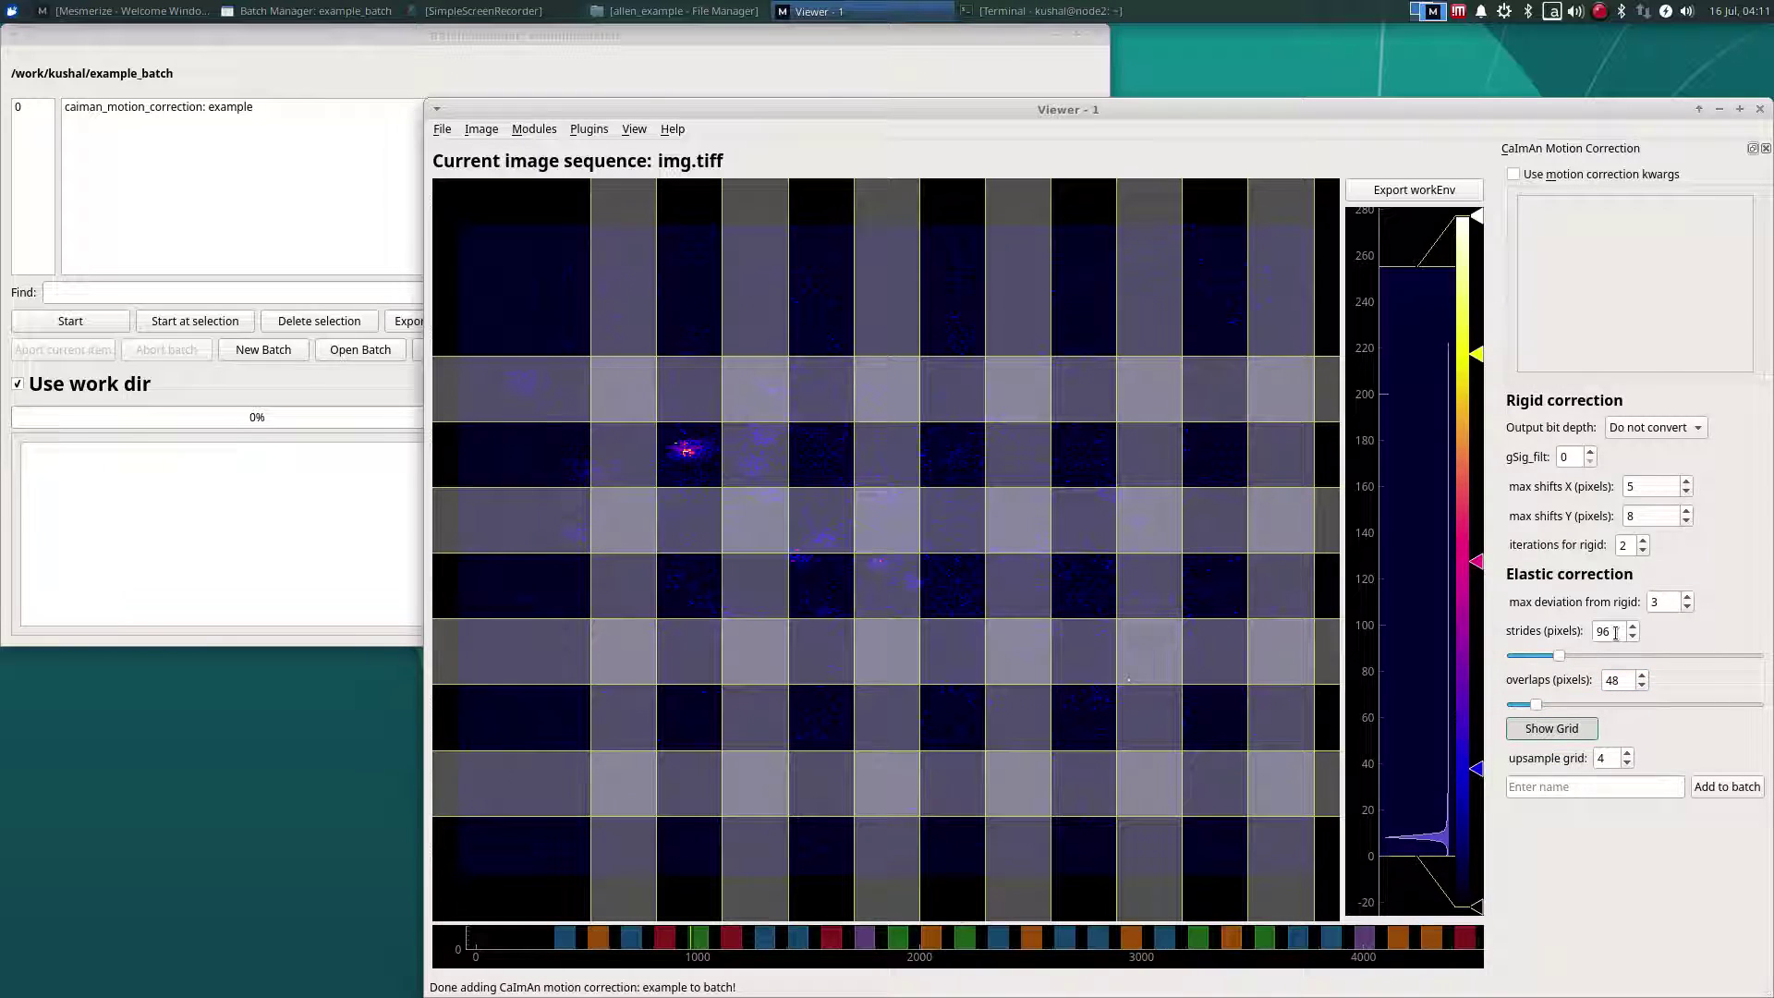
key(space)
Step: Add the motion correction variant with 96-pixel strides to the batch, also named example
key(Tab)
key(Tab)
text(e)
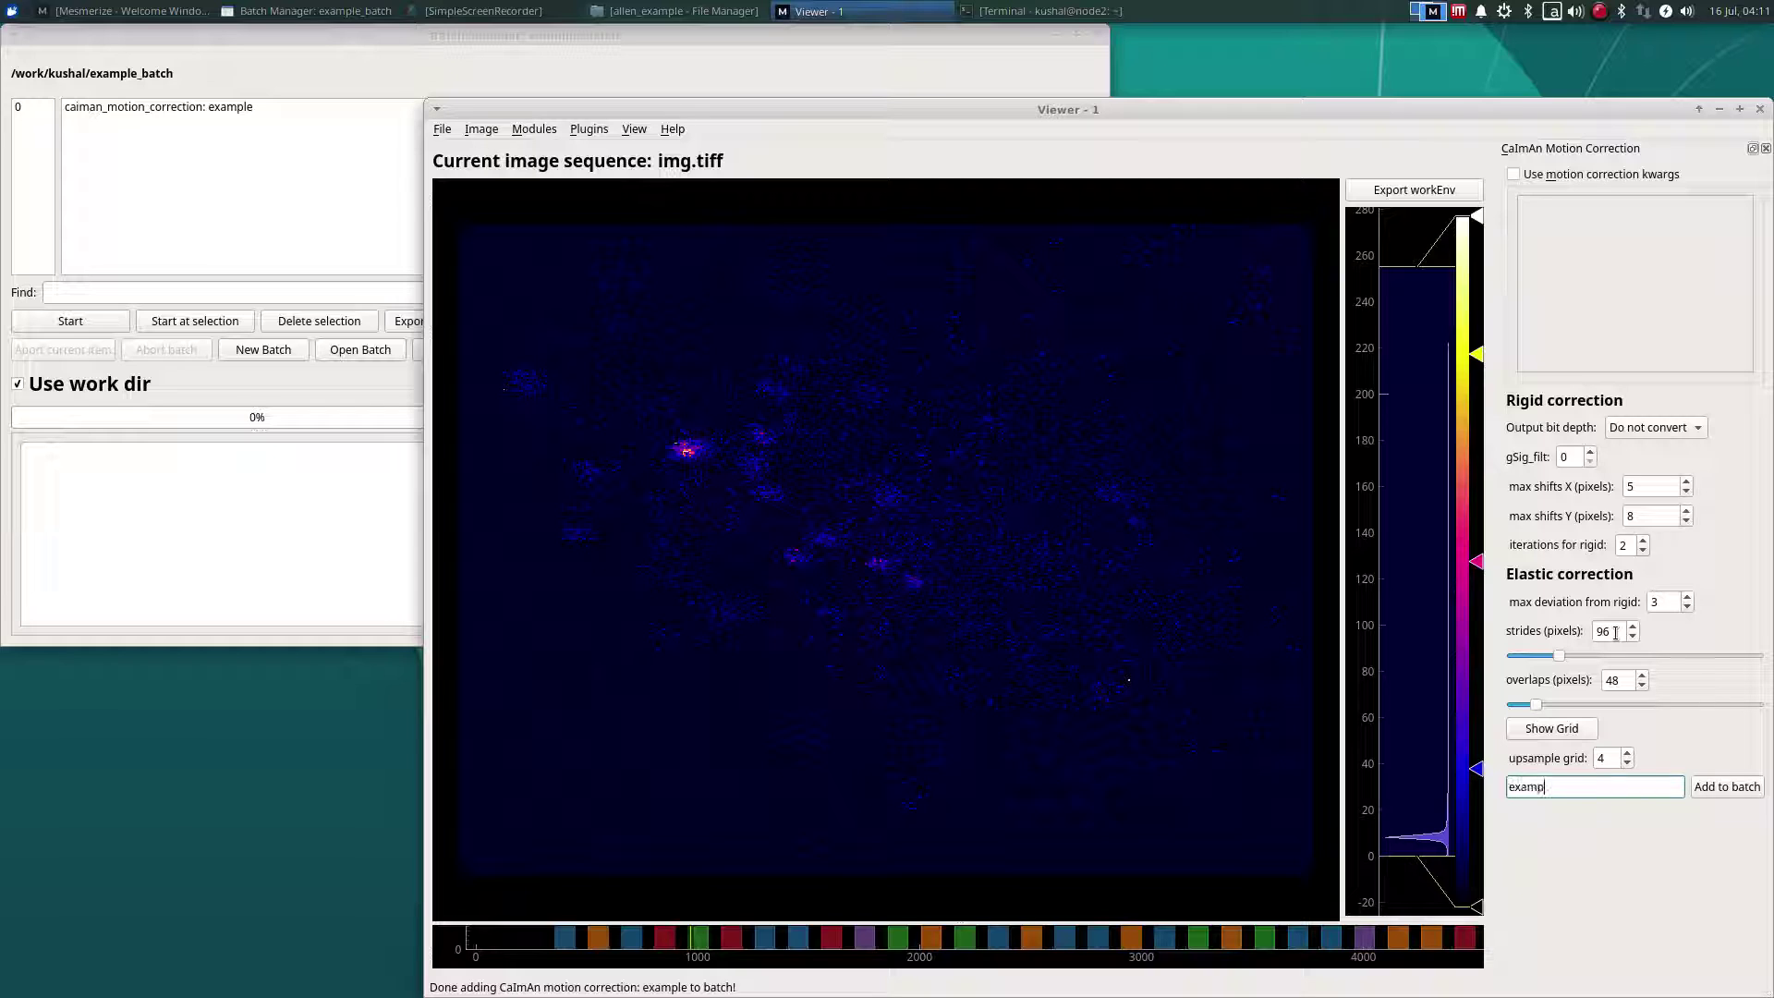
key(Return)
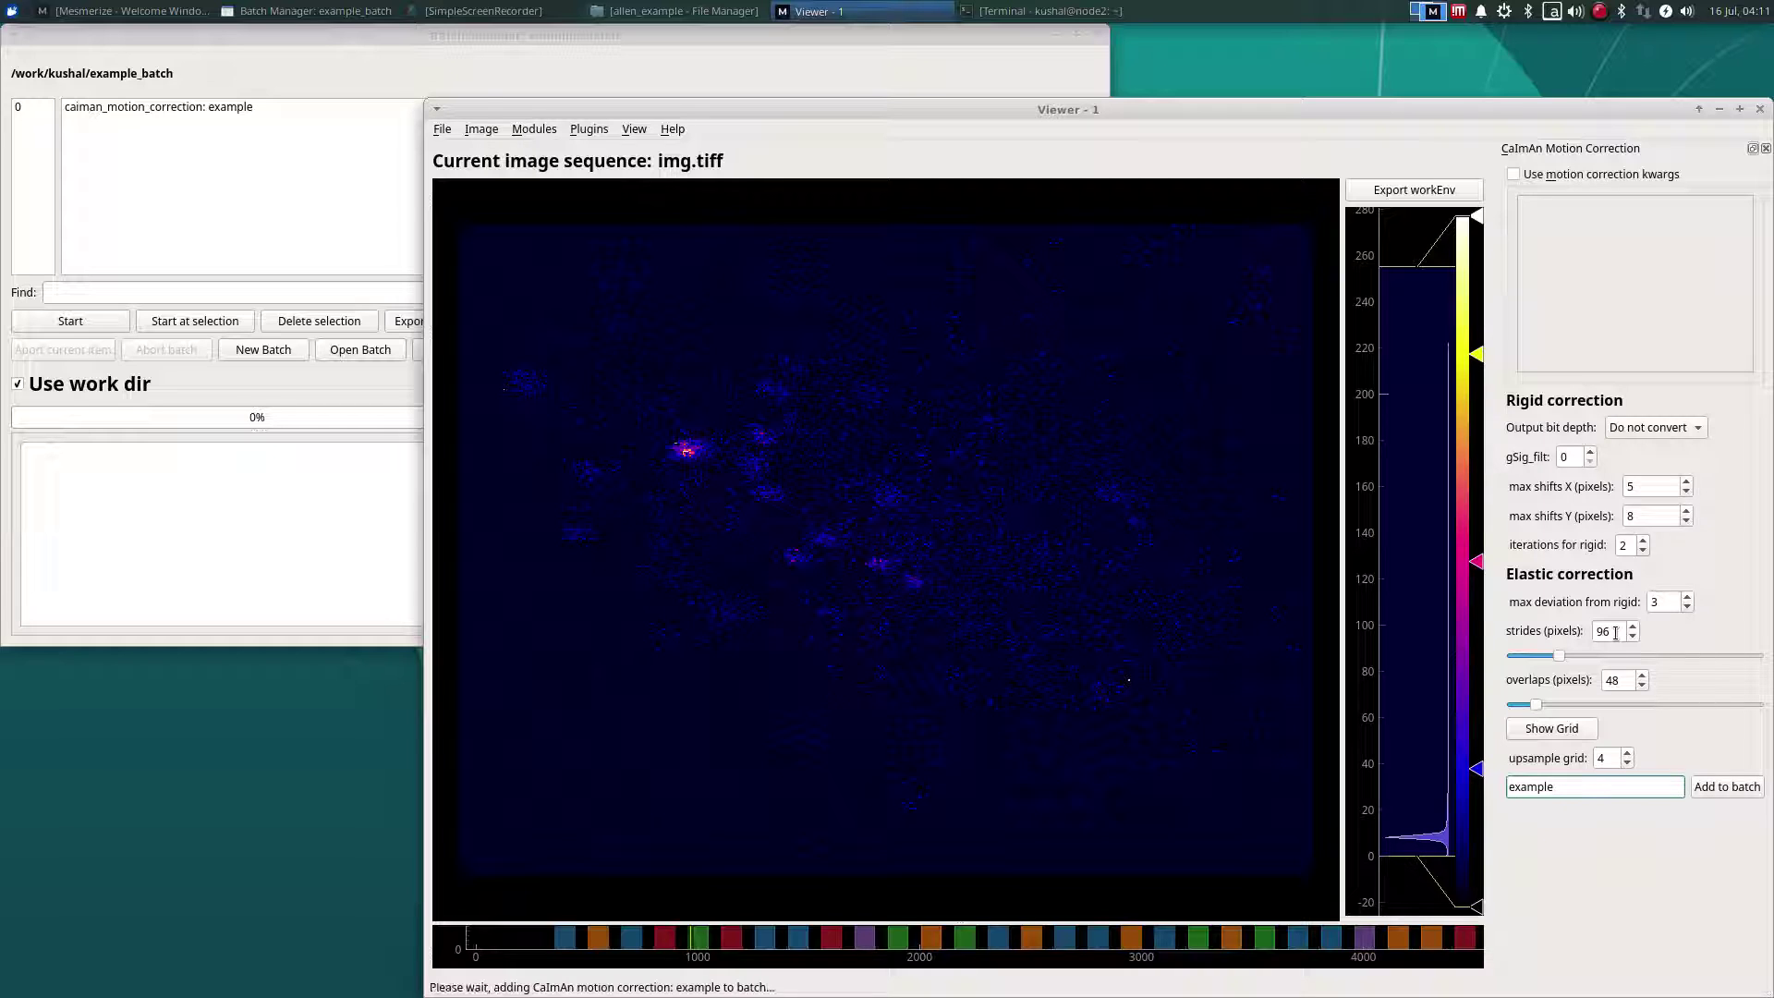
Step: Set the strides to 64 pixels and overlaps to 32 pixels, briefly displaying the resulting grid on the image
double_click(1616, 633)
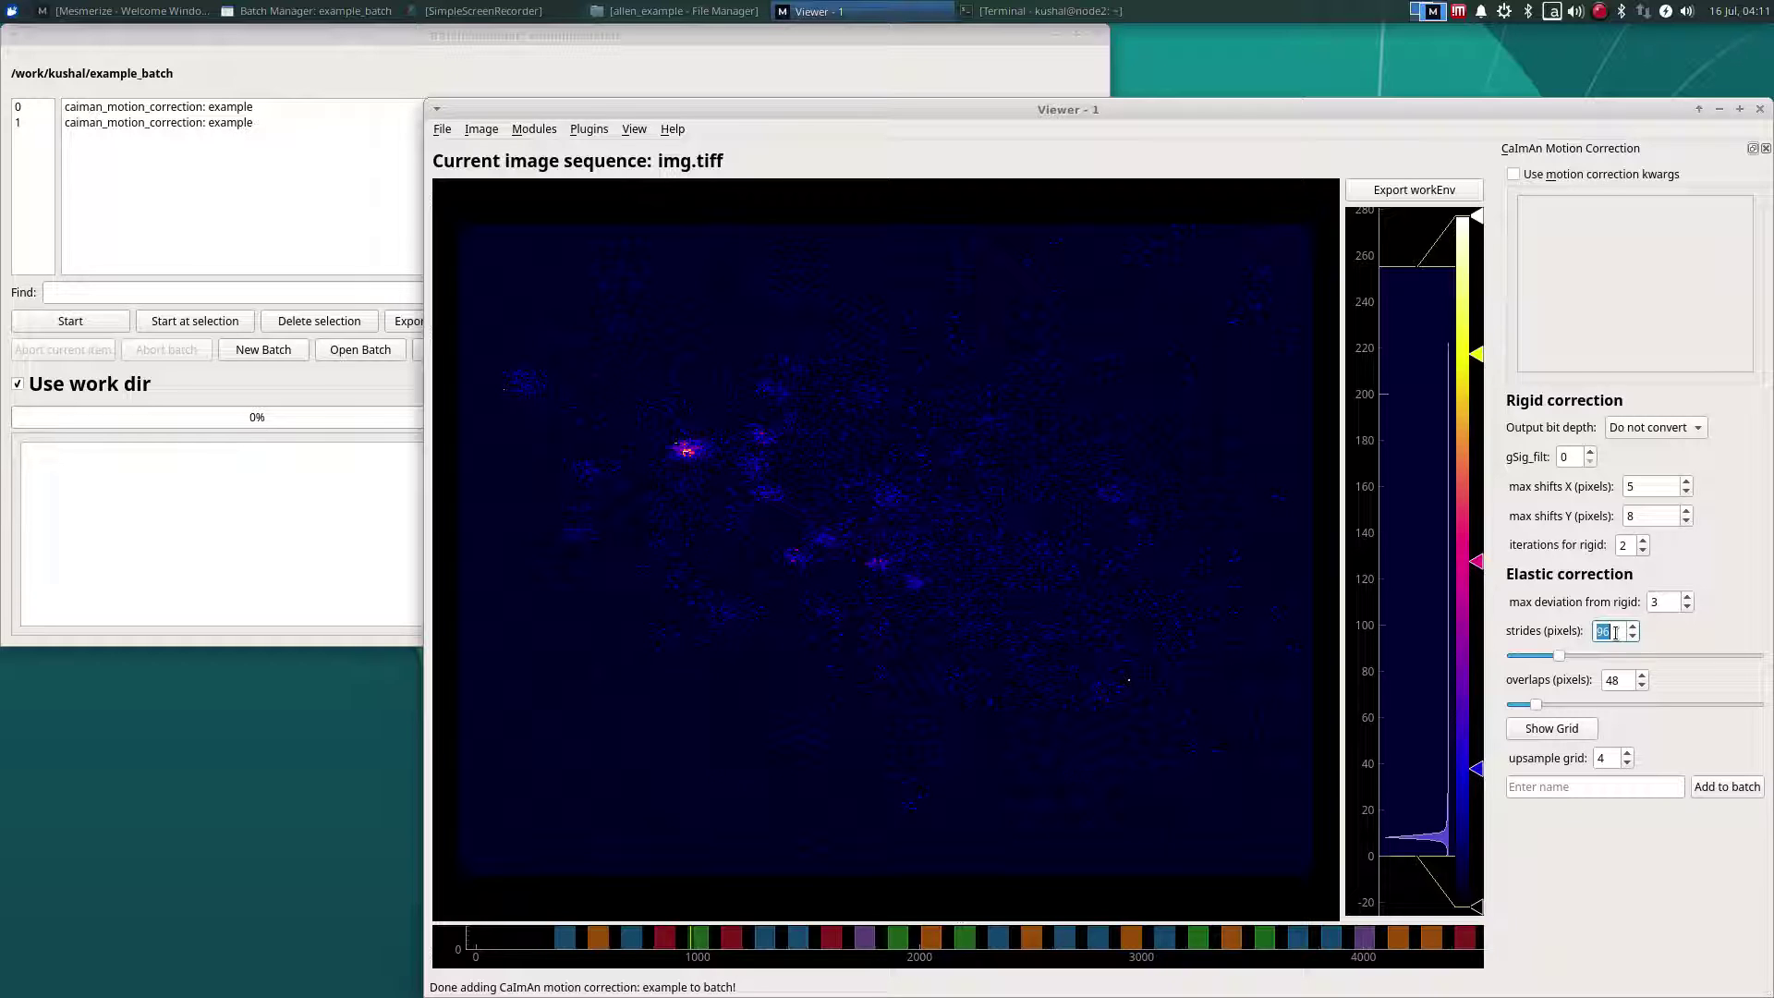
text(64)
key(Tab)
text(32)
key(Tab)
key(Tab)
key(space)
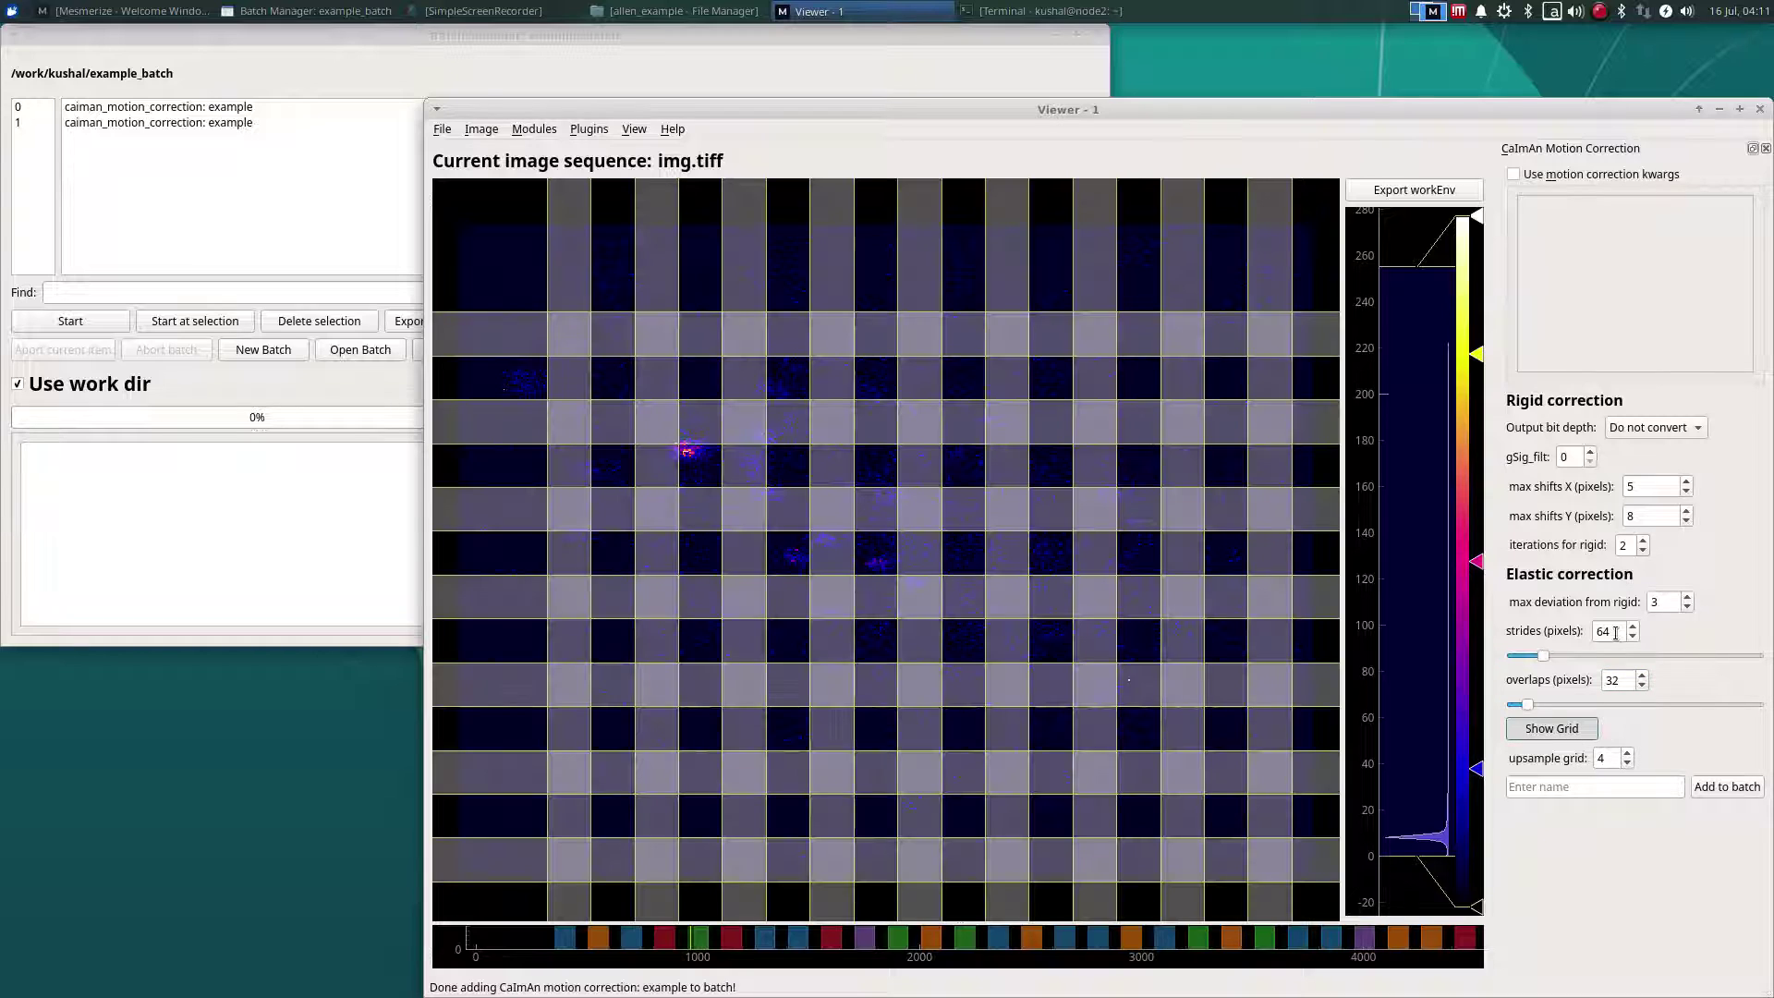
key(space)
Step: Add the 64-pixel stride variant to the batch as a third item named example
key(Tab)
key(Tab)
text(e)
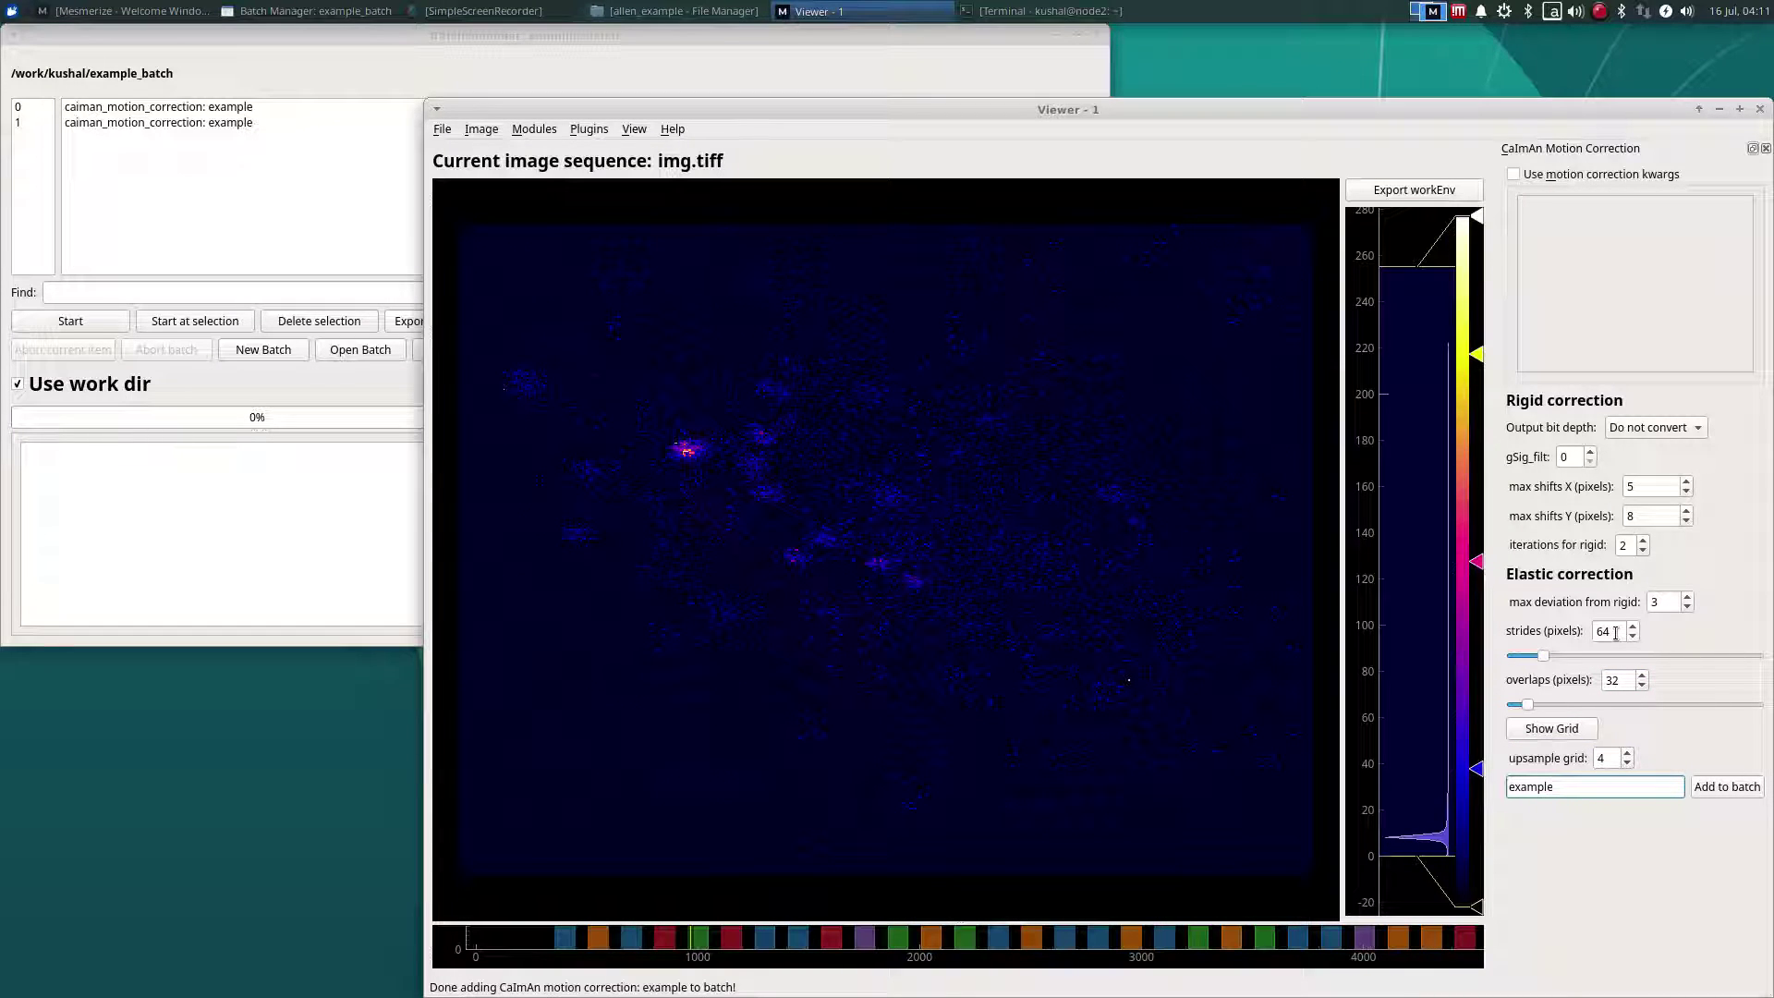
key(Return)
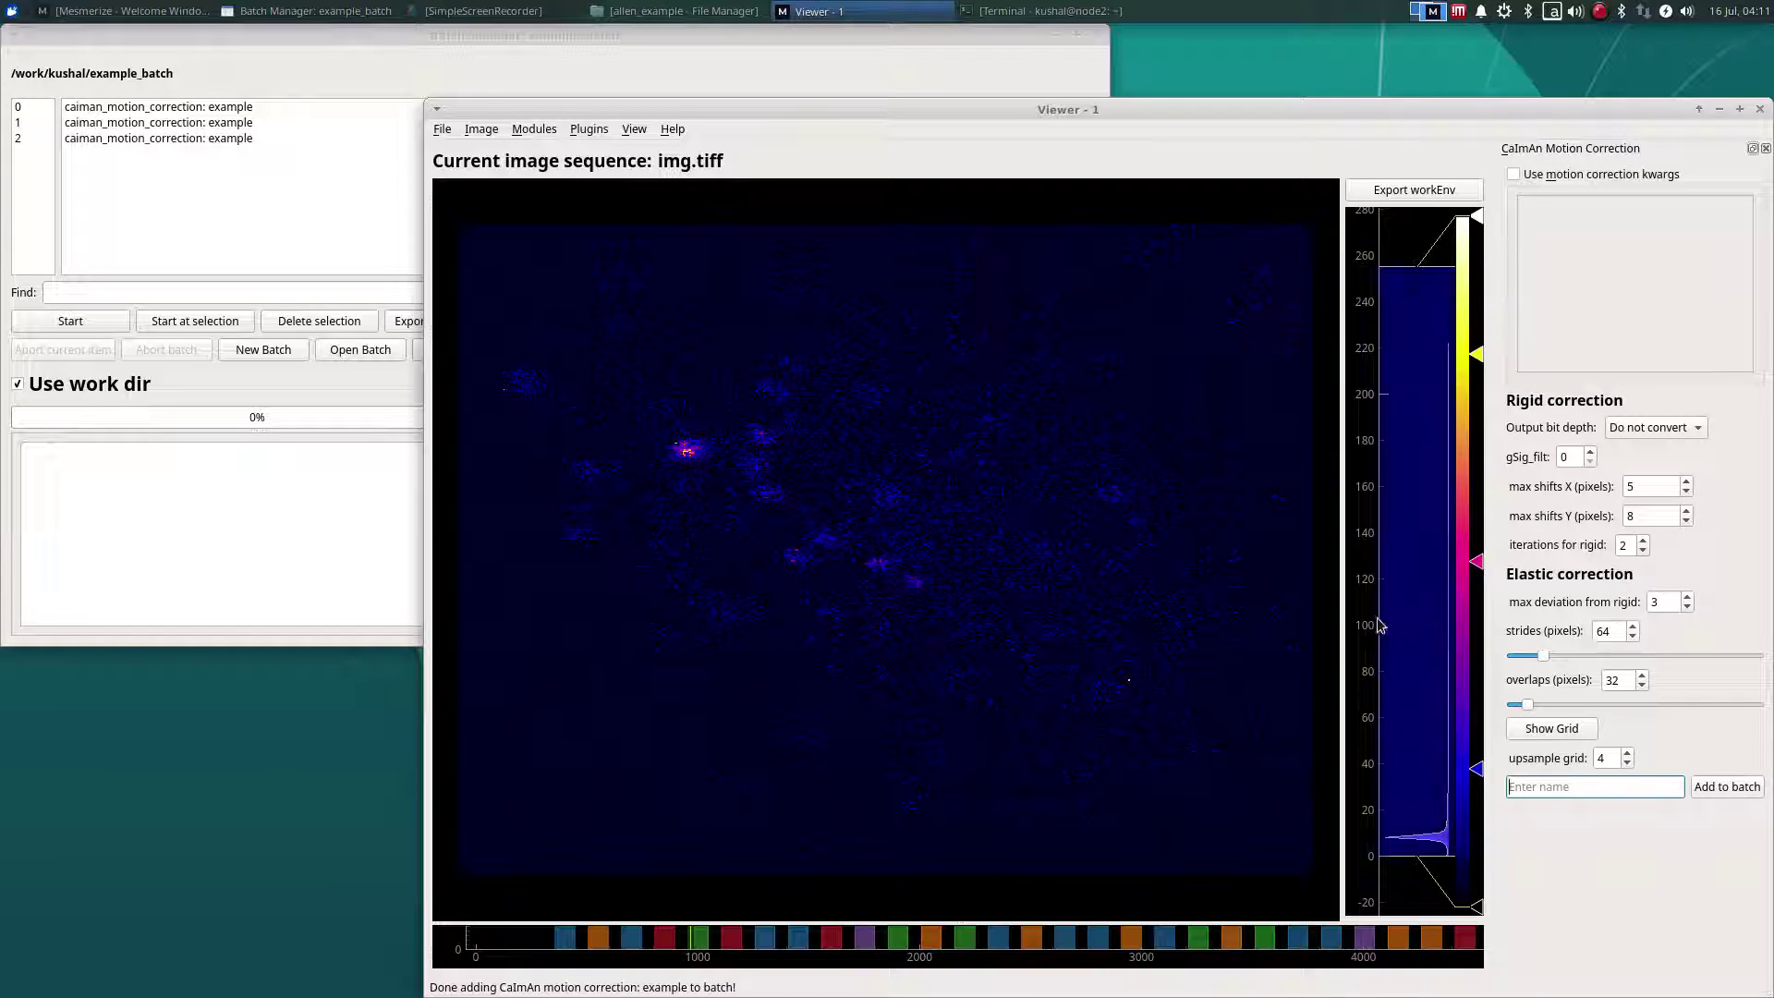
Step: Enlarge the Batch Manager window and go through the parameters of the three motion correction items
click(195, 229)
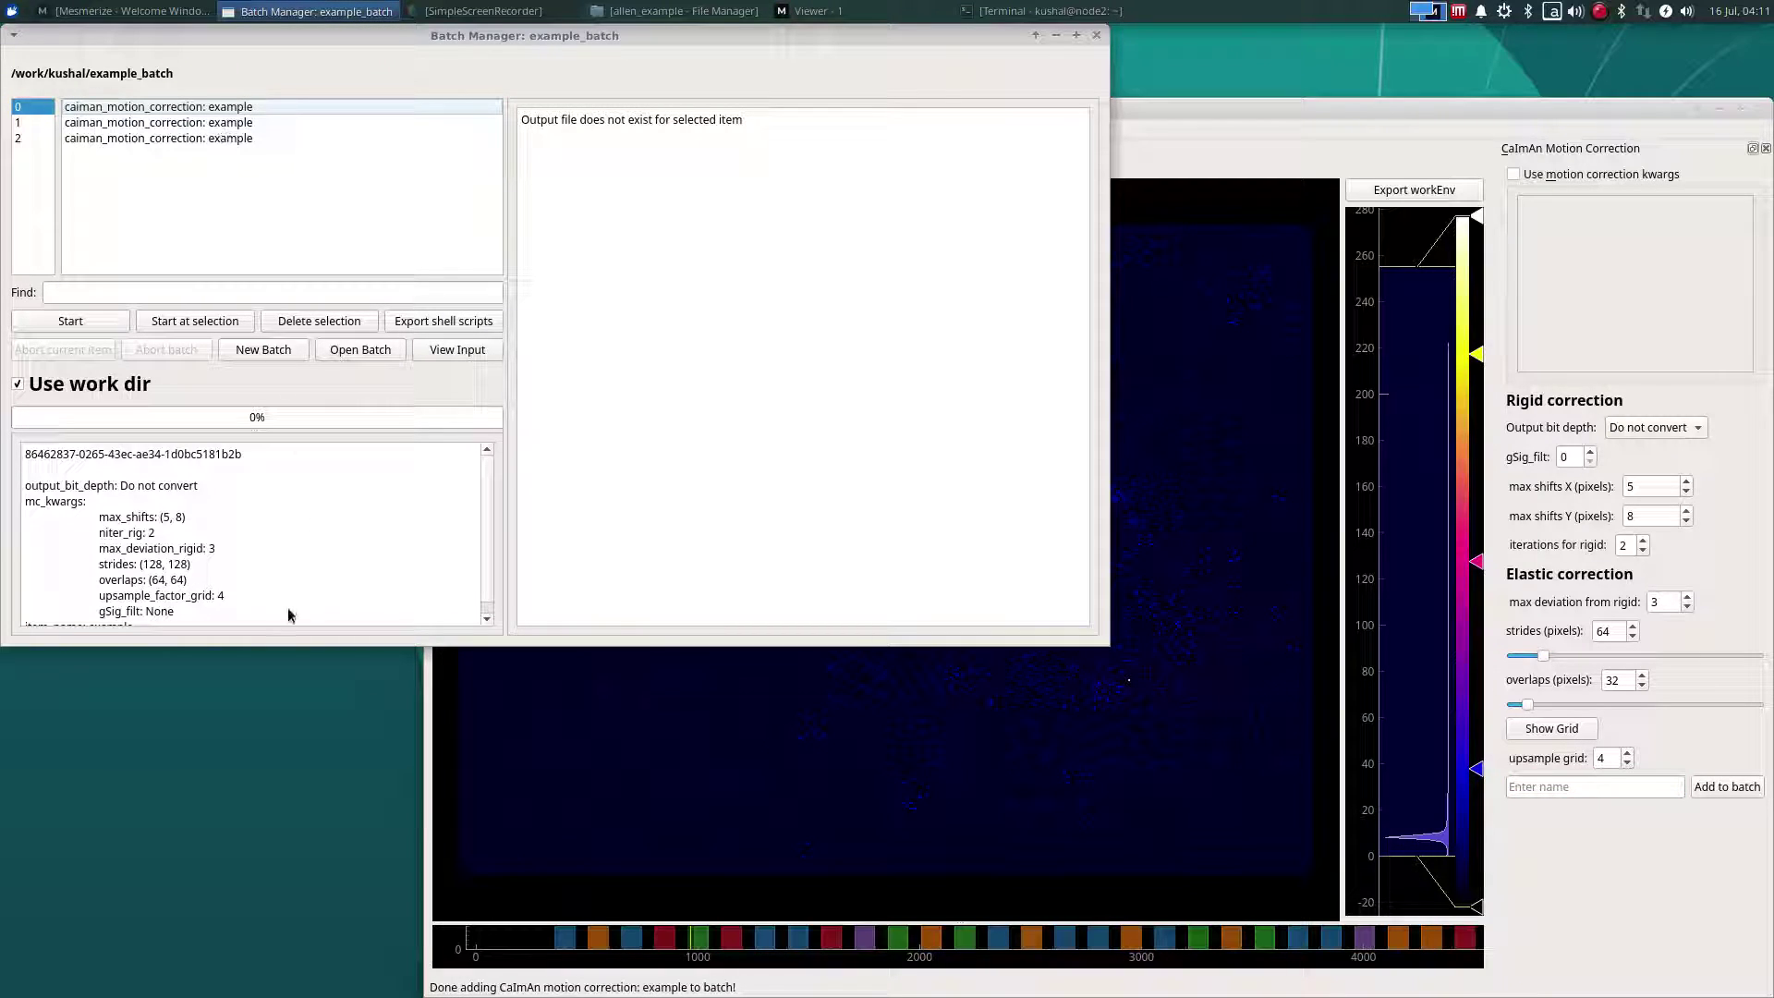
drag(247, 647, 226, 749)
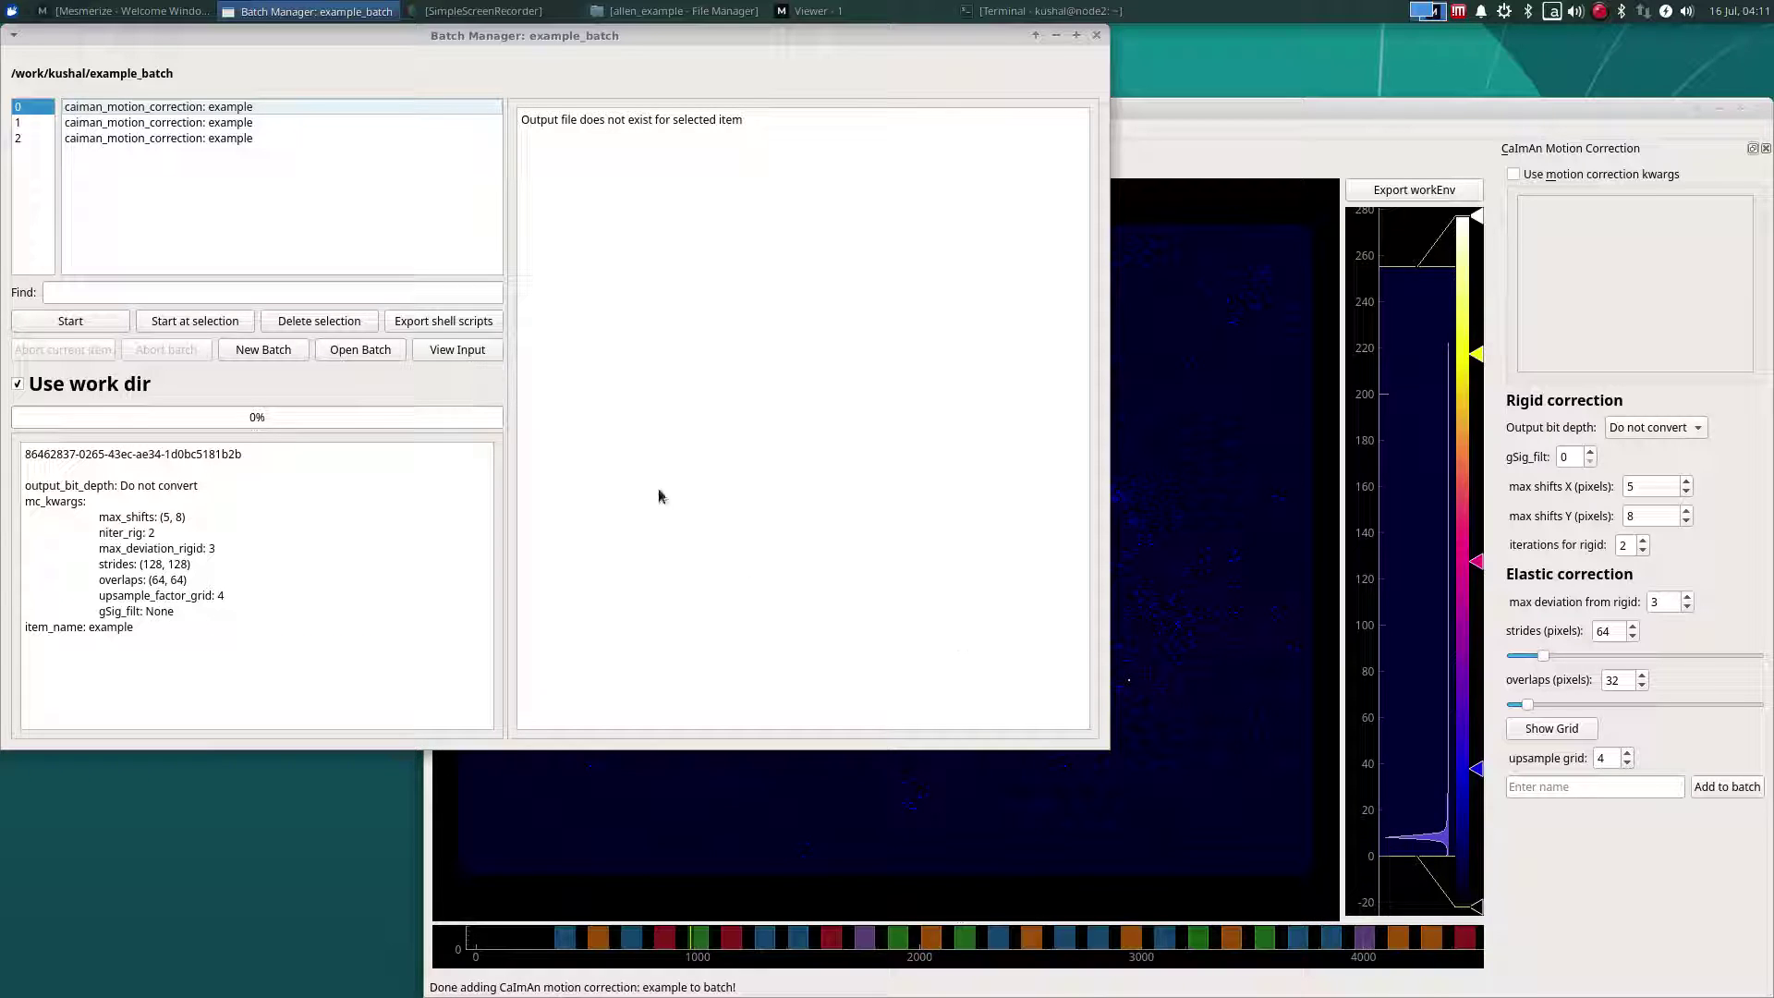
click(236, 112)
key(Down)
key(Down)
key(Up)
key(Up)
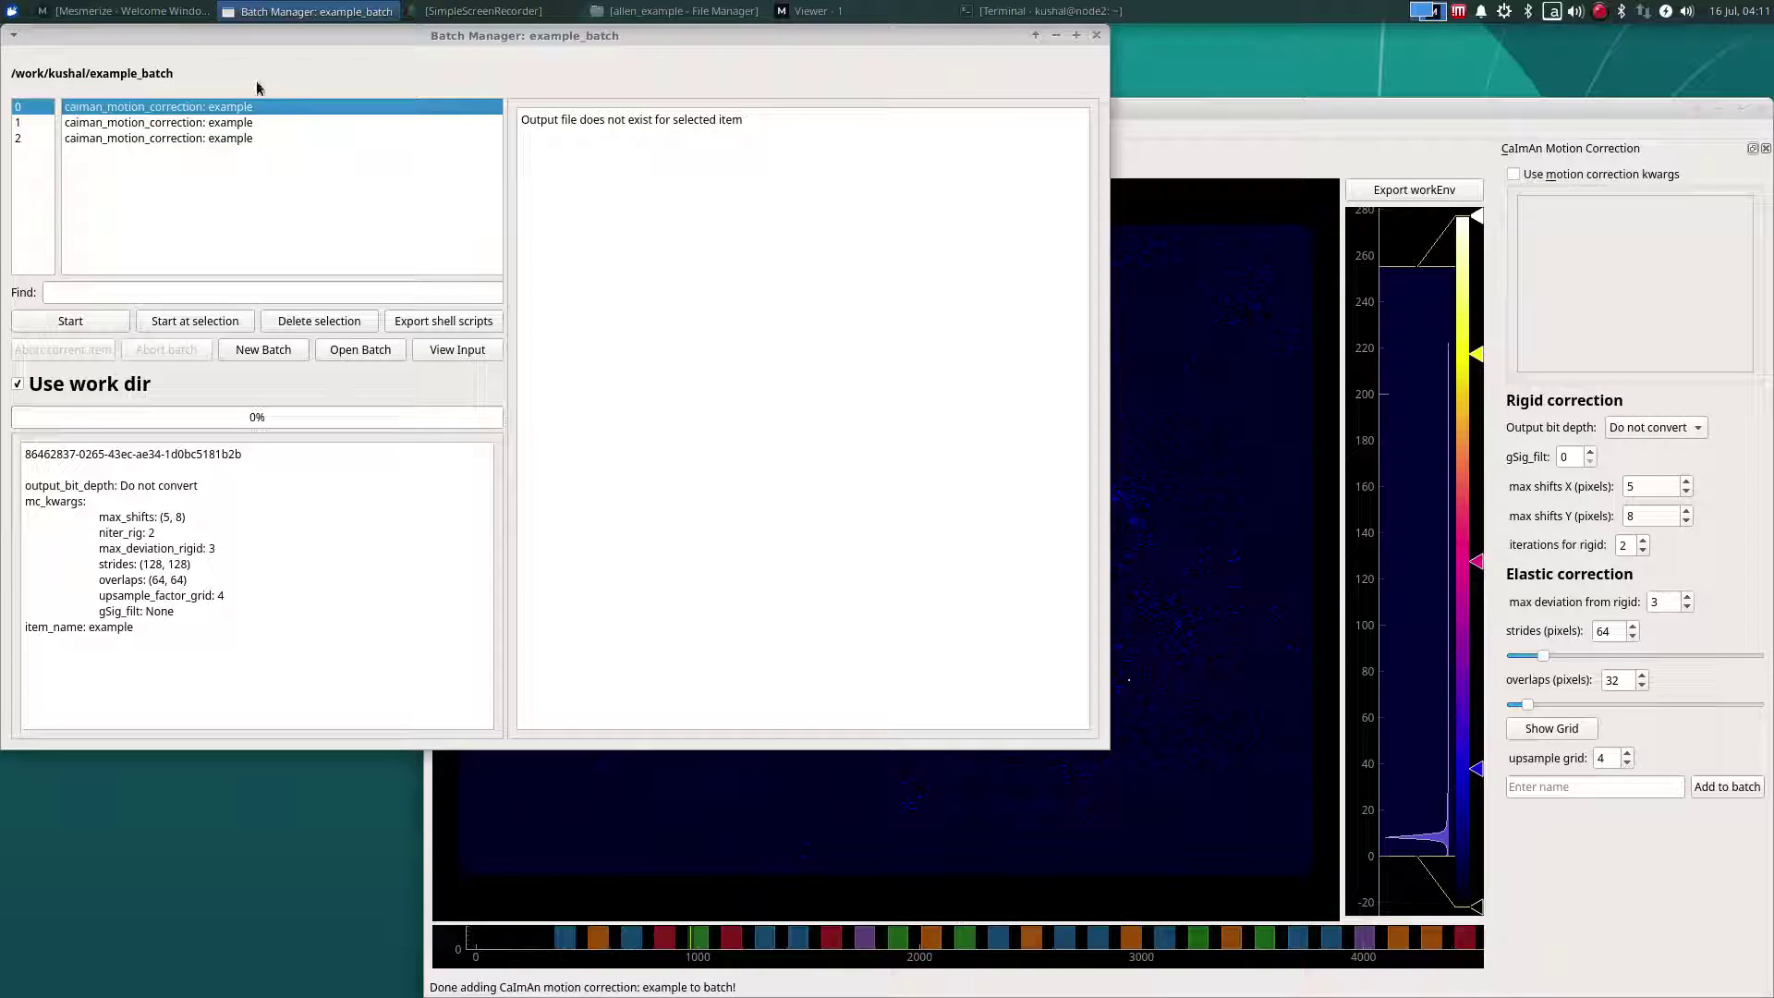
Step: Examine the unique identifier of the first batch item in its item details
click(214, 124)
click(214, 107)
triple_click(28, 456)
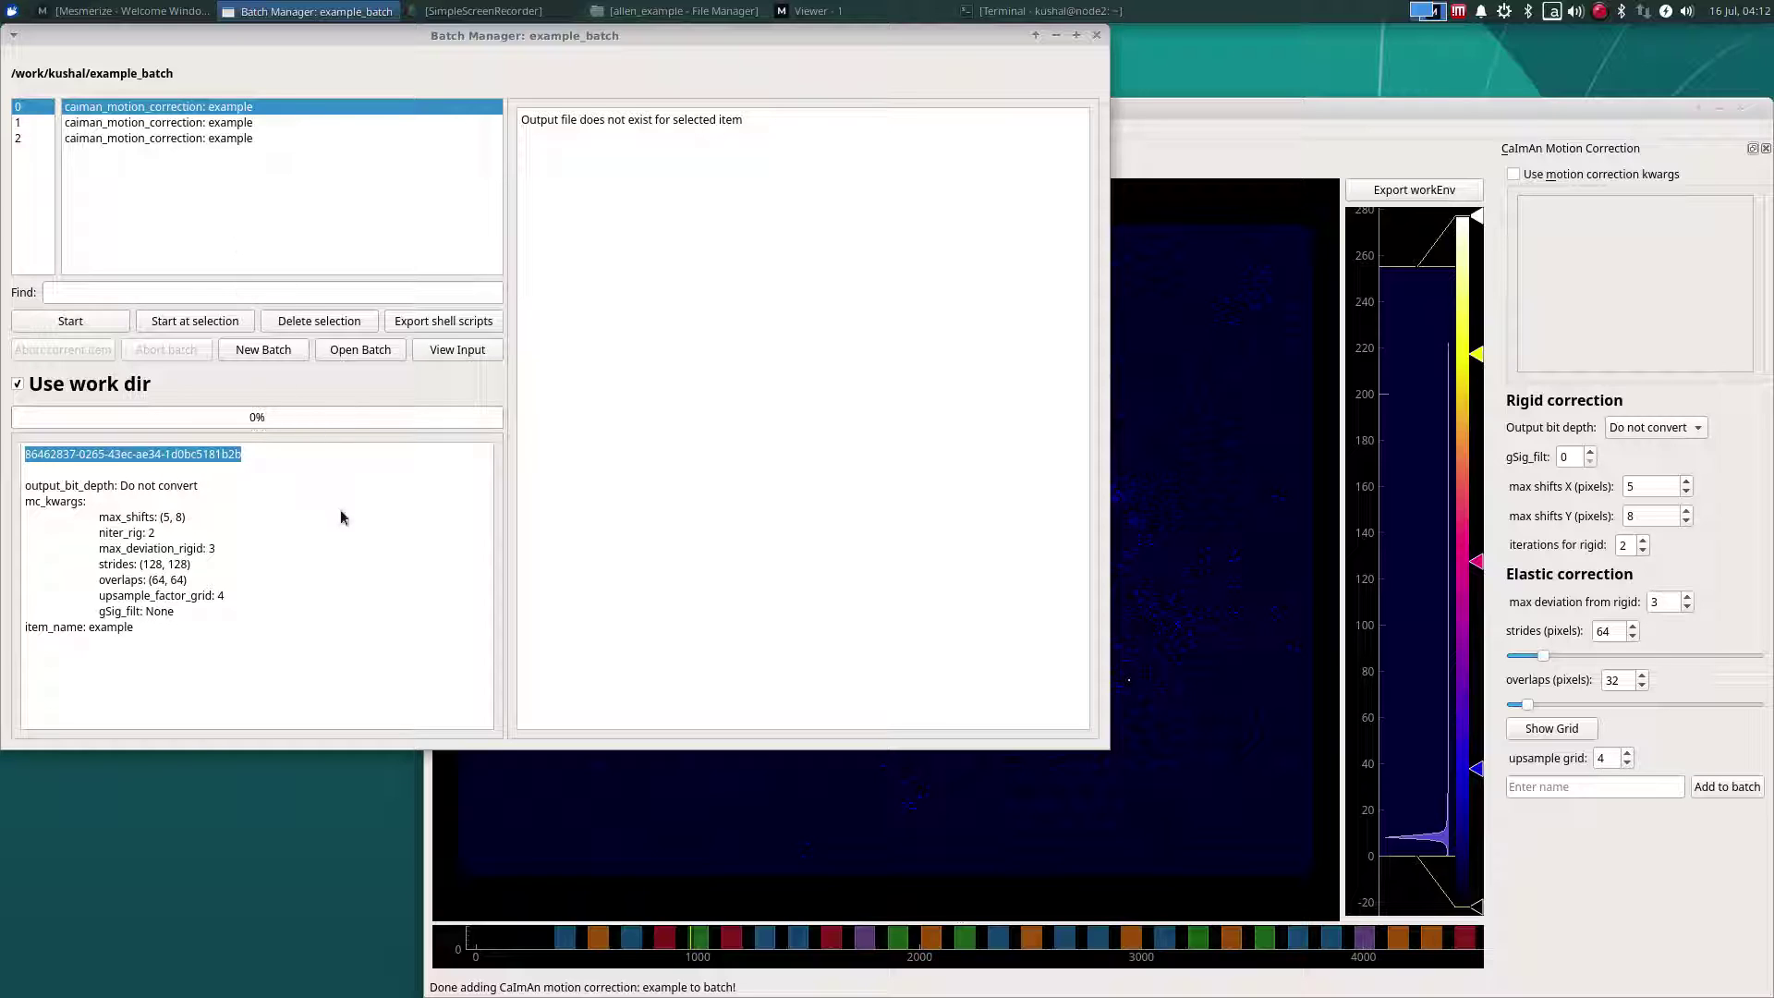
click(311, 244)
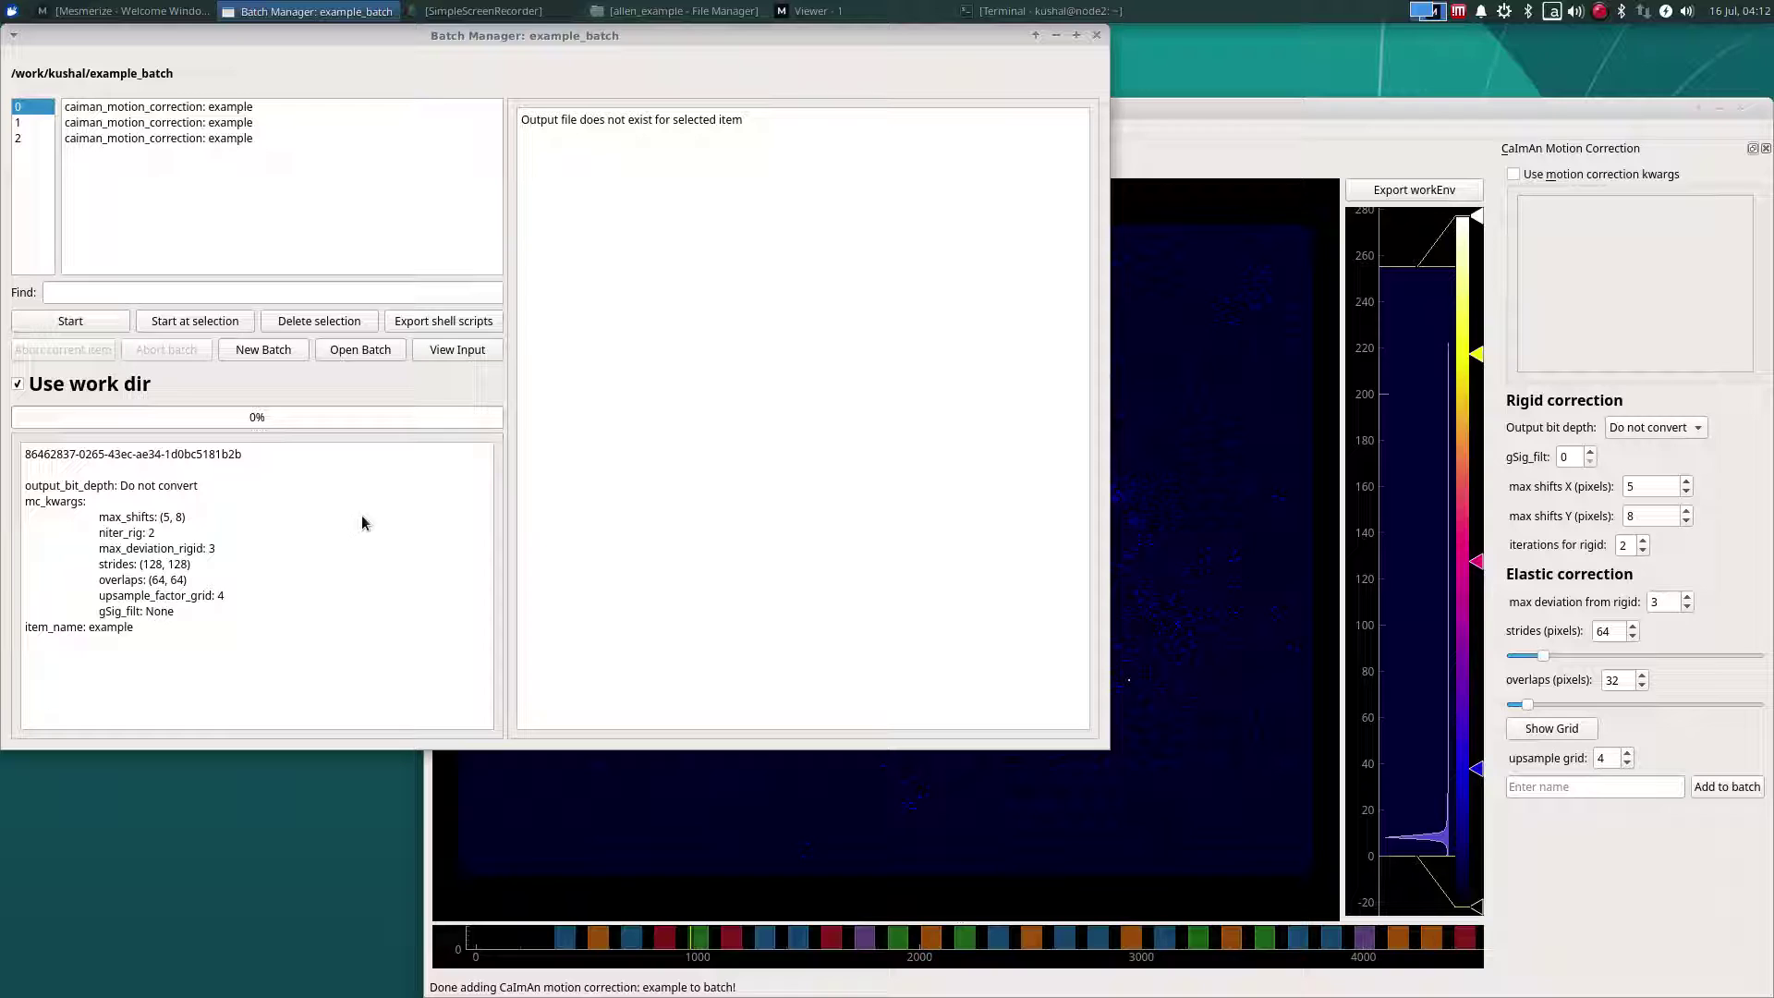
Step: Compare the strides and overlaps recorded for the three batch items
click(230, 109)
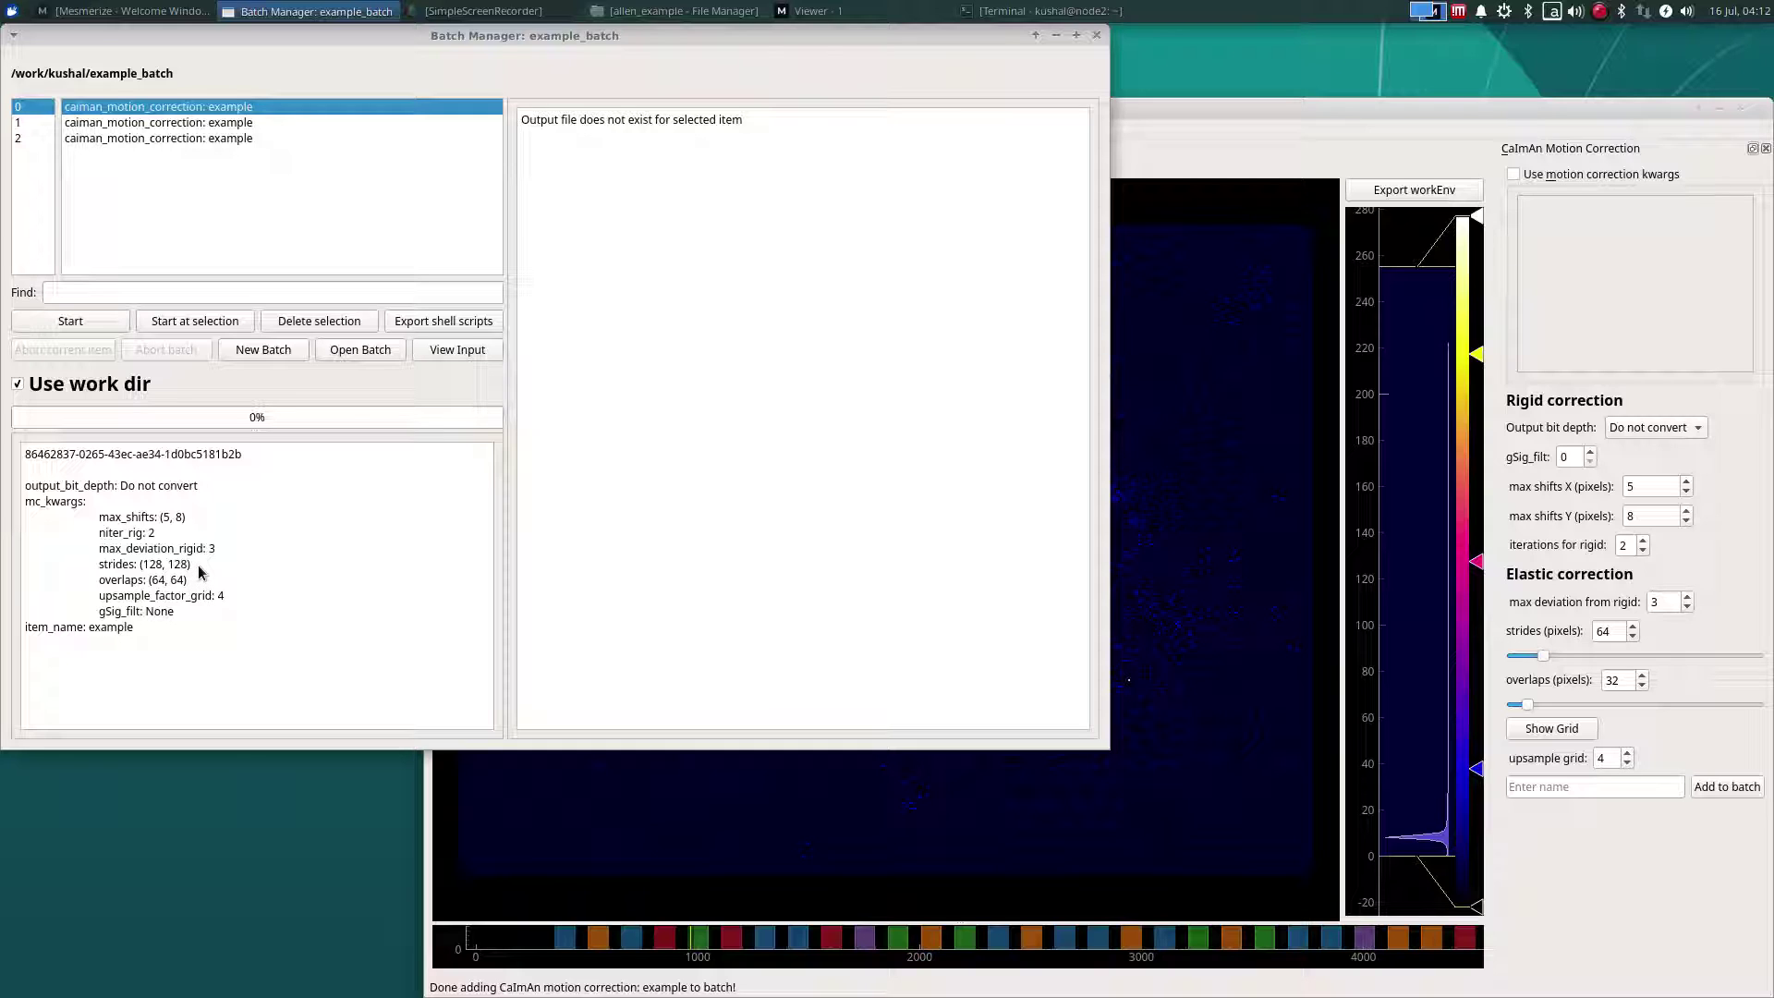
drag(199, 572, 195, 583)
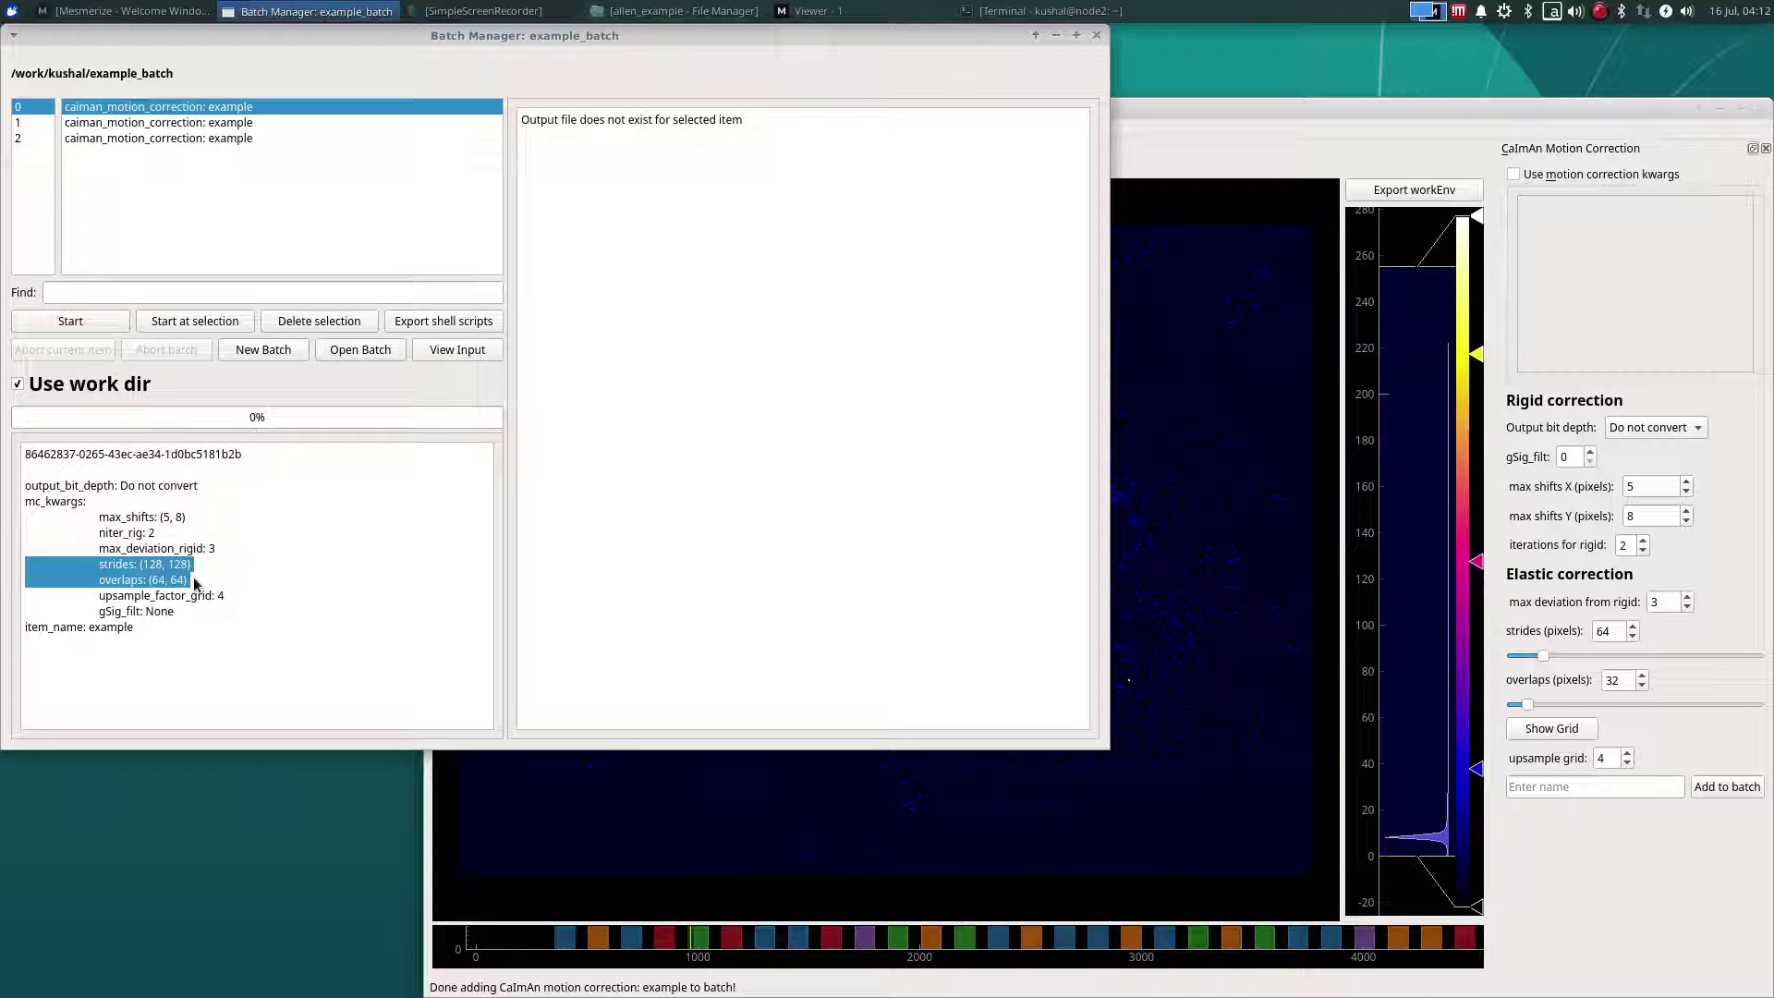
click(222, 127)
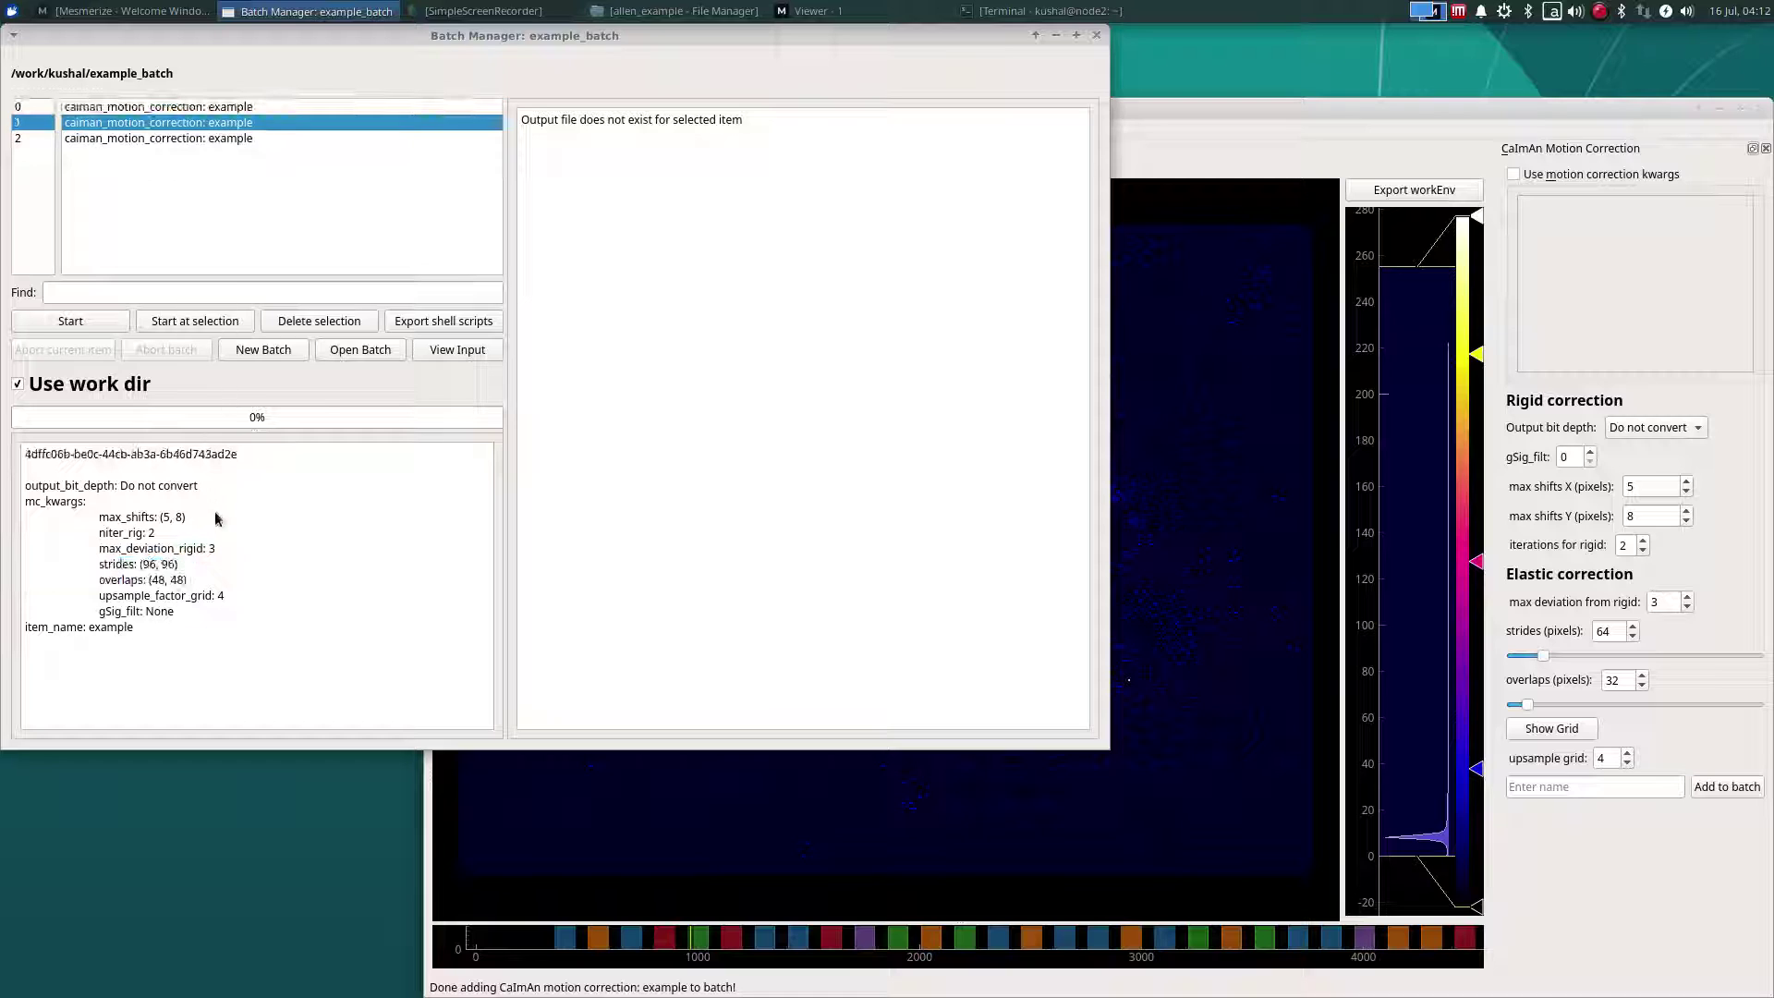
click(246, 138)
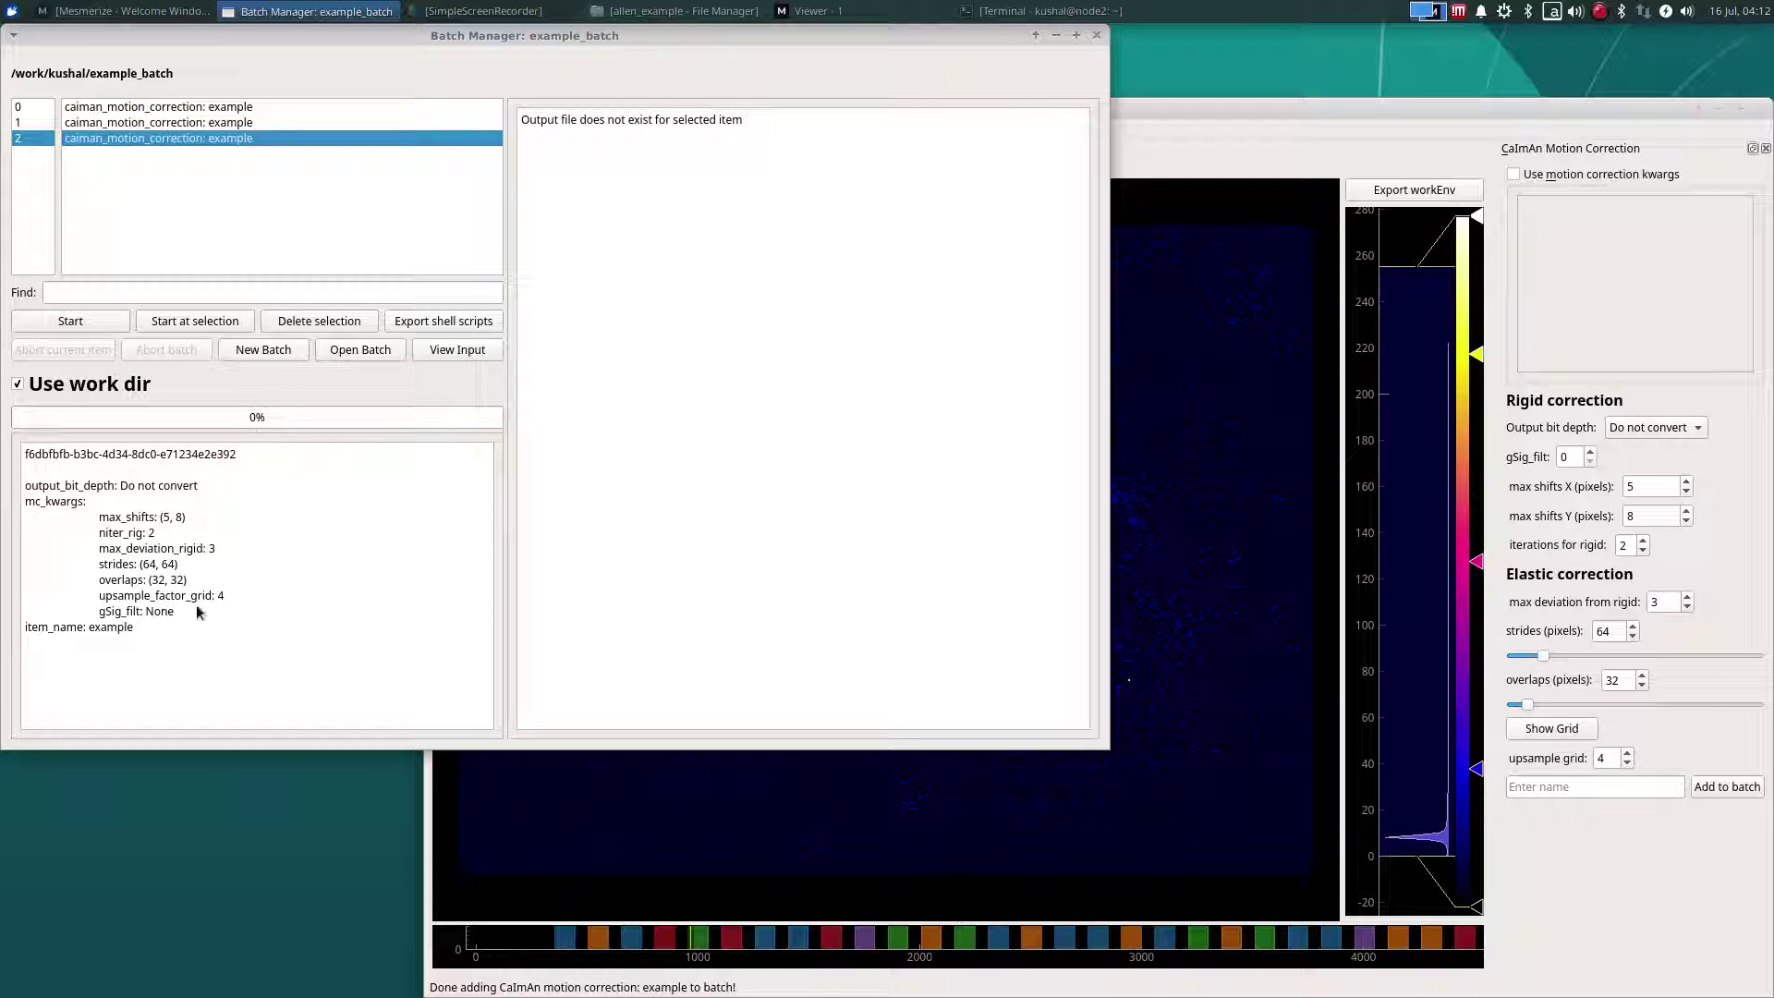
Step: Start the batch from its first item and agree to clear all viewer work environments
click(286, 109)
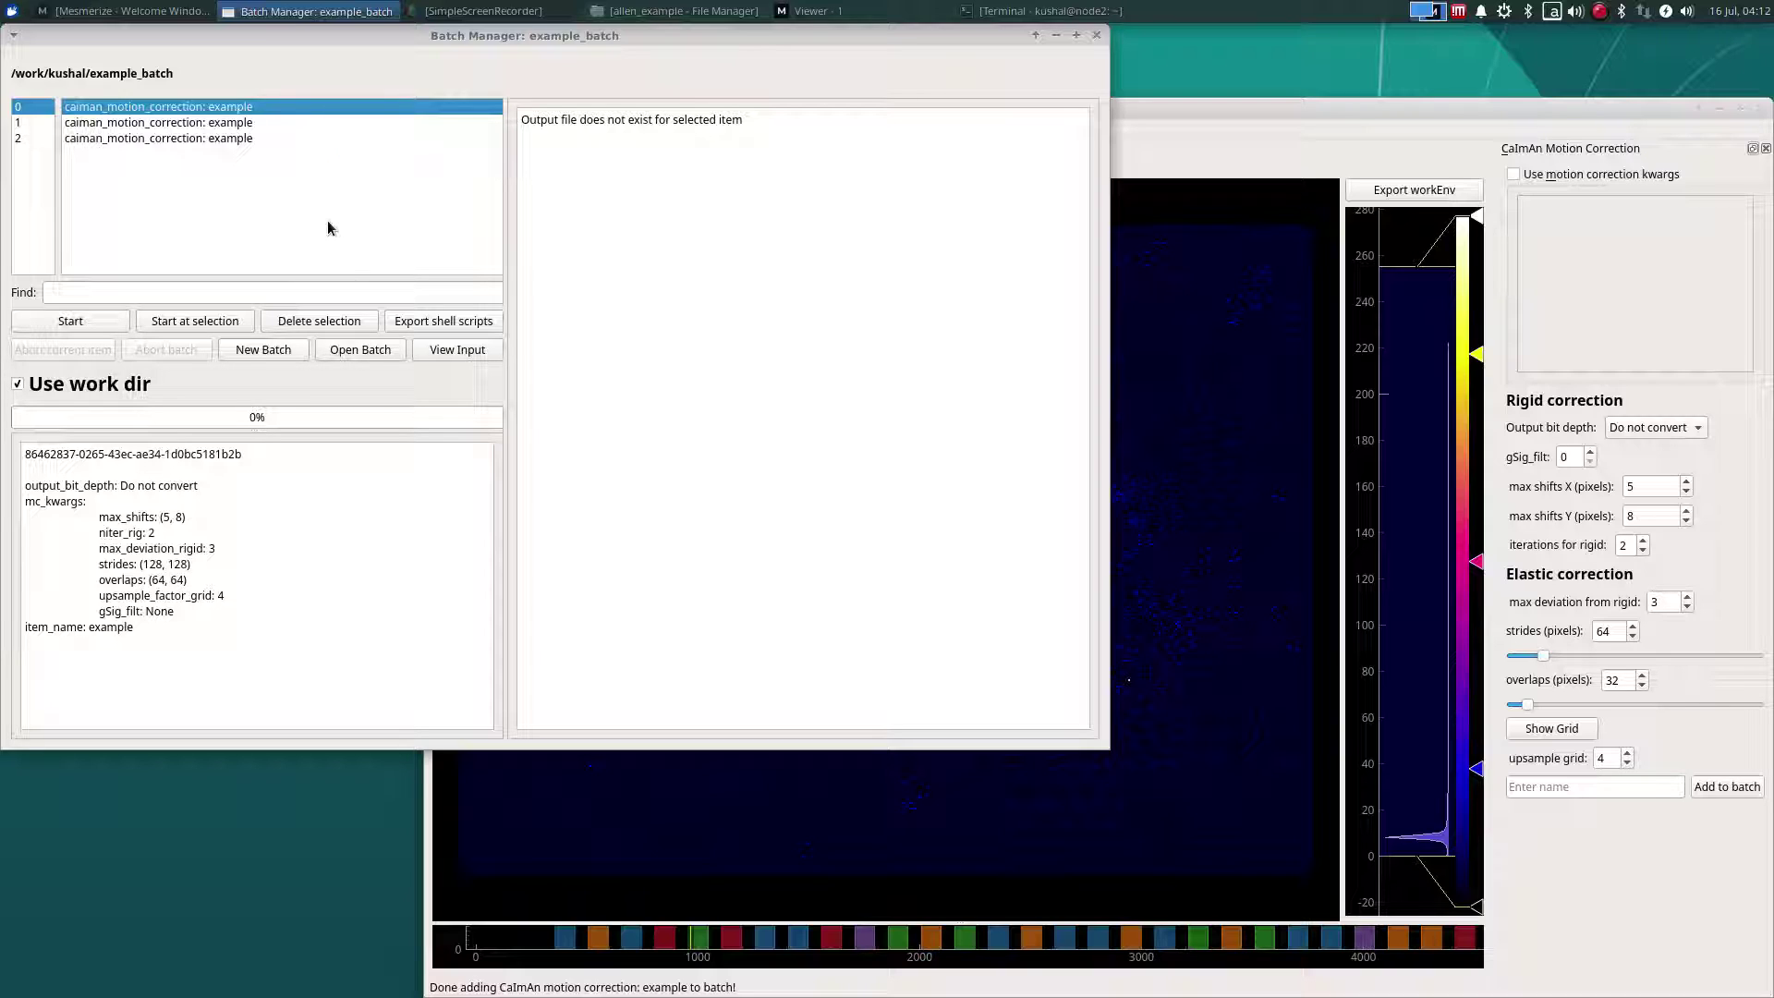
click(97, 323)
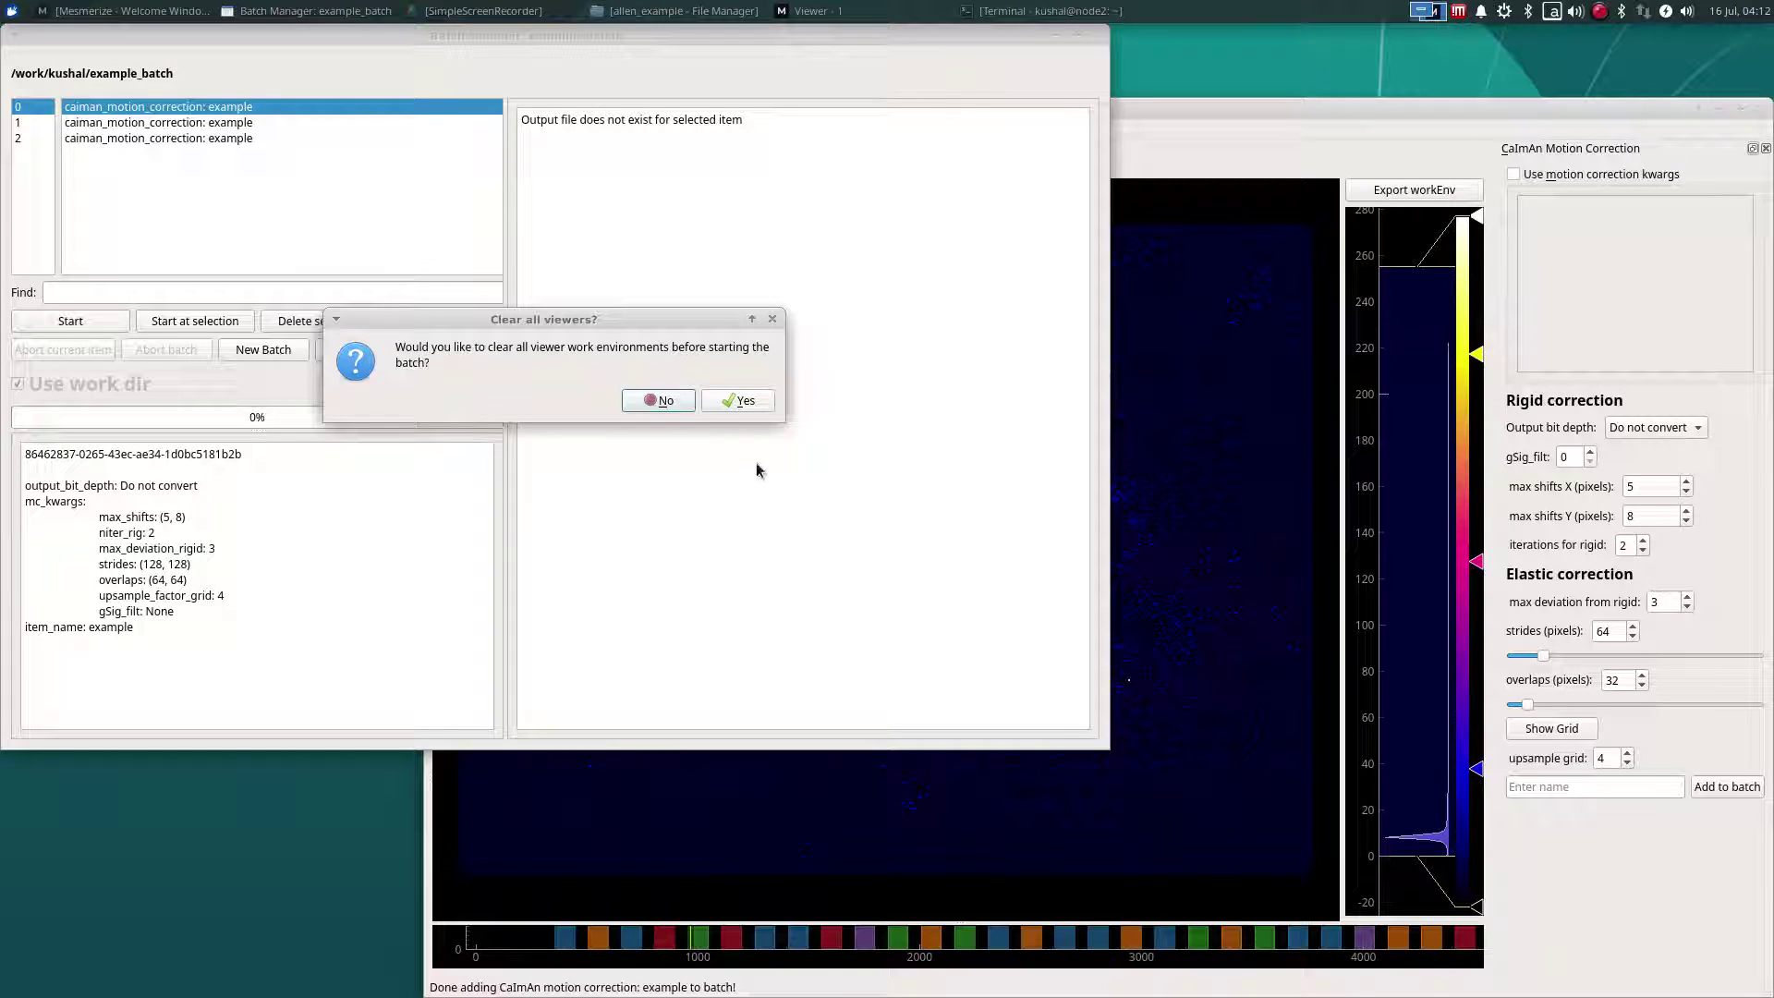
click(725, 403)
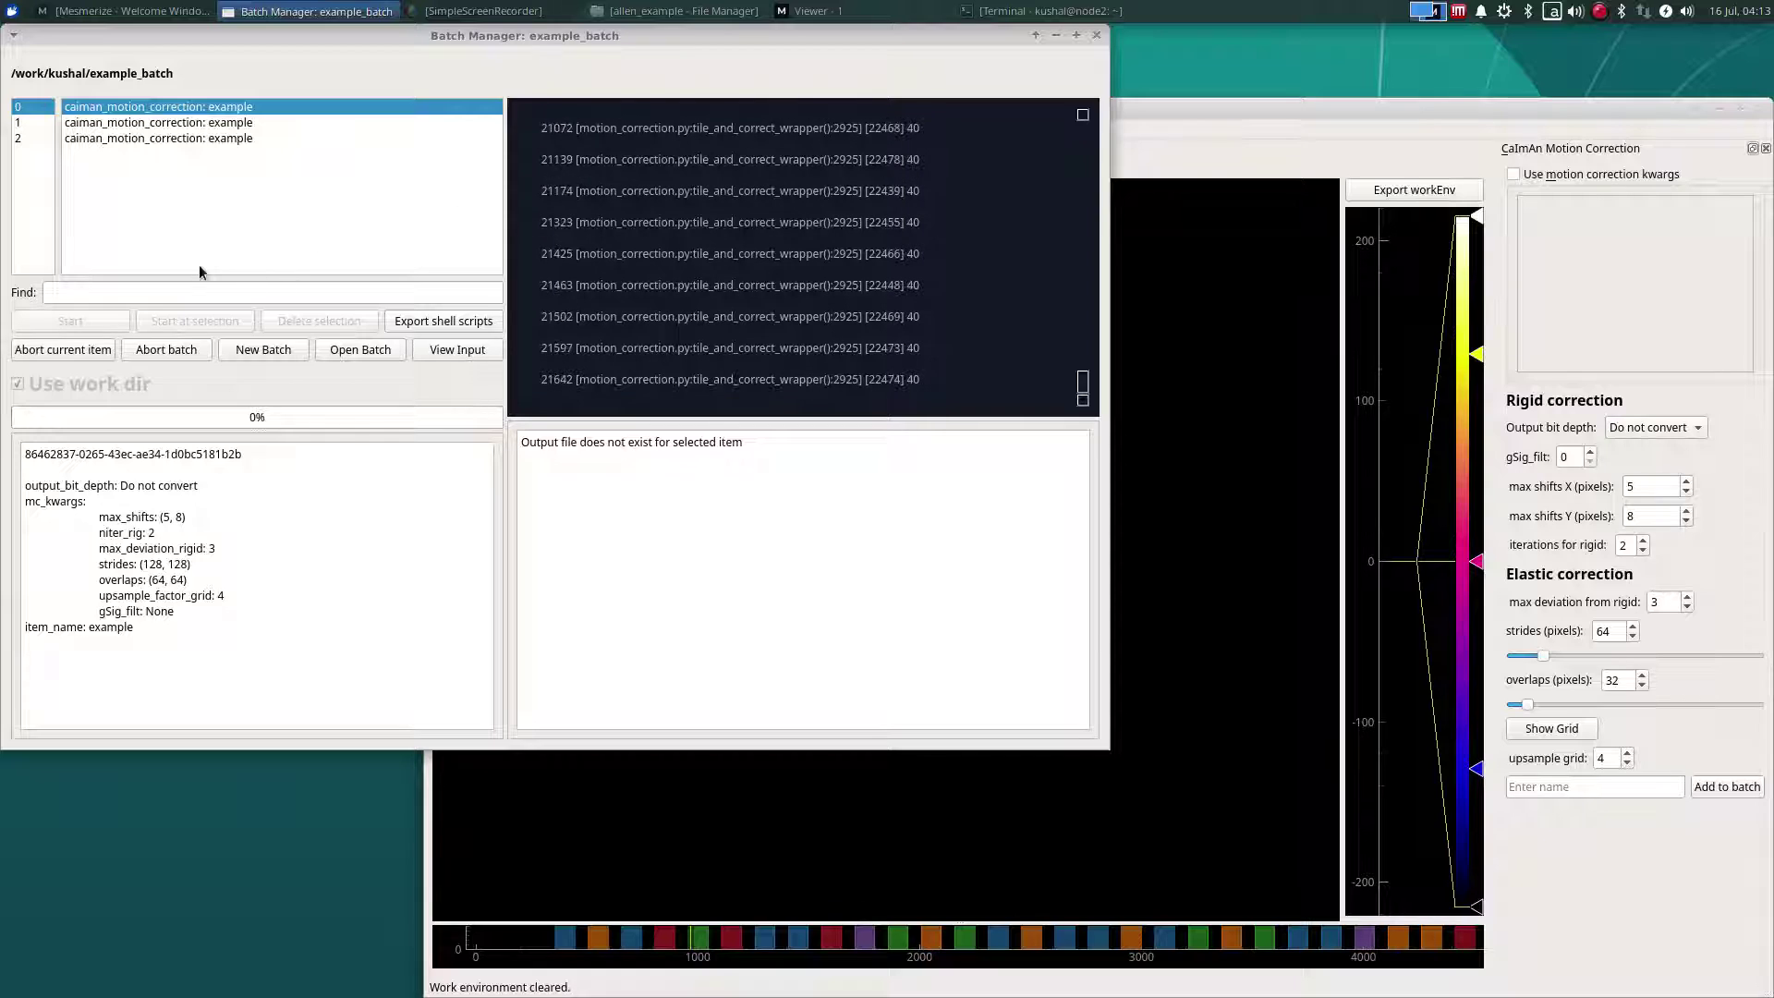
Step: Review the thread count, work directory and prior commands in the System Configuration, then close it unchanged
click(115, 10)
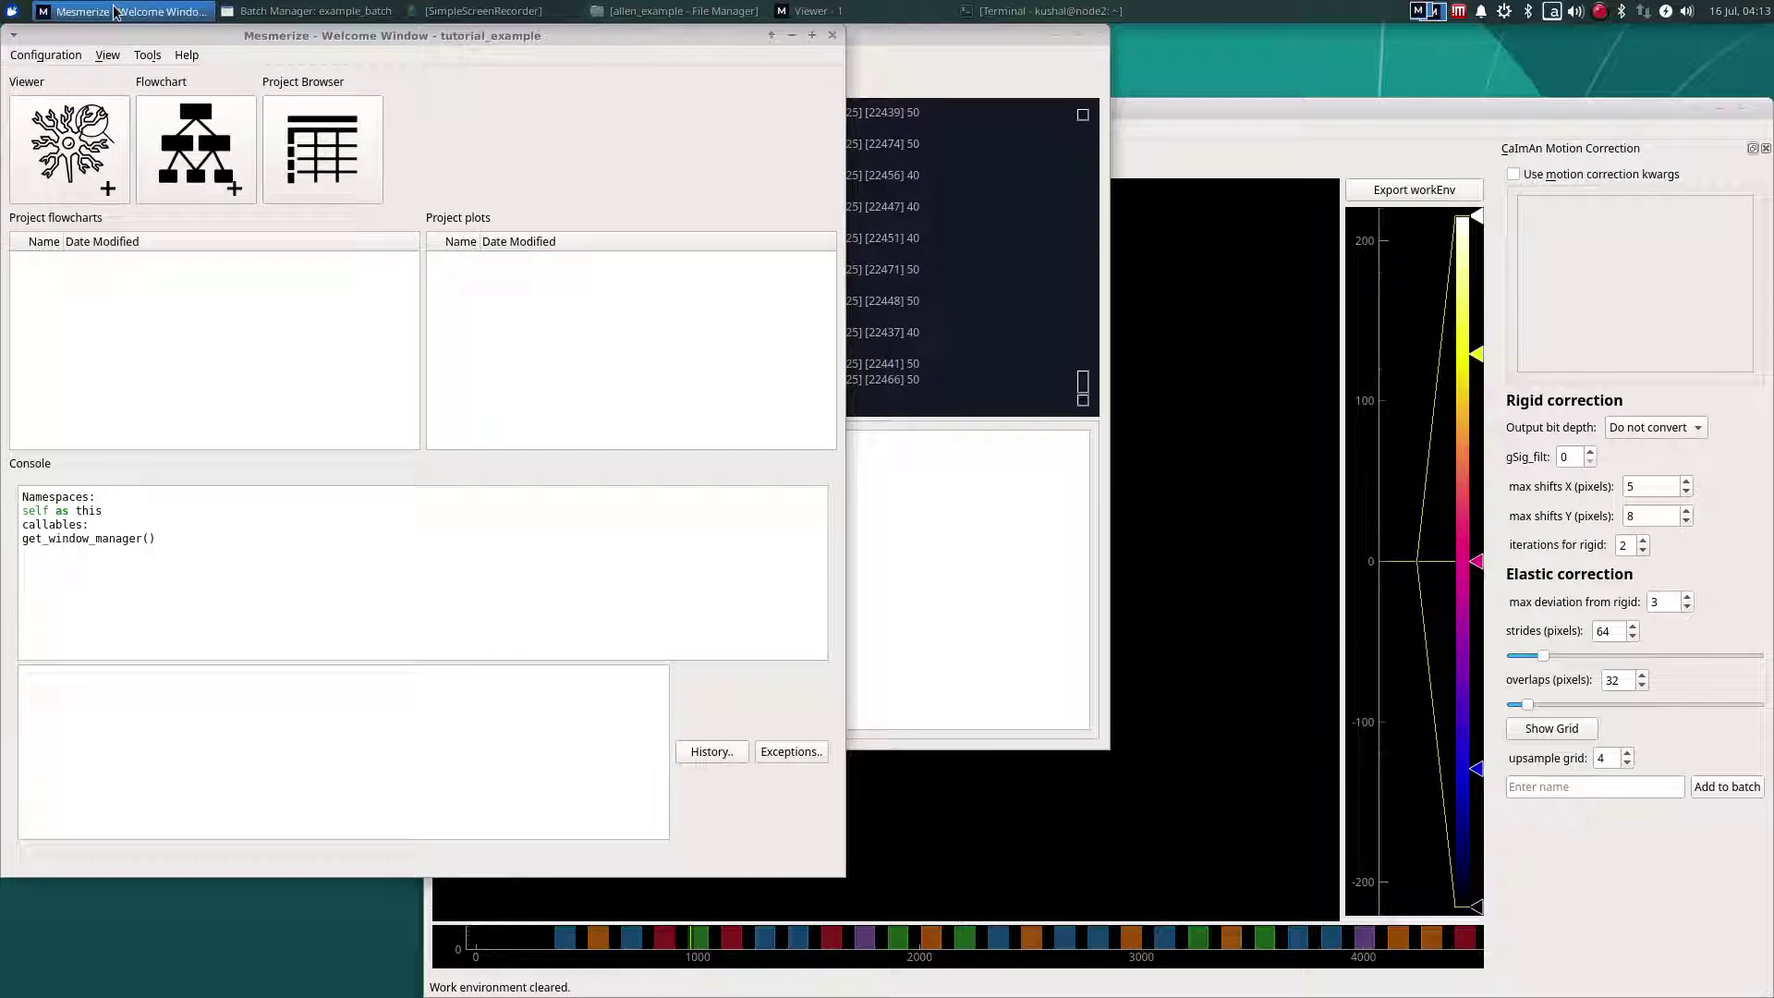
click(56, 55)
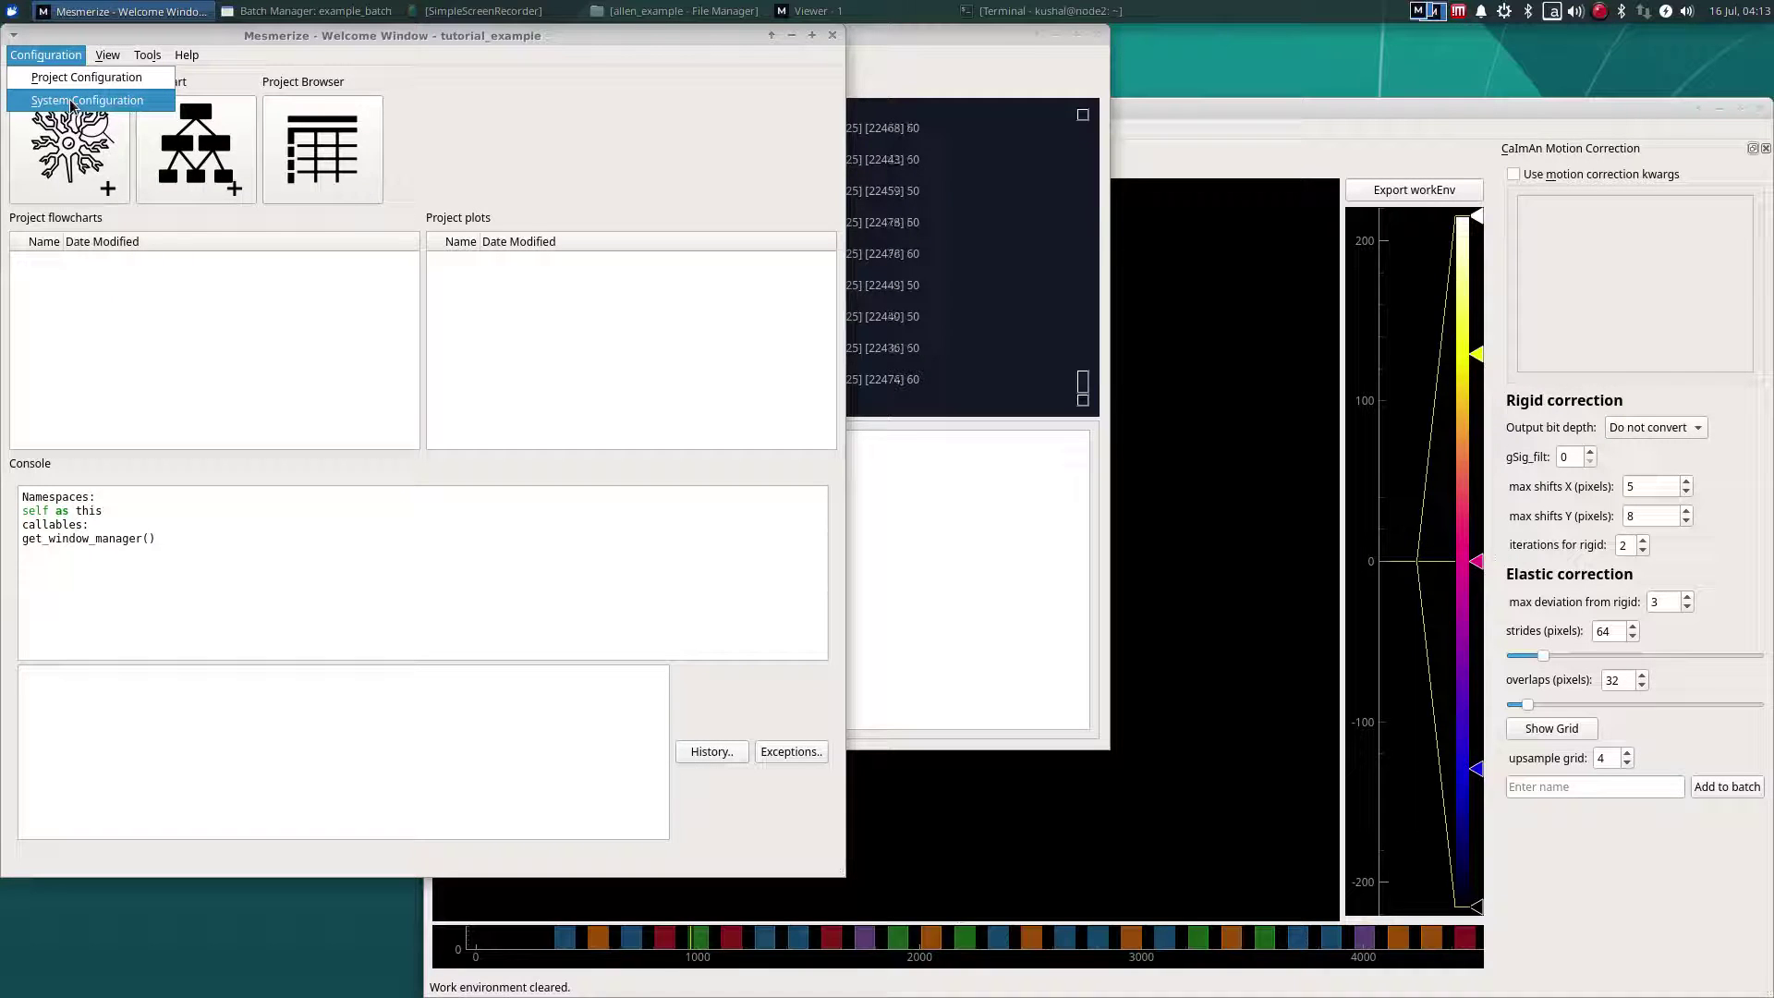
click(74, 101)
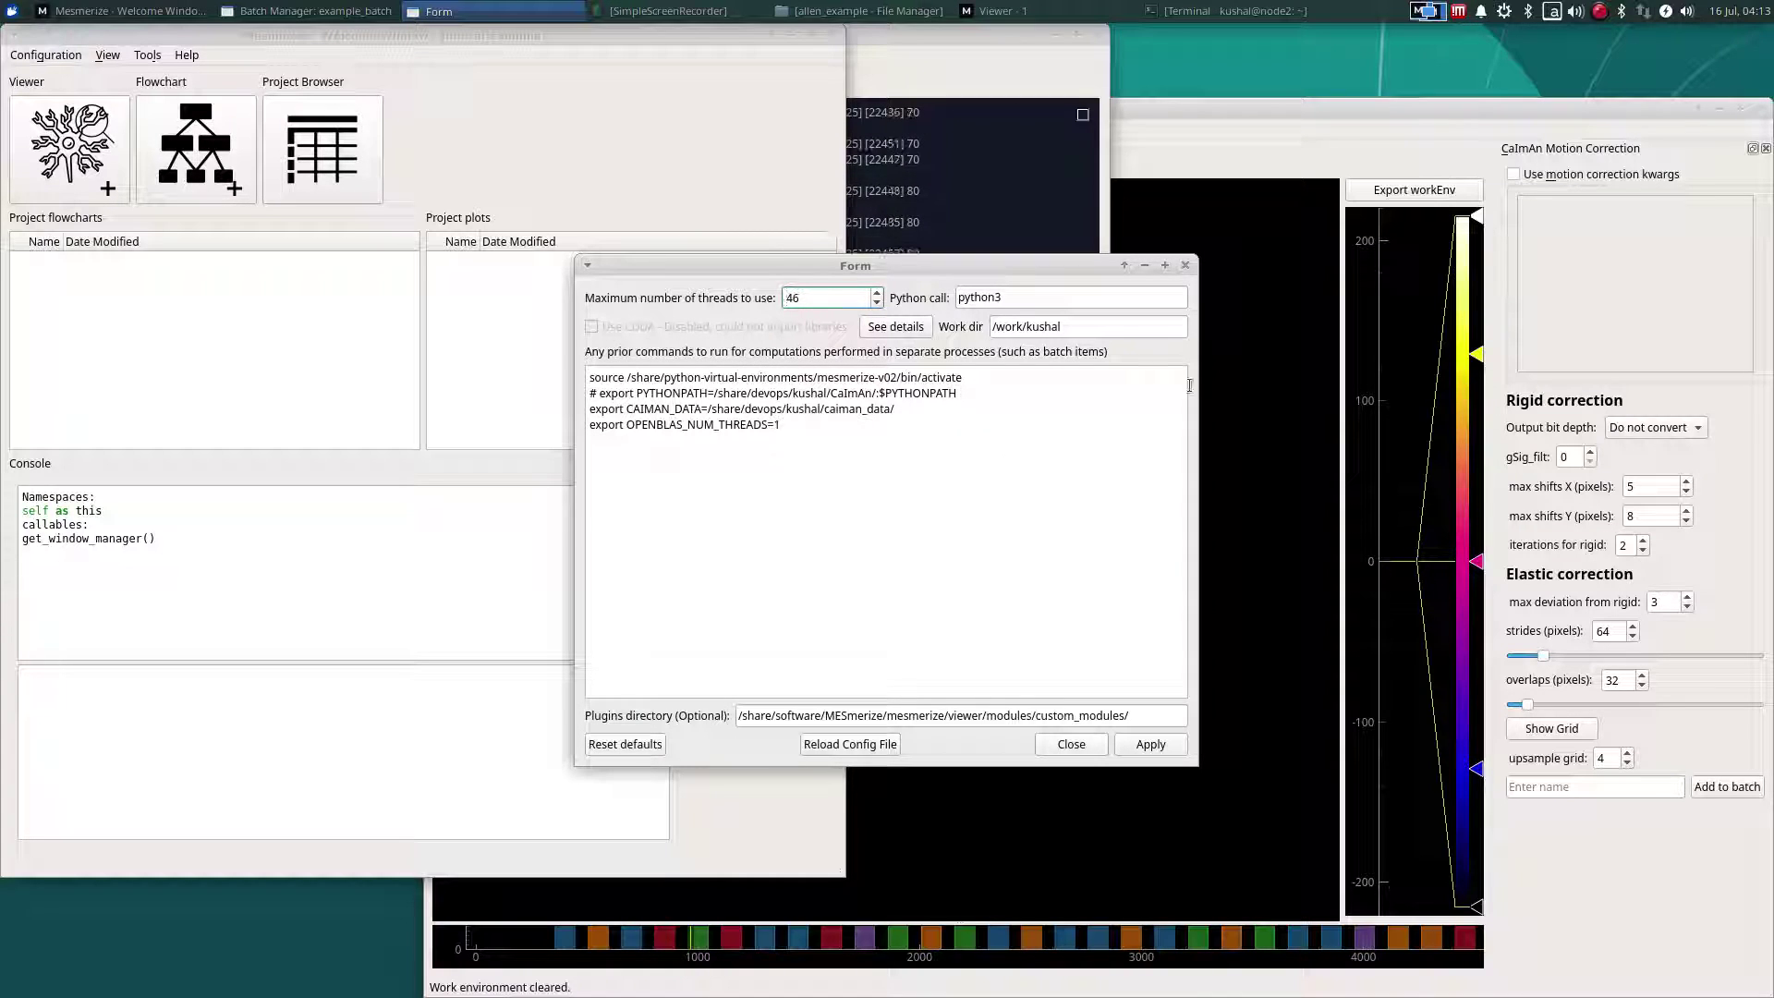
click(1185, 265)
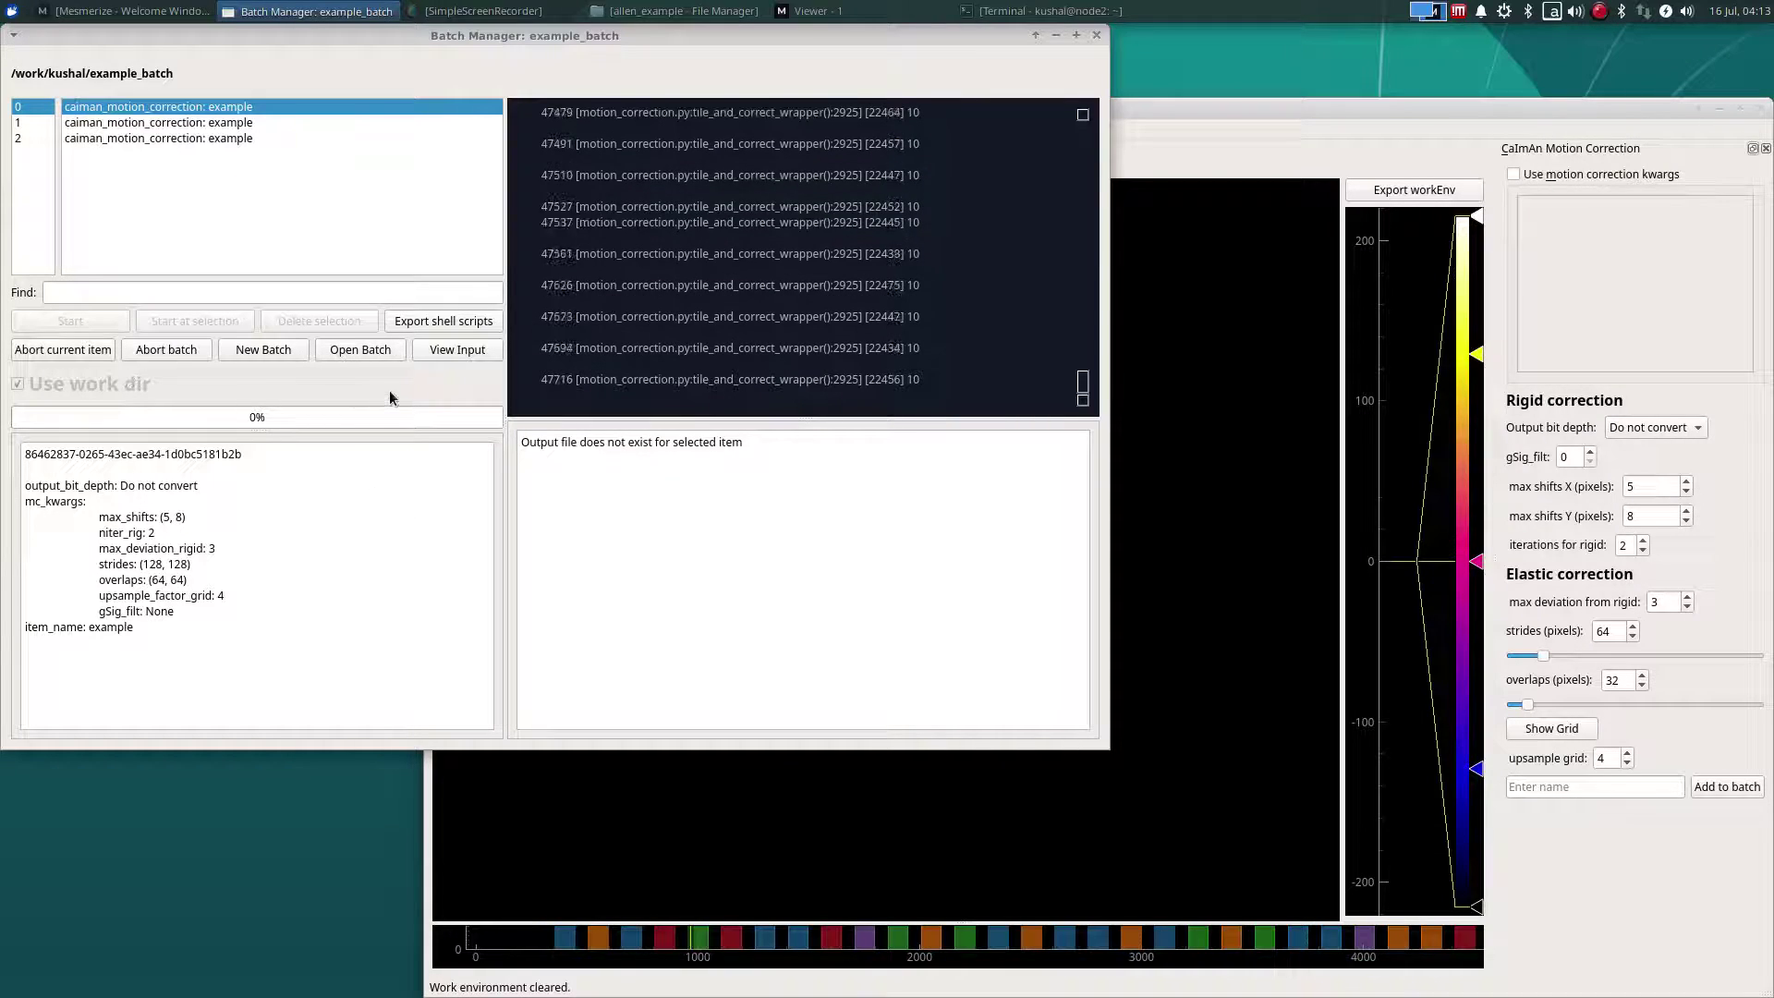
click(481, 11)
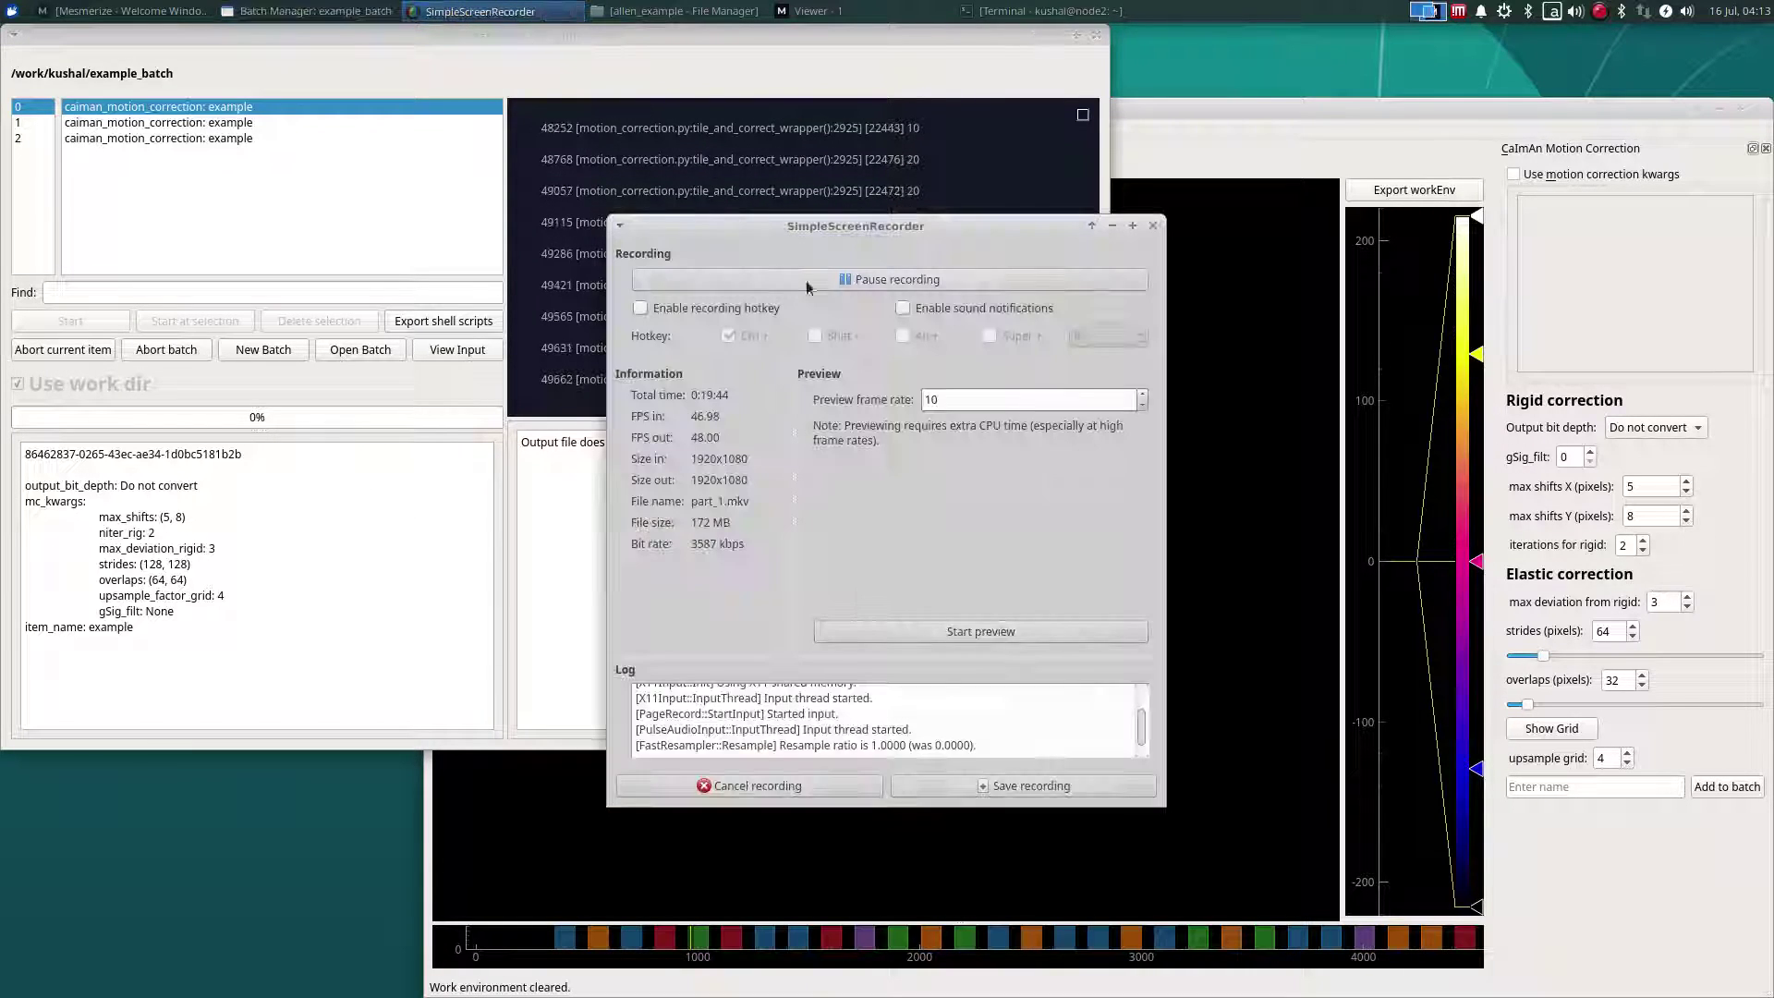